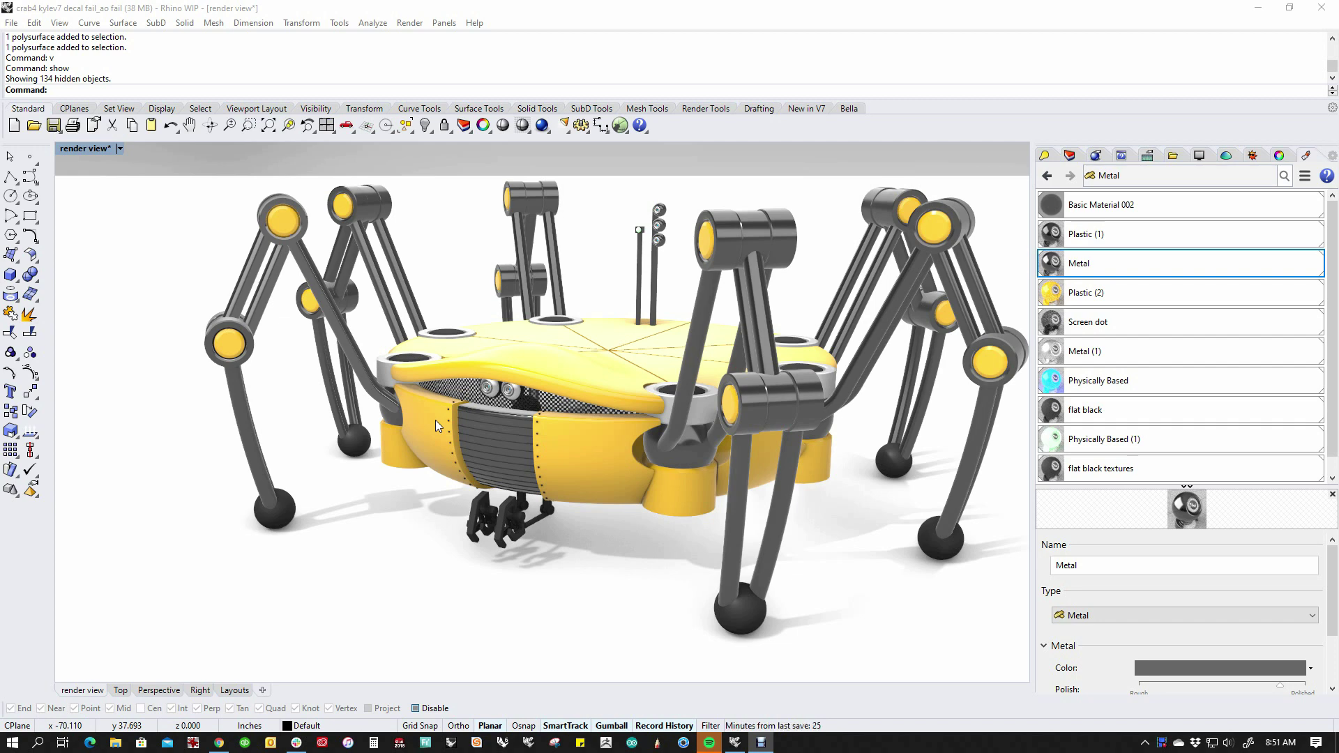
- Orbit the rendered crab to inspect it from lower and side angles
right_click_drag(608, 509, 601, 537)
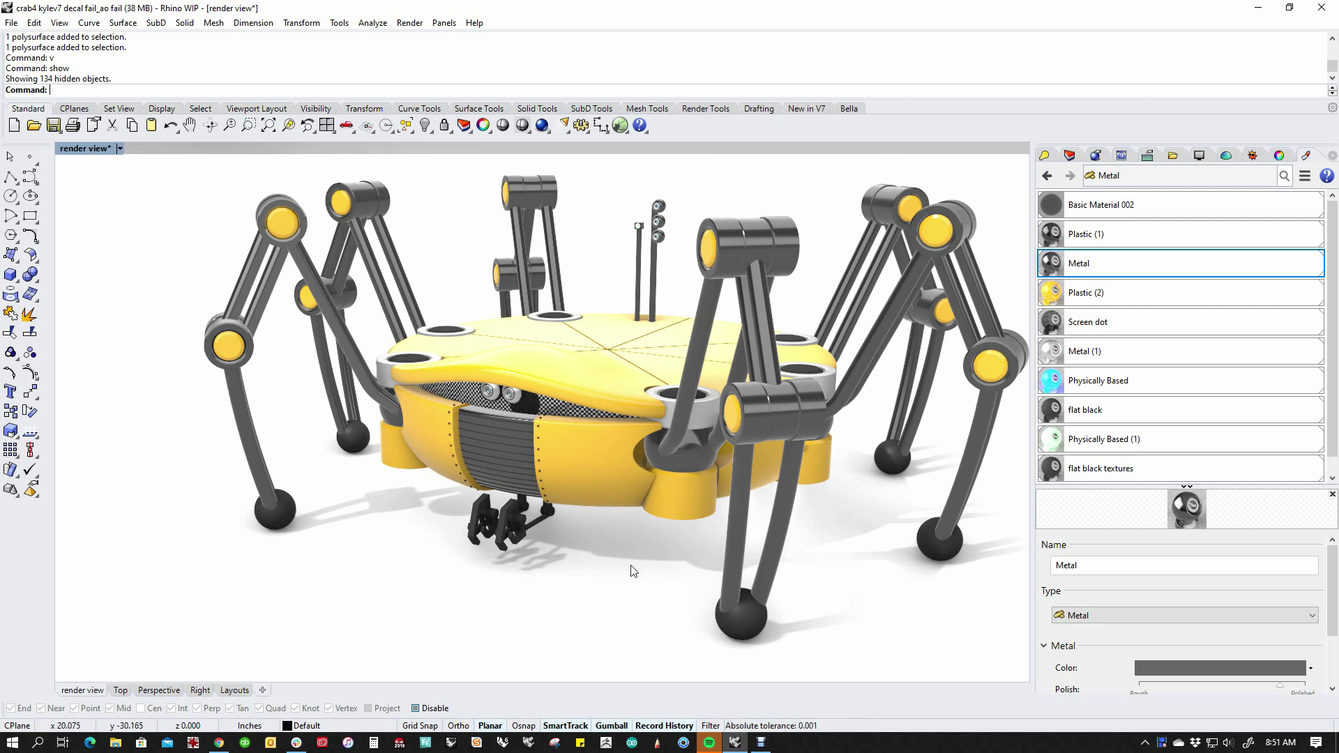
right_click_drag(627, 569, 667, 555)
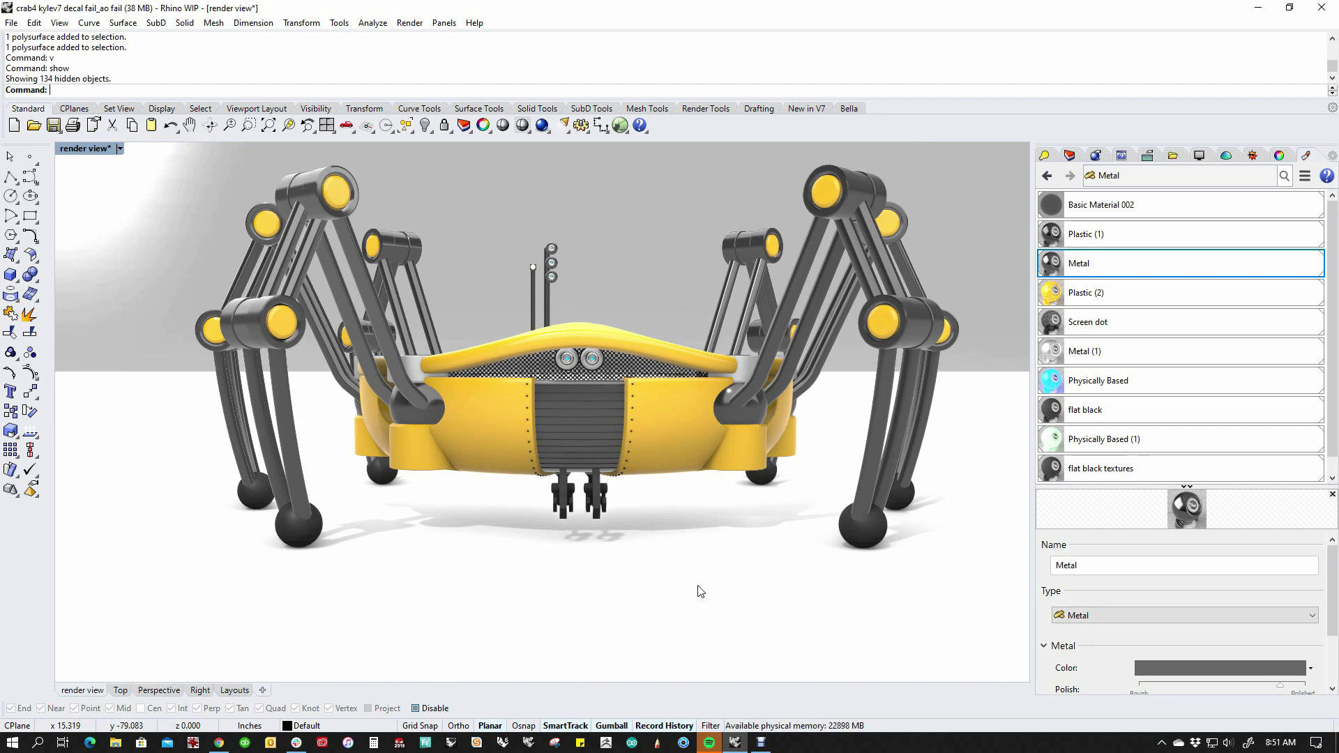
right_click_drag(756, 544, 723, 572)
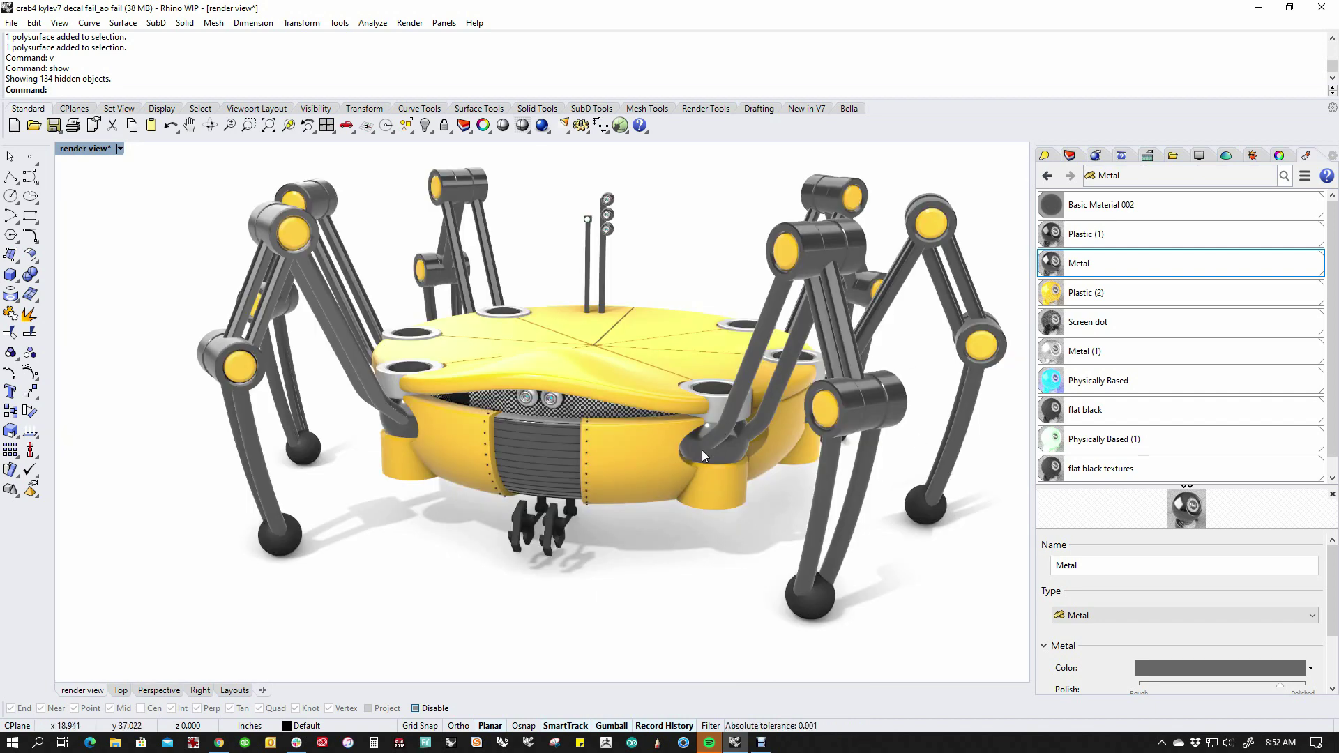
- Select every Plastic (2) object and hide everything else with the ii alias
left_click(1124, 297)
right_click(1108, 292)
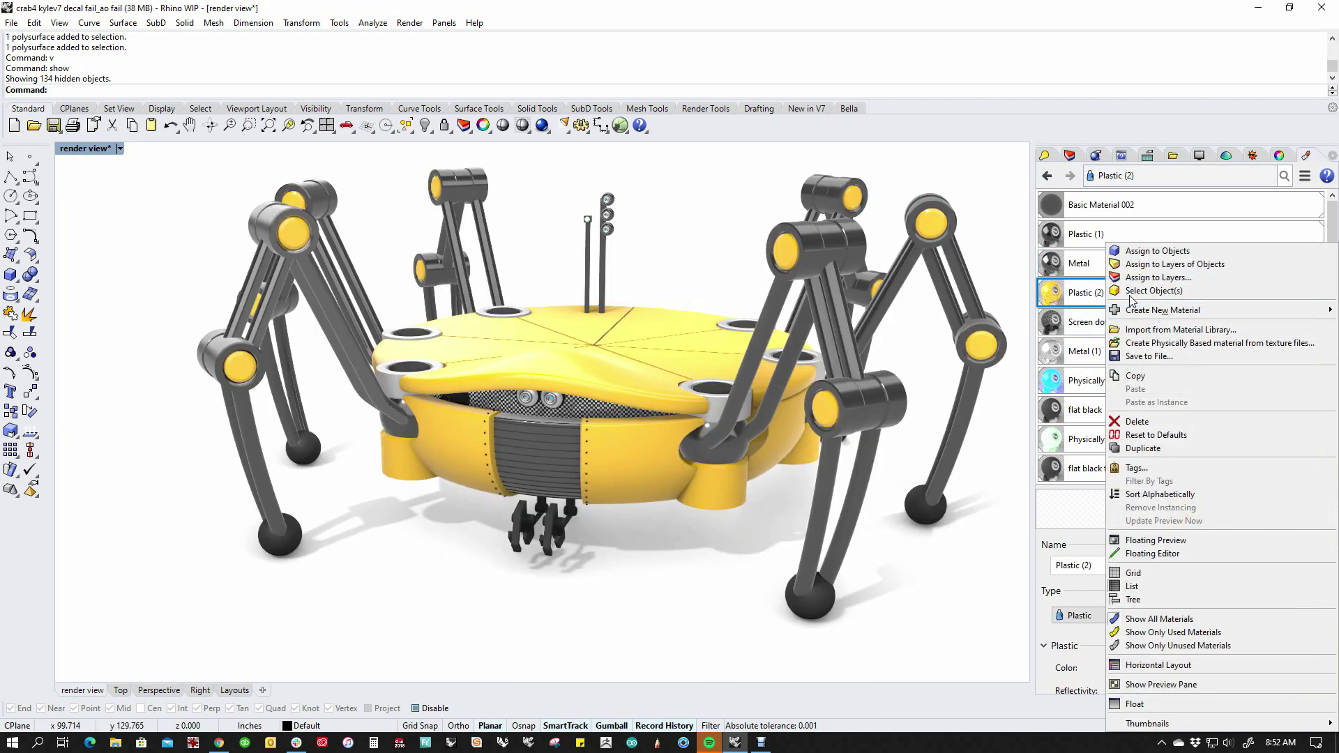
left_click(1139, 291)
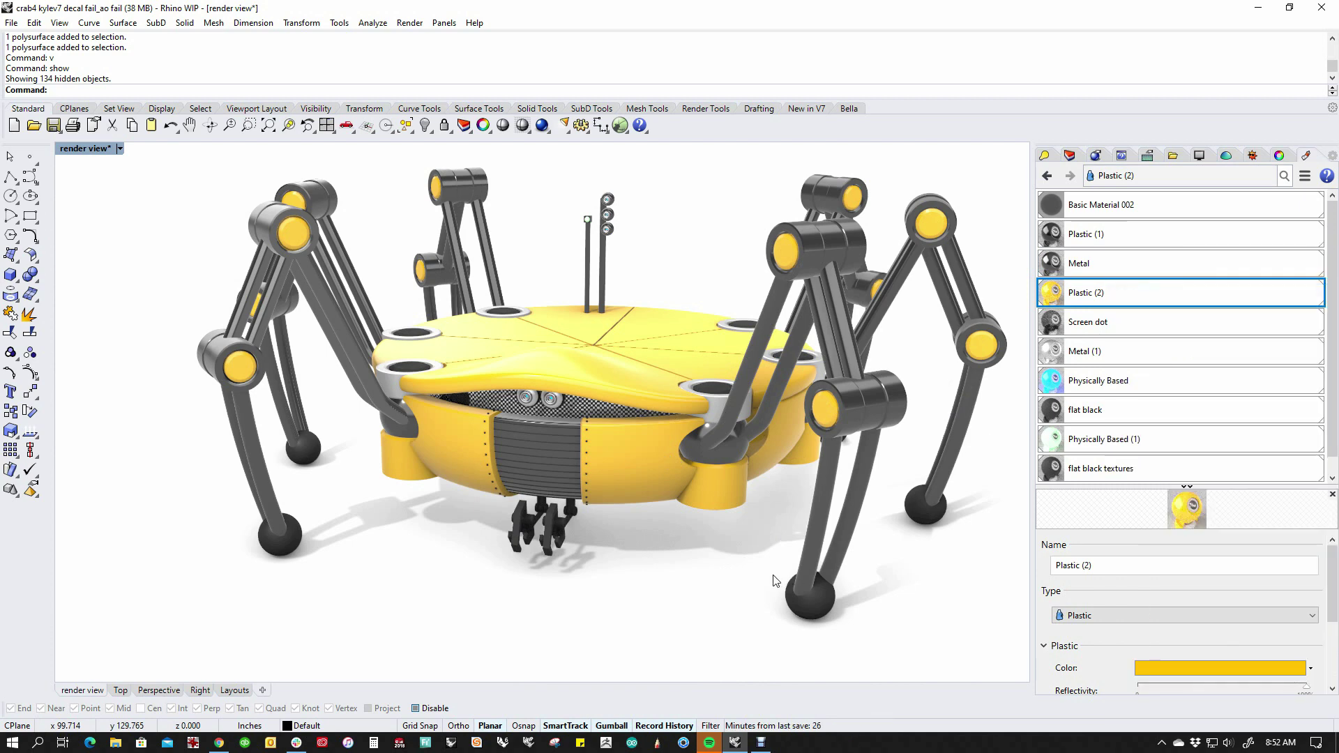
type("ii")
key("Return")
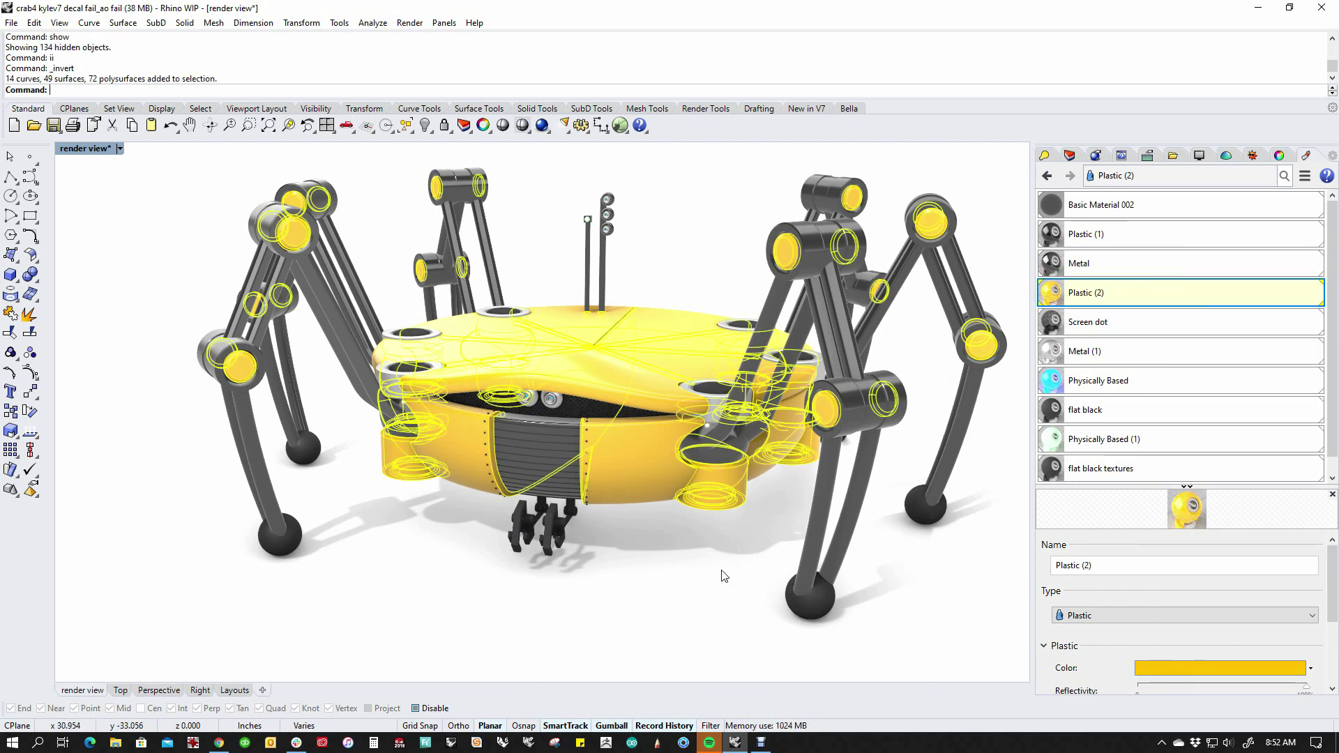
- Window-select all the visible yellow body pieces from a top-front view
mouse_move(724, 568)
right_mouse_down()
mouse_move(708, 520)
mouse_move(711, 553)
right_mouse_up()
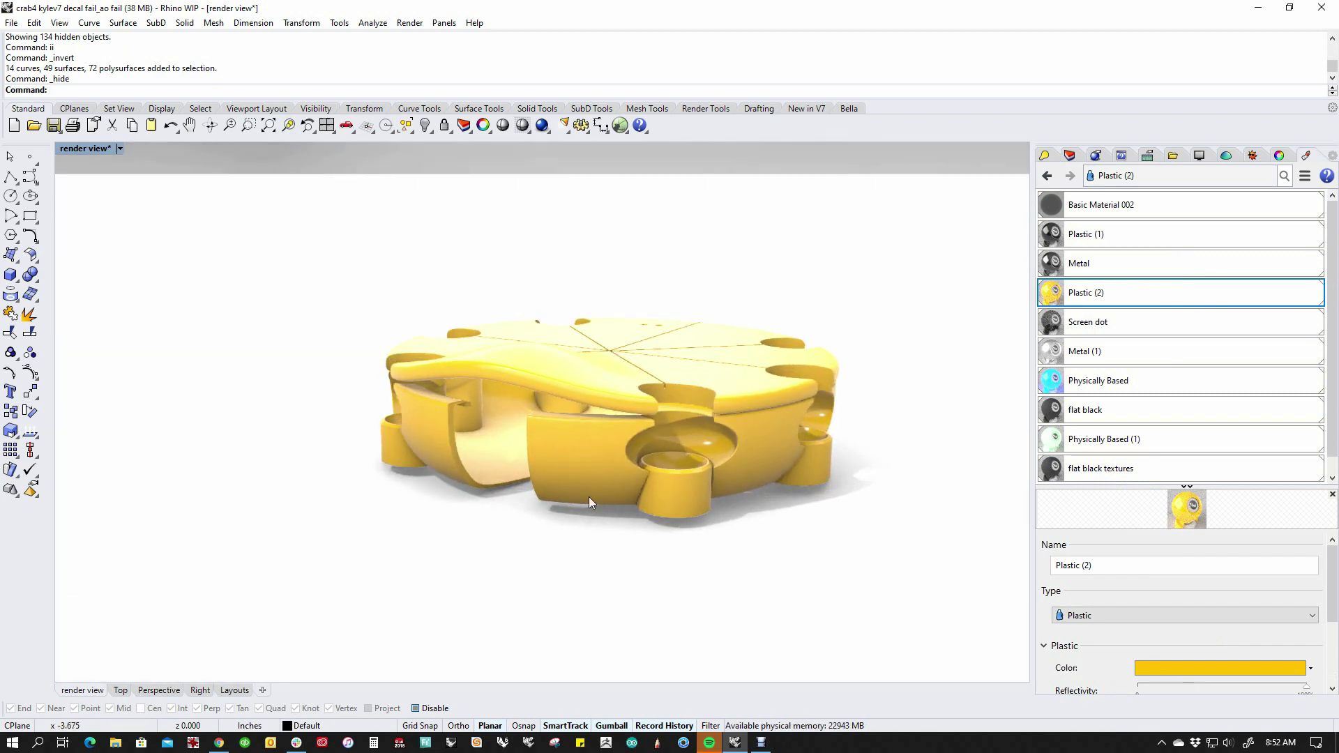
left_click_drag(312, 257, 896, 568)
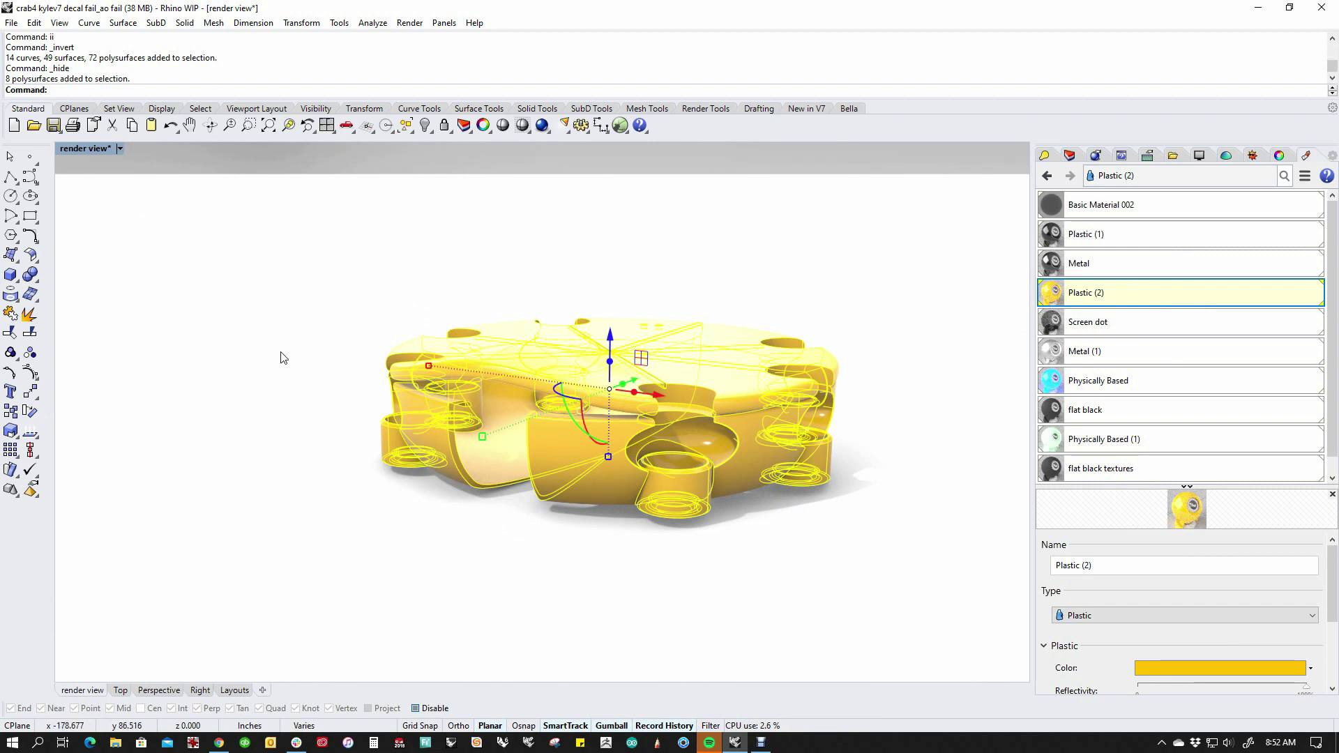
key("ctrl+h")
right_click_drag(410, 444, 512, 526)
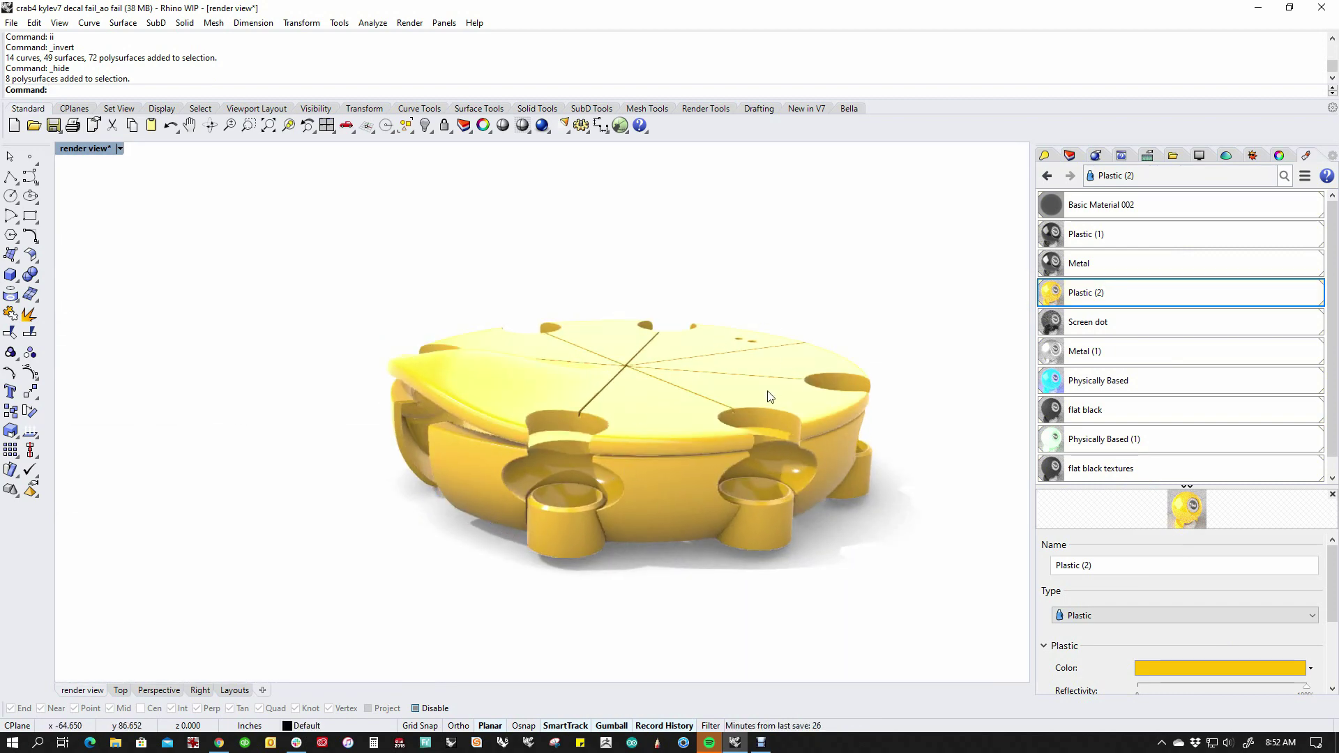
right_click_drag(493, 353, 357, 413)
left_click_drag(284, 234, 910, 591)
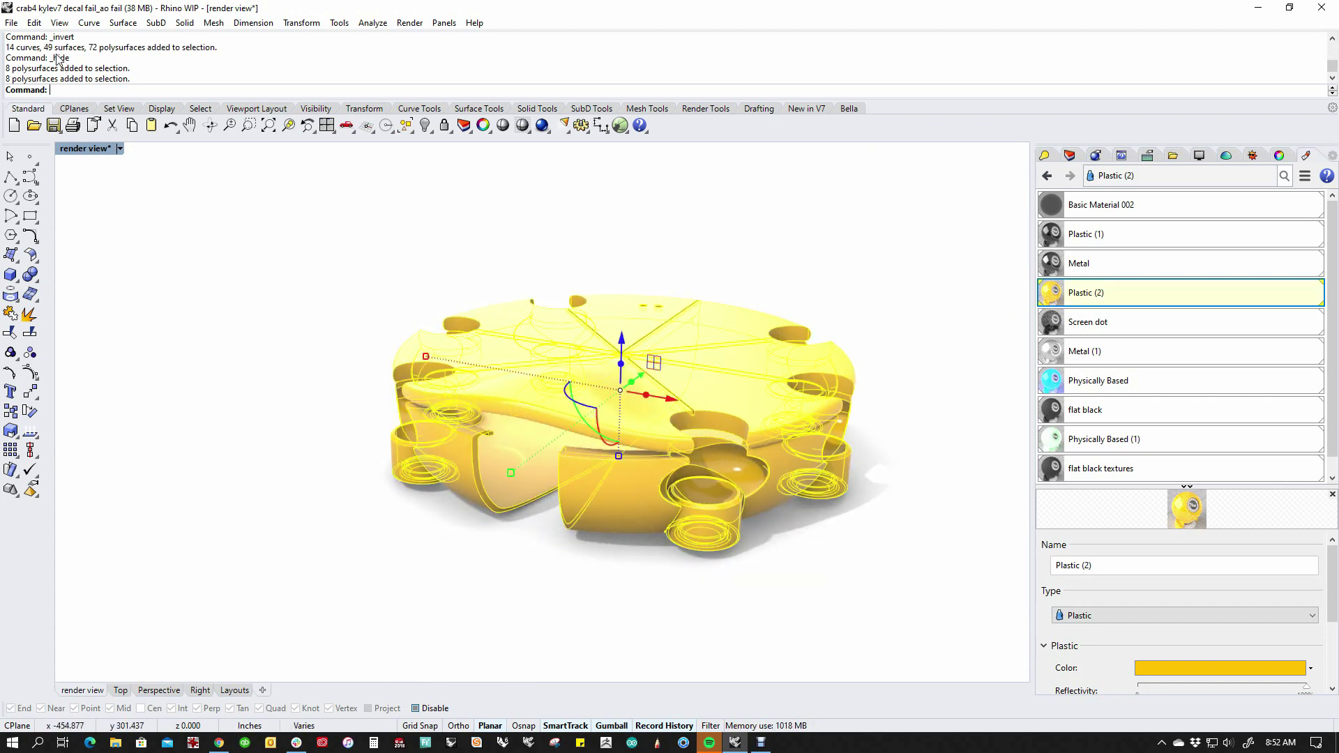
- Export the selected body pieces as MotionBuilder FBX file crab_bodyfbx on the Desktop
left_click(11, 22)
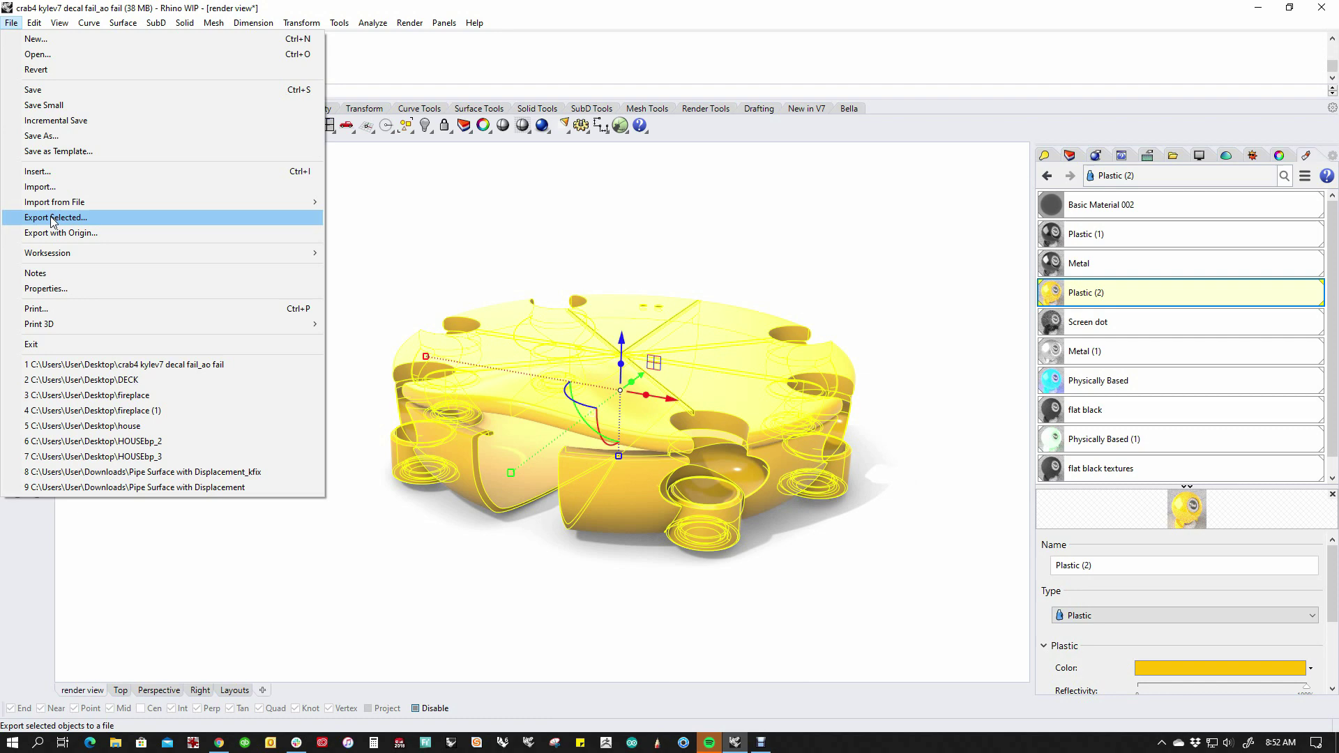
left_click(52, 217)
left_click(499, 481)
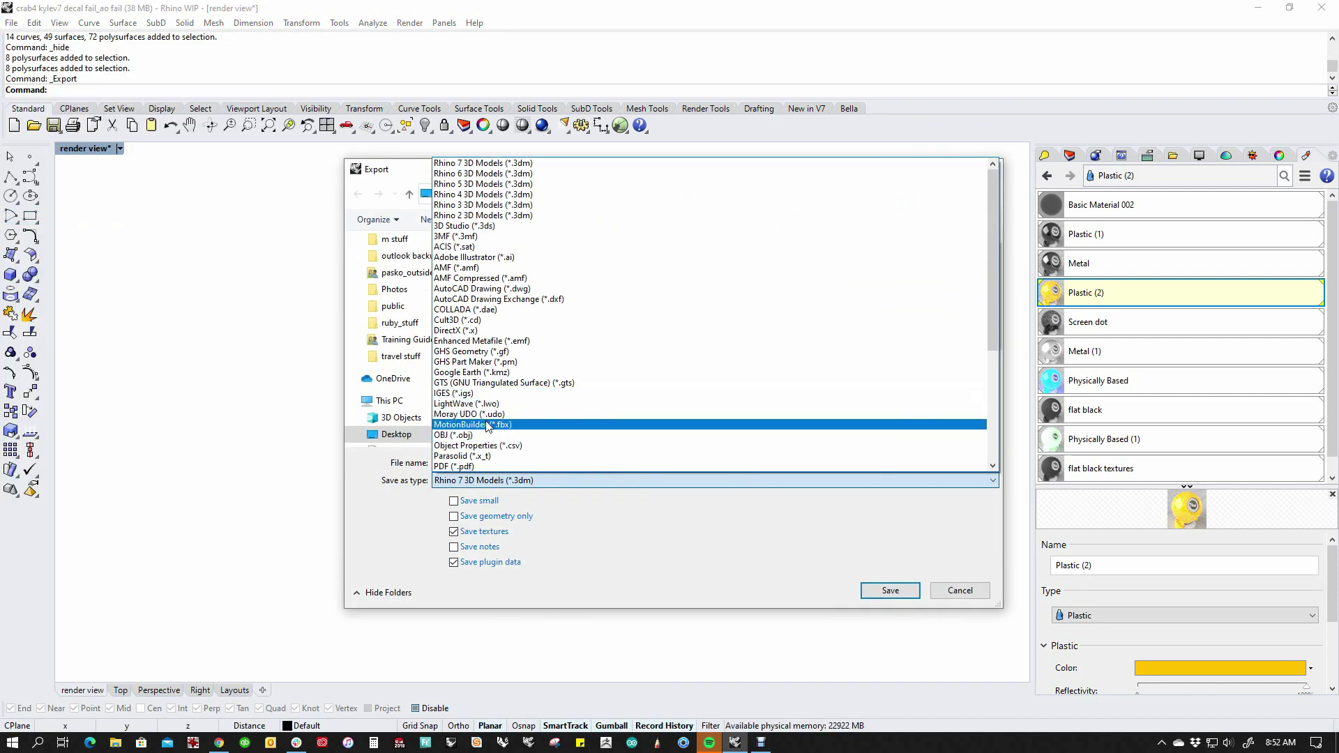
left_click(474, 424)
type("crabbody")
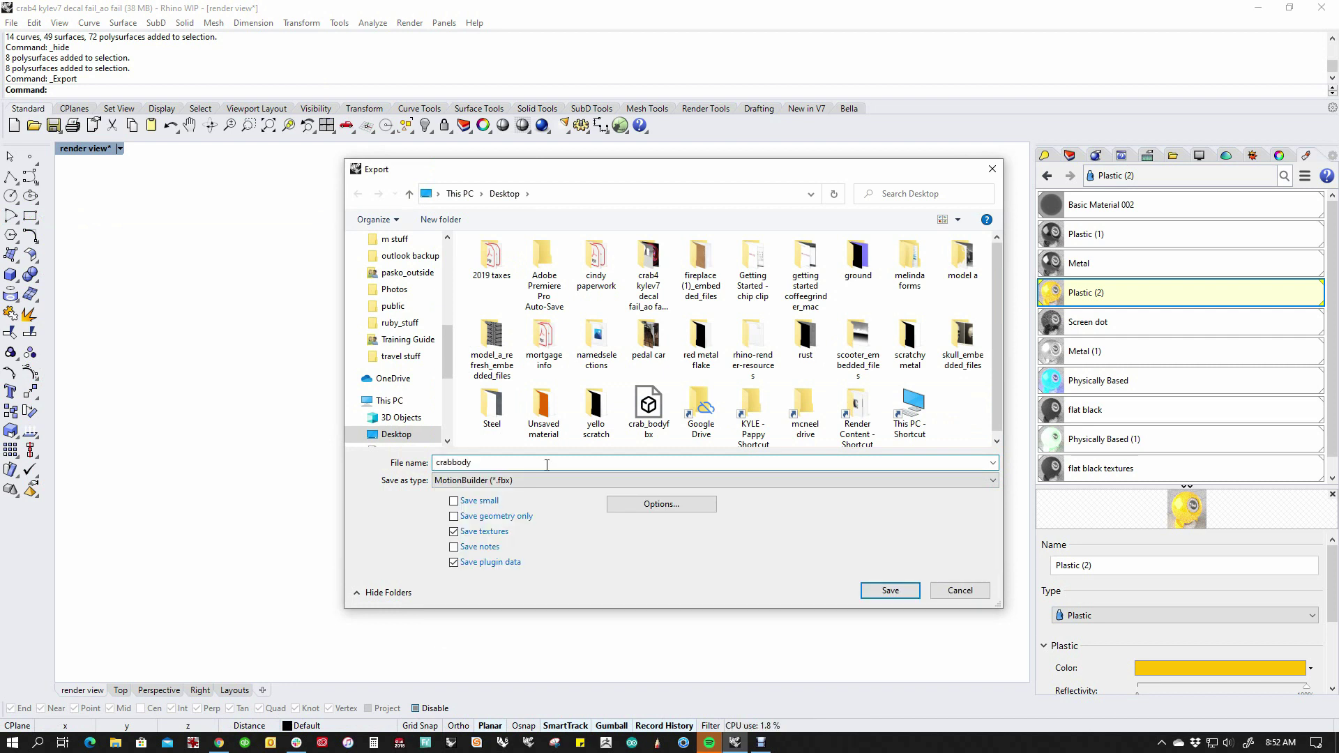
left_click(633, 427)
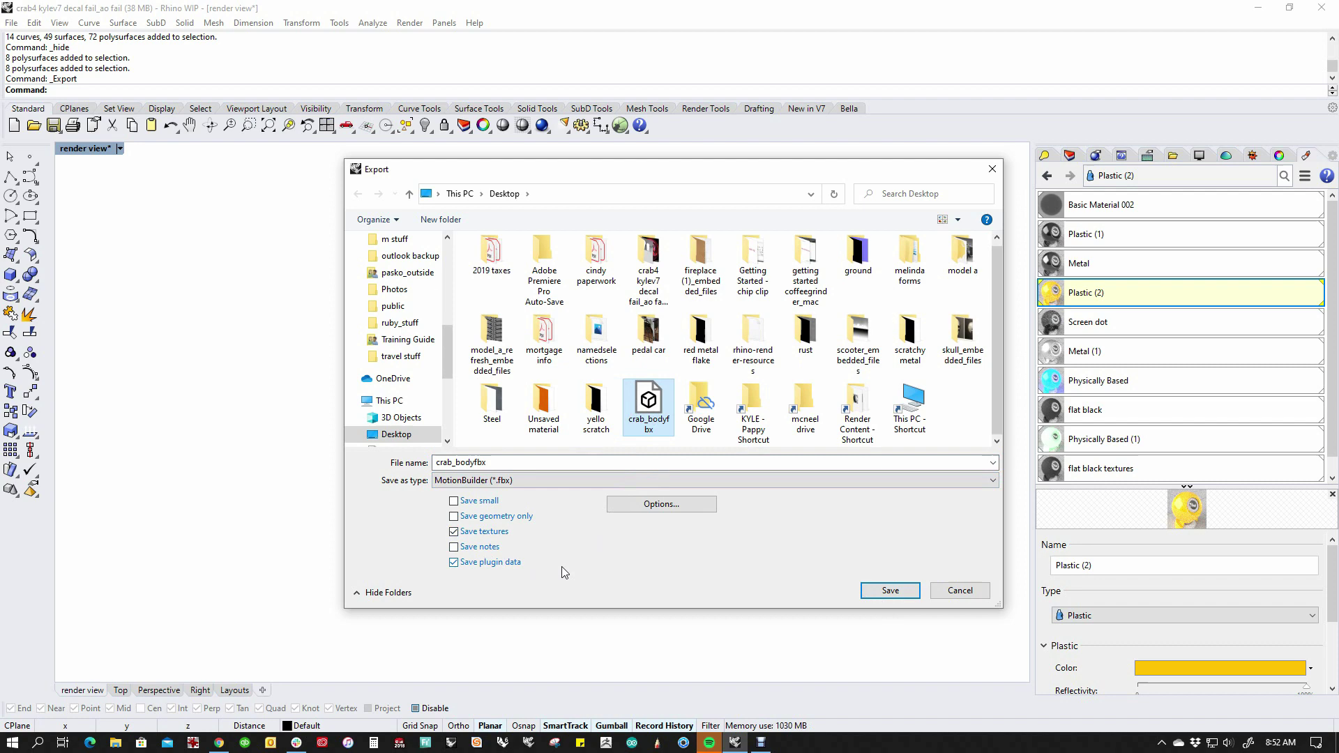
left_click(661, 505)
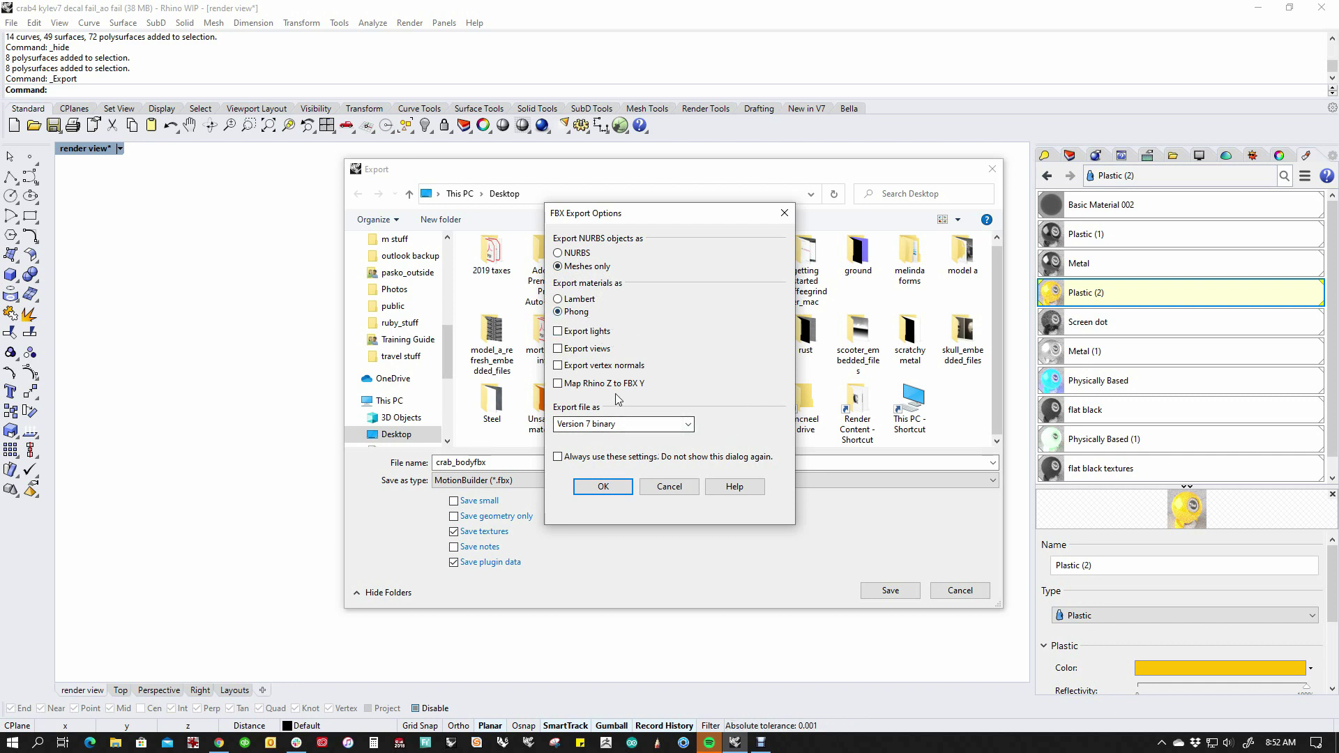
left_click(615, 491)
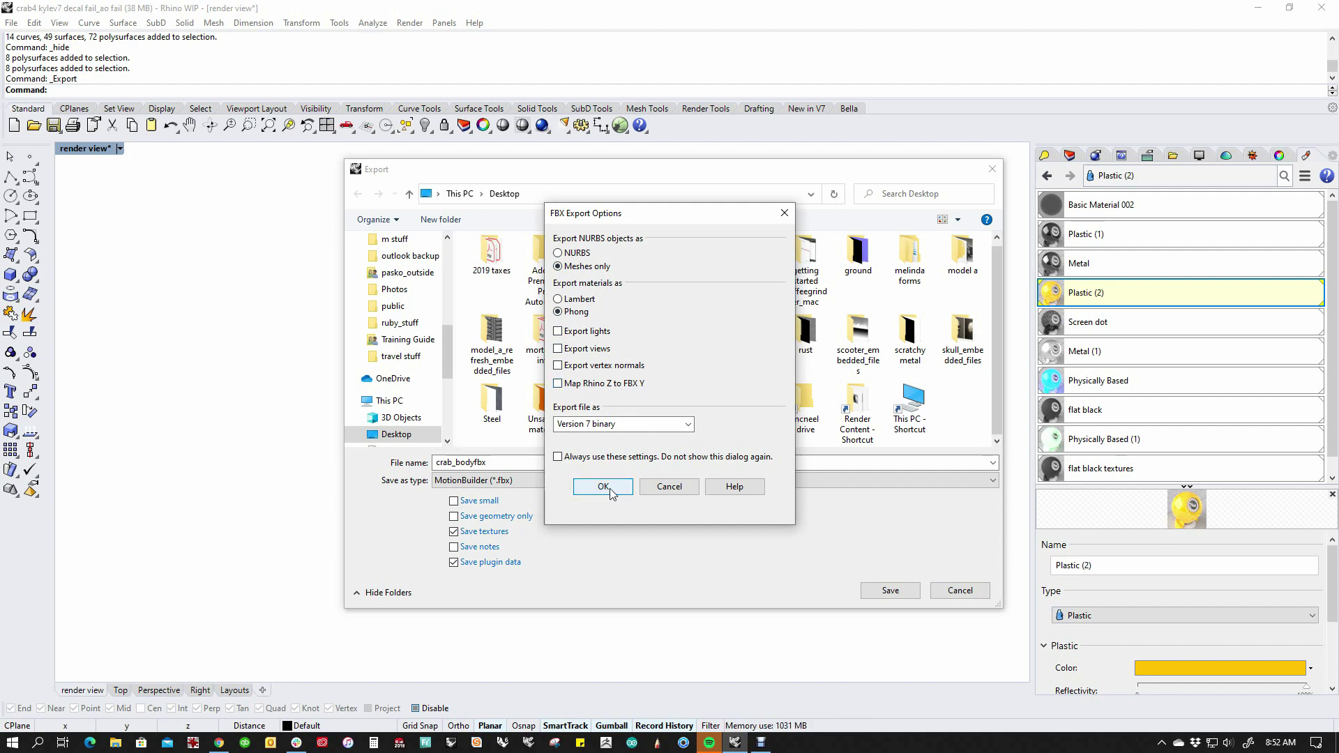
left_click(890, 591)
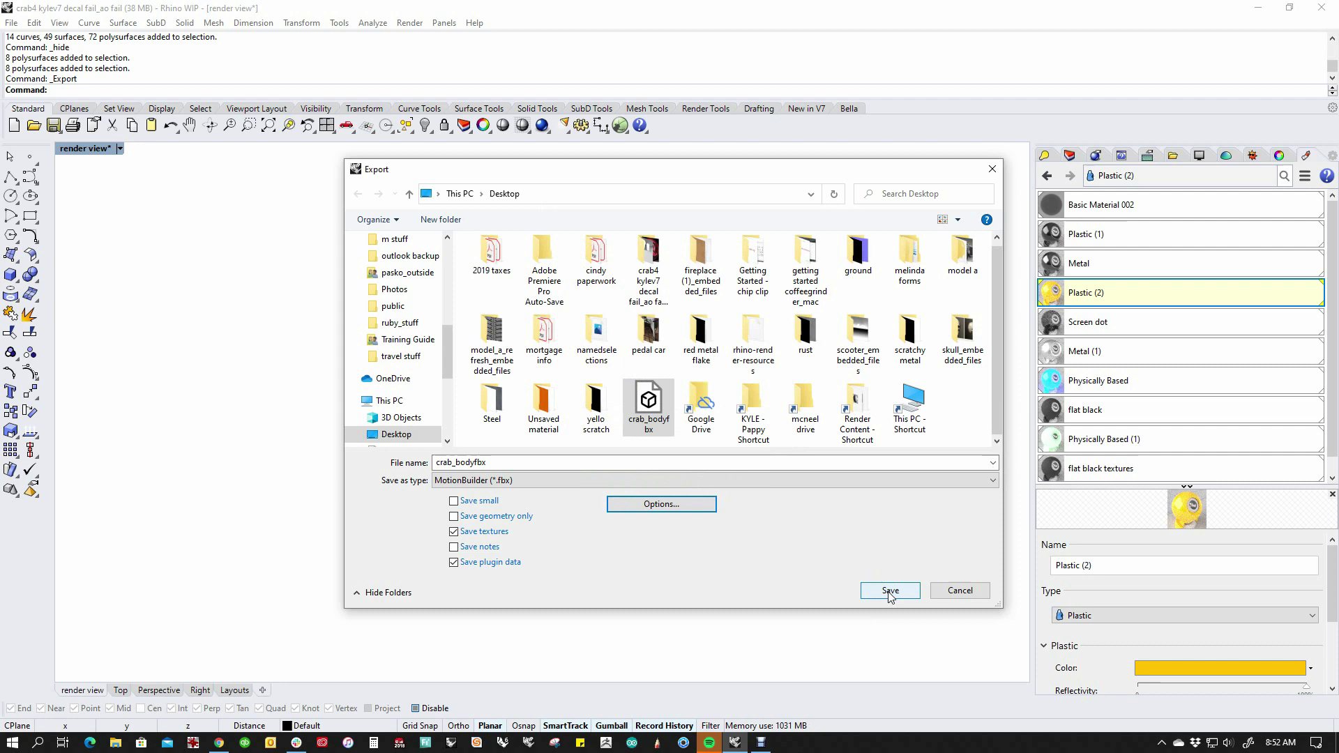
- Replace the old crab_bodyfbx, preview and accept the detailed mesh, then deselect everything
left_click(667, 422)
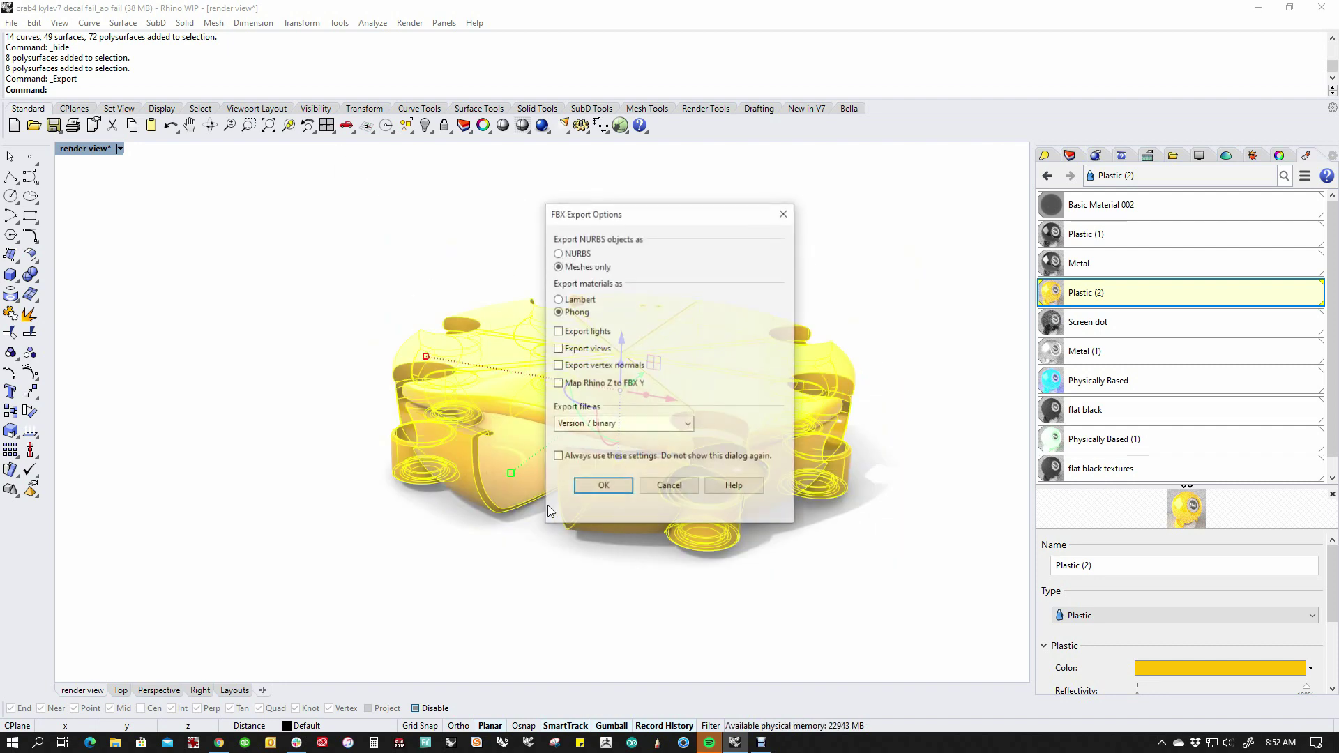
left_click(601, 487)
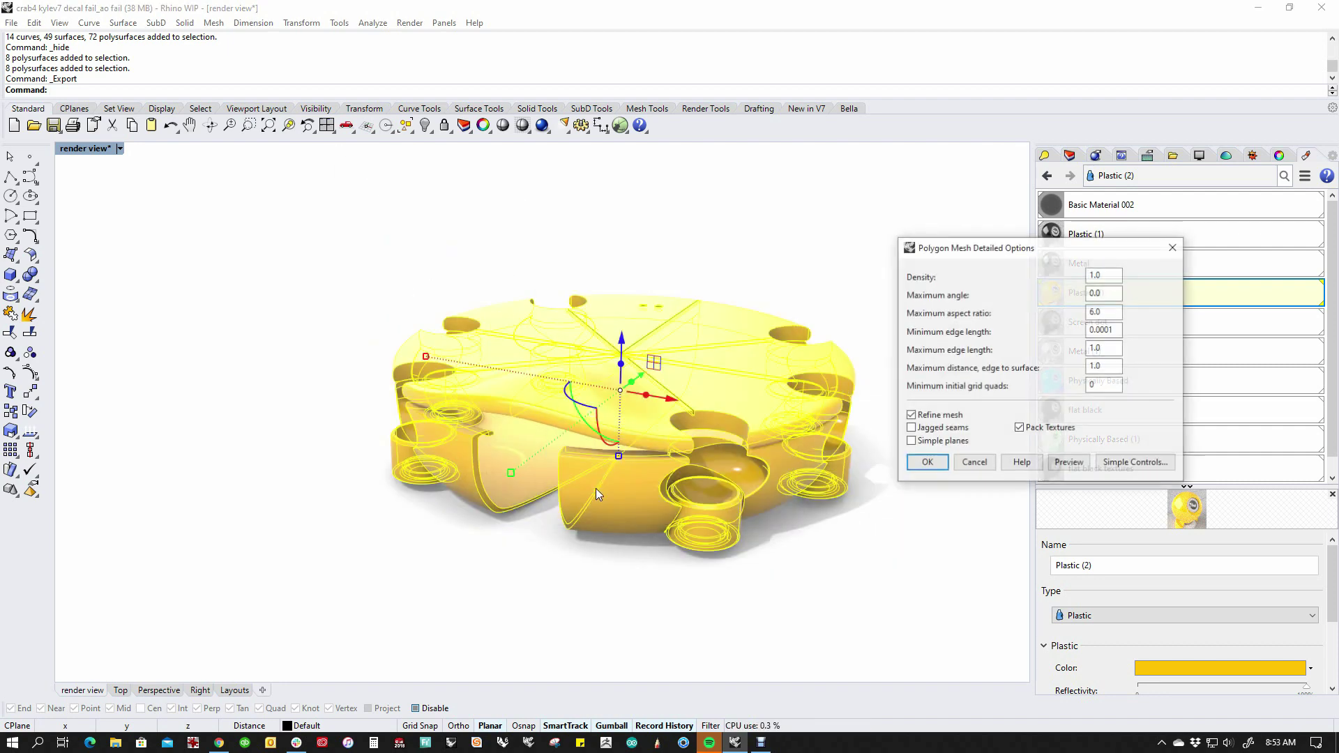
left_click(1067, 463)
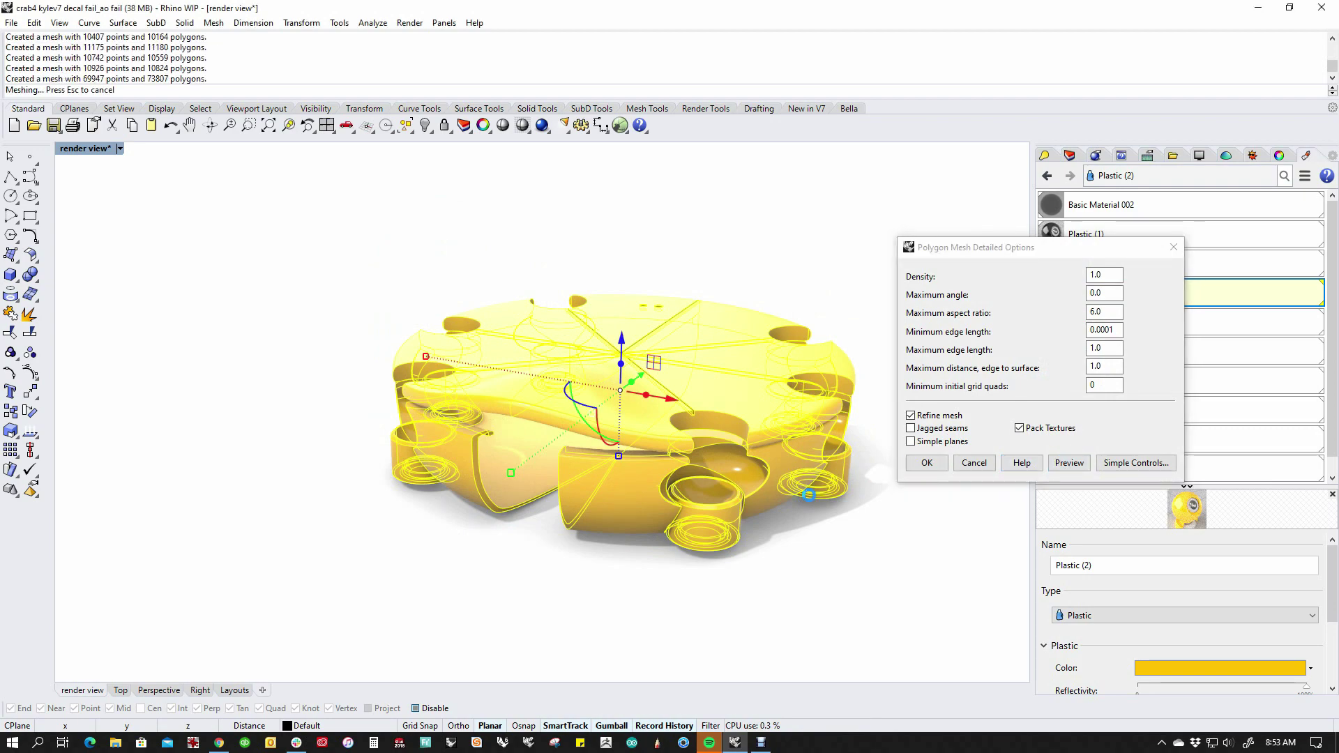
right_click_drag(815, 564, 842, 484)
scroll(822, 541, "up", 5)
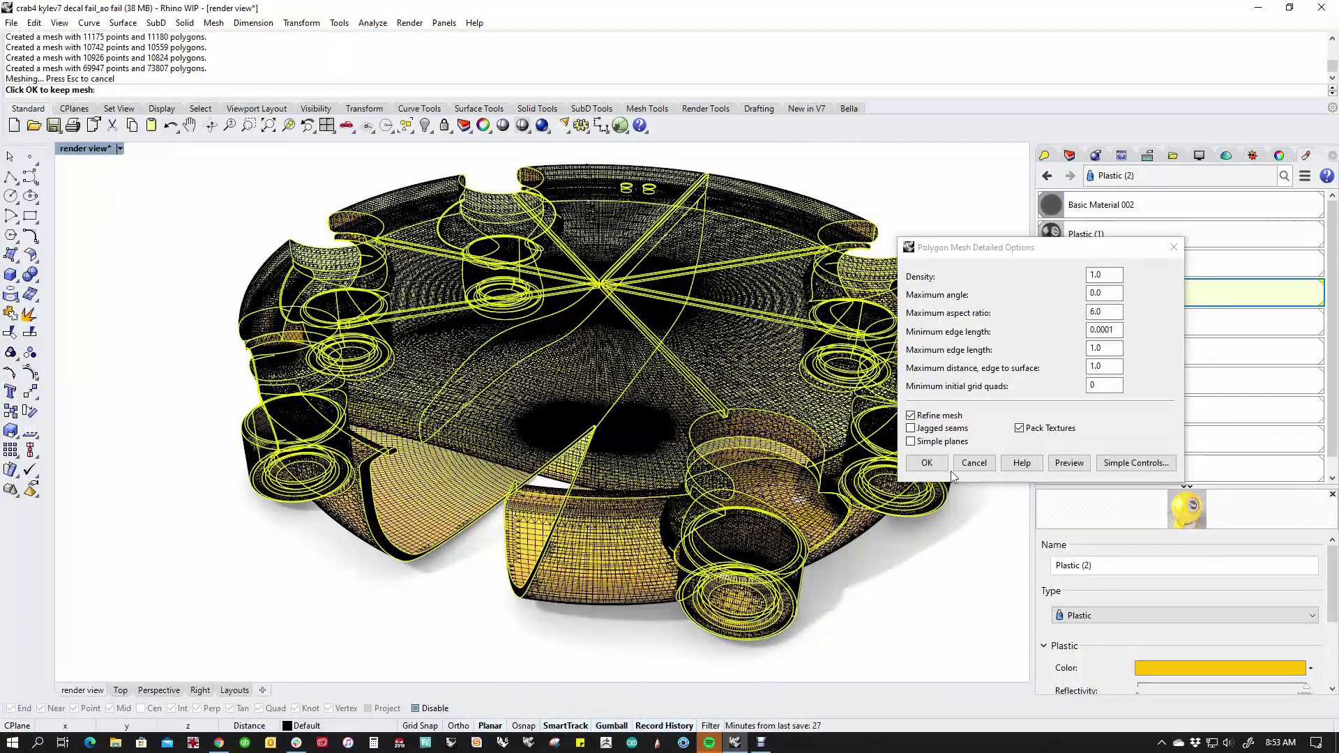
left_click(926, 463)
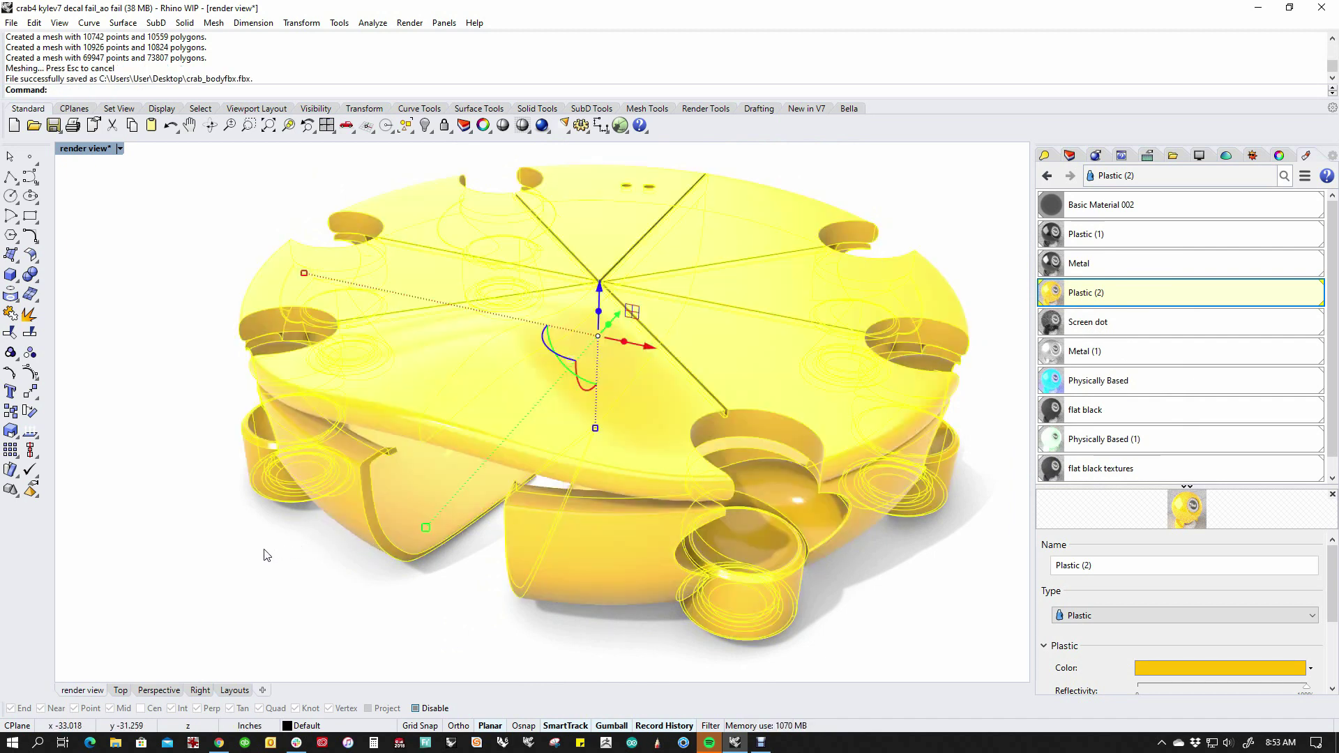
left_click(265, 553)
- Launch Substance Painter and start a new texturing project
left_click(39, 742)
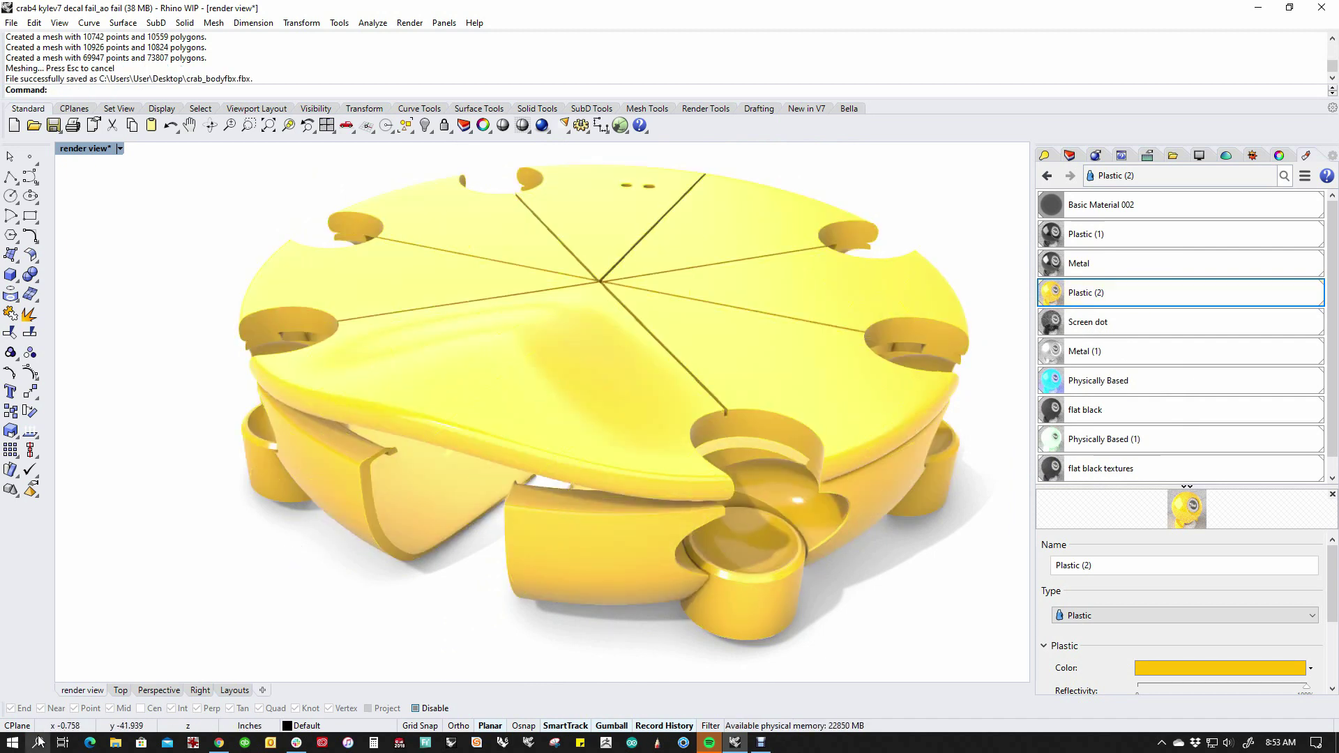
type("substance")
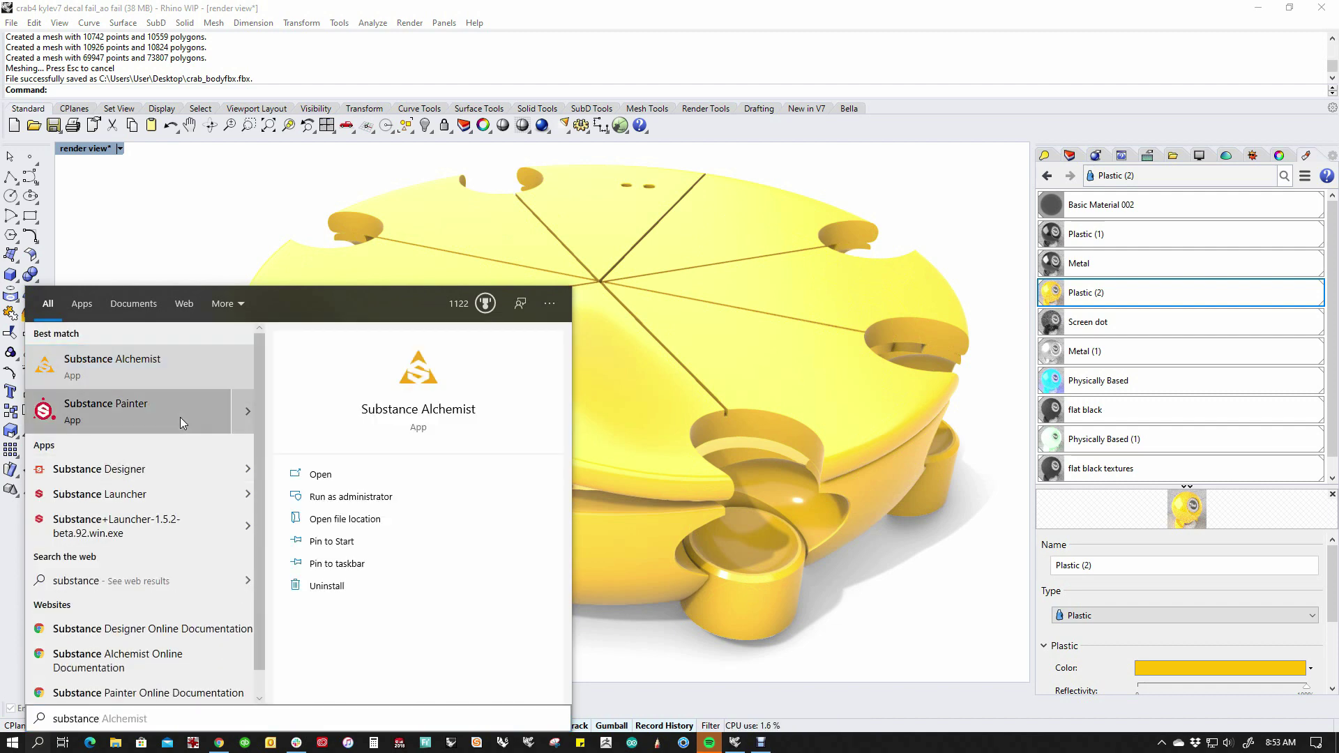
left_click(180, 417)
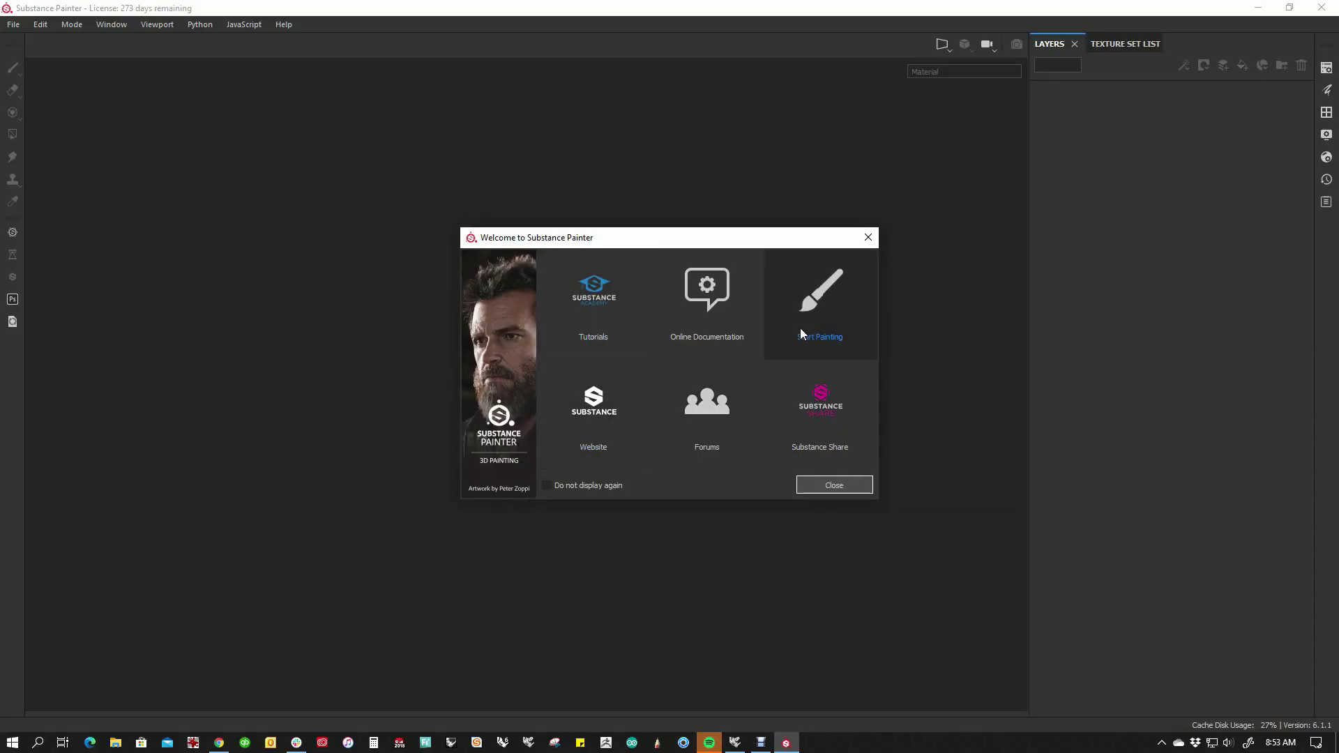
left_click(828, 297)
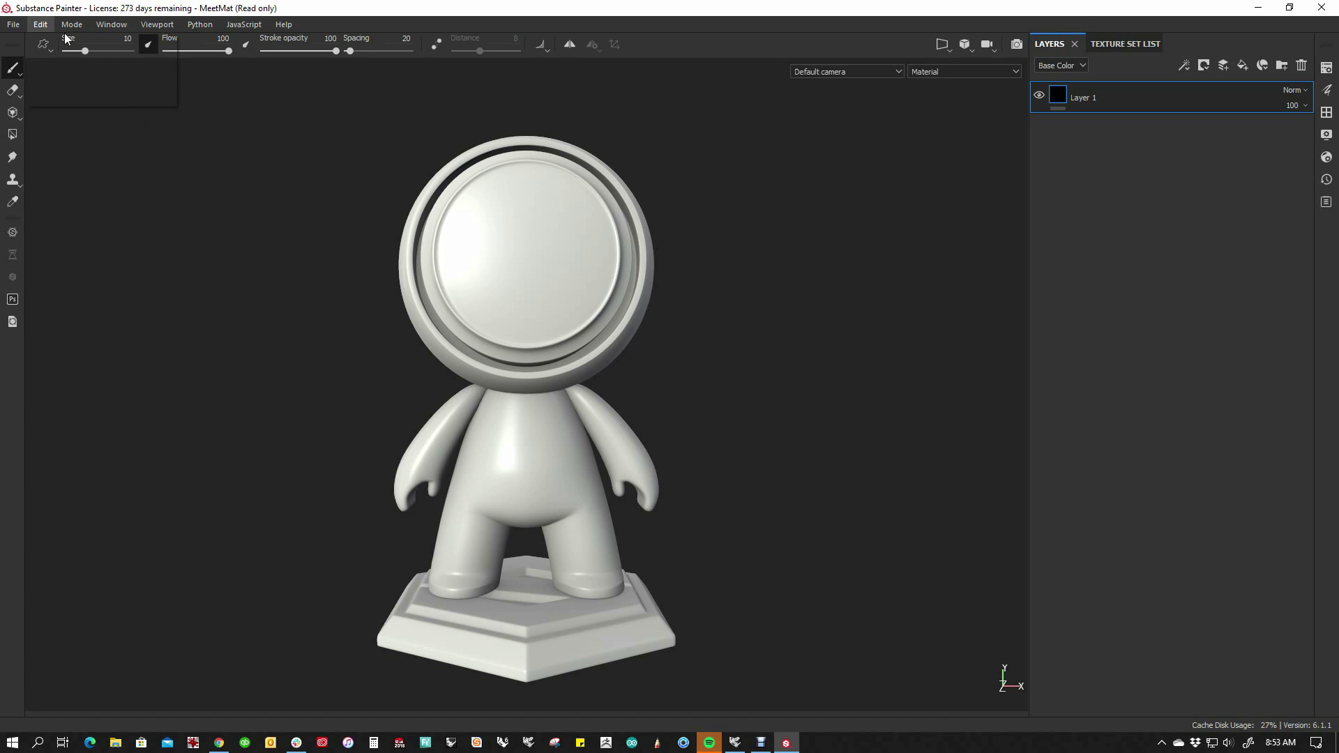
left_click(13, 24)
left_click(21, 39)
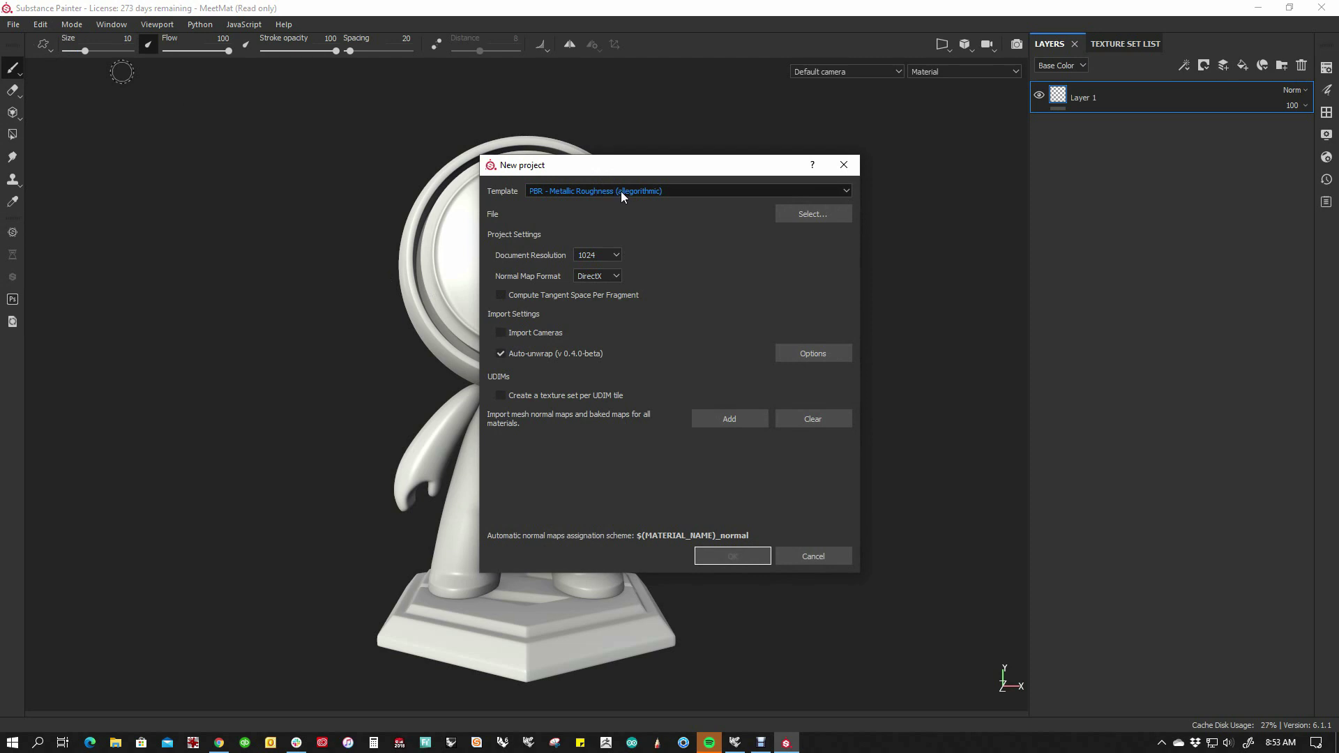
- Use the PBR - Metallic Roughness template, 2048 resolution, and the crab_bodyfbx mesh
left_click(846, 188)
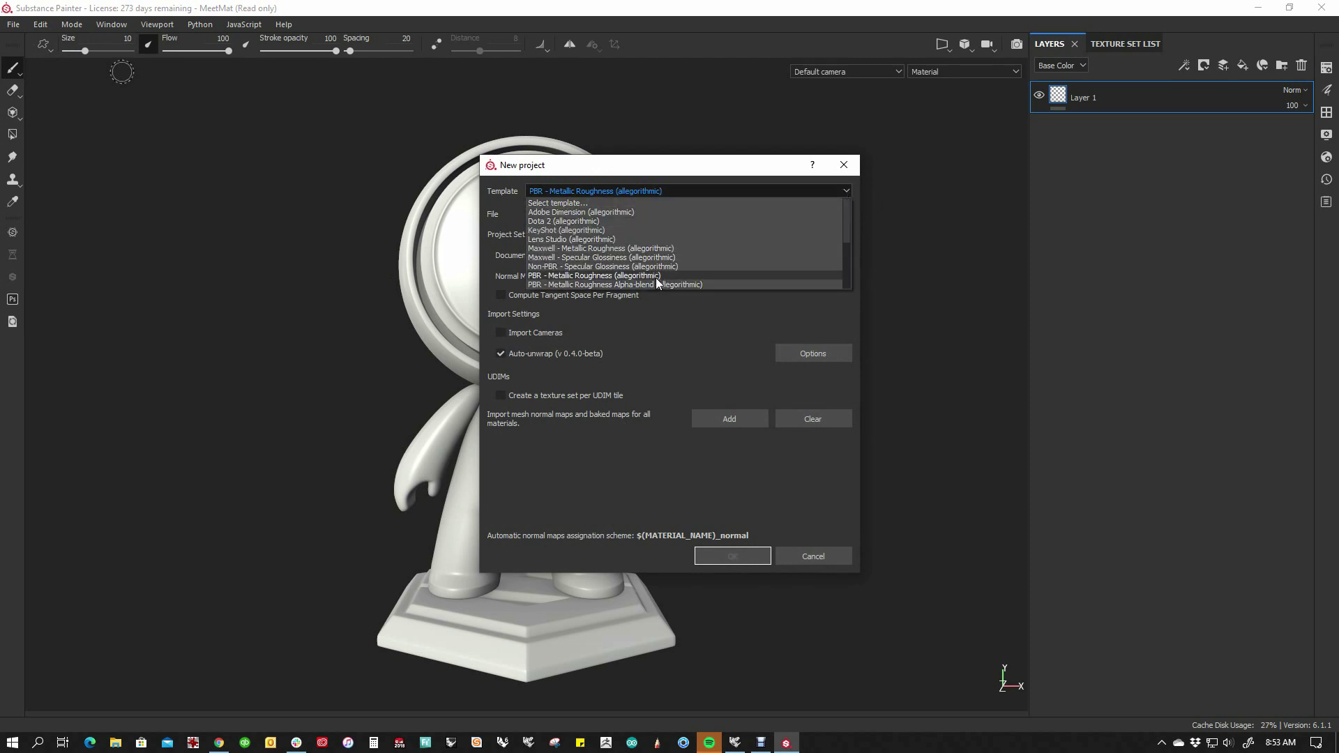
left_click(593, 274)
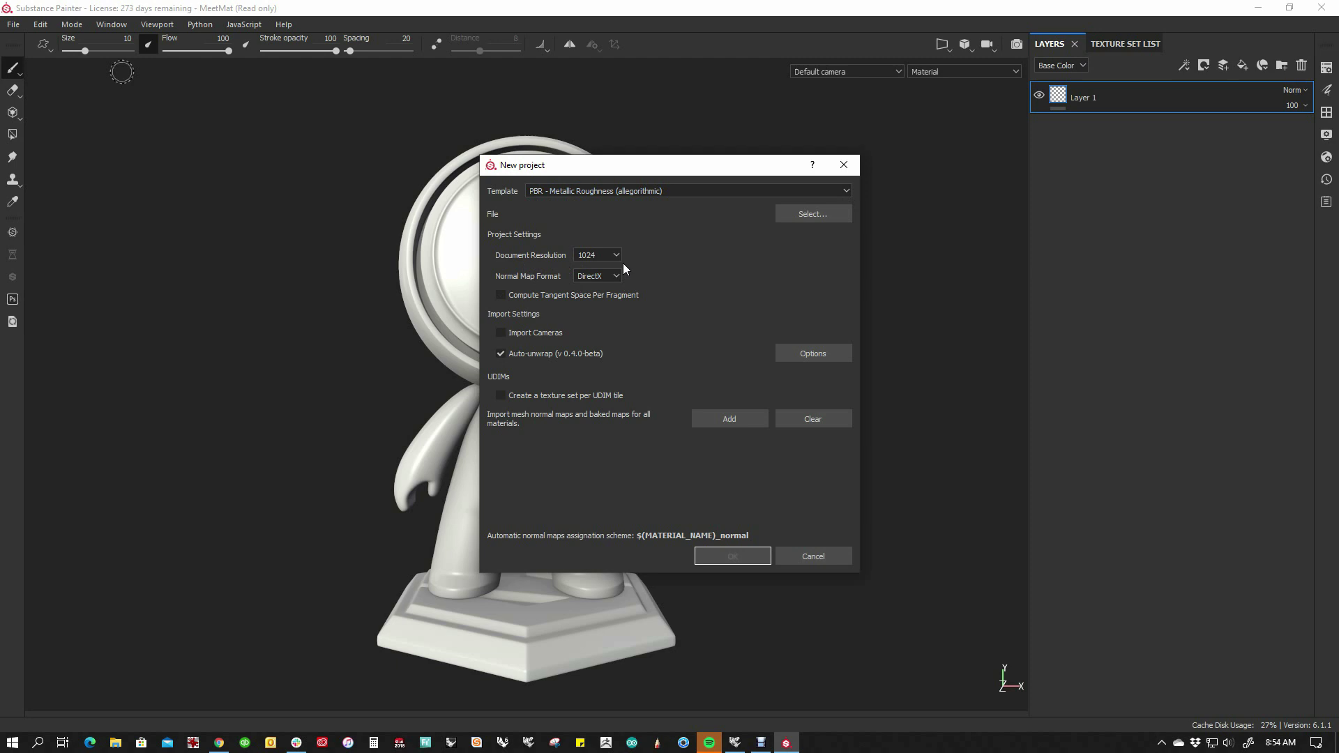
left_click(616, 254)
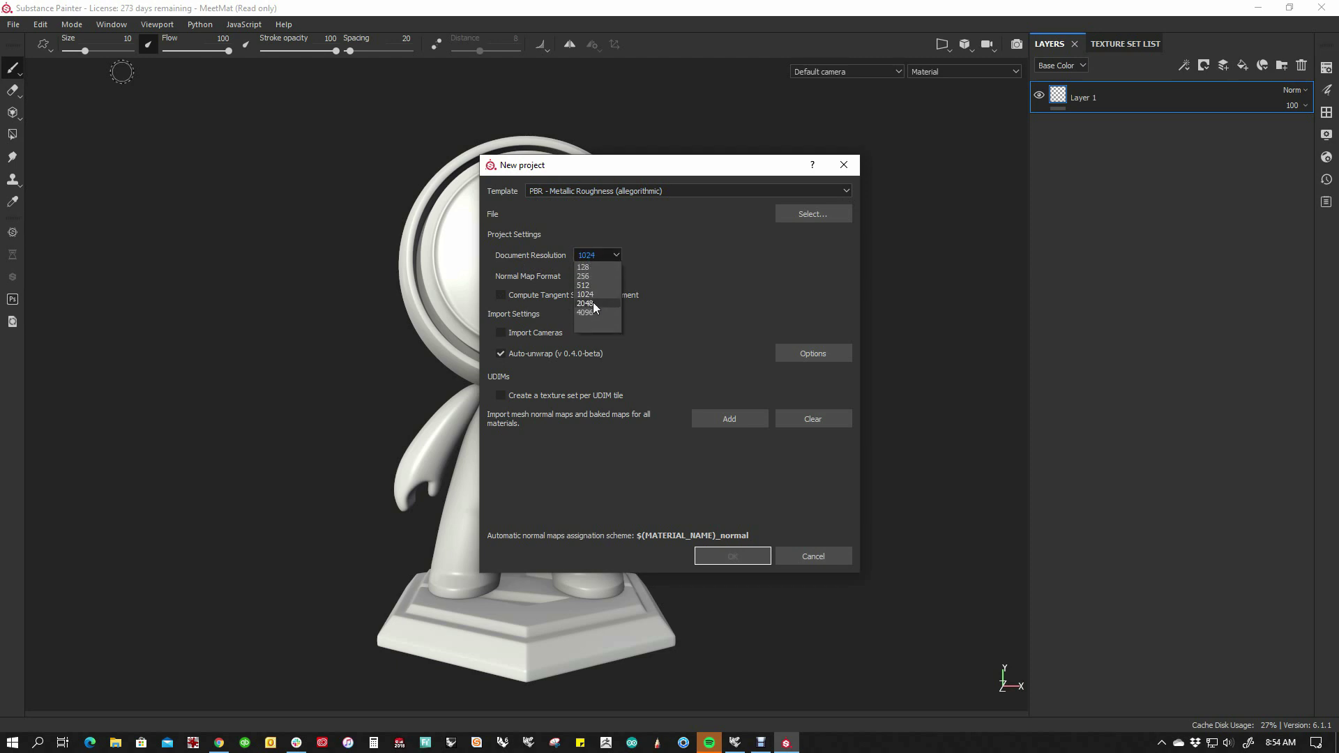
left_click(593, 304)
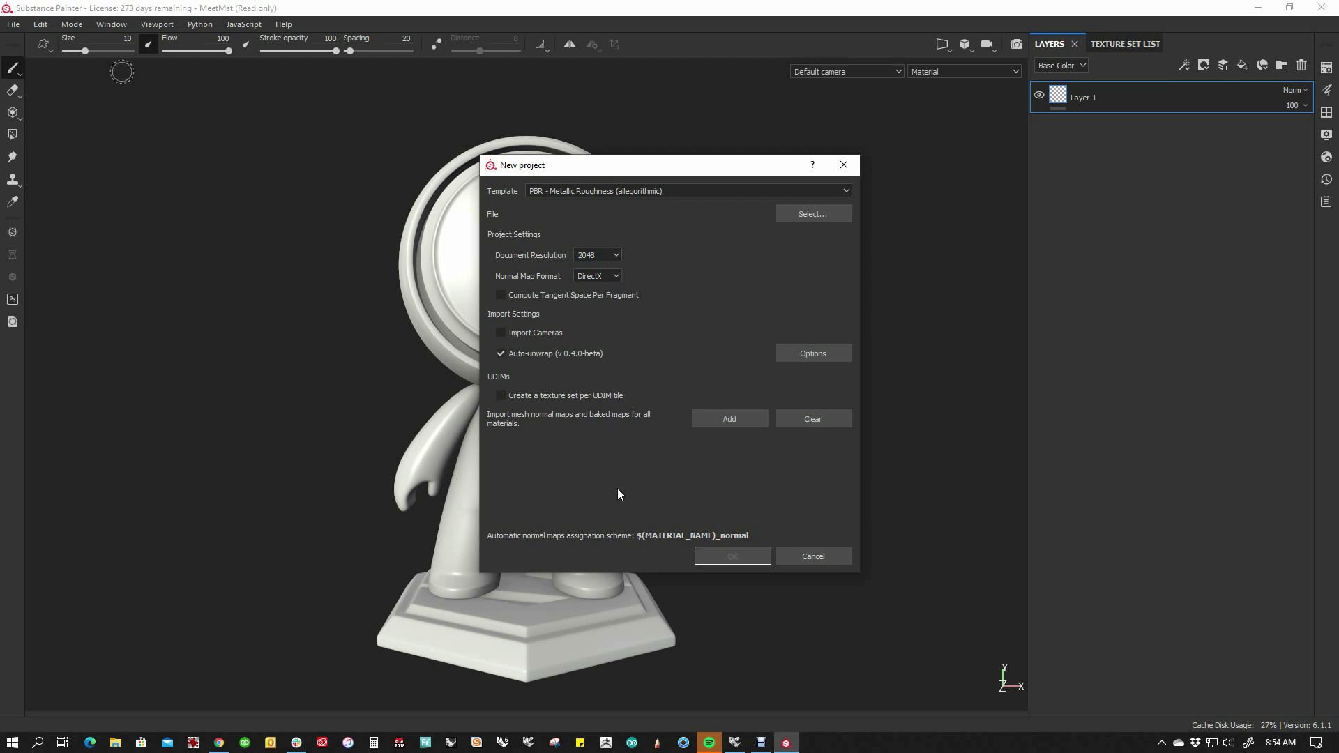
left_click(815, 215)
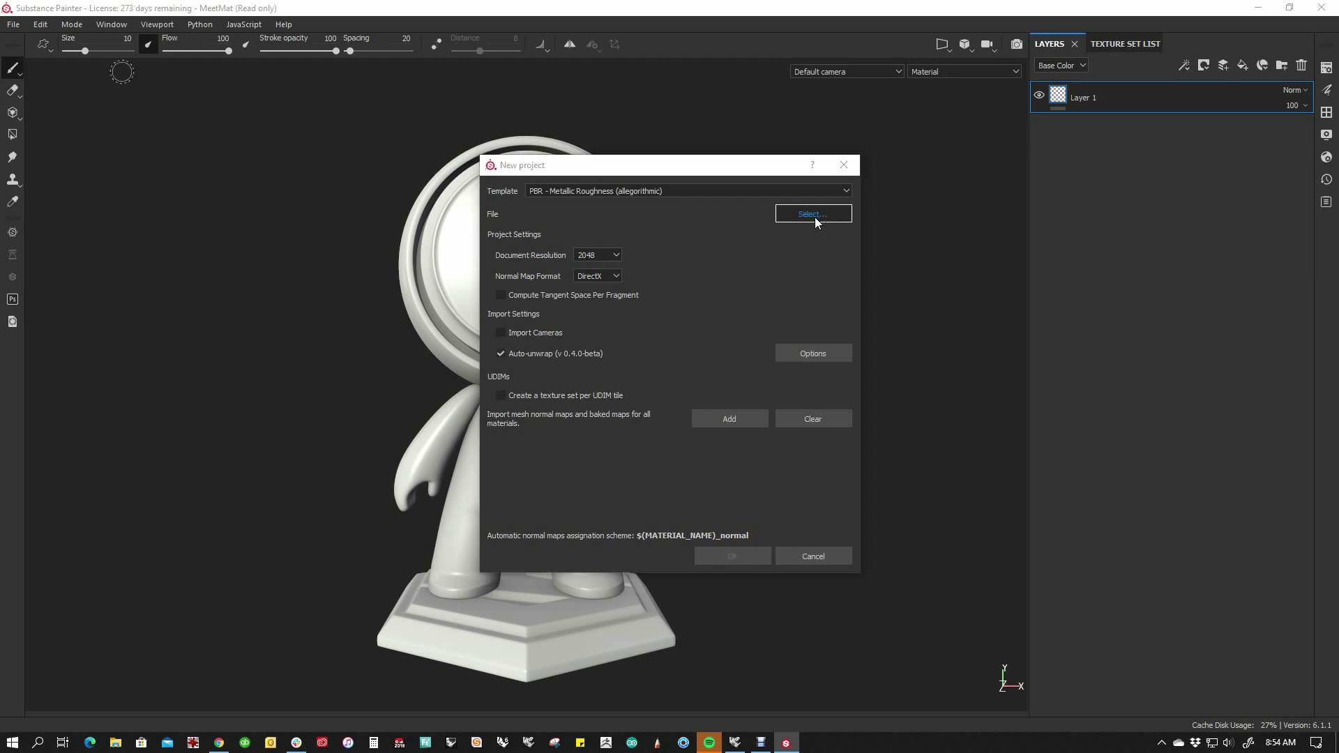
left_click(789, 432)
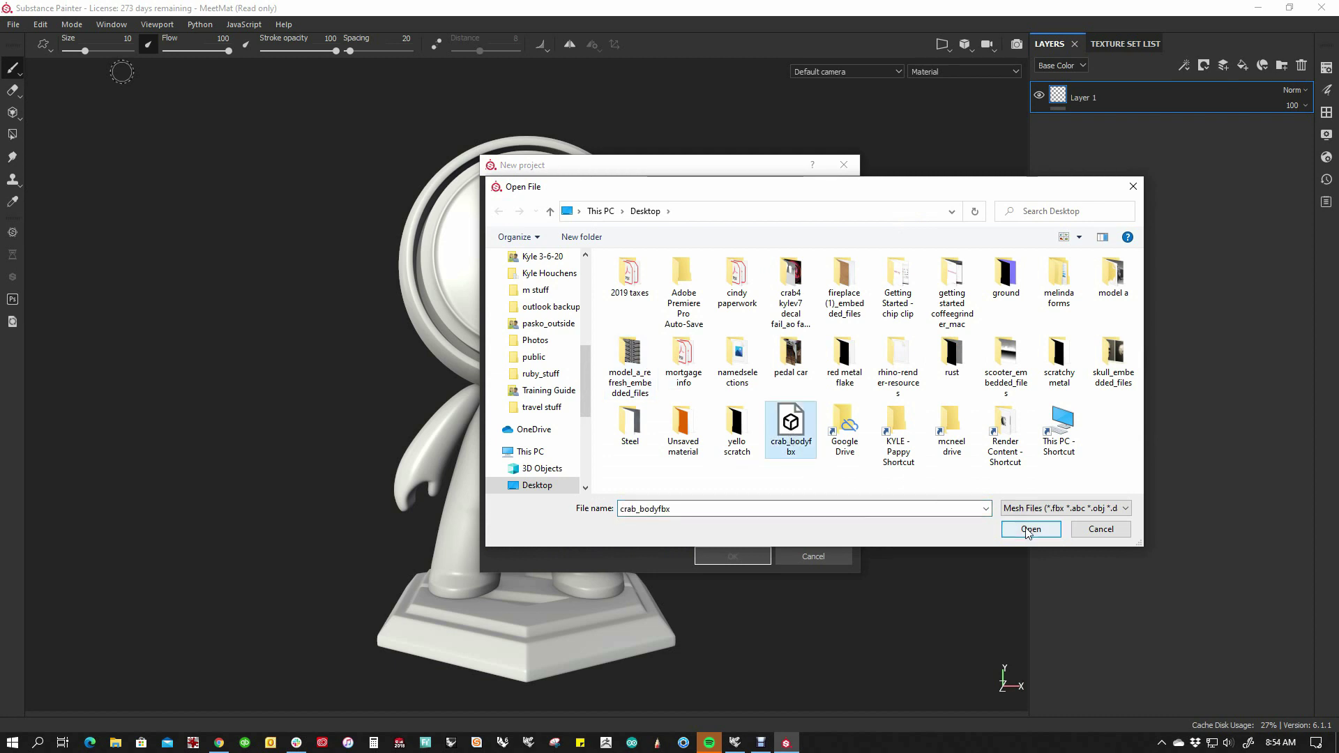
left_click(1005, 531)
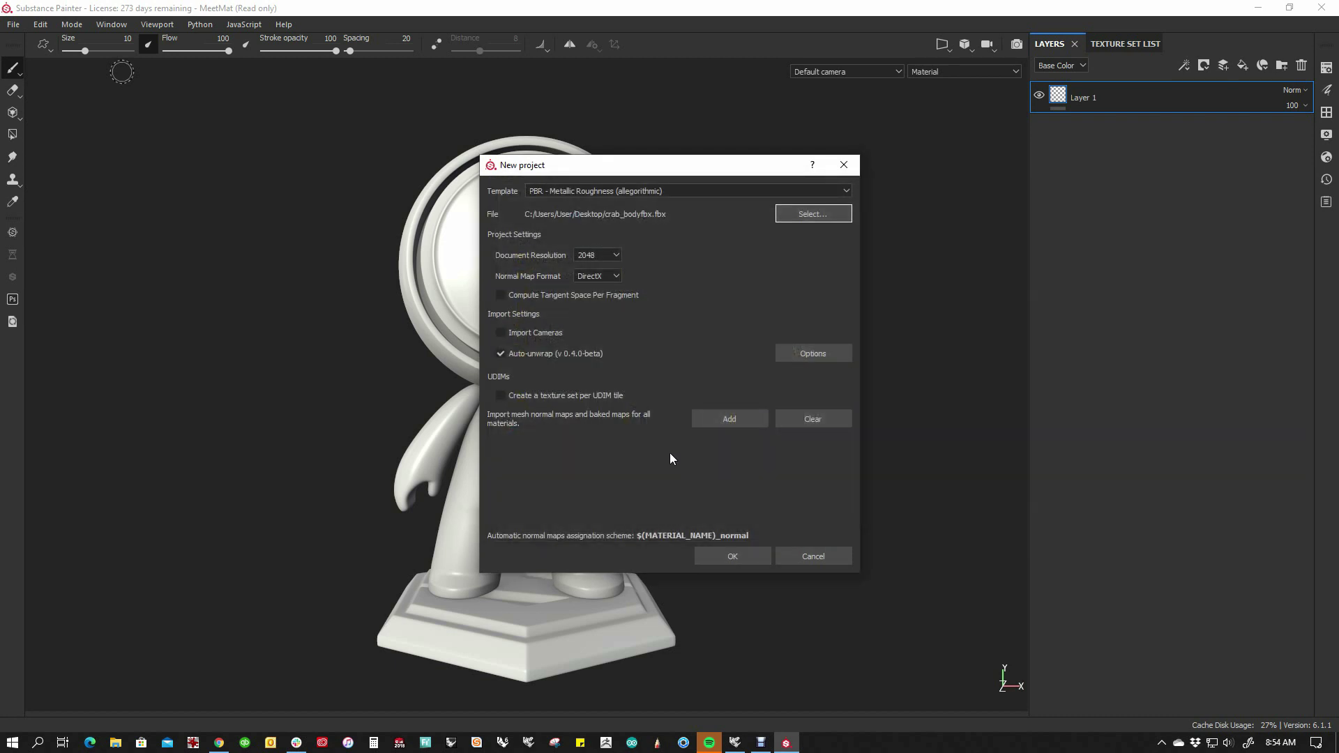
- Create the project, let the crab body mesh load, and orbit it
left_click(727, 557)
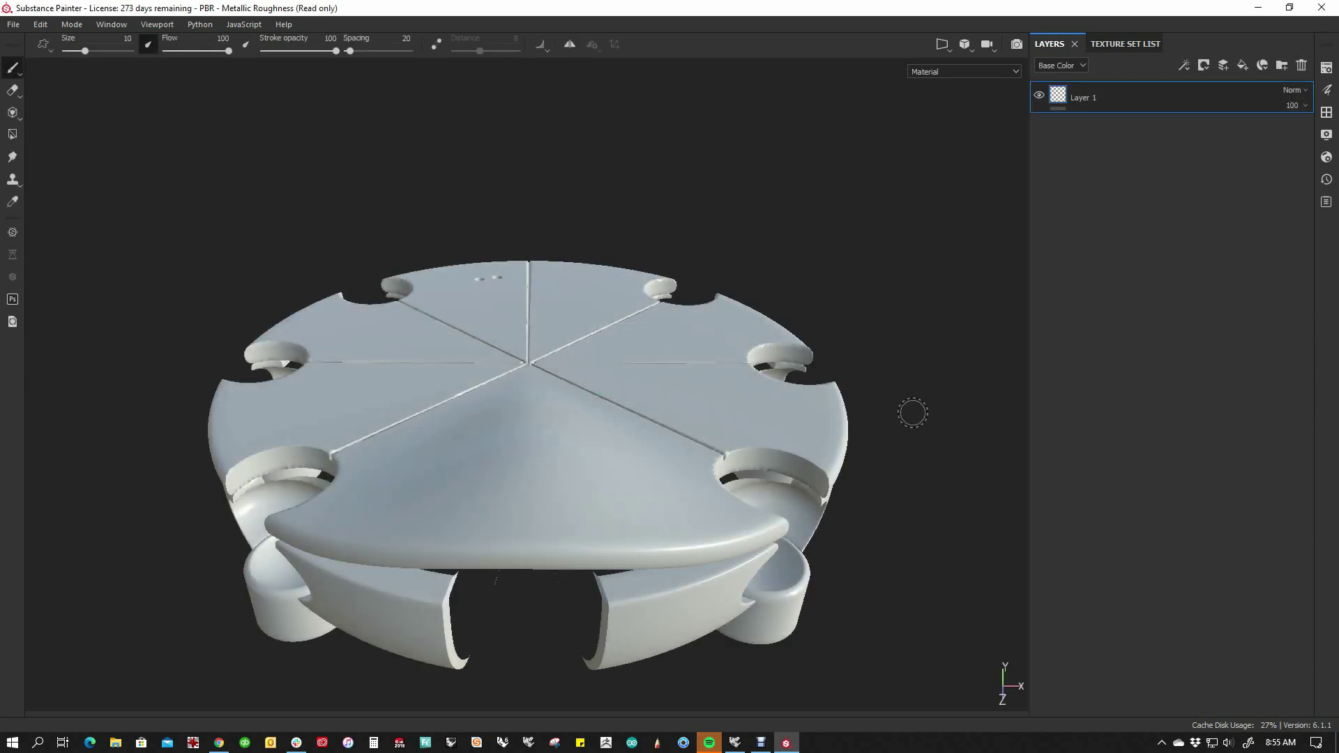
right_click(872, 335)
mouse_move(834, 265)
left_mouse_down("alt")
mouse_move(841, 251)
mouse_move(747, 209)
mouse_move(559, 153)
mouse_move(774, 185)
mouse_move(803, 254)
mouse_move(846, 227)
mouse_move(840, 266)
mouse_move(856, 254)
mouse_move(842, 283)
mouse_move(849, 179)
mouse_move(722, 186)
mouse_move(672, 212)
mouse_move(743, 231)
left_mouse_up("alt")
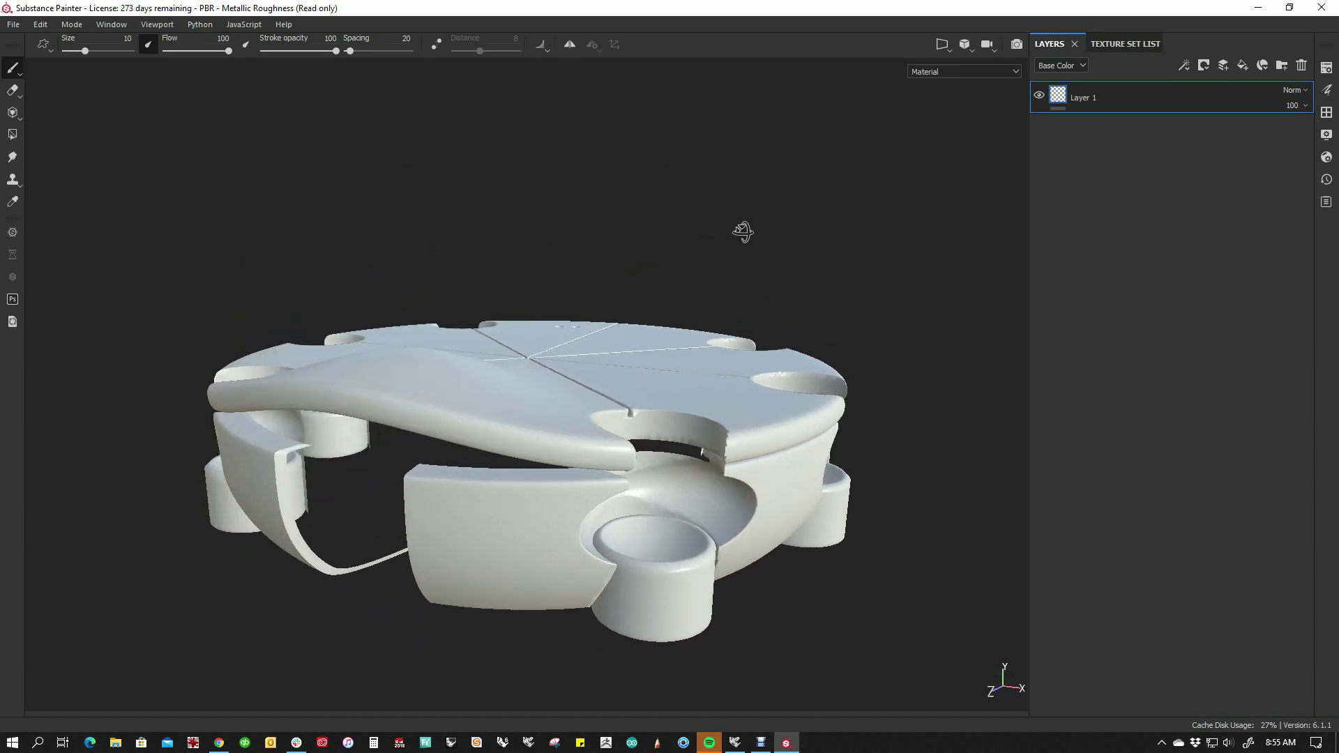
left_click(944, 46)
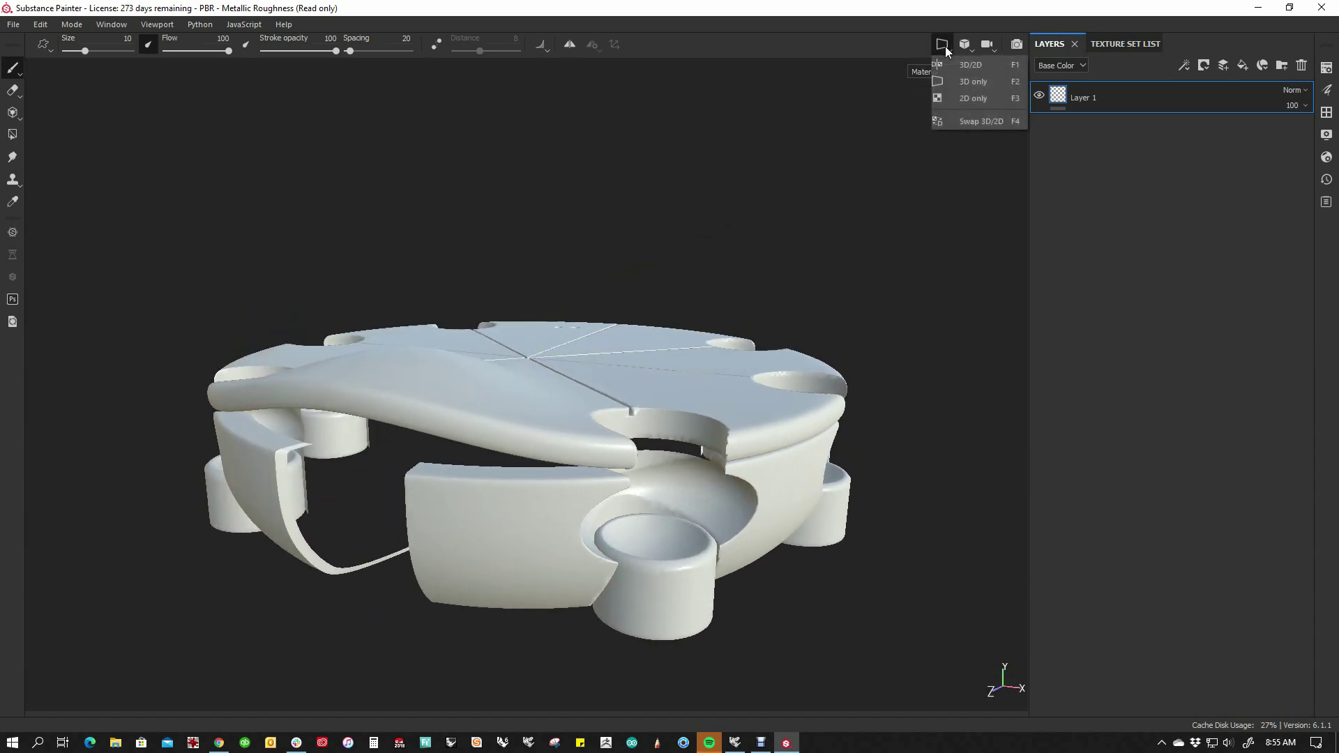
left_click(972, 69)
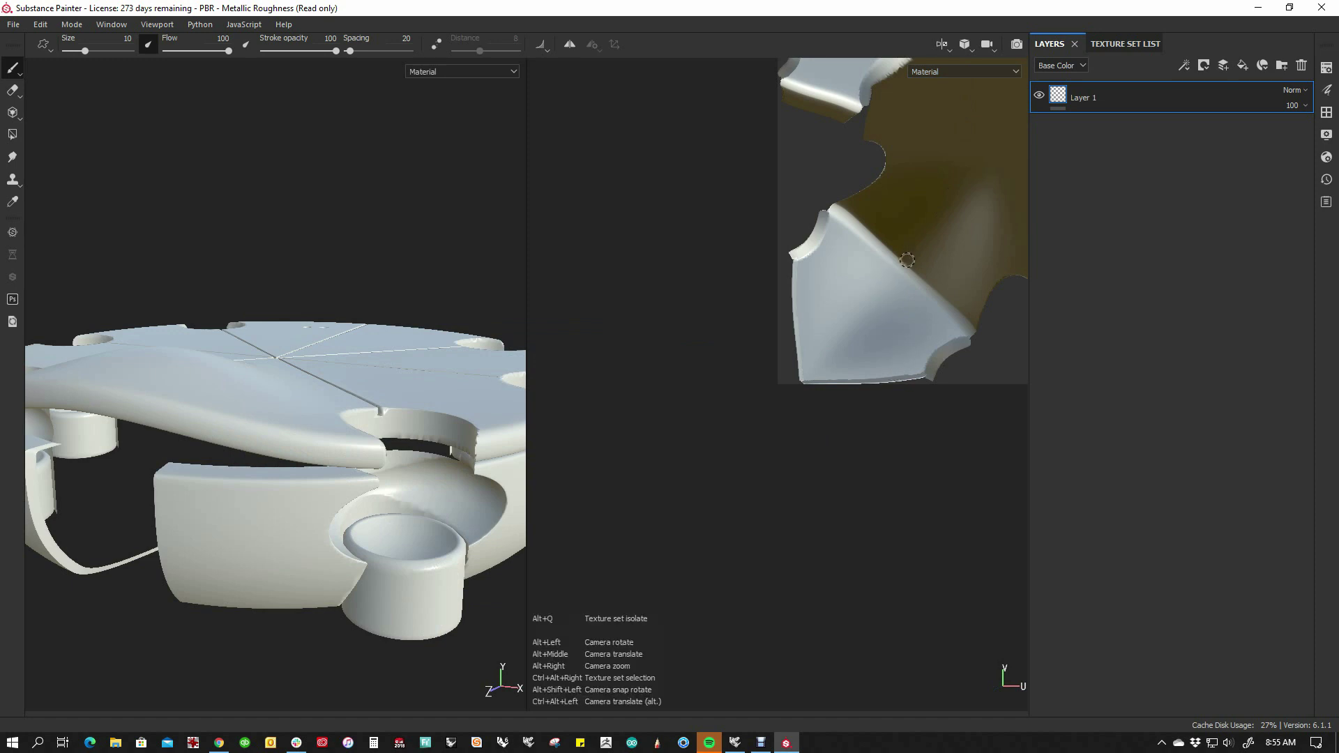
right_click_drag(881, 286, 892, 406, "alt")
left_click_drag(893, 406, 696, 587, "alt")
left_click(944, 47)
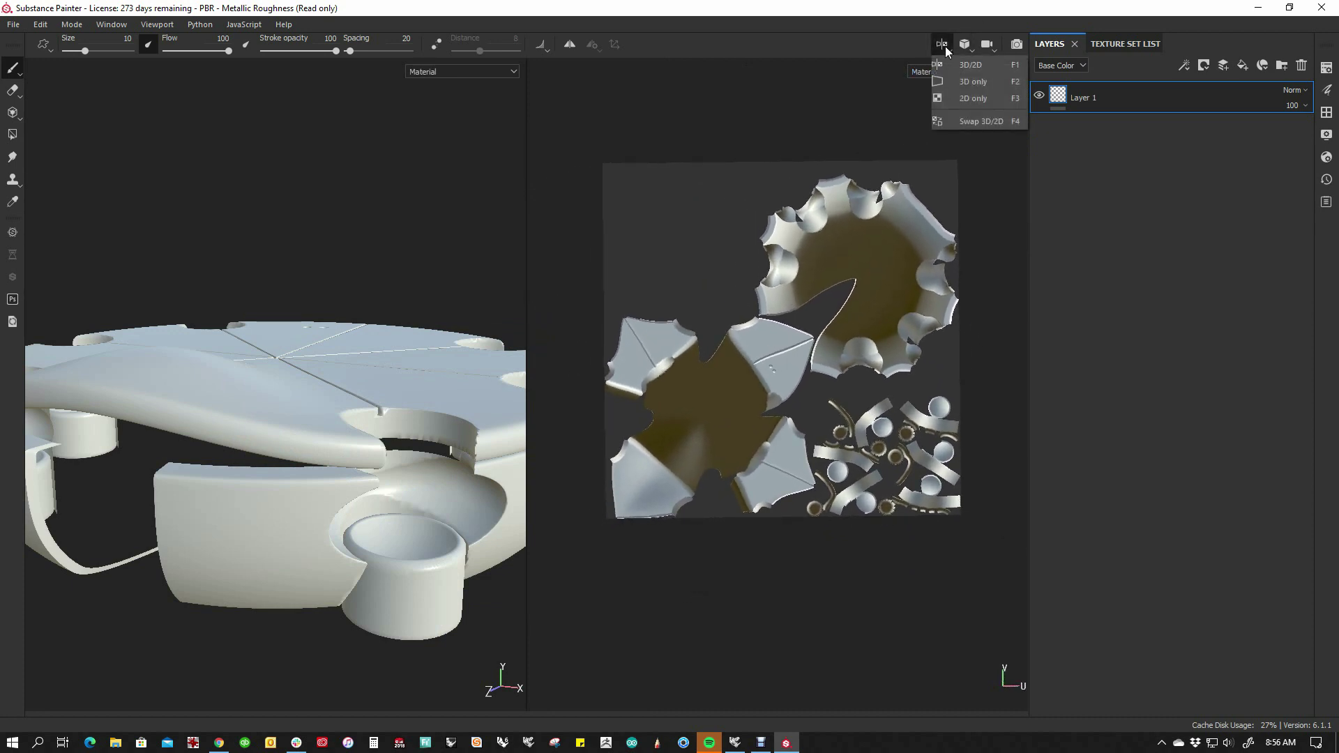
left_click(965, 78)
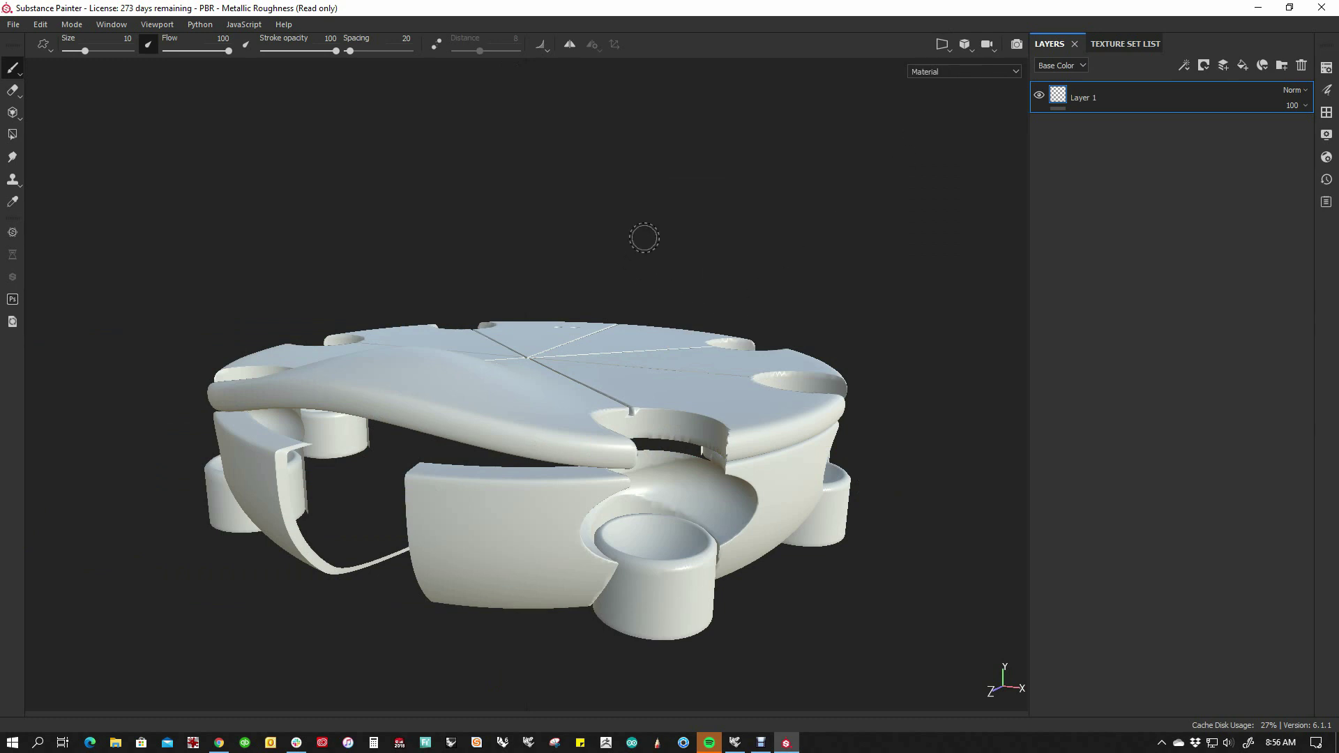
- Set the paint brush's base colour to pure red
left_click_drag(529, 200, 177, 149, "alt")
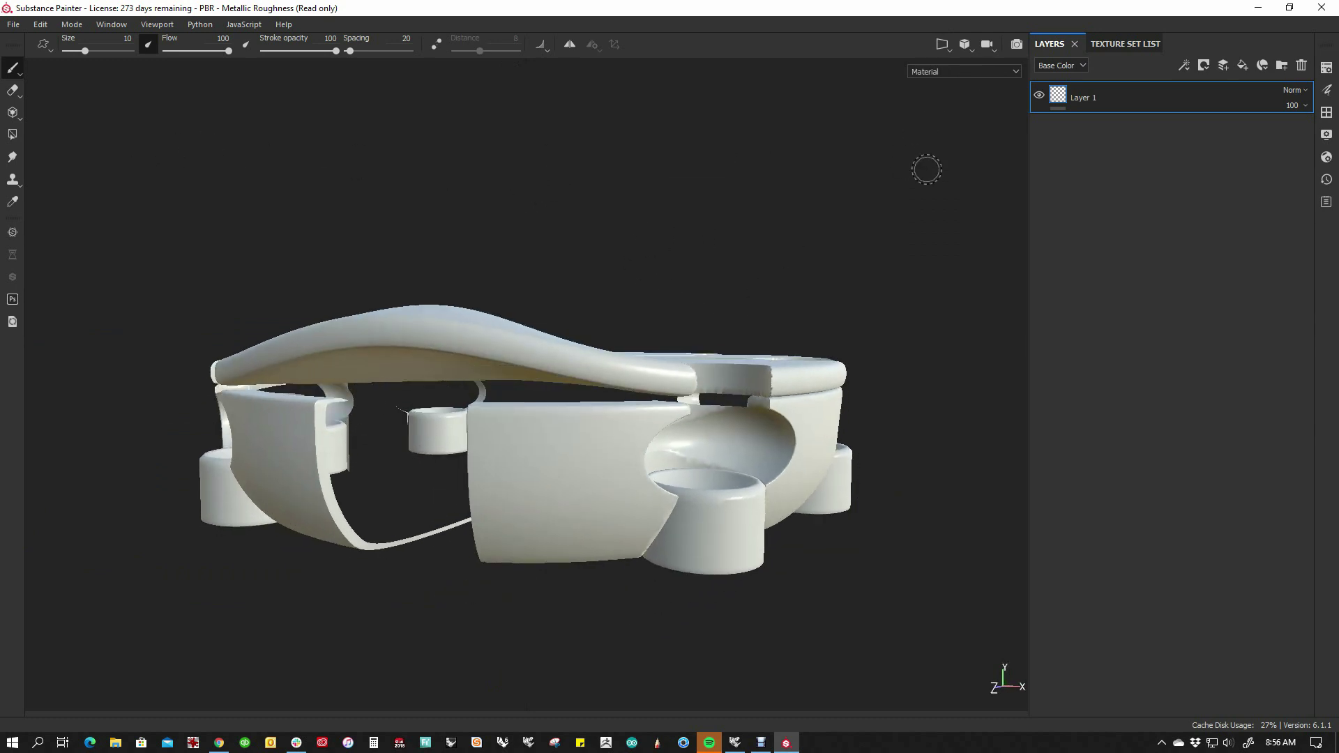
left_click(1326, 89)
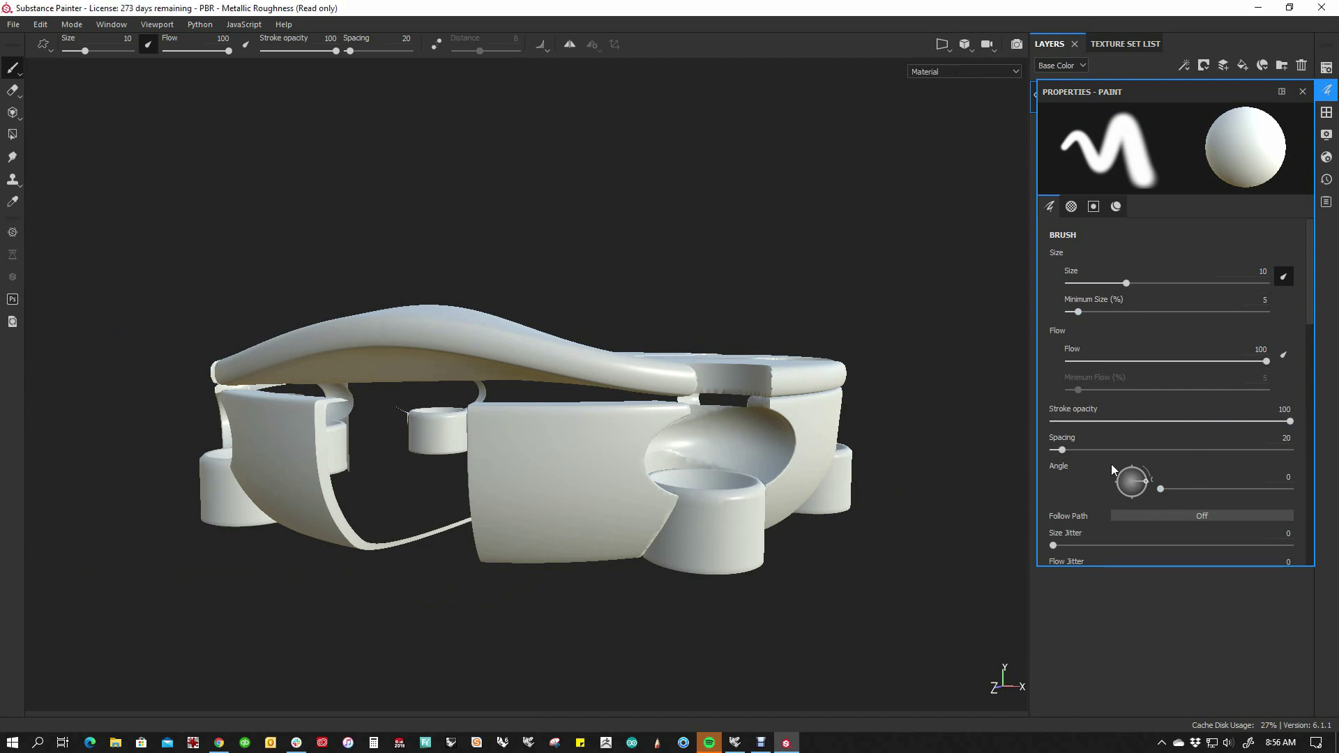
scroll(1253, 425, "down", 3)
scroll(1249, 426, "down", 10)
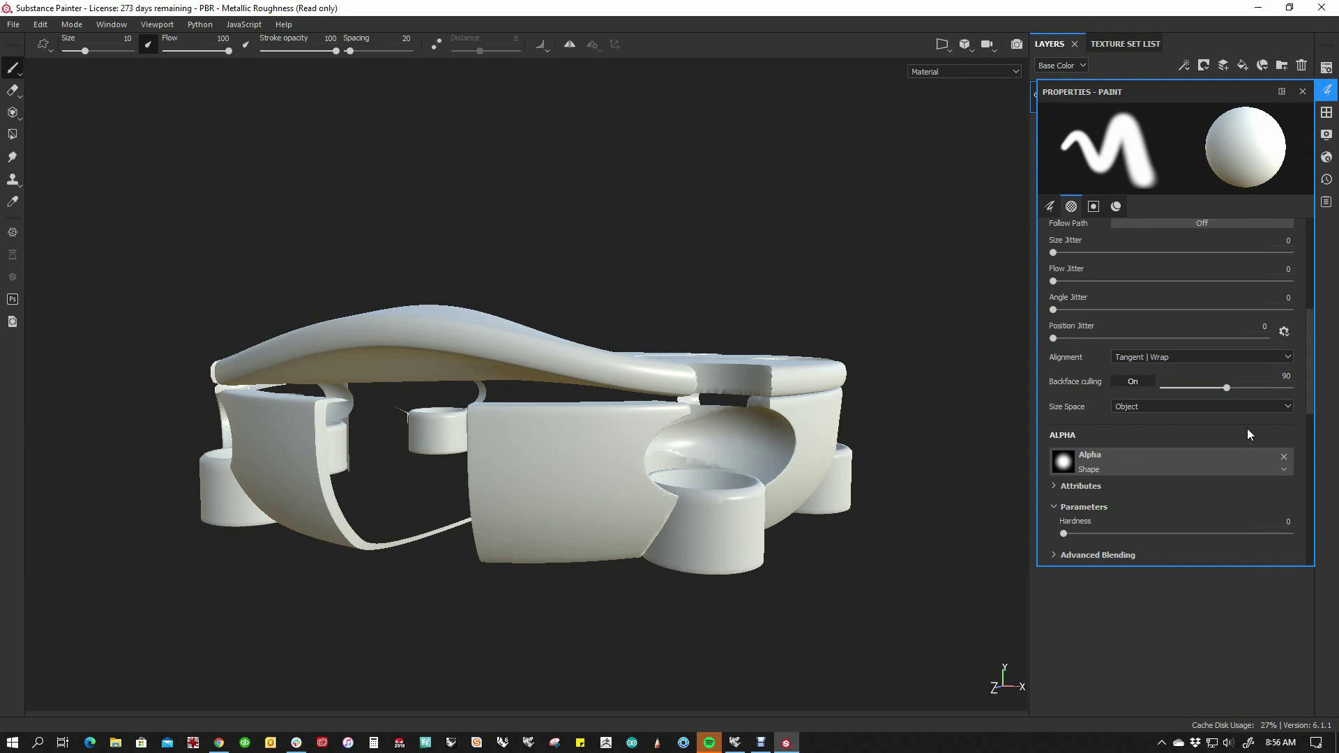
left_click(1182, 532)
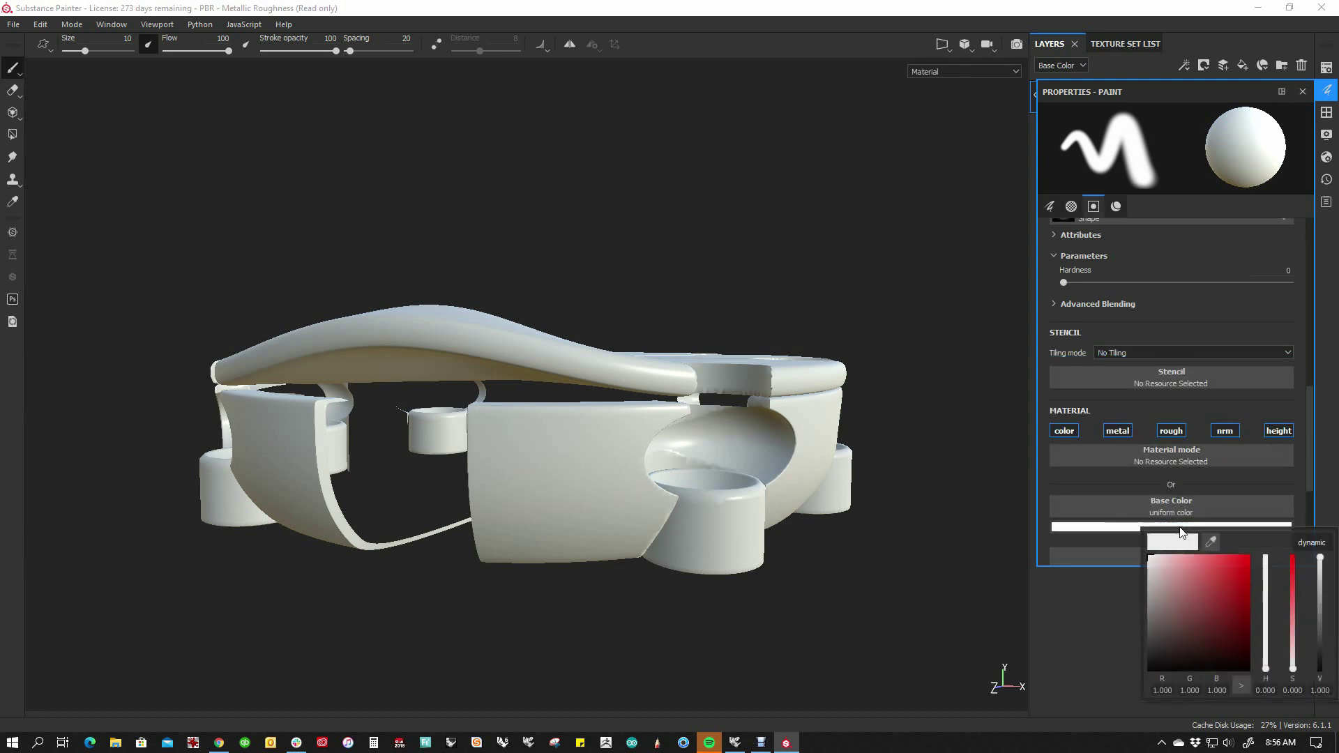
left_click_drag(1198, 574, 1253, 559)
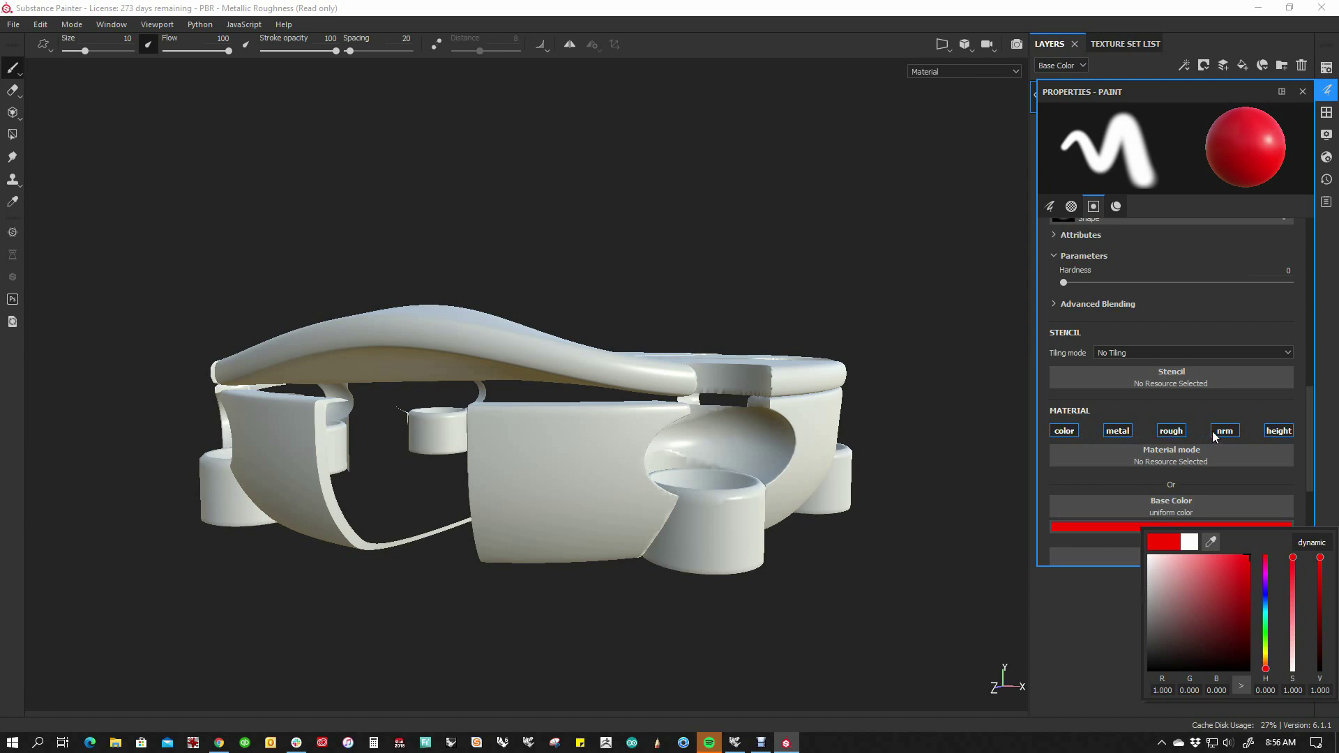
- Turn off the brush's roughness, normal and height channels, leaving colour and metal
left_click(1172, 430)
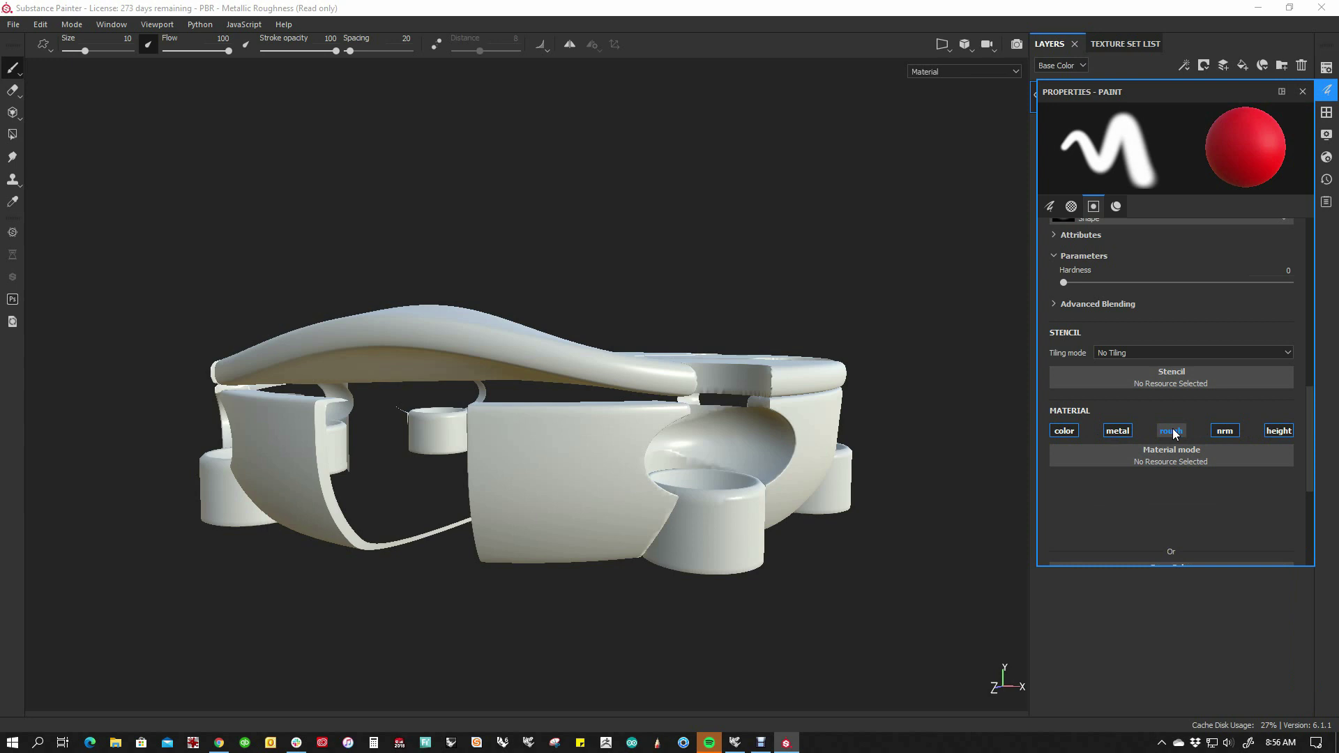
left_click(1224, 430)
left_click(1278, 430)
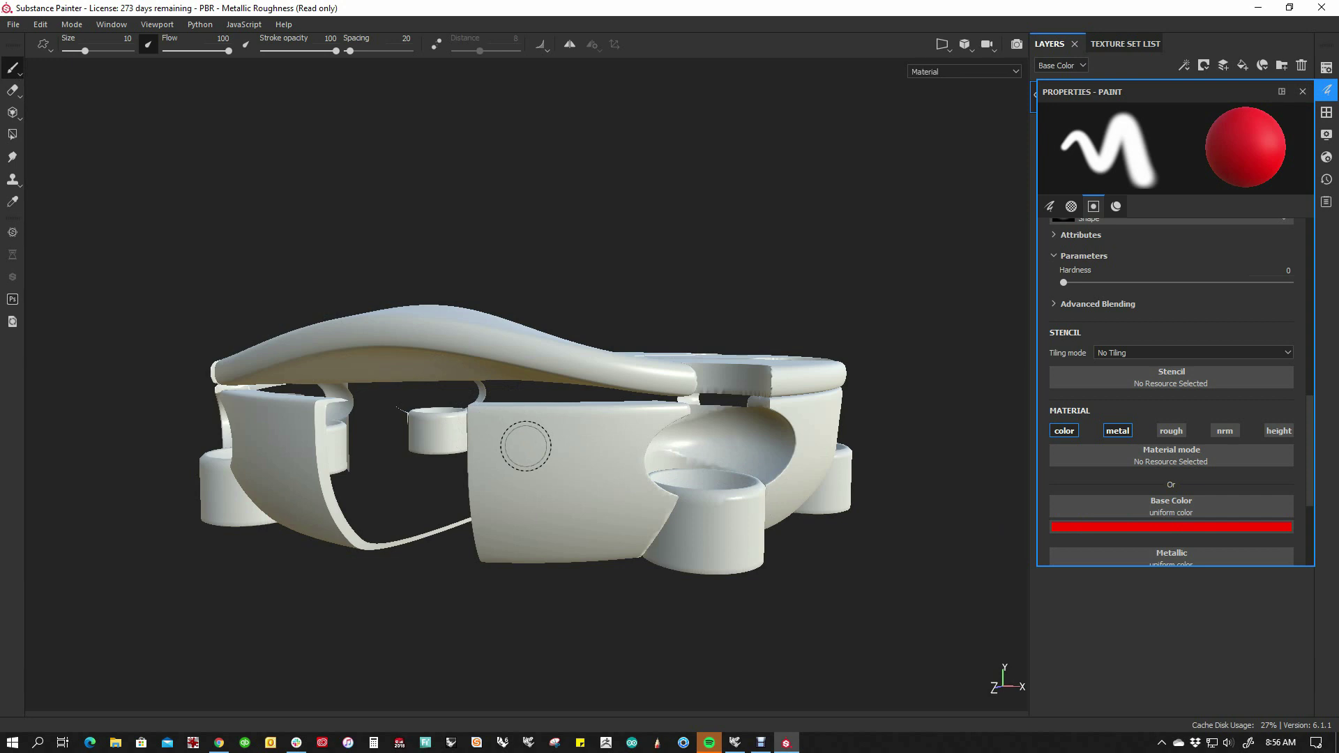
- Paint a red scribble on the front panel, then switch the brush to green
mouse_move(558, 454)
left_mouse_down()
mouse_move(561, 506)
mouse_move(687, 521)
mouse_move(755, 511)
mouse_move(677, 534)
mouse_move(802, 471)
mouse_move(800, 424)
mouse_move(704, 428)
mouse_move(559, 484)
mouse_move(536, 463)
mouse_move(573, 476)
mouse_move(574, 492)
mouse_move(517, 519)
mouse_move(557, 489)
mouse_move(609, 502)
mouse_move(596, 532)
left_mouse_up()
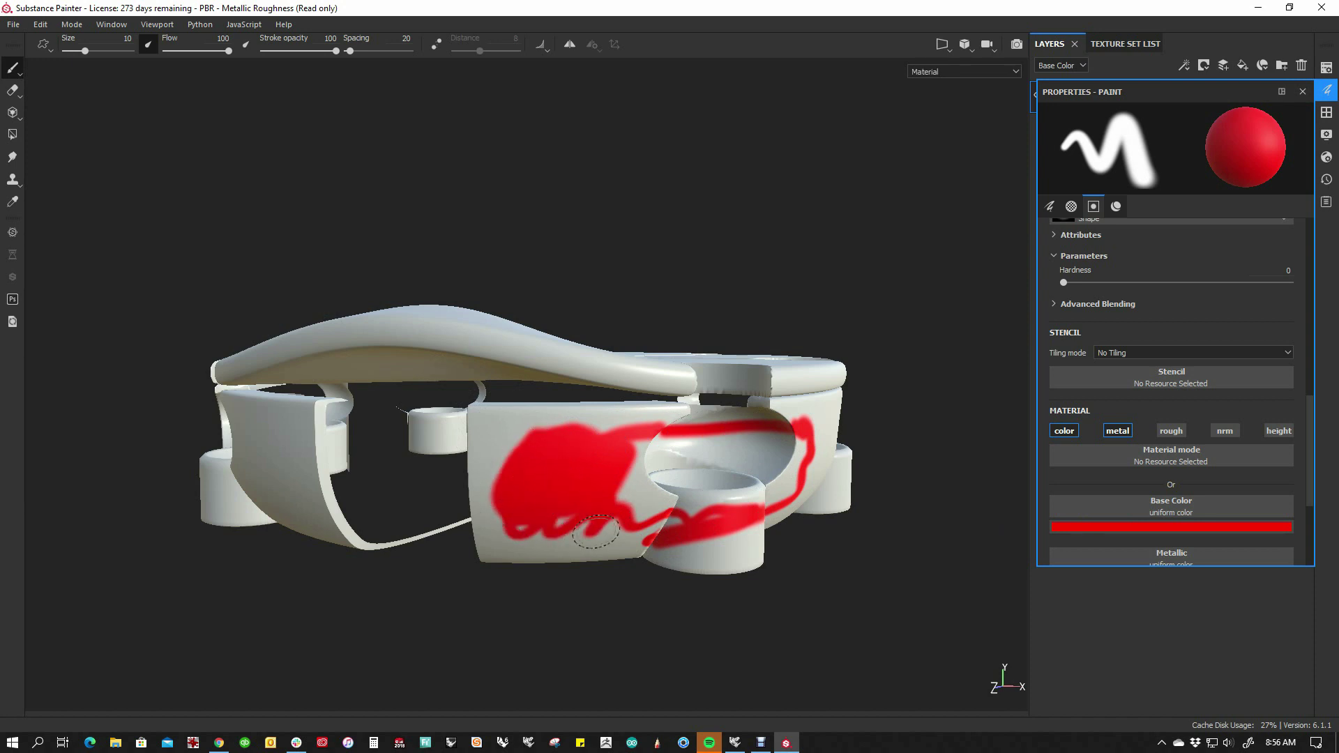
left_click(1132, 528)
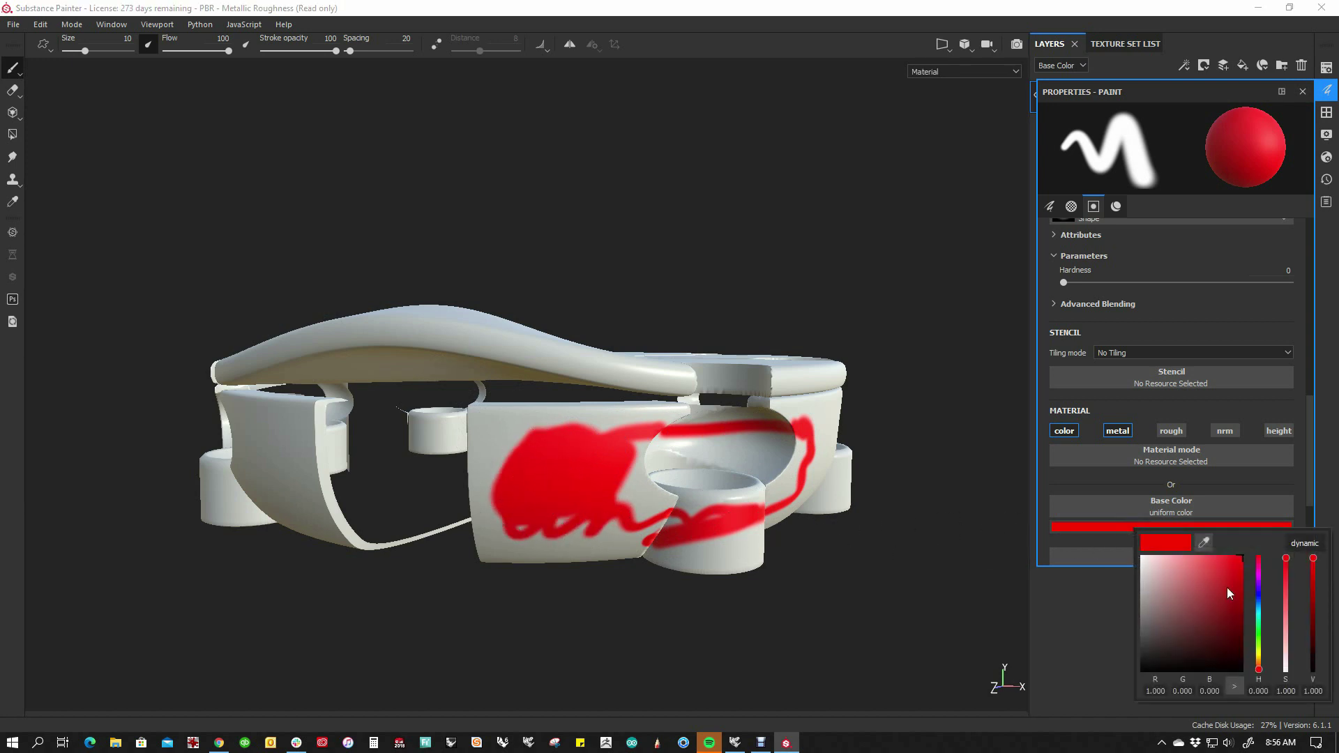
left_click_drag(1258, 661, 1258, 631)
left_click(1238, 563)
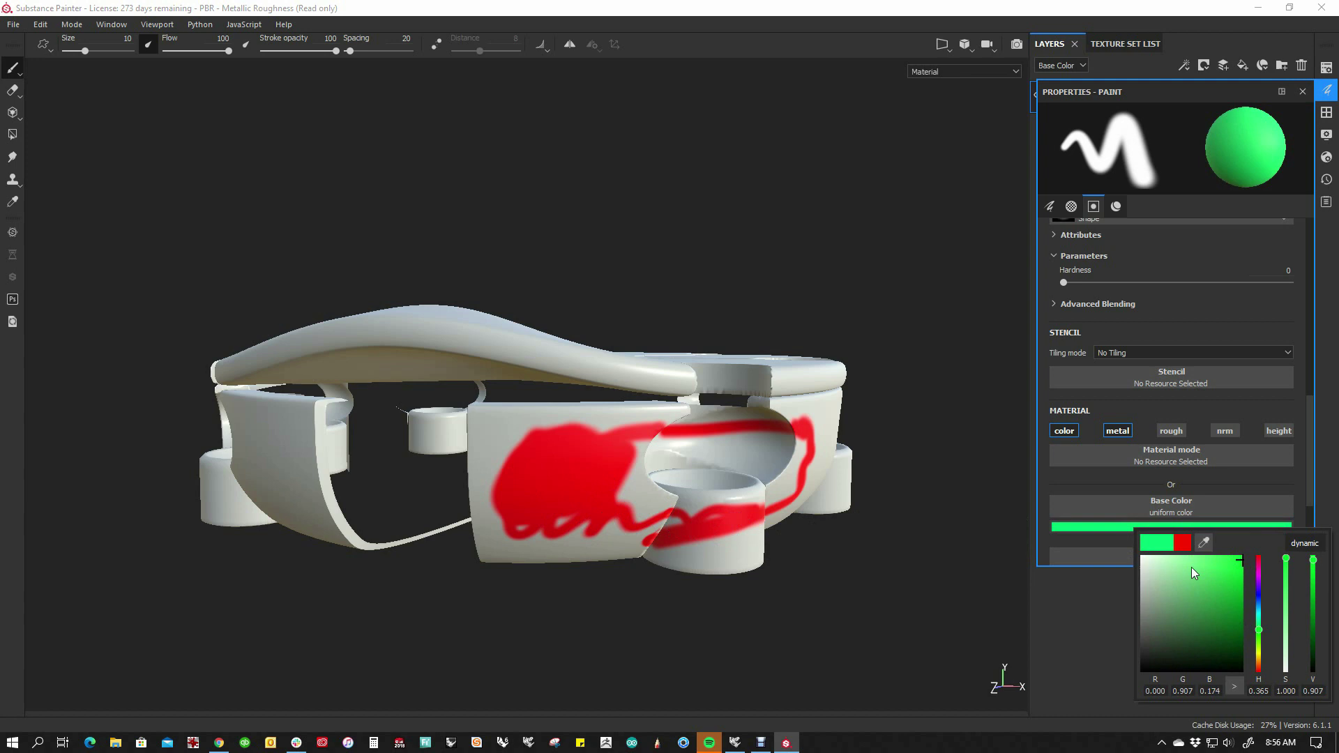
- Paint green strokes over the red, the top band, the top disc and underside
mouse_move(593, 481)
left_mouse_down()
mouse_move(606, 531)
mouse_move(642, 506)
mouse_move(679, 529)
mouse_move(756, 520)
left_mouse_up()
mouse_move(617, 498)
left_mouse_down()
mouse_move(640, 381)
mouse_move(654, 407)
mouse_move(662, 368)
left_mouse_up()
left_click_drag(728, 335, 716, 413, "alt")
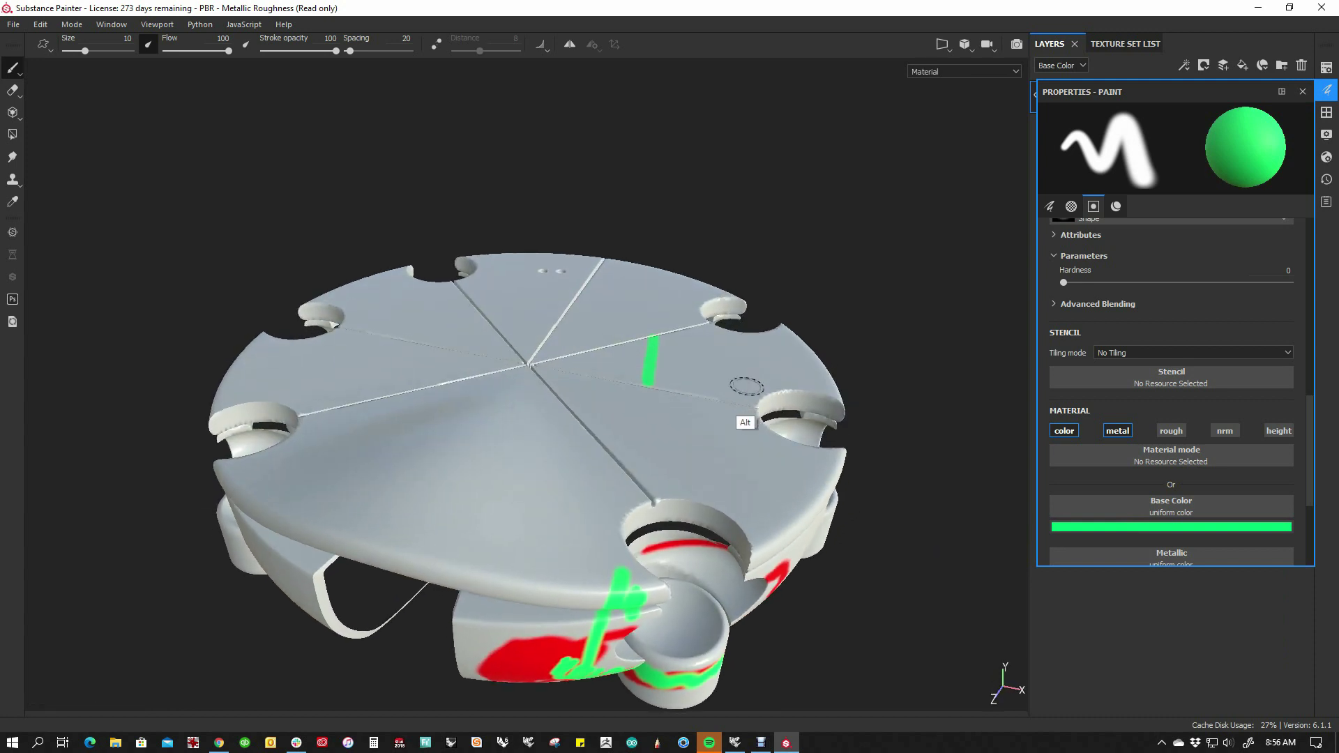
mouse_move(569, 420)
left_mouse_down()
mouse_move(542, 509)
mouse_move(576, 424)
mouse_move(532, 421)
mouse_move(402, 364)
mouse_move(413, 495)
mouse_move(647, 323)
mouse_move(402, 290)
mouse_move(416, 539)
left_mouse_up()
mouse_move(488, 452)
left_mouse_down("alt")
mouse_move(588, 315)
mouse_move(562, 266)
left_mouse_up("alt")
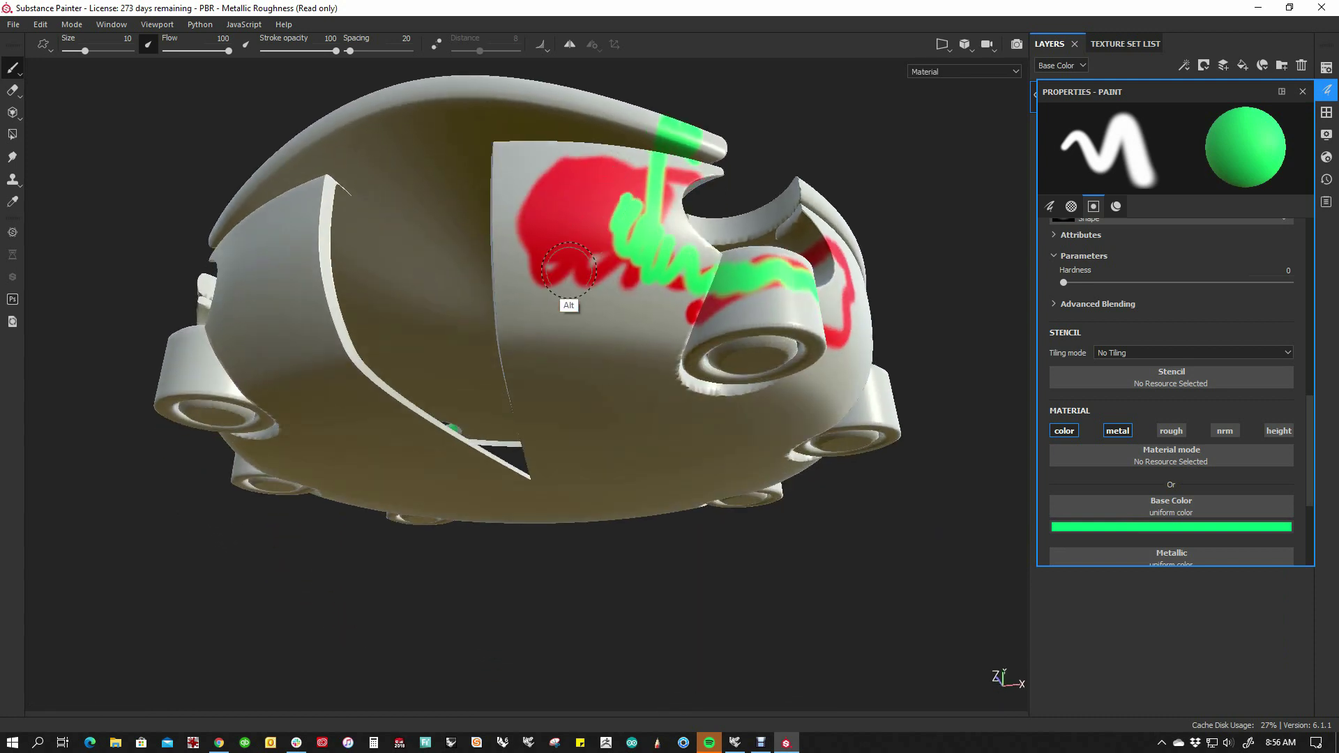
mouse_move(356, 422)
left_mouse_down("alt")
mouse_move(592, 448)
mouse_move(529, 320)
mouse_move(292, 578)
left_mouse_up("alt")
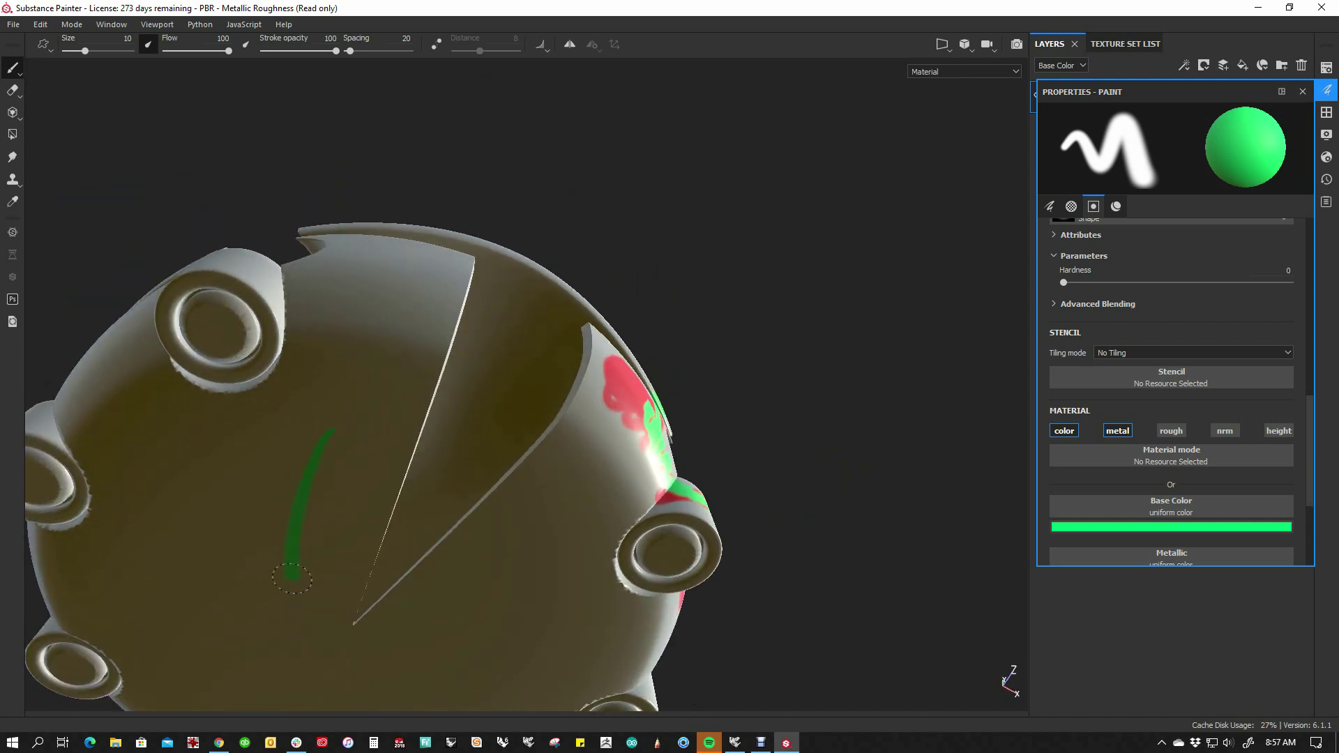
- Dab green dots on the upper surface and red panel, viewing from front and side
left_click(384, 401)
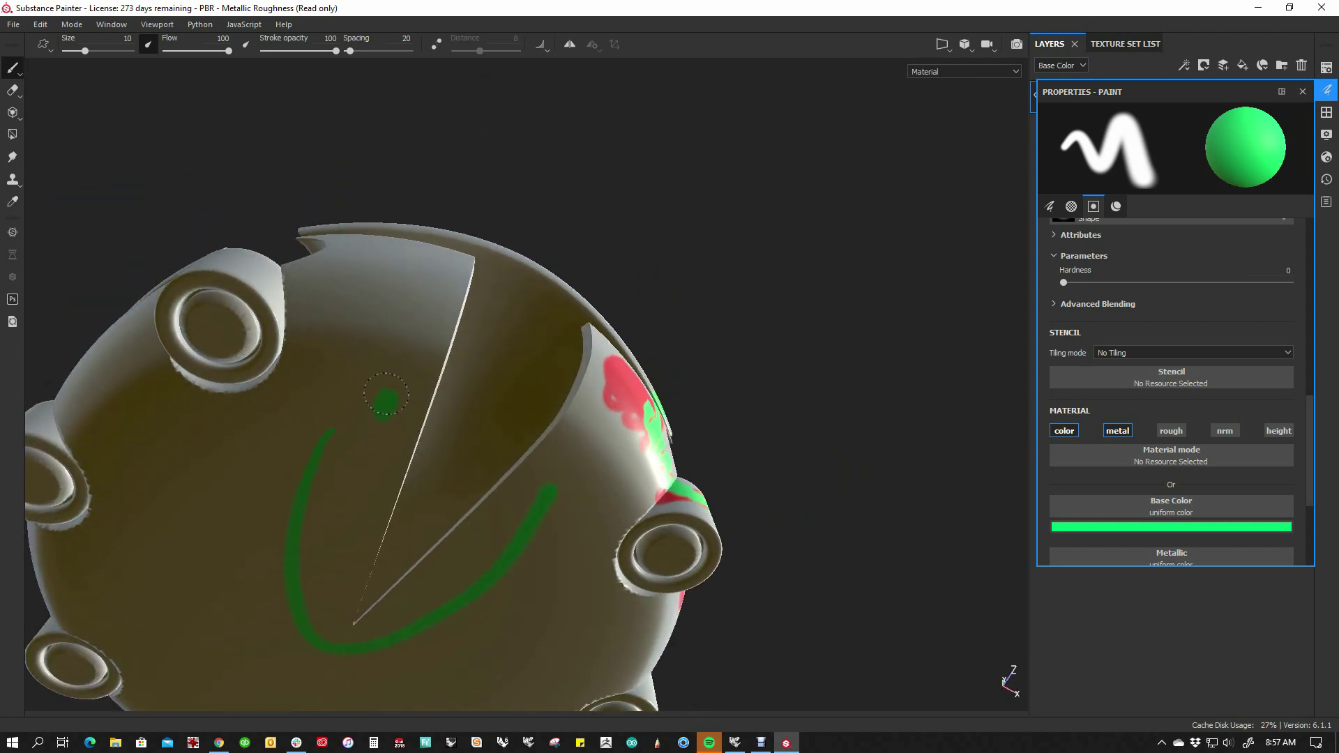
left_click(558, 472)
mouse_move(779, 353)
left_mouse_down("alt")
mouse_move(732, 562)
mouse_move(673, 575)
mouse_move(649, 561)
left_mouse_up("alt")
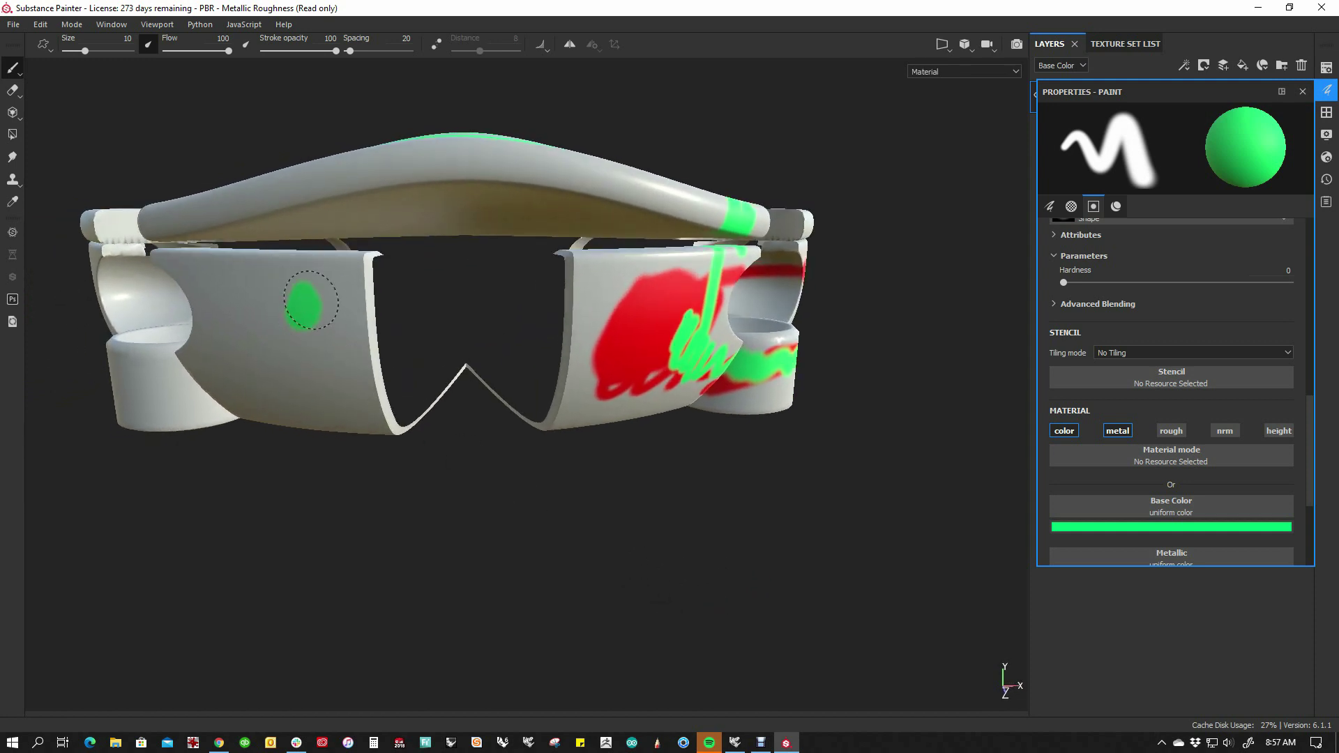
left_click(633, 298)
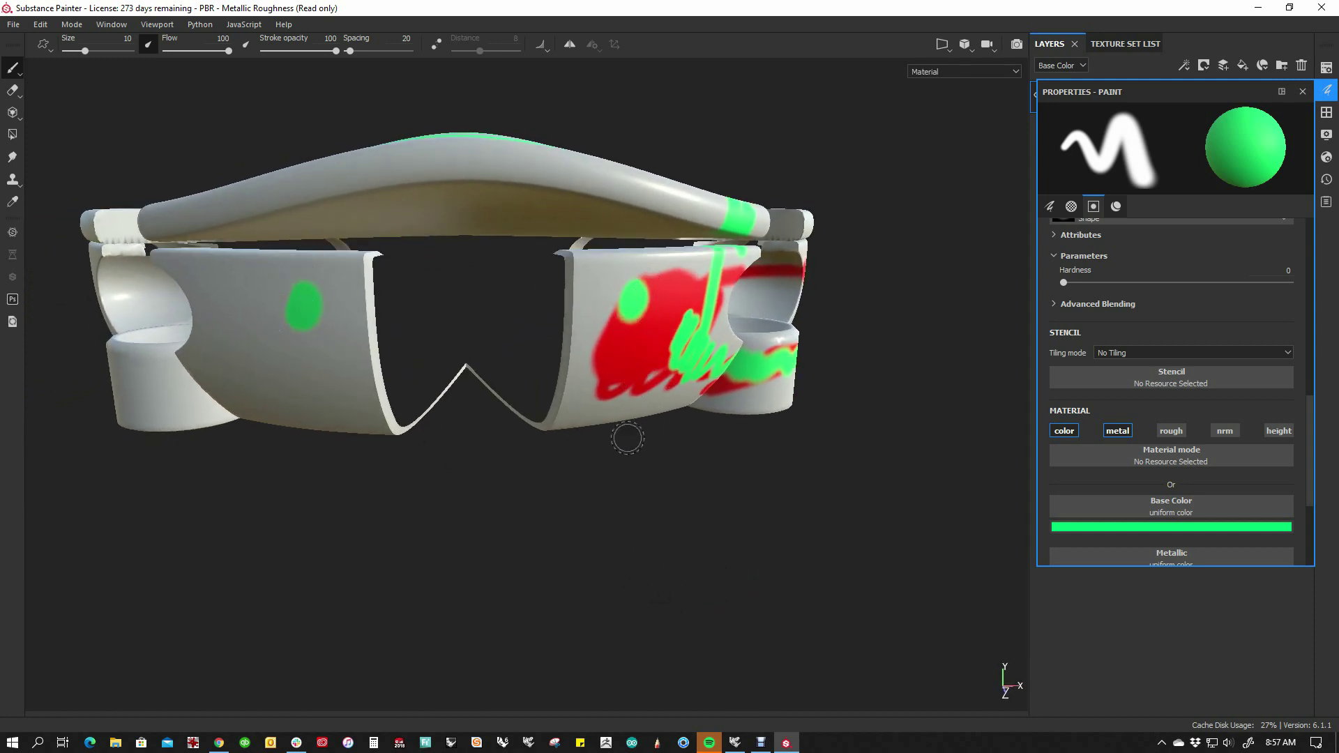
left_click_drag(577, 487, 647, 282, "alt")
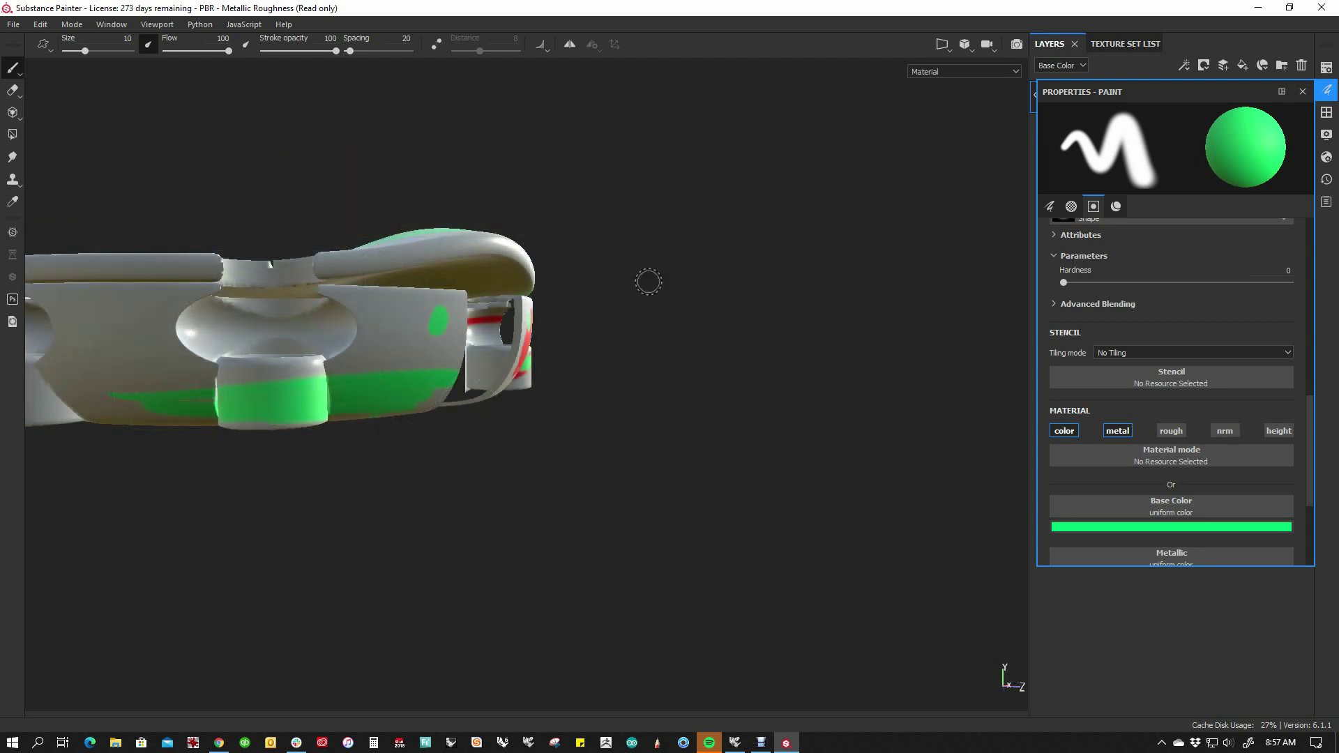
mouse_move(837, 352)
left_mouse_down("alt")
mouse_move(783, 398)
mouse_move(708, 413)
mouse_move(521, 378)
mouse_move(517, 366)
left_mouse_up("alt")
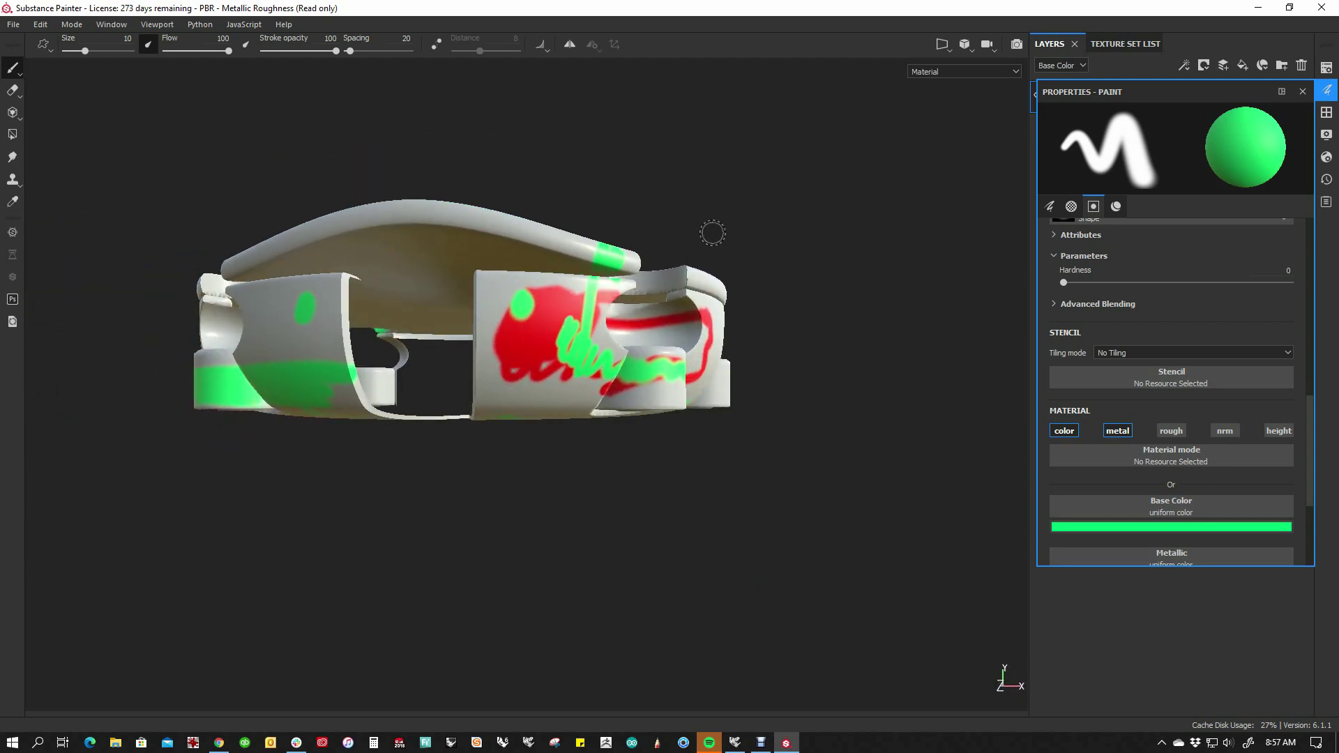
- Export the painted mesh as Wavefront OBJ crab_uv on the Desktop and dismiss the confirmation
left_click(12, 27)
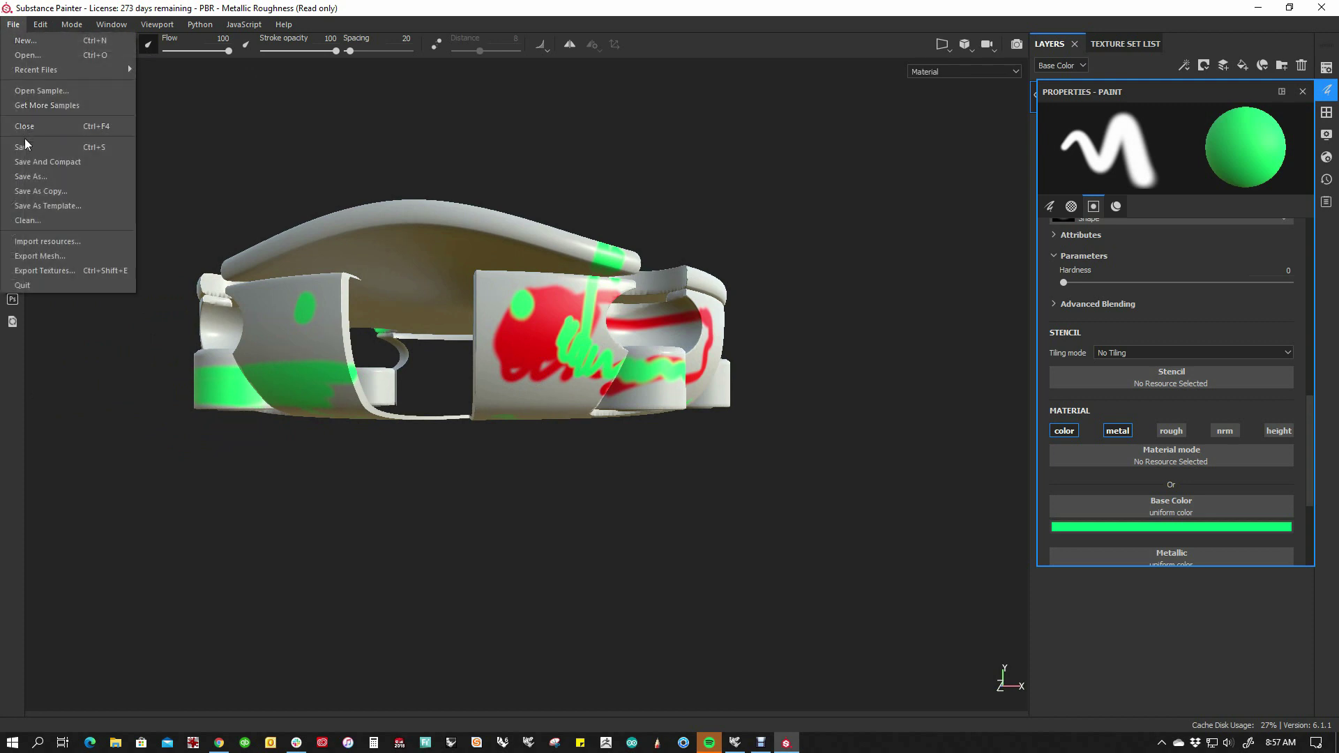
left_click(47, 255)
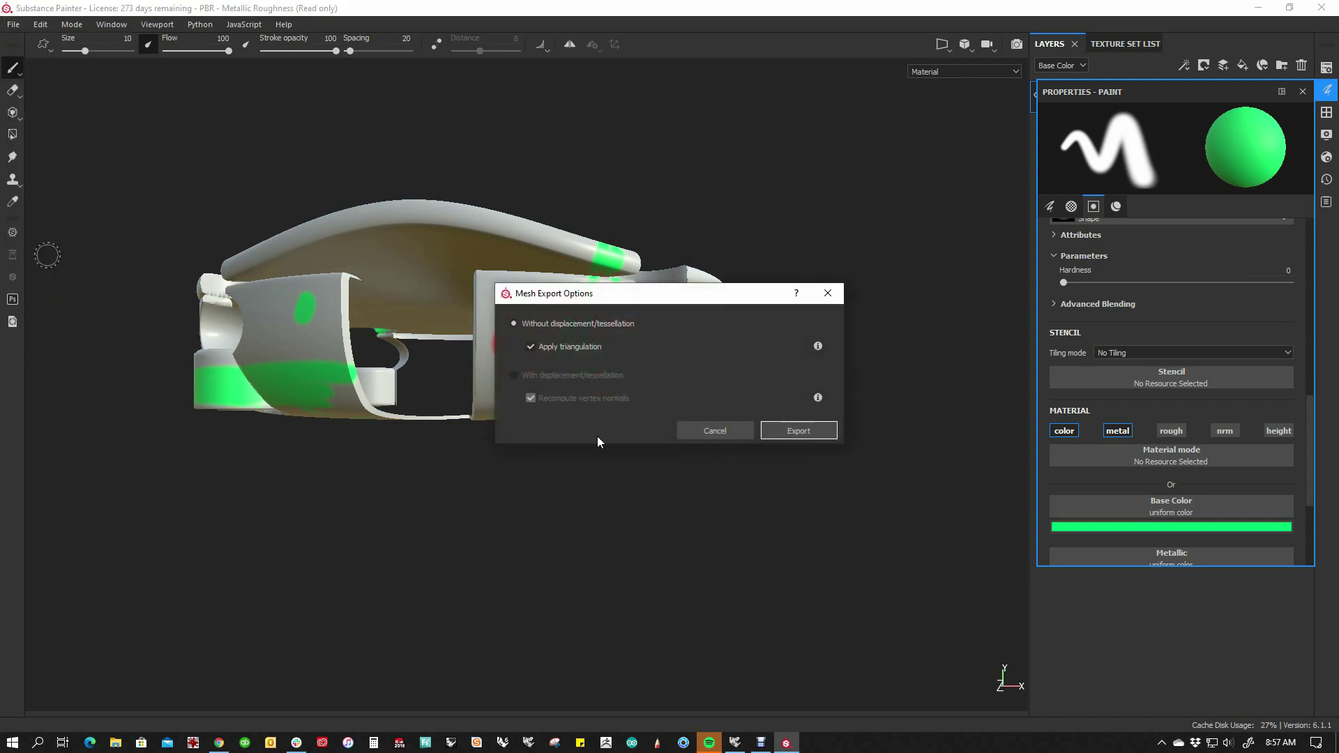
left_click(799, 432)
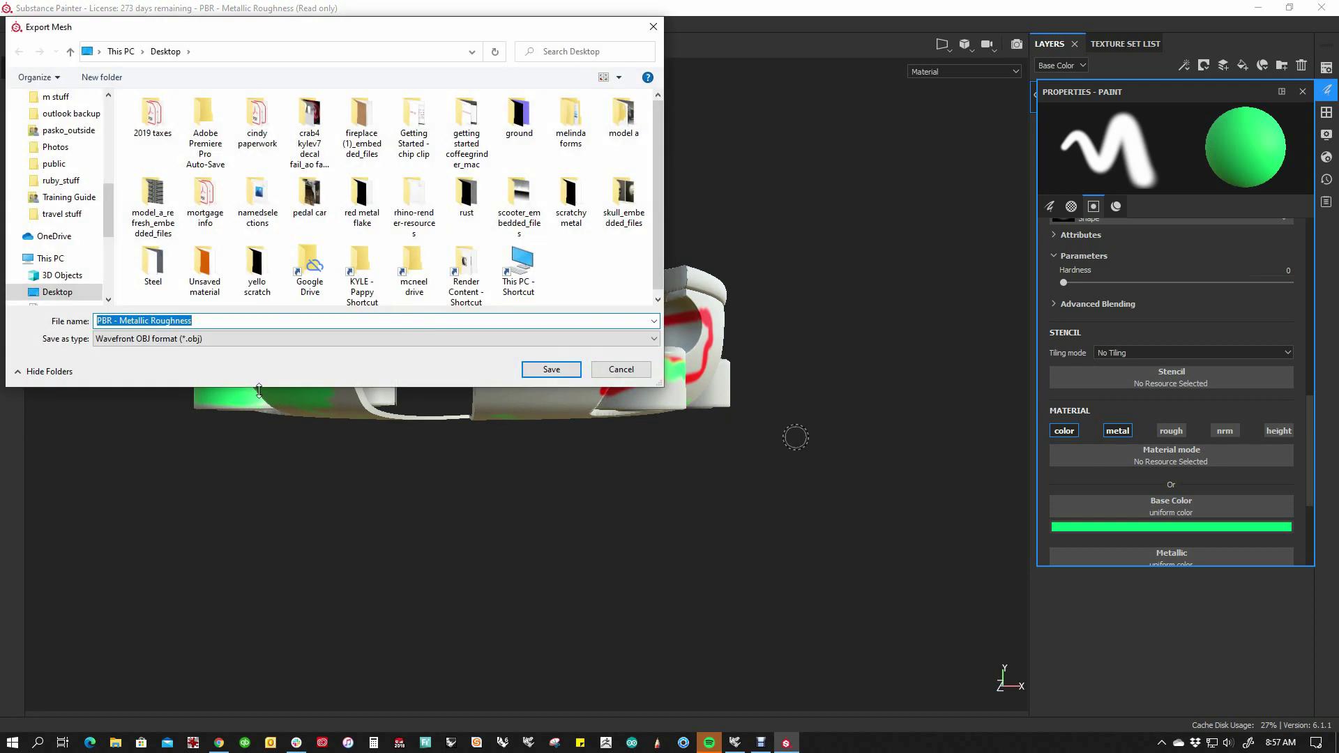
left_click(204, 321)
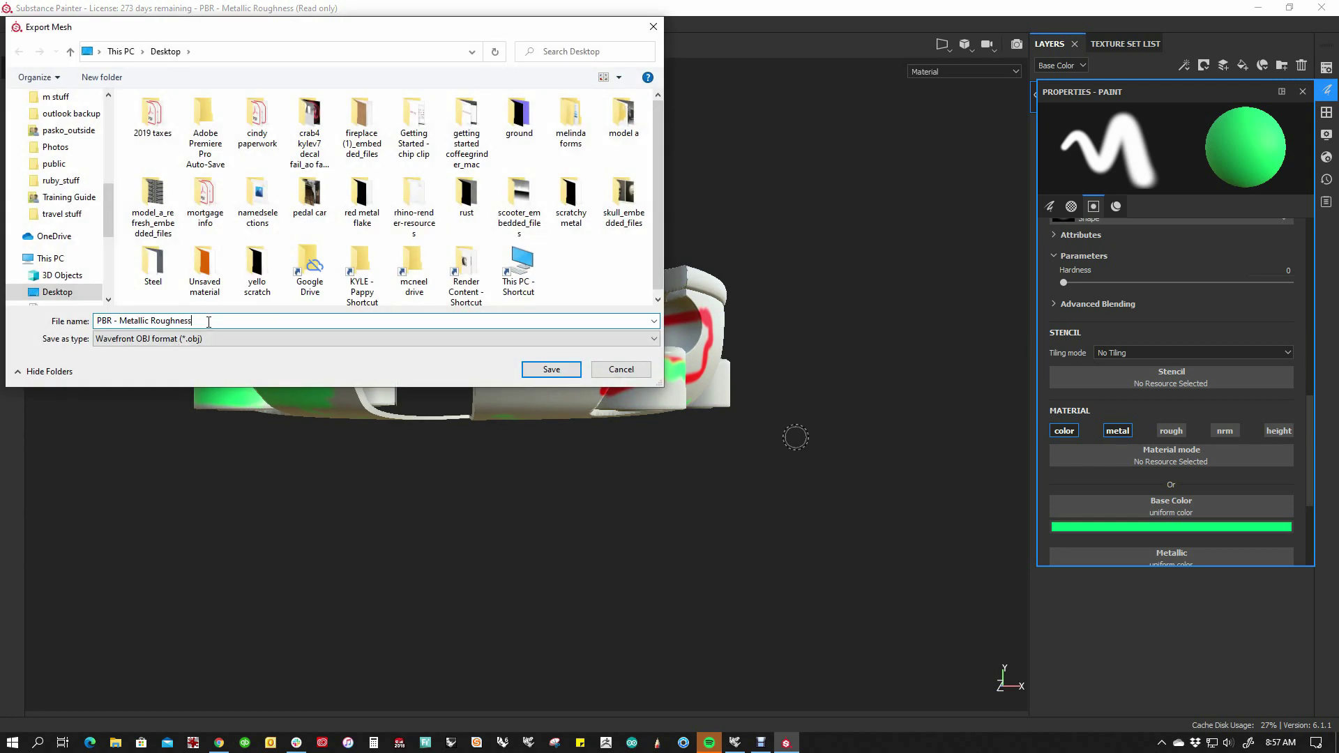
left_click_drag(208, 323, 69, 305)
type("crab")
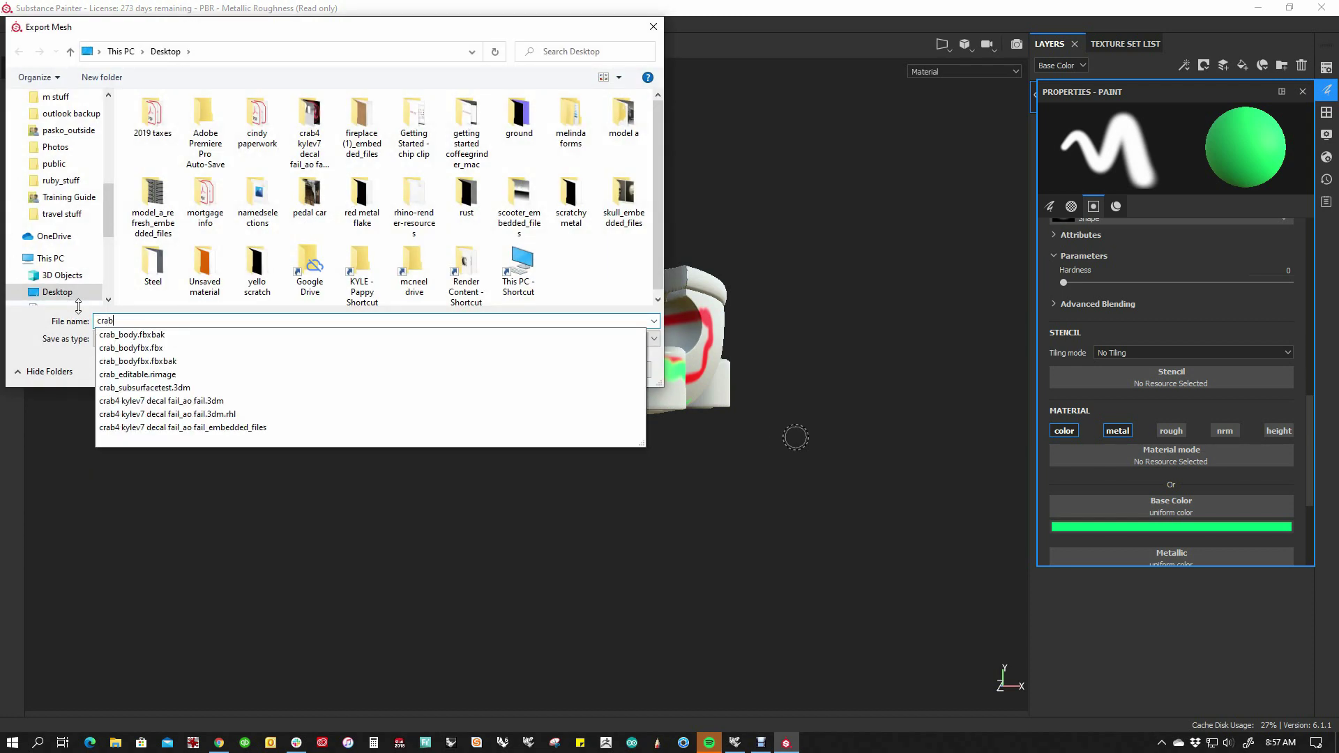
type("_uv")
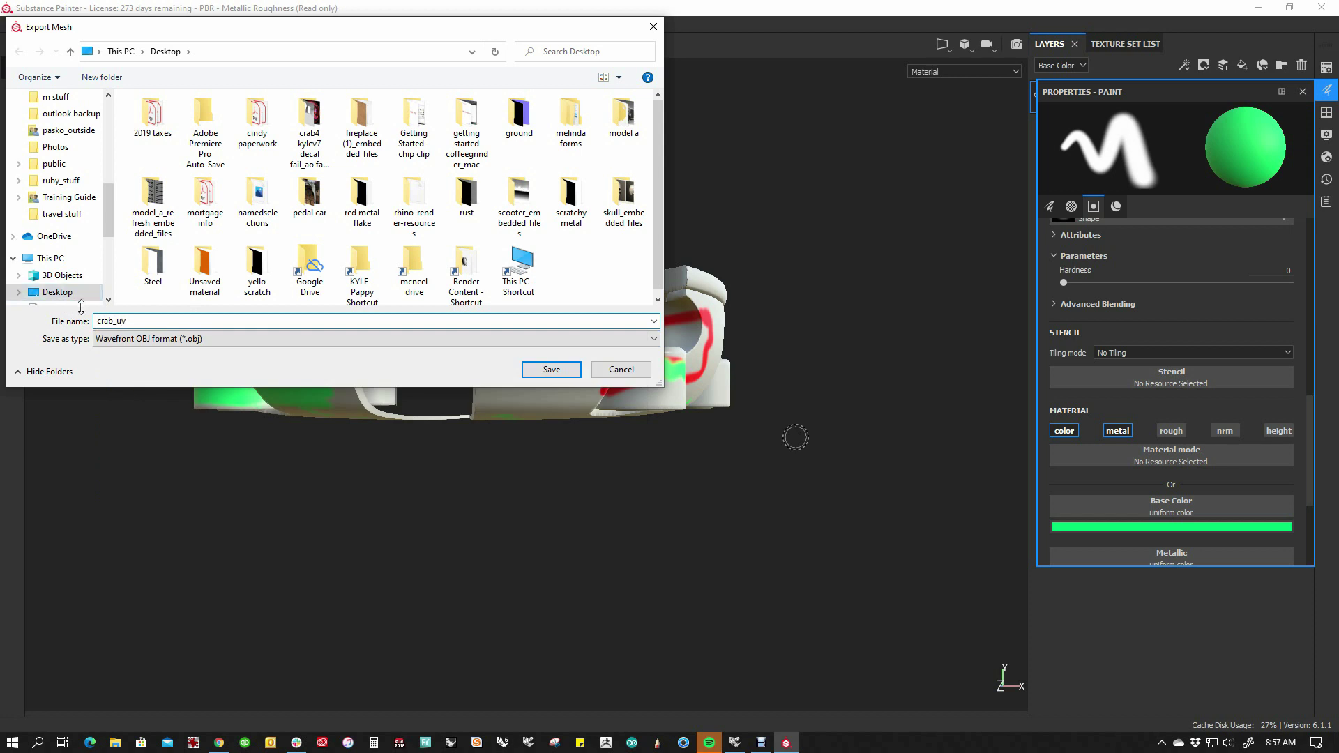
left_click(551, 369)
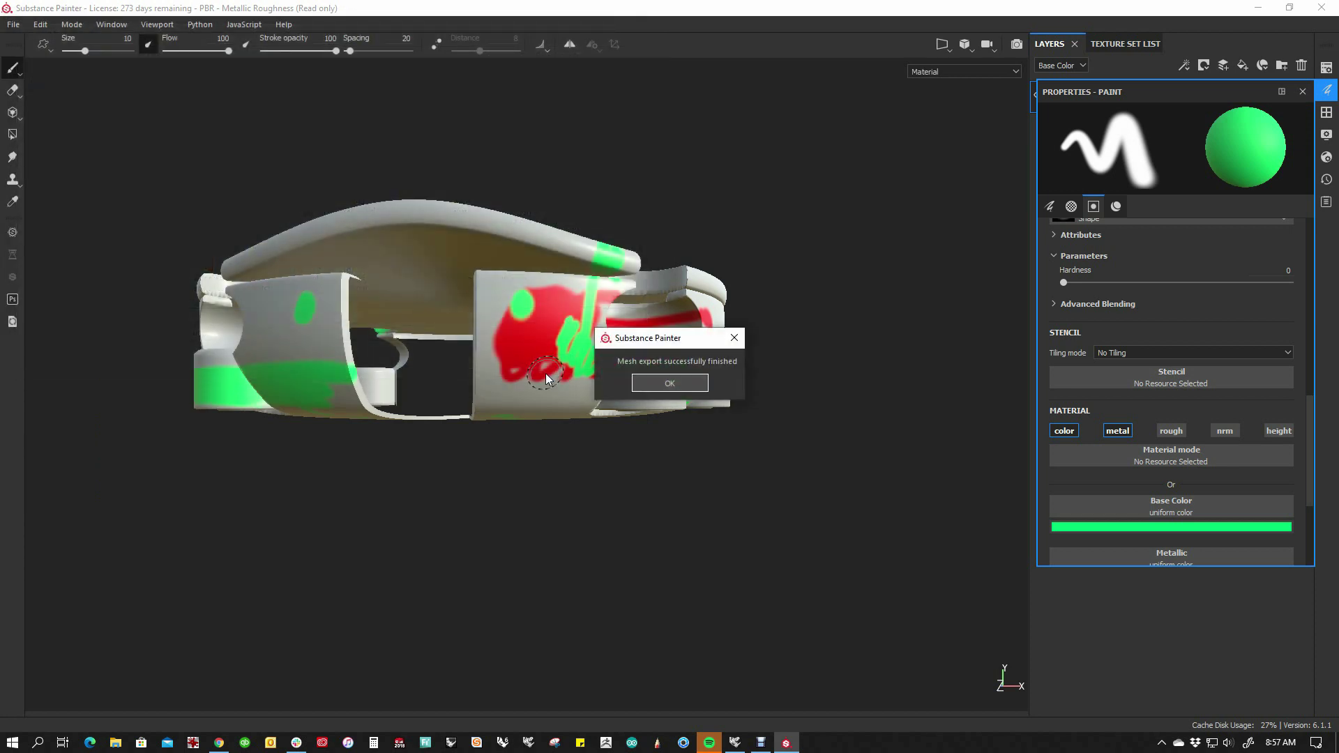
left_click(671, 384)
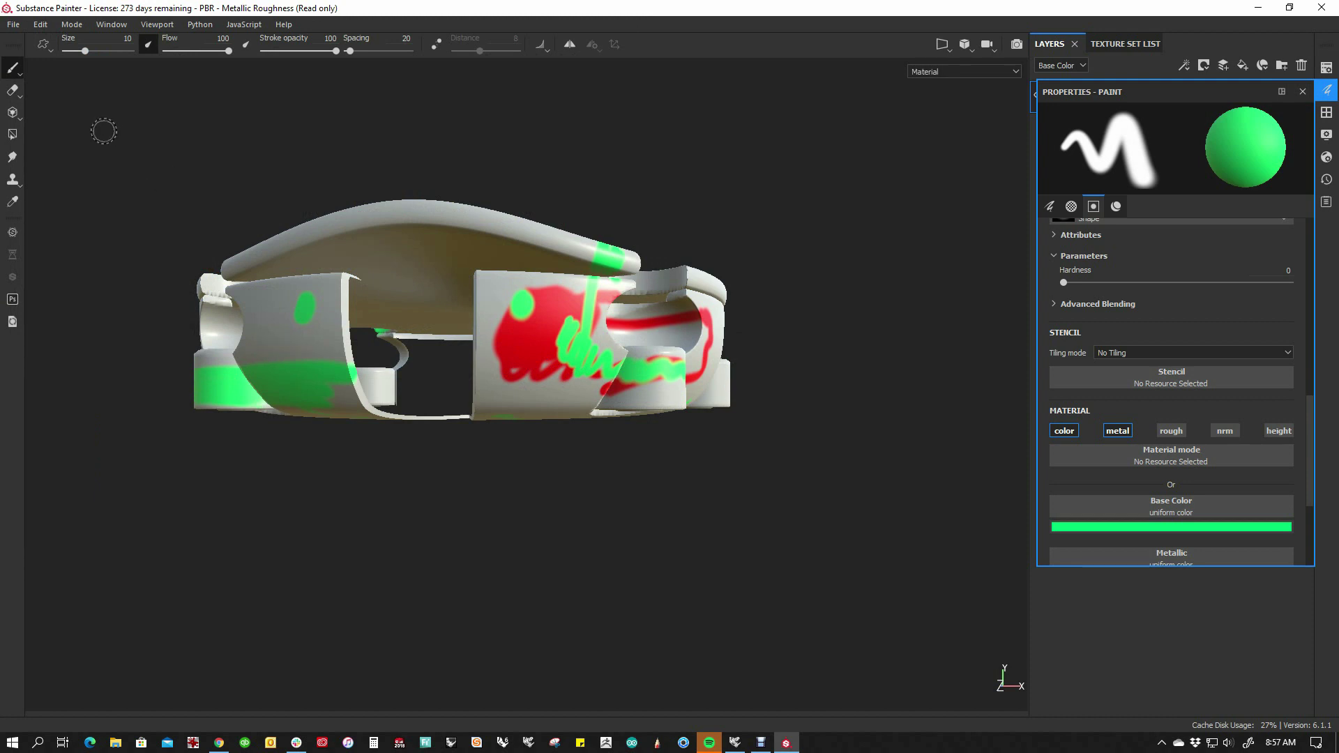
- Export the Plastic (2) texture maps as 2048x2048 PNGs and open their output folder
left_click(13, 27)
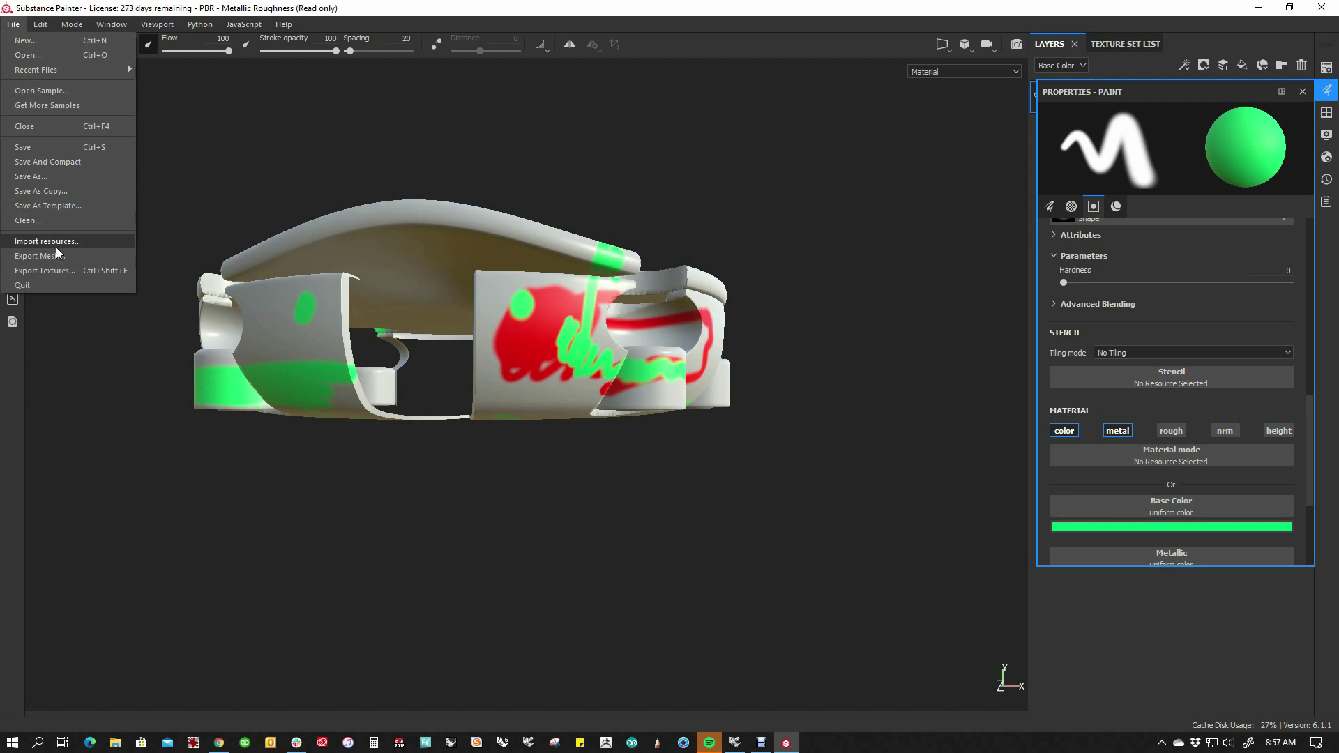
left_click(53, 271)
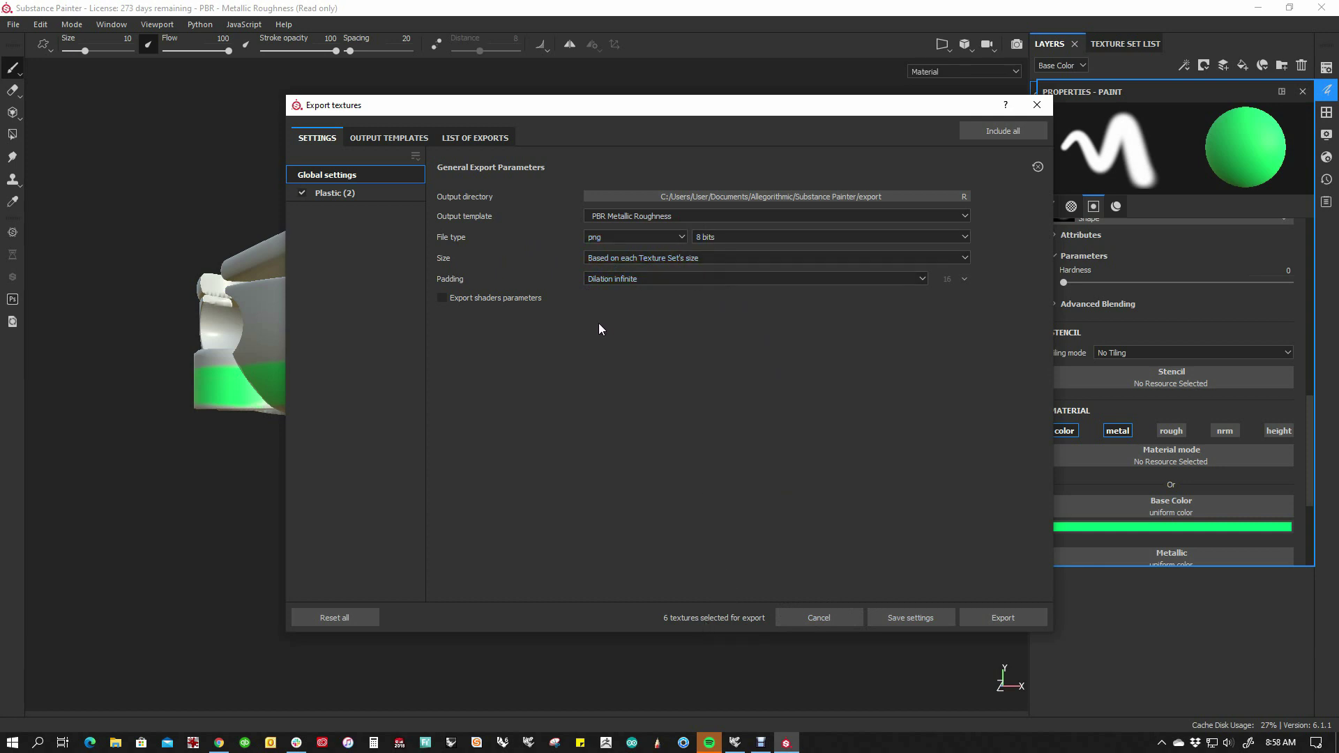
left_click(997, 618)
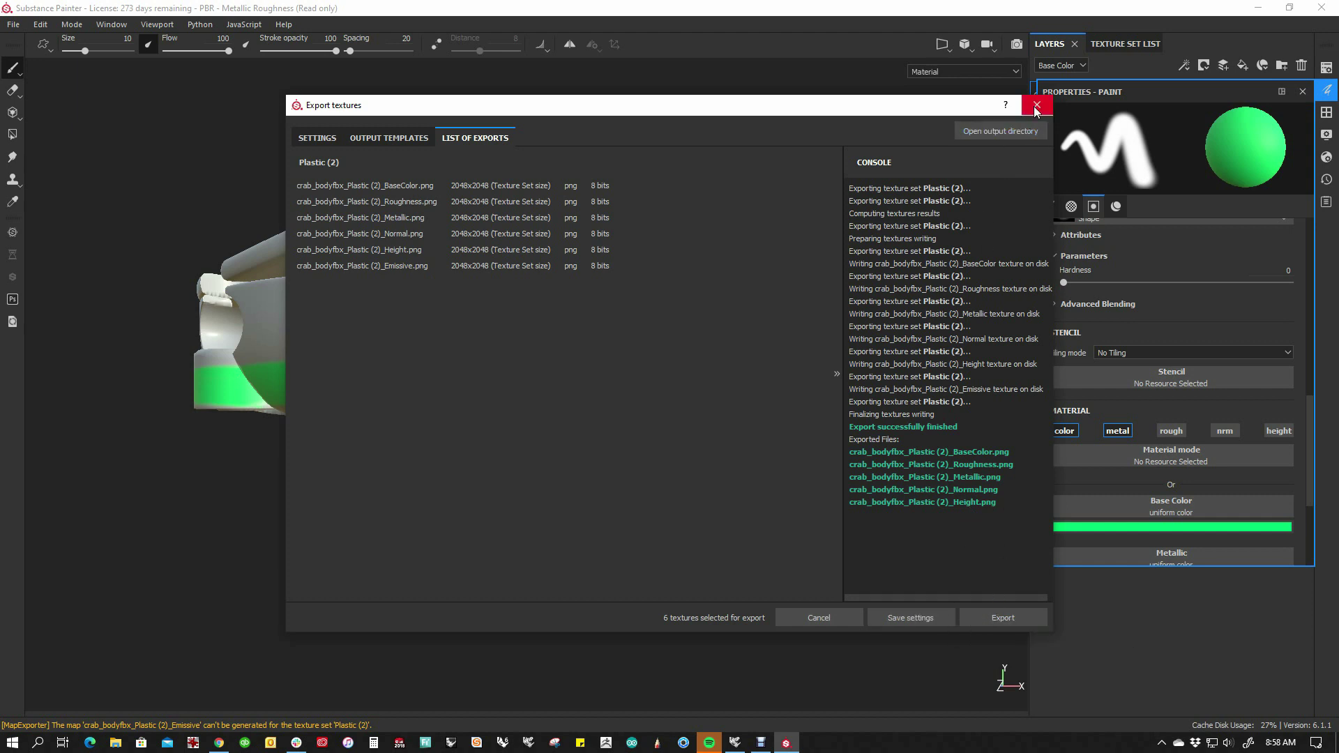
left_click(1007, 132)
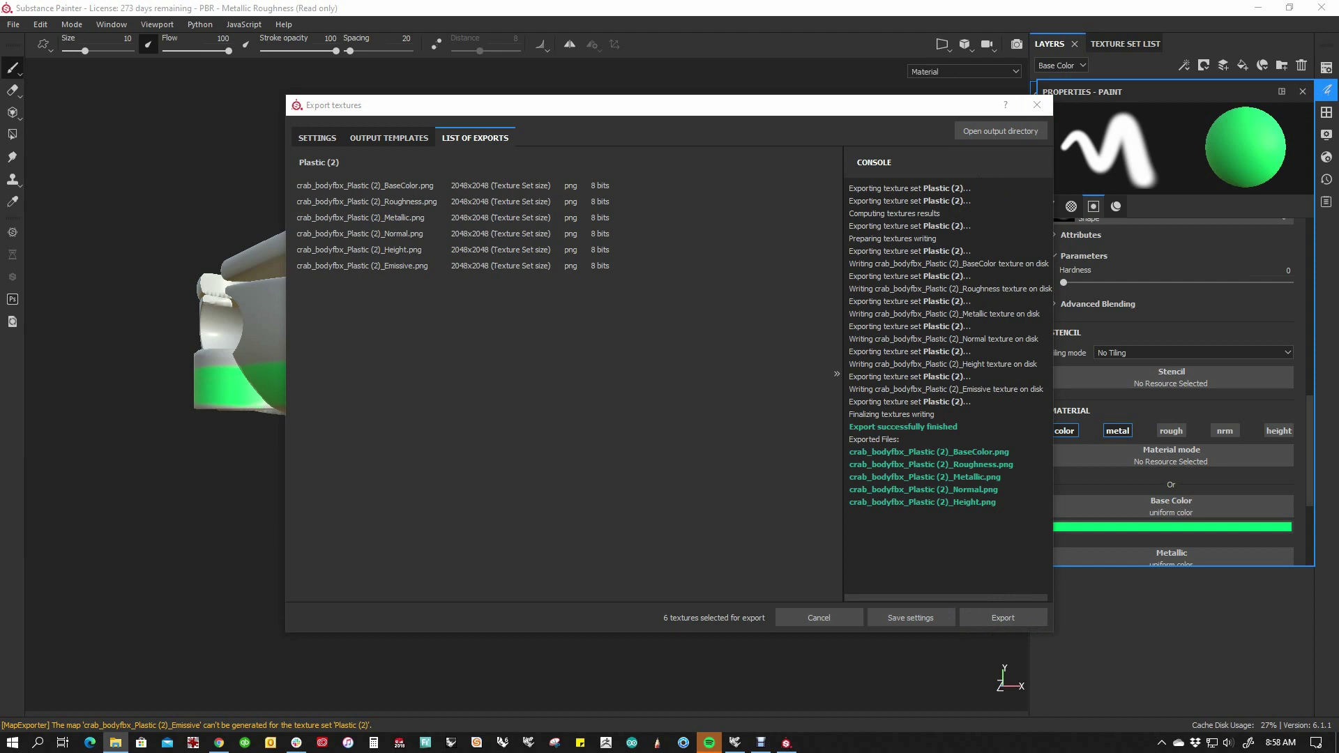
left_click(990, 618)
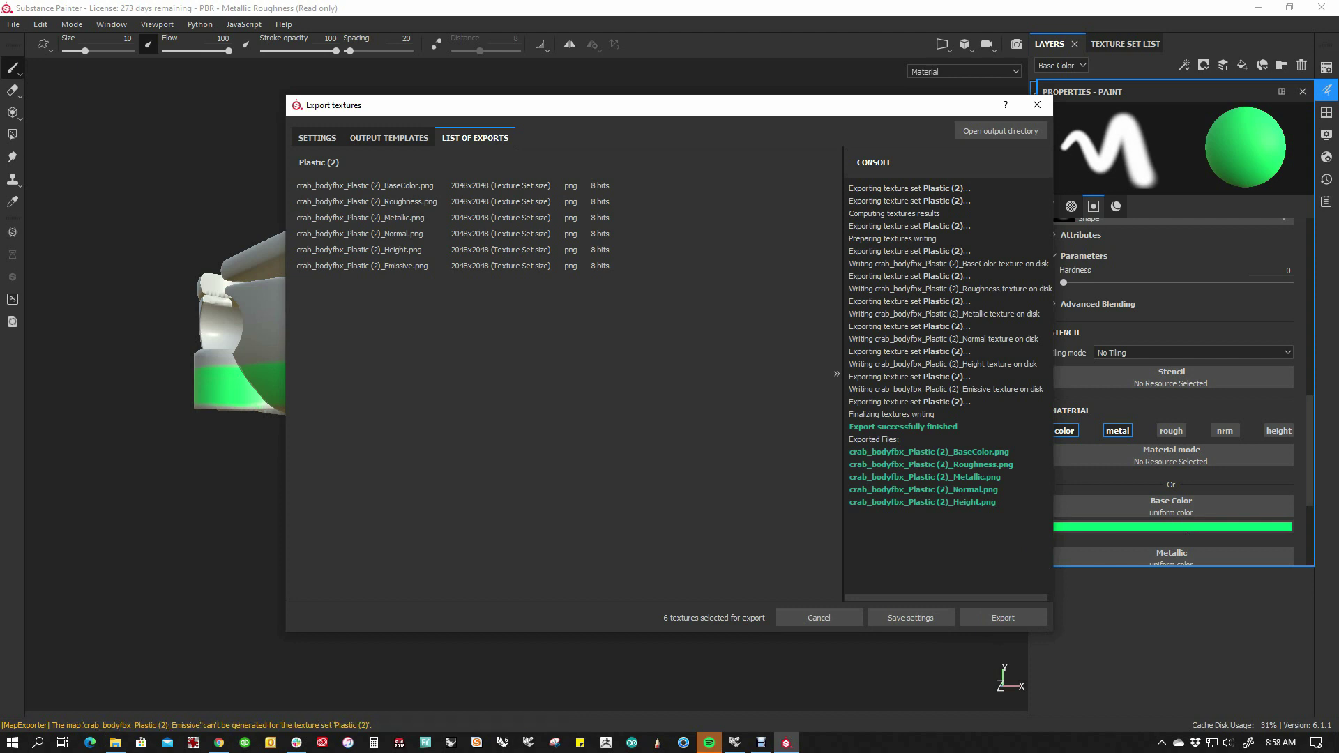
left_click(1000, 131)
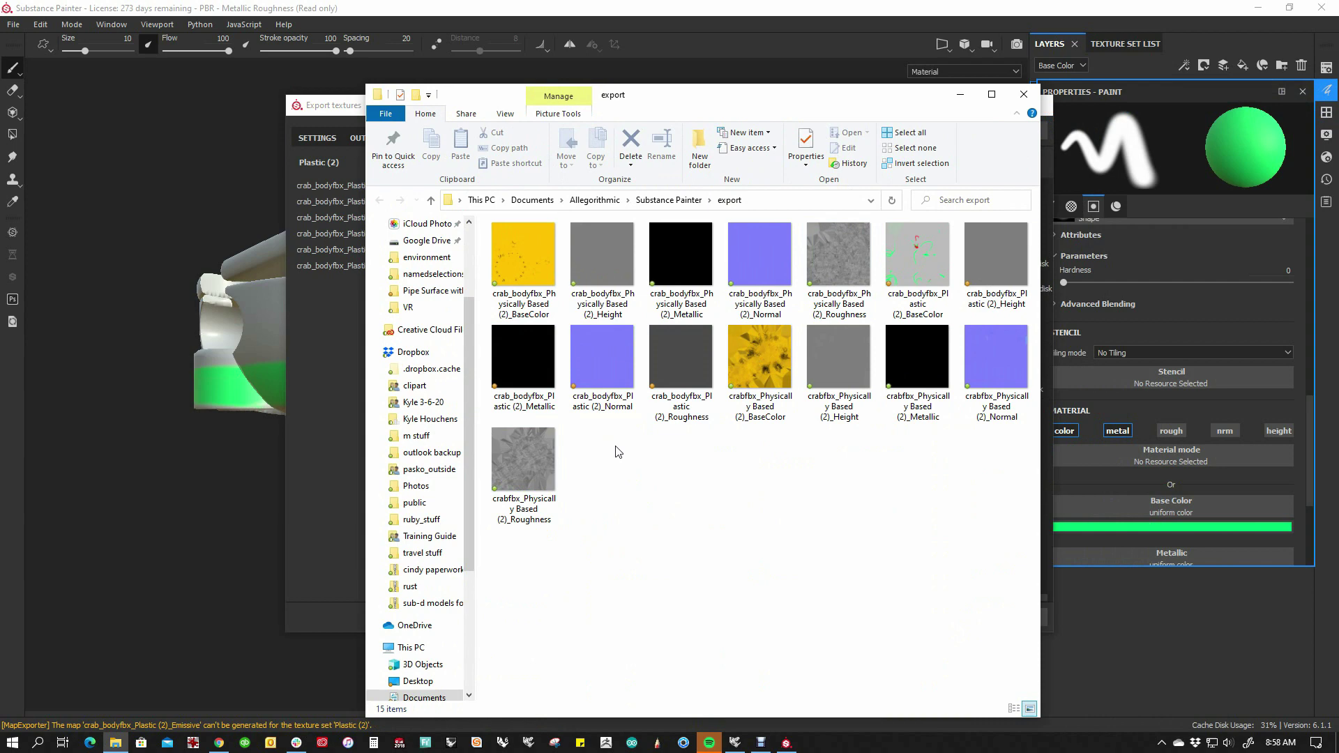
- Delete all the old texture files from the export folder
left_click(512, 471)
left_click(538, 302, "shift")
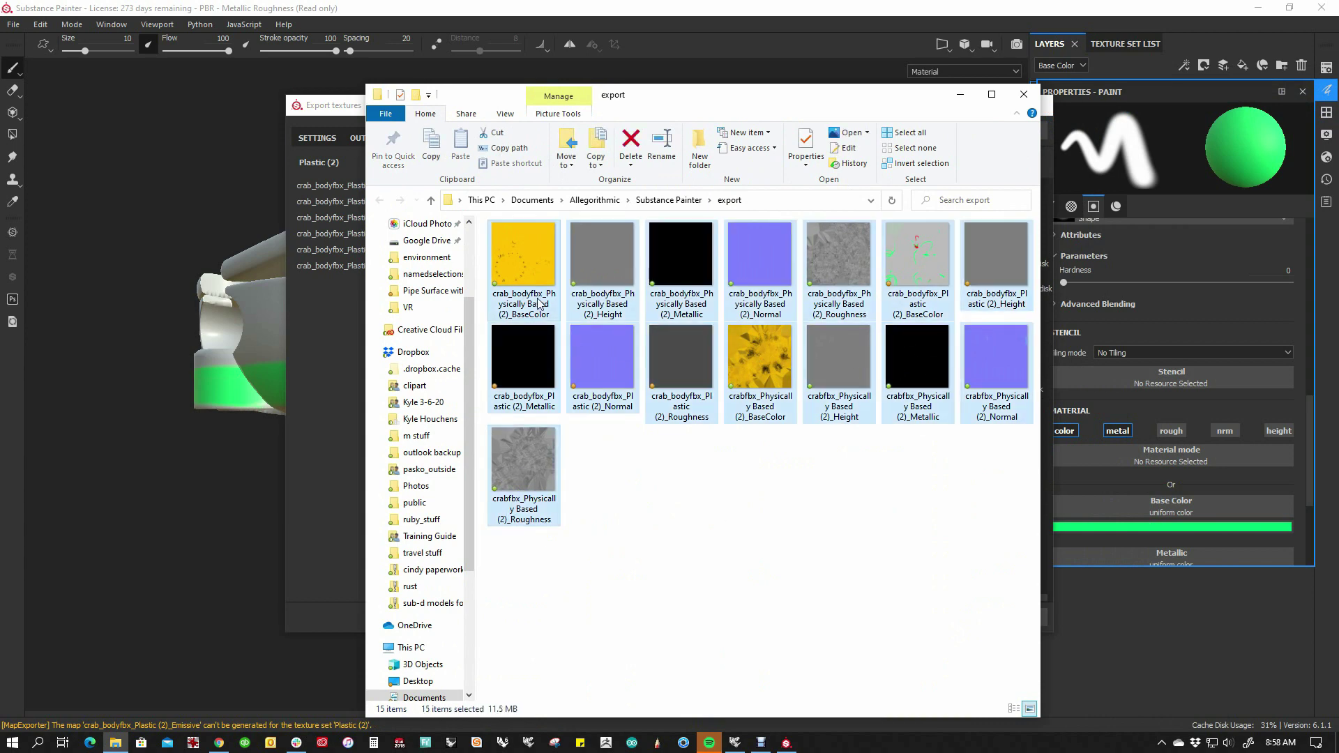
key("Delete")
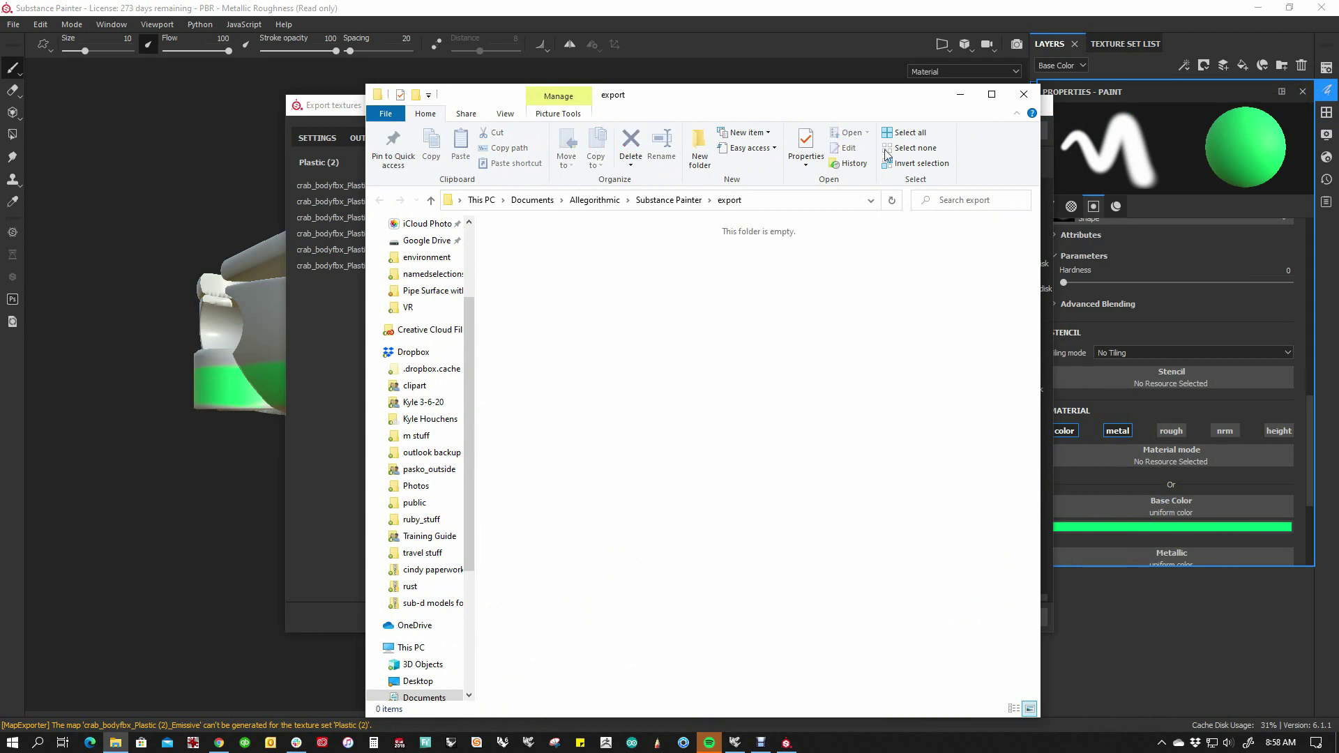
- Re-export the textures, confirm only the five crab_bodyfbx_Plastic (2) maps remain, and close the folder
left_click_drag(852, 97, 408, 78)
left_click(1019, 616)
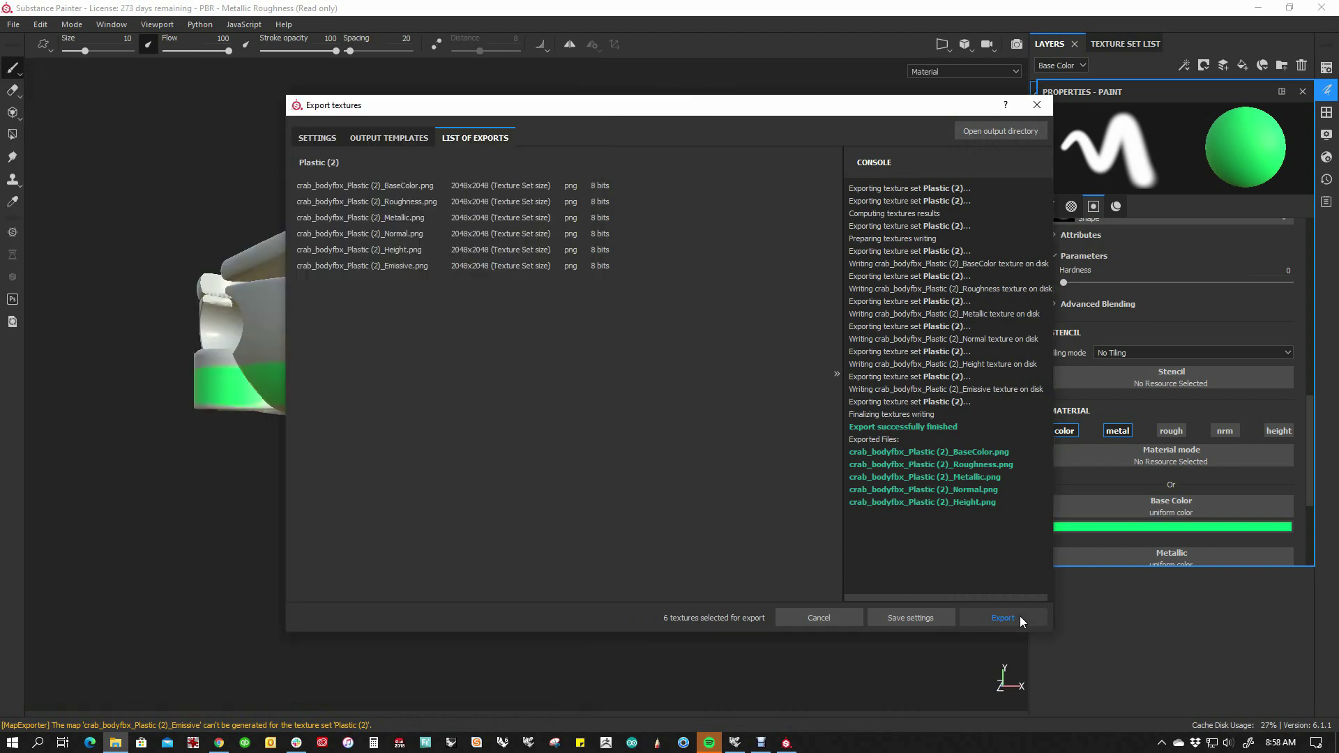
left_click(997, 134)
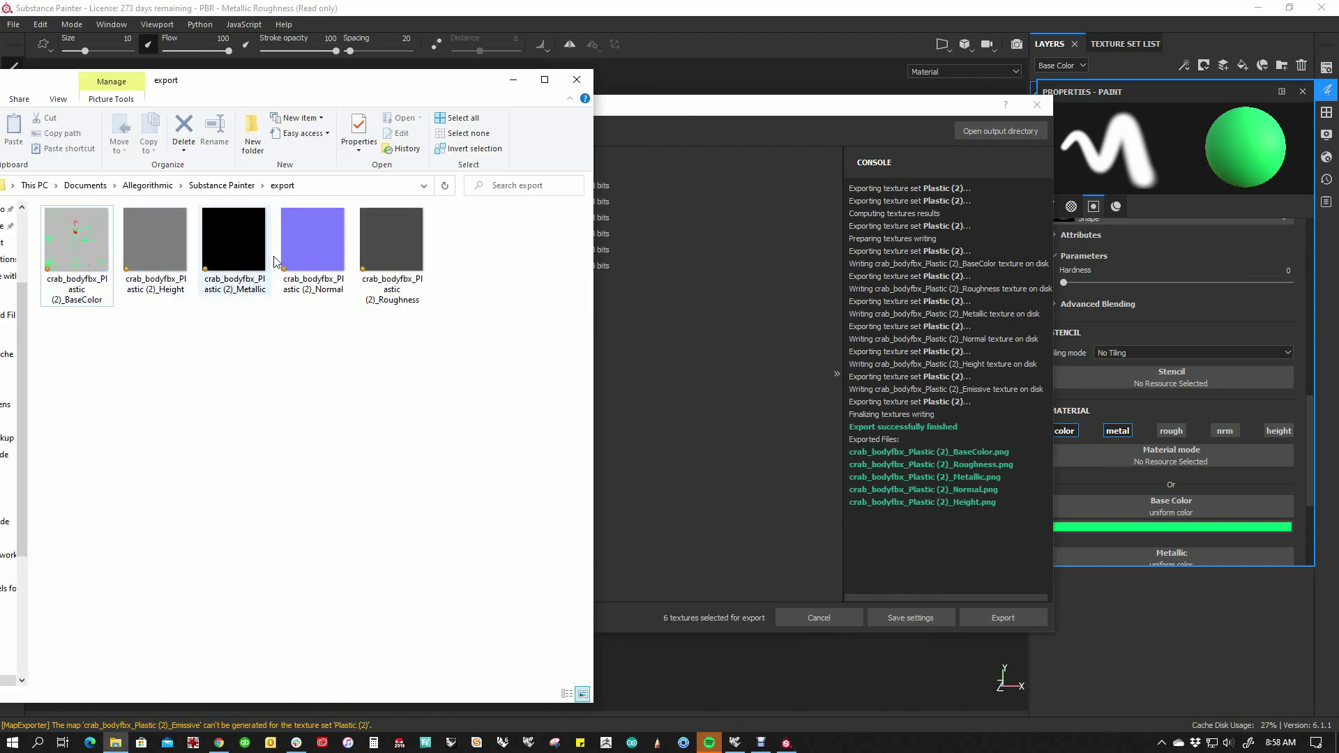
left_click(78, 266)
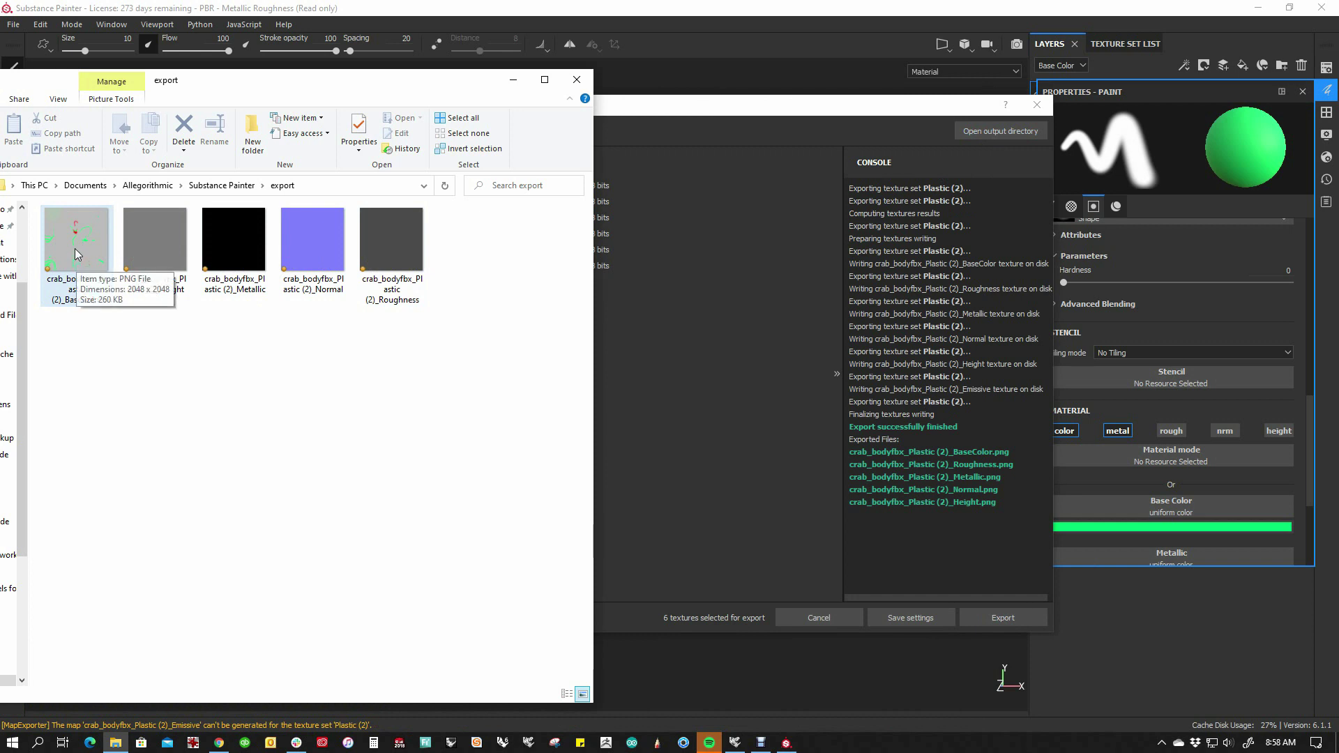
left_click(244, 309)
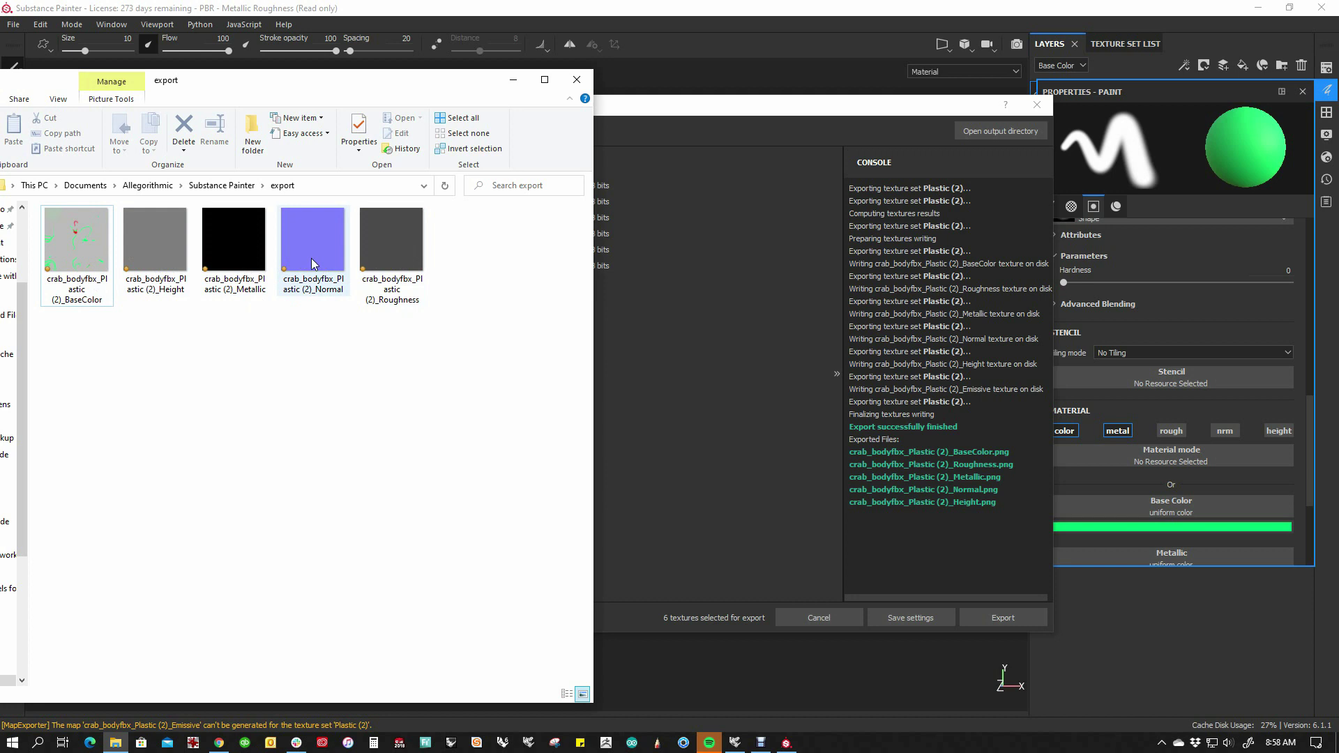
mouse_move(55, 253)
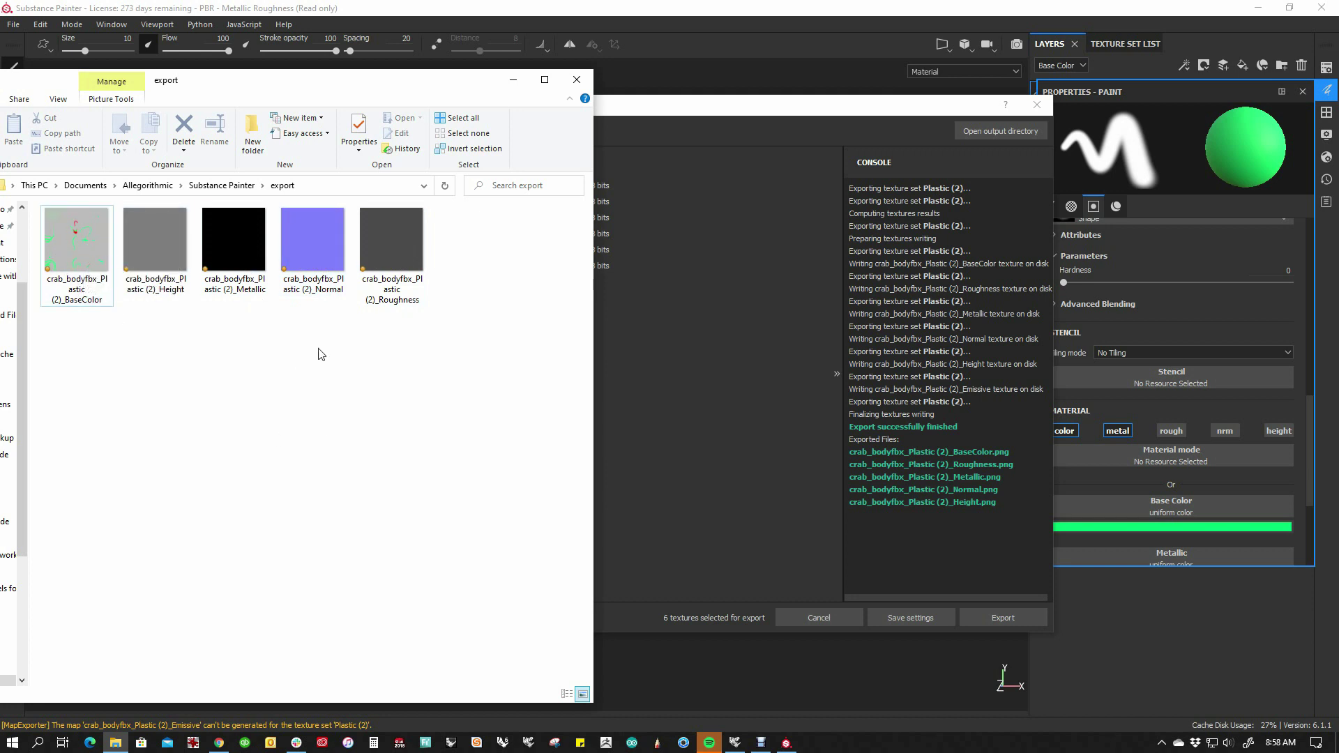
left_click(583, 82)
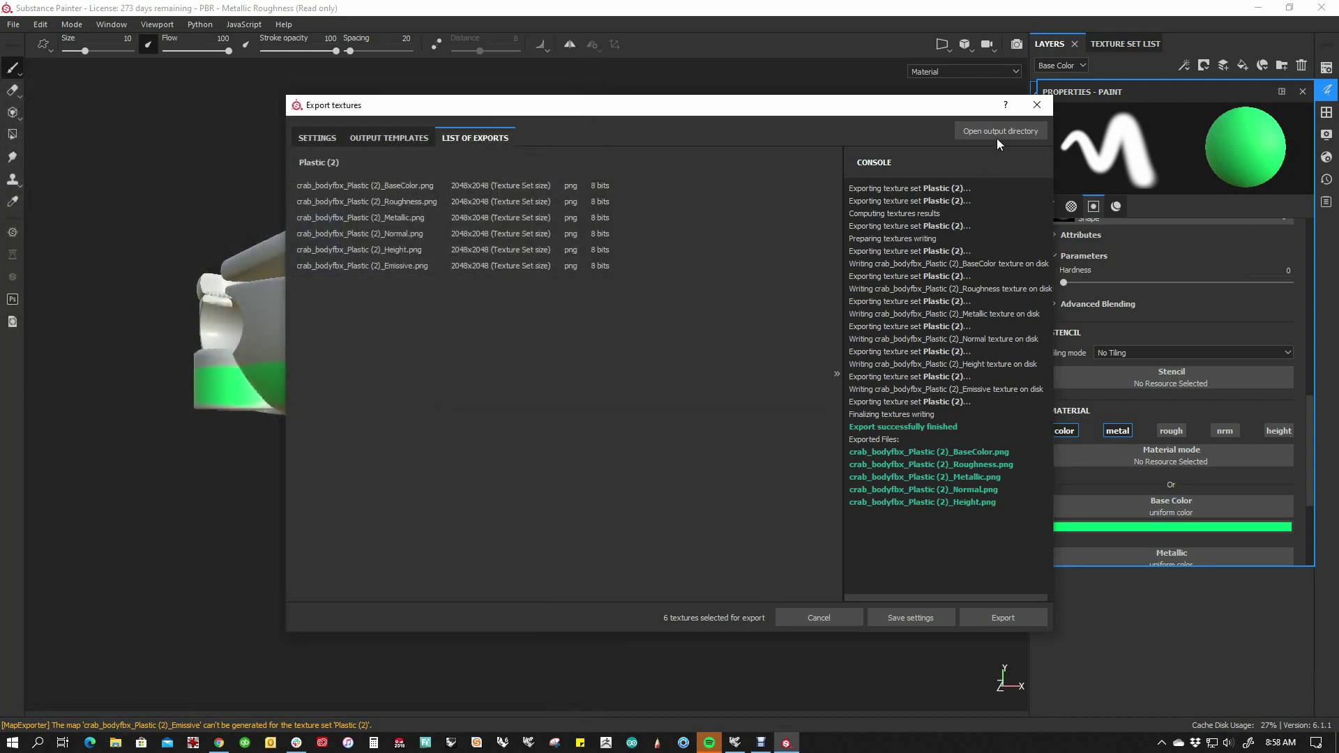
- Close the Export textures dialog, return to Rhino 7 and orbit to a low side view of the crab
left_click(1036, 106)
left_click(1263, 8)
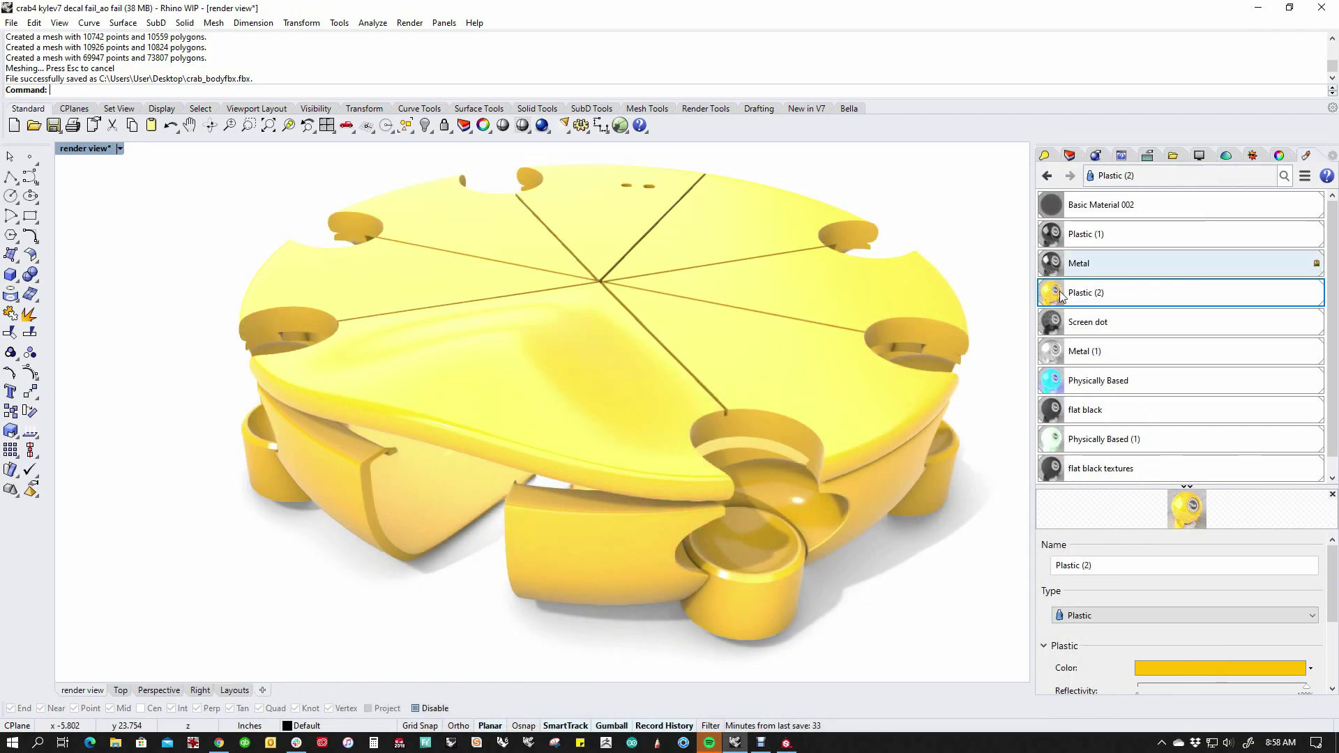
left_click(785, 740)
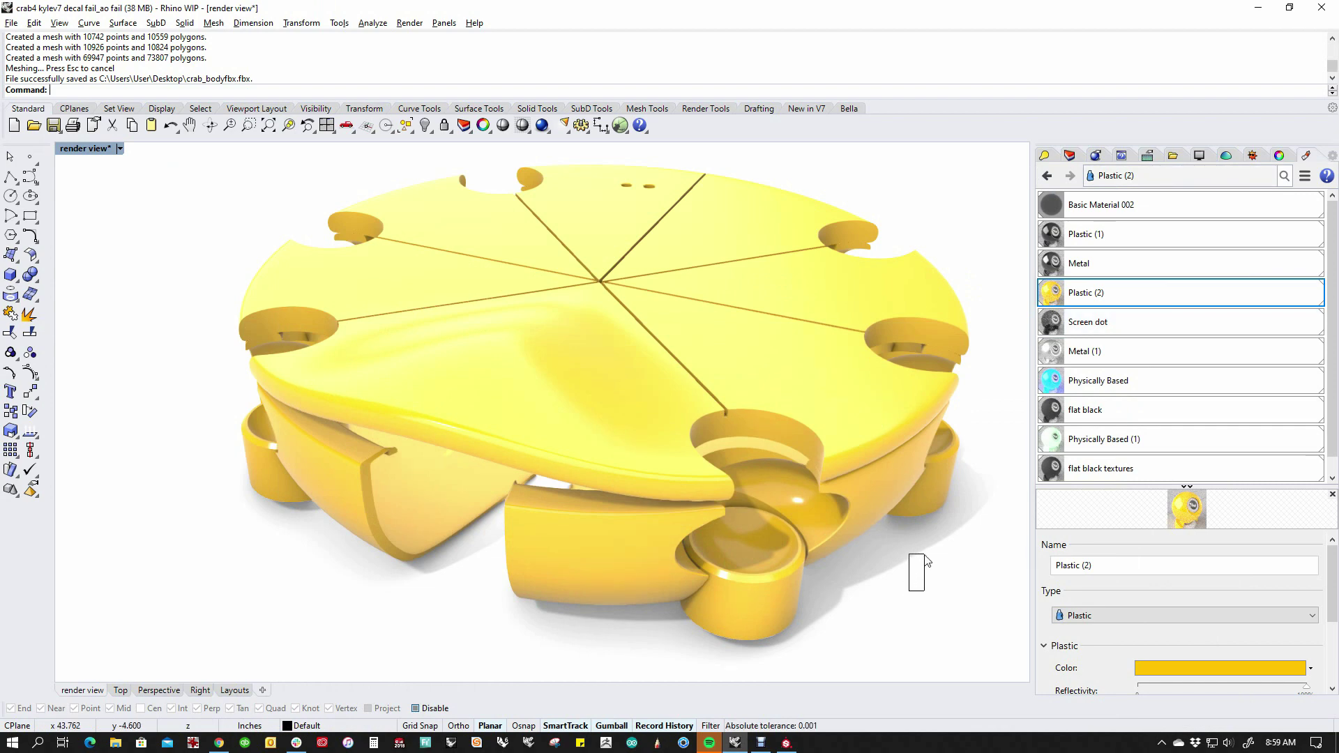
right_click_drag(920, 588, 926, 532)
- Create a Physically Based material from the five Plastic (2) PNGs in the Substance Painter export folder
scroll(1330, 380, "down", 1)
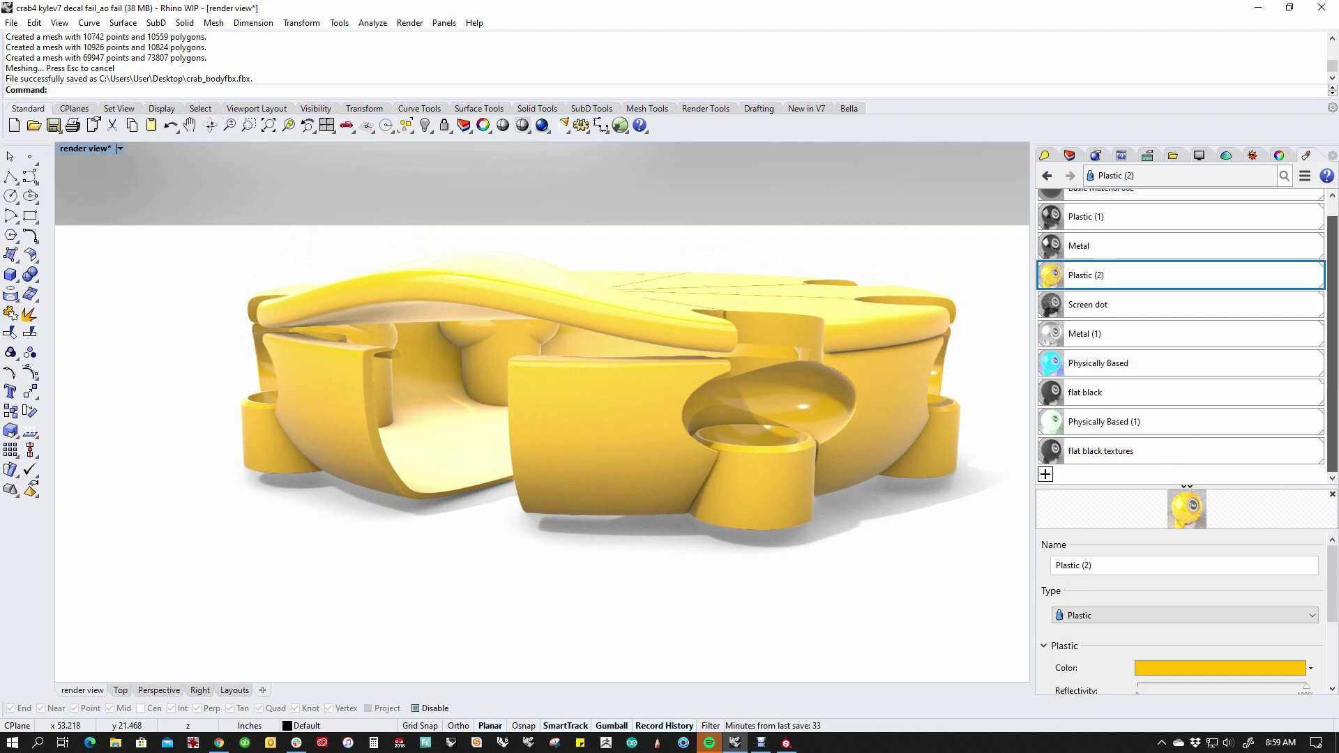
left_click(1045, 474)
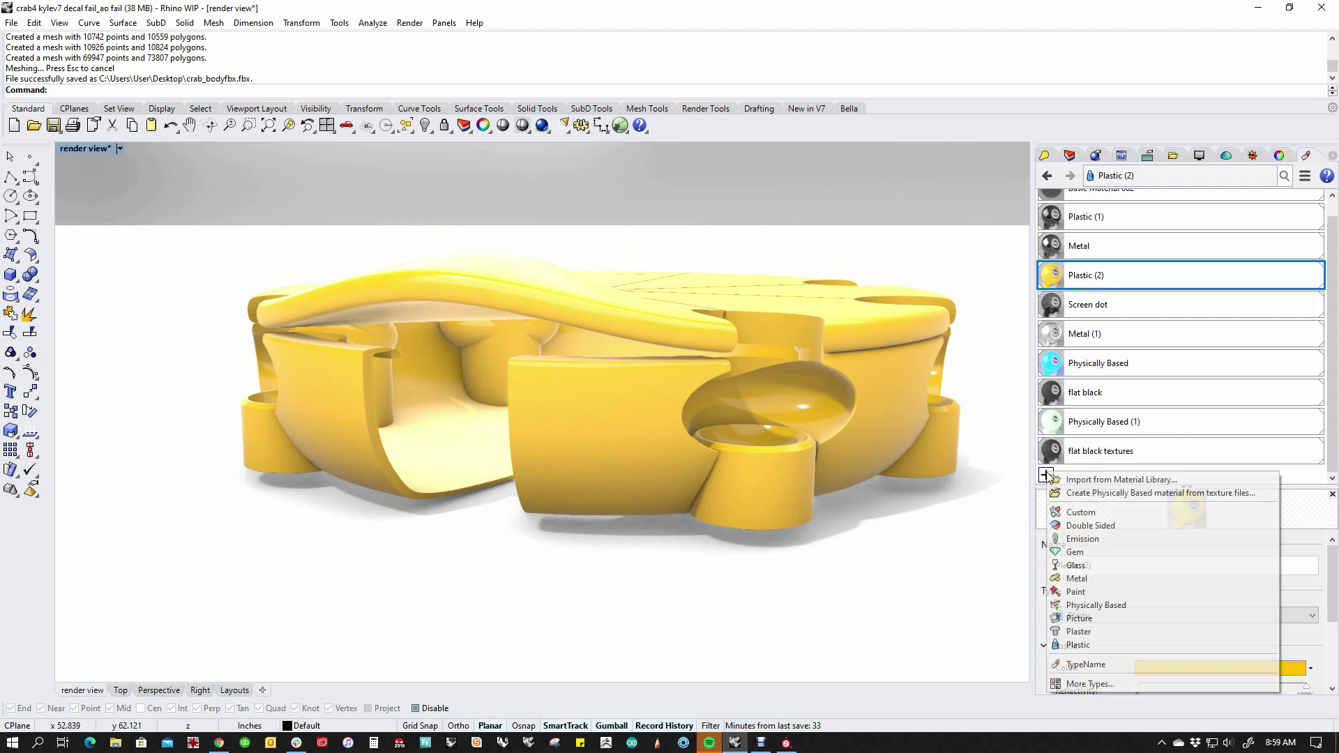
left_click(1095, 605)
left_click(563, 199)
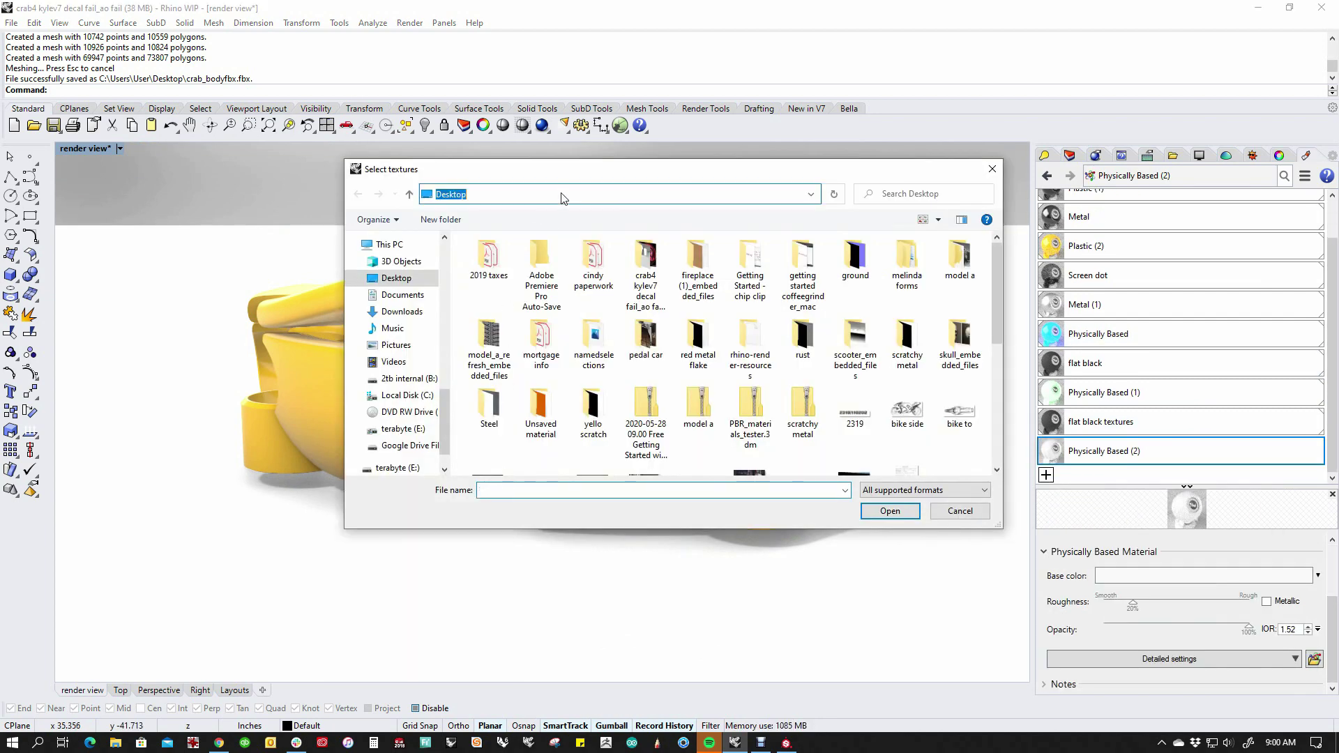
type("C:\\Users\\User\\Documents\\Allegorithmic\\Substance Painter\\export")
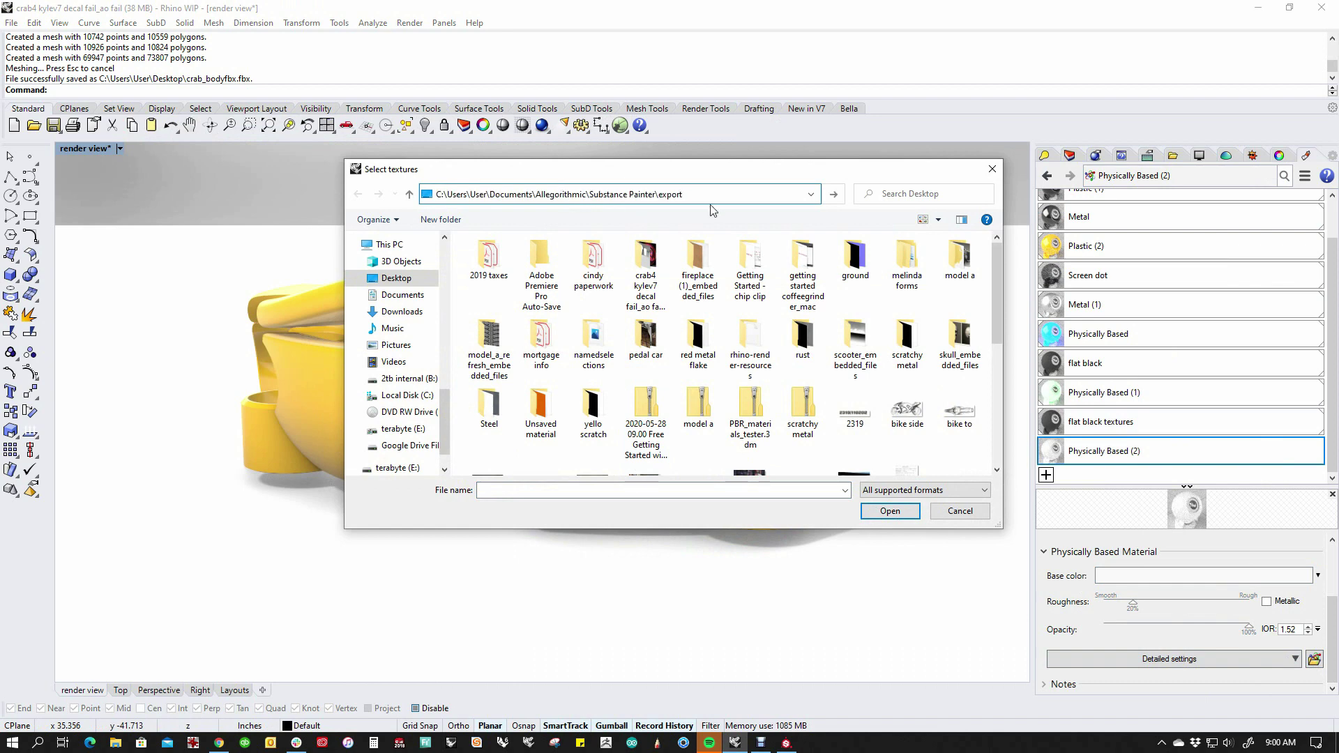
key("BackSpace")
key("BackSpace")
key("BackSpace")
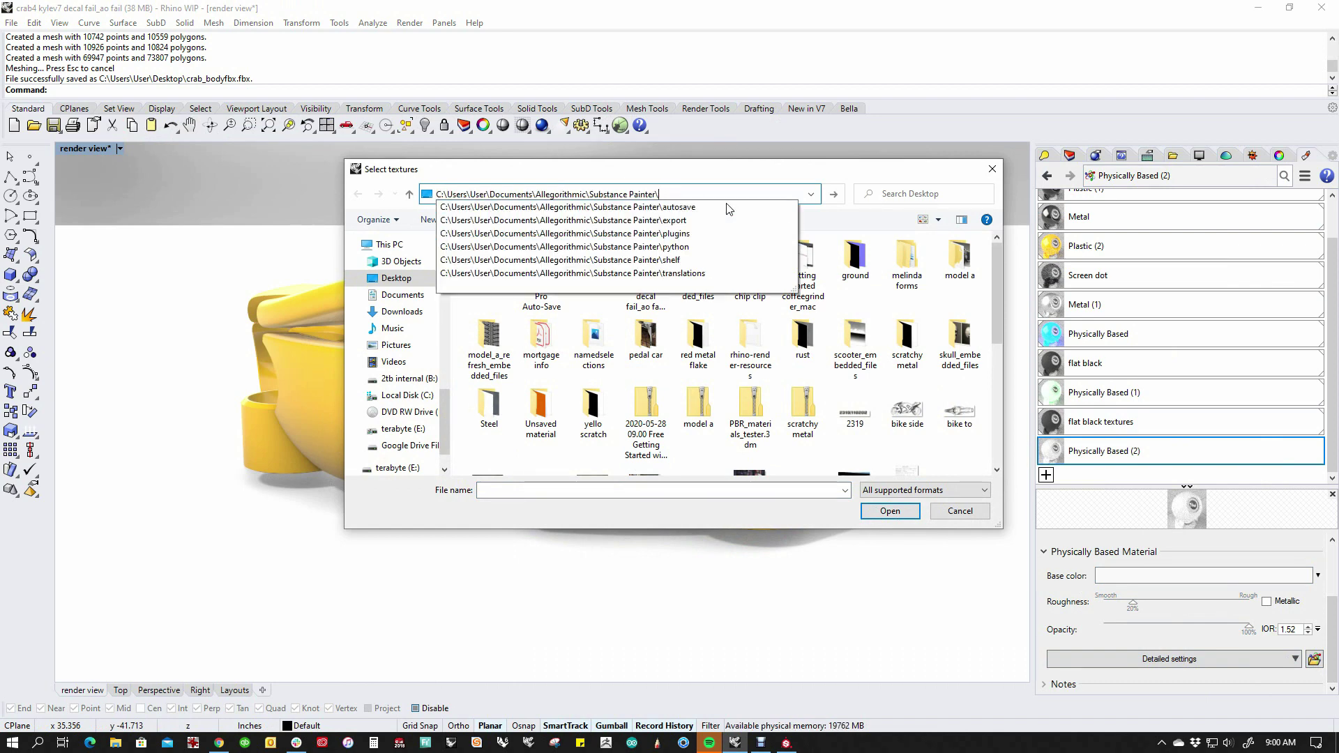
key("Return")
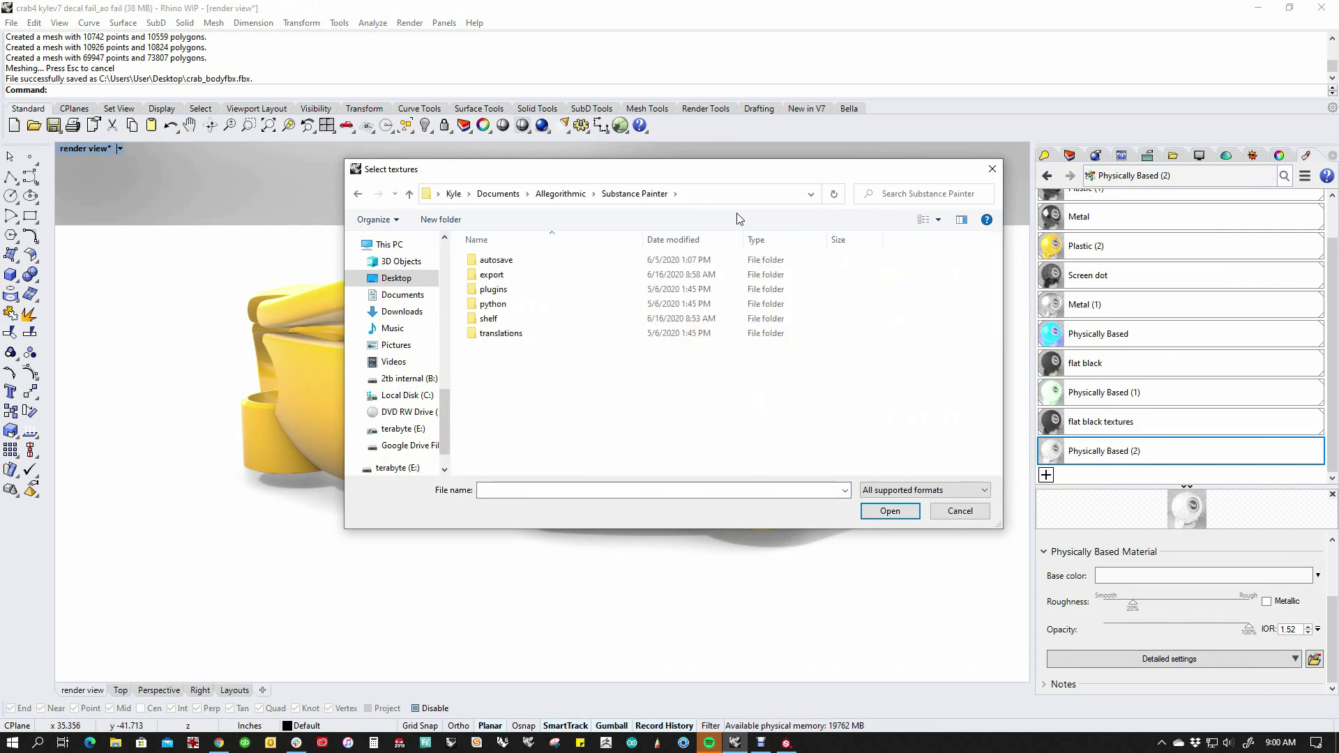
double_click(492, 275)
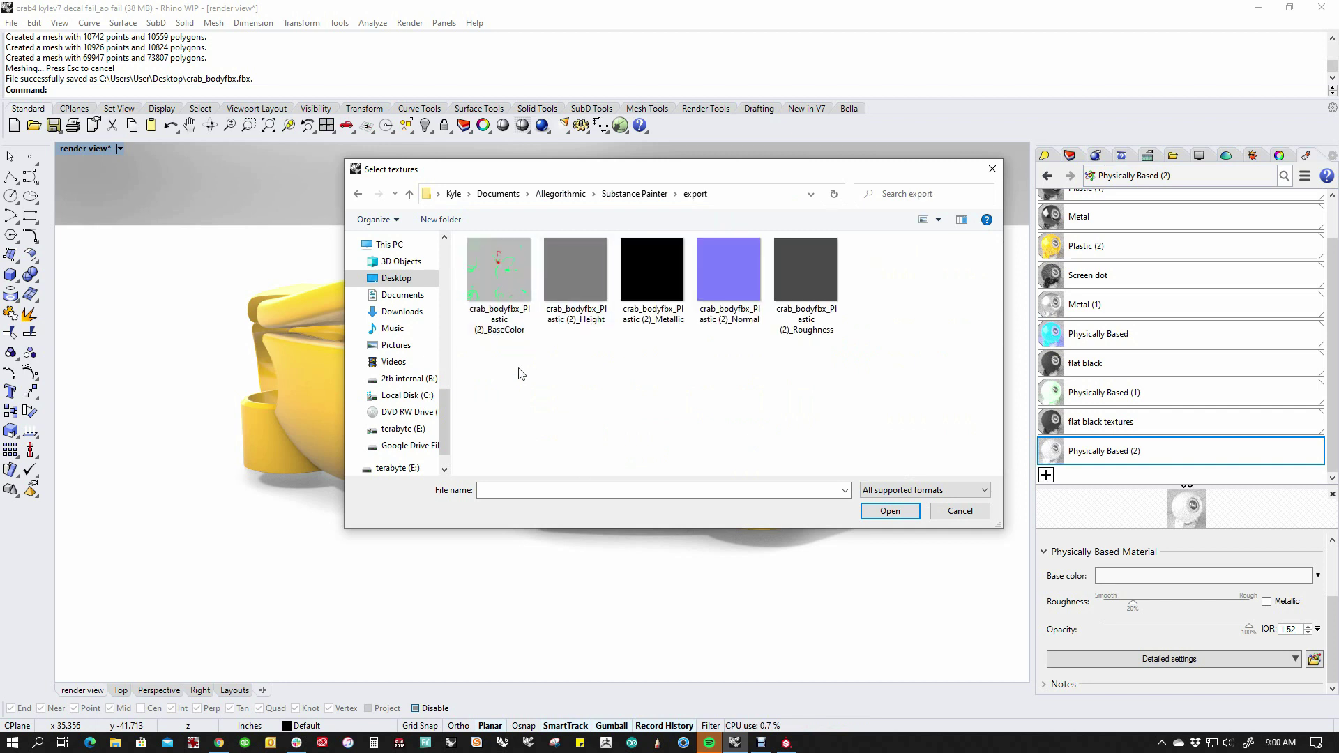
left_click(504, 292)
left_click(793, 284, "shift")
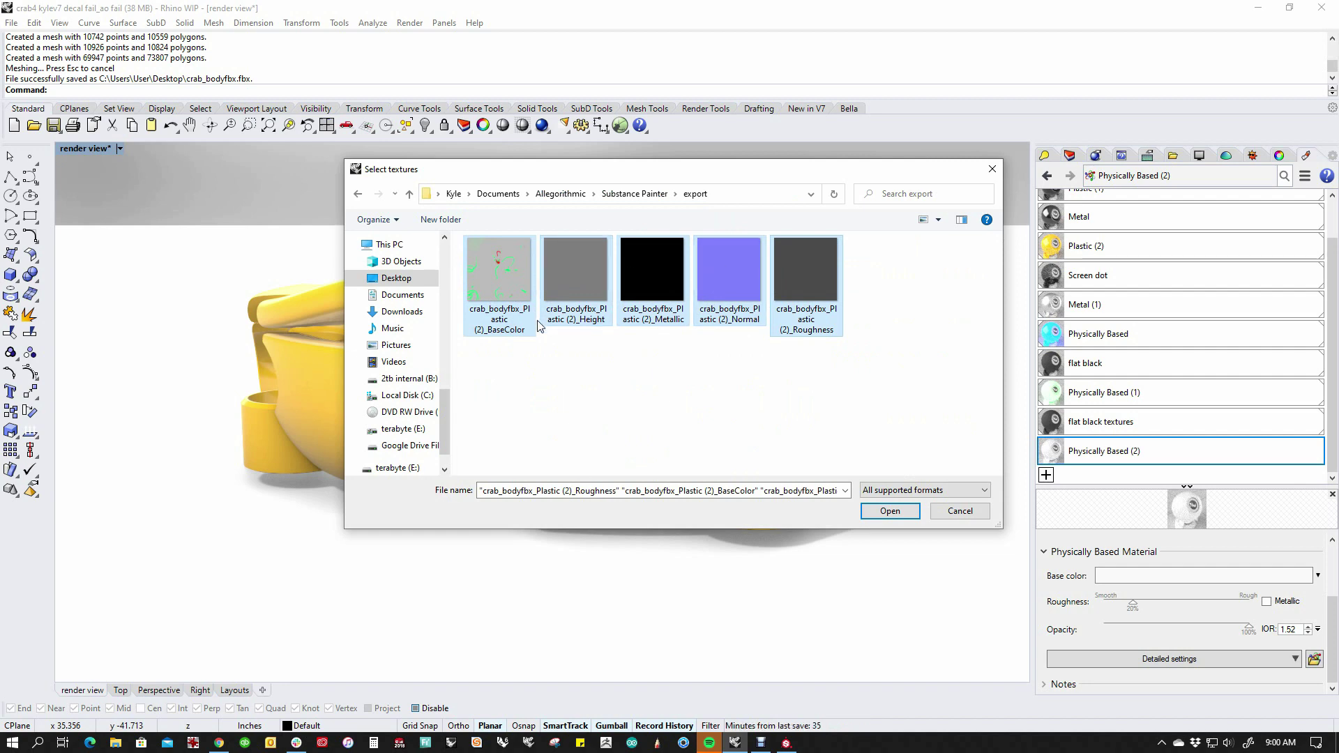
left_click(887, 513)
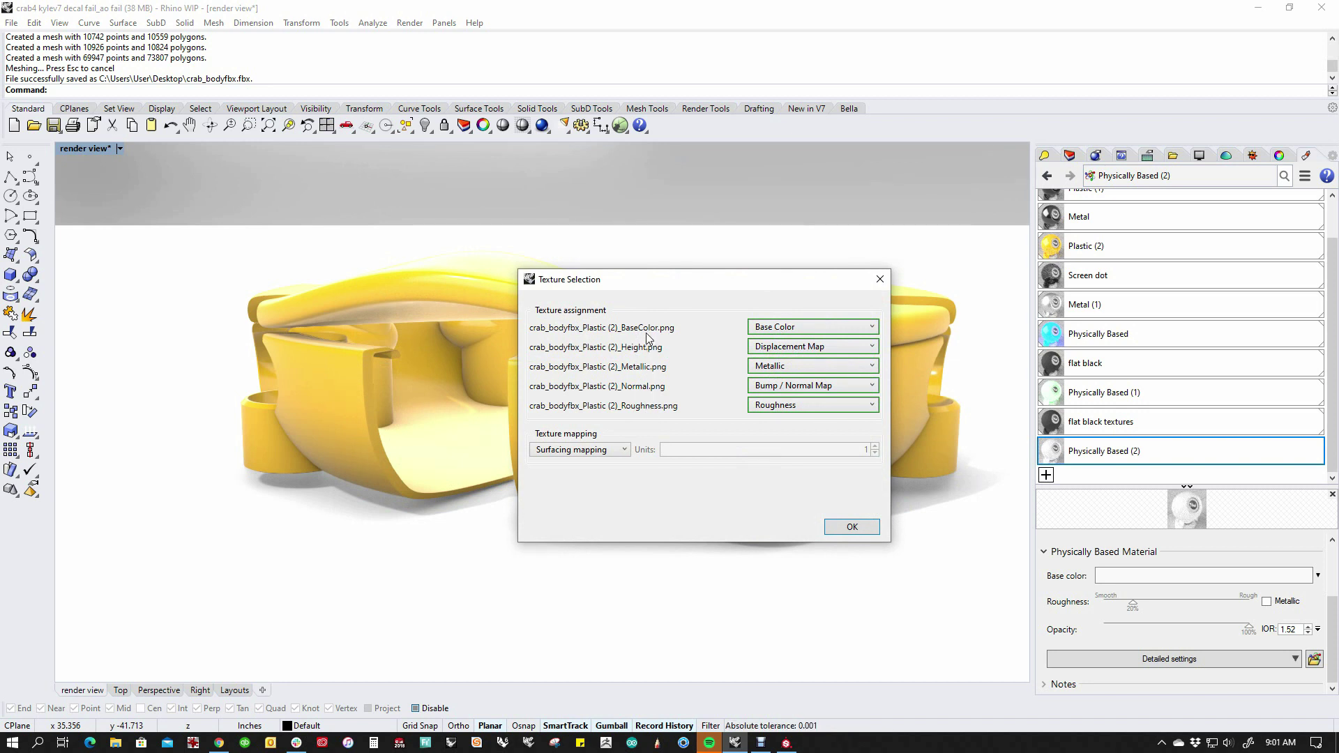
- Keep each Plastic (2) map on its matching channel, BaseColor on Base Color, with Surfacing mapping
left_click(785, 333)
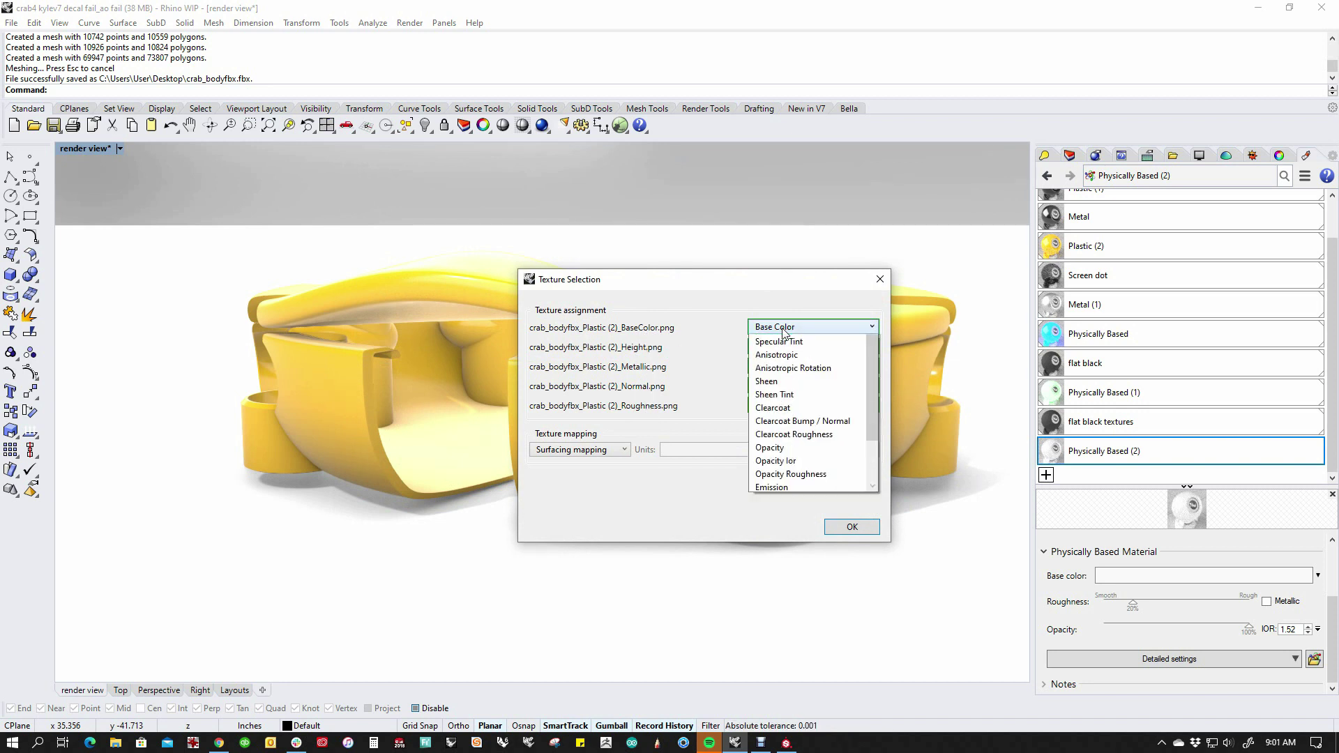
scroll(800, 503, "down", 2)
scroll(801, 504, "up", 5)
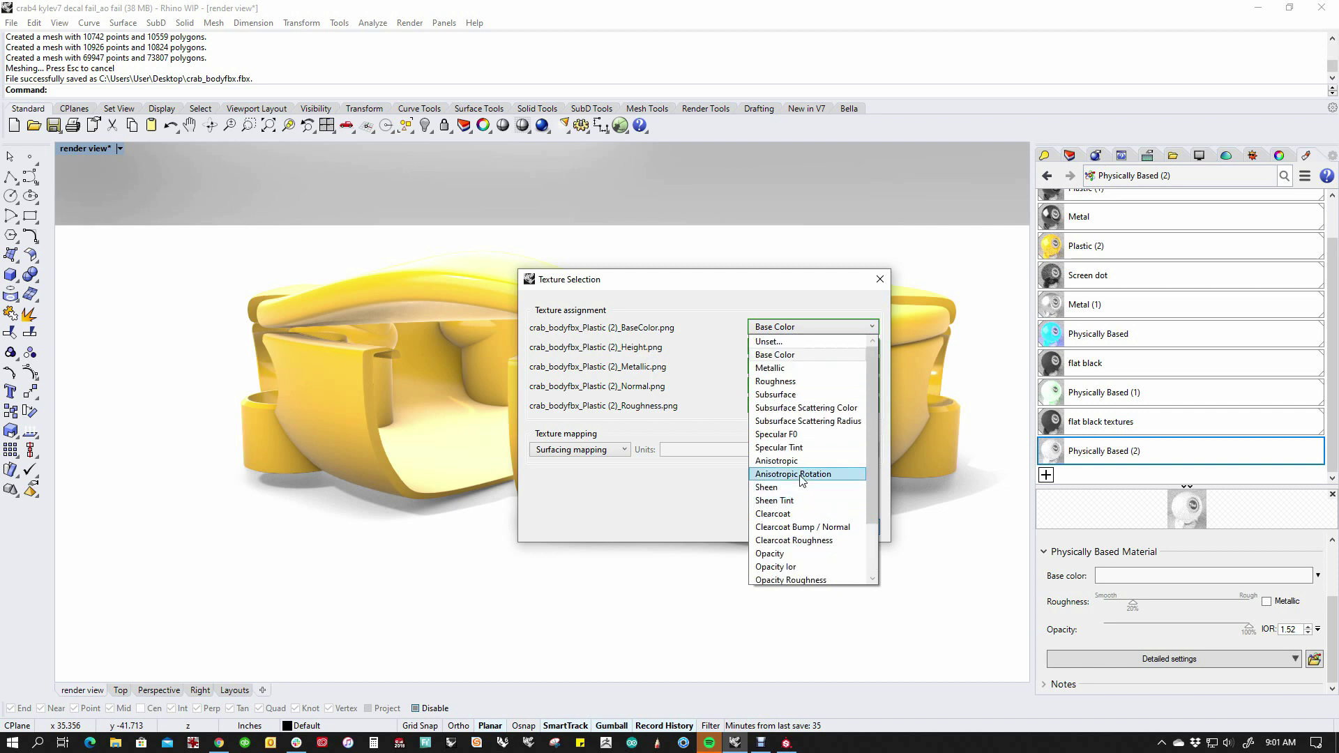
left_click(788, 341)
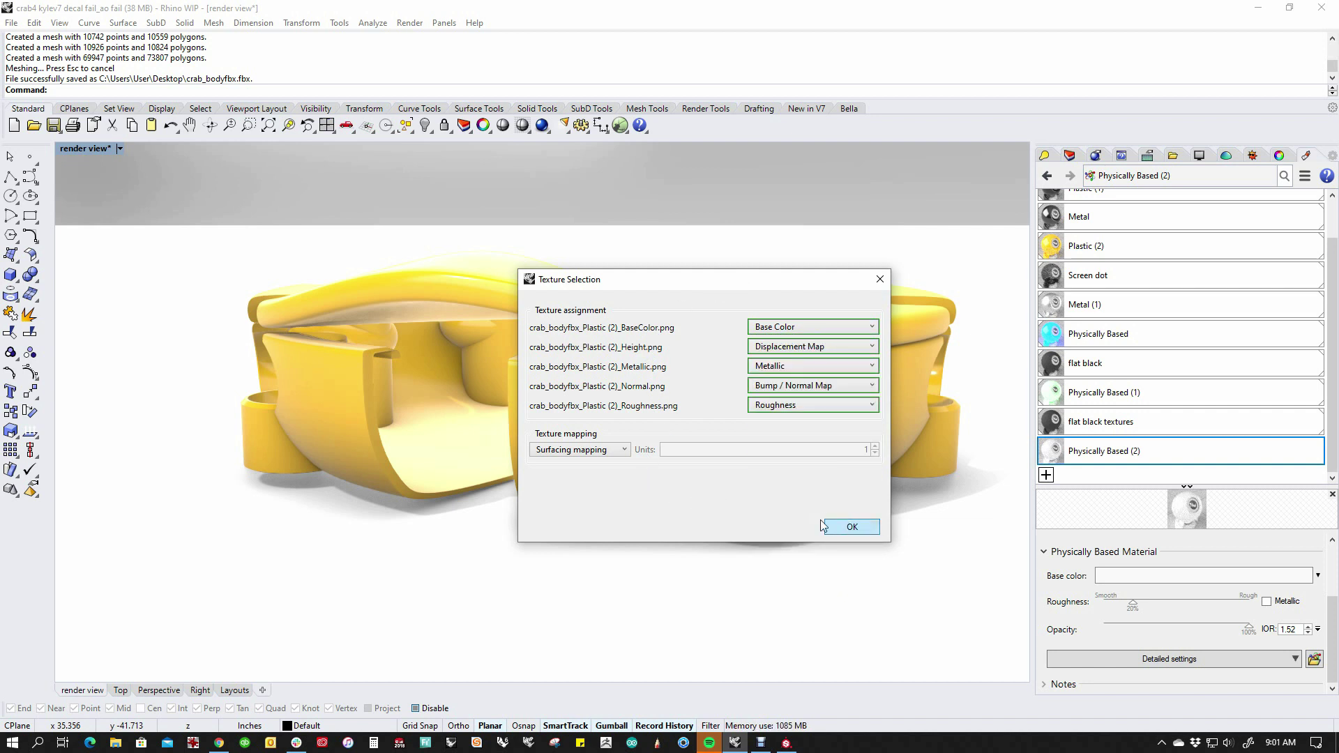
left_click(612, 452)
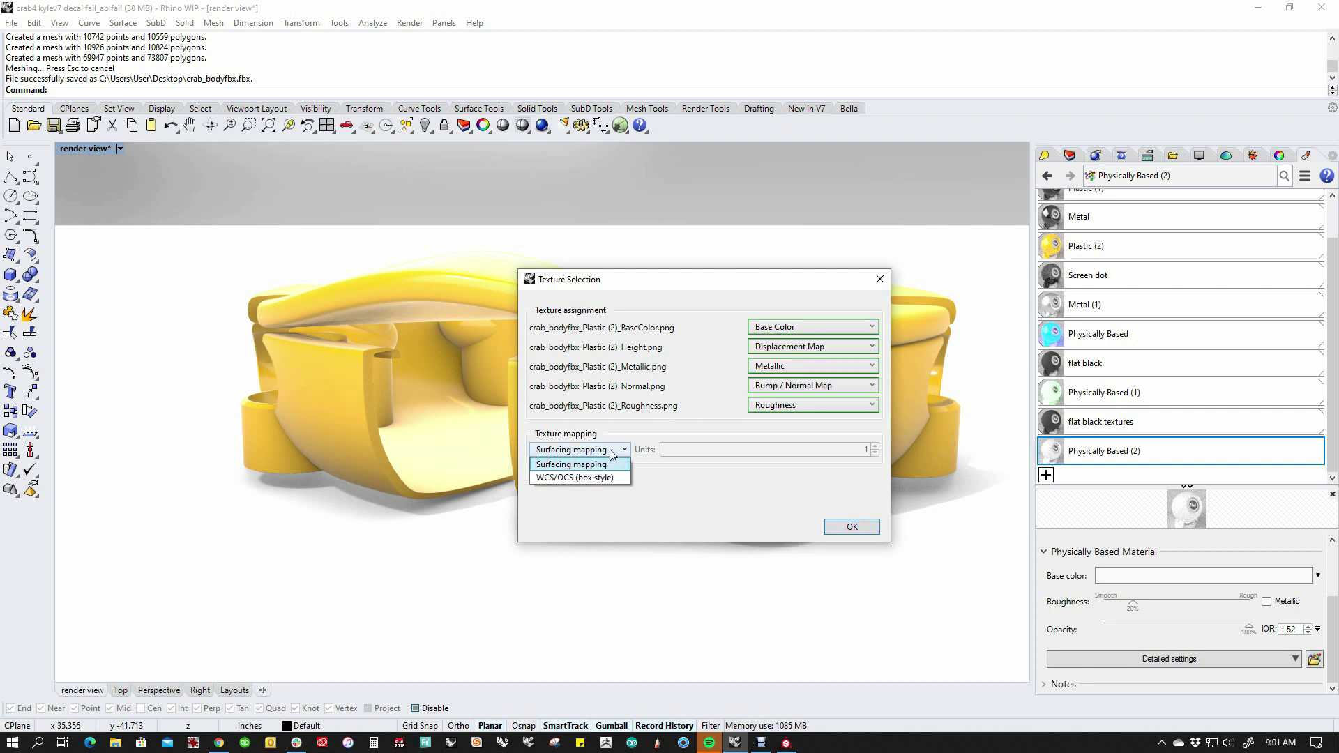
left_click(654, 476)
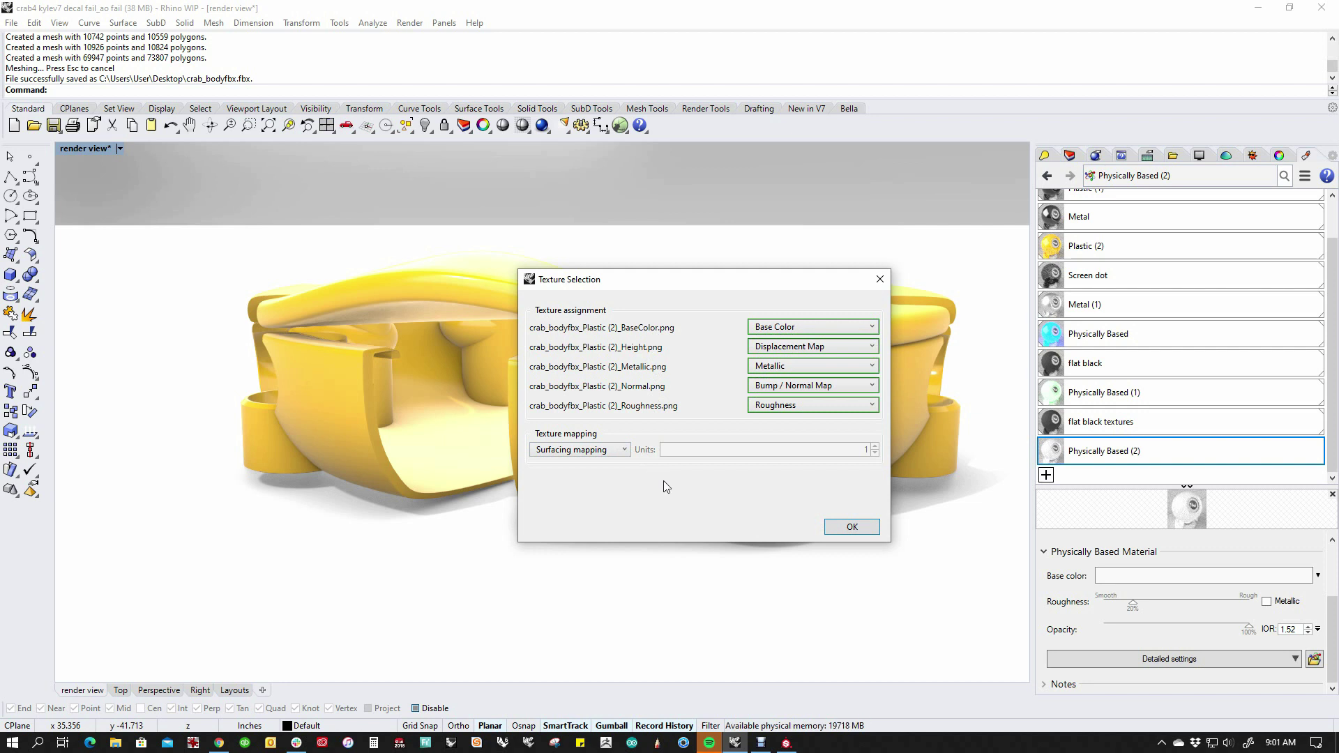
left_click(847, 528)
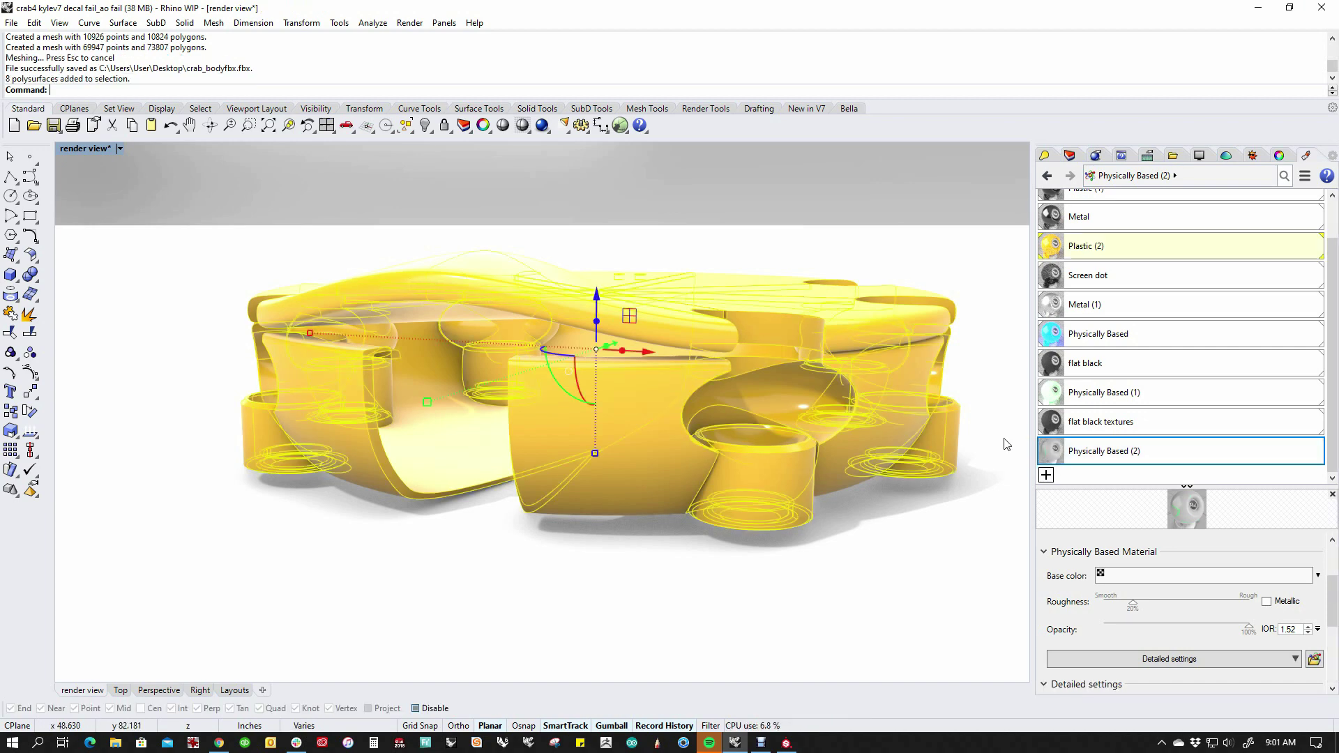
- Assign the Physically Based (2) material to the eight window-selected crab body parts
left_click(412, 209)
left_click_drag(151, 173, 555, 332)
left_click_drag(721, 404, 1023, 598)
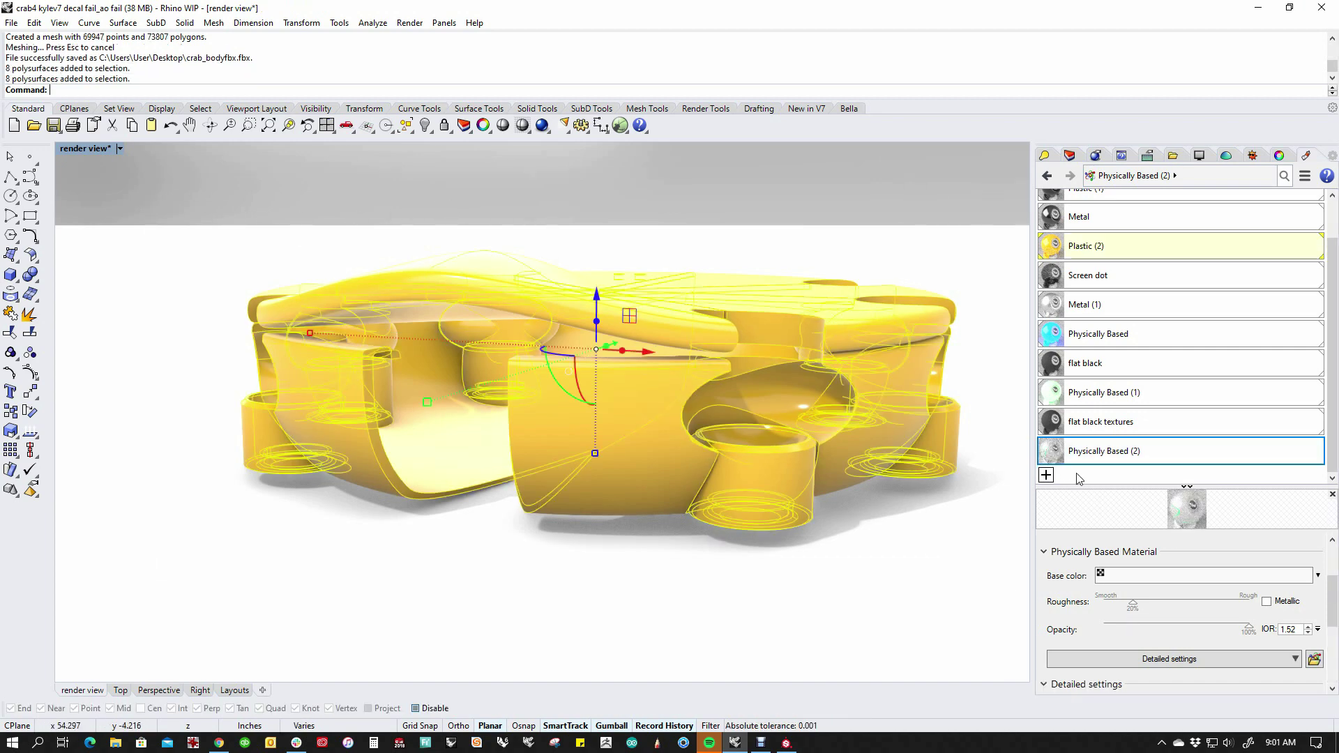
right_click(1067, 451)
left_click(1117, 250)
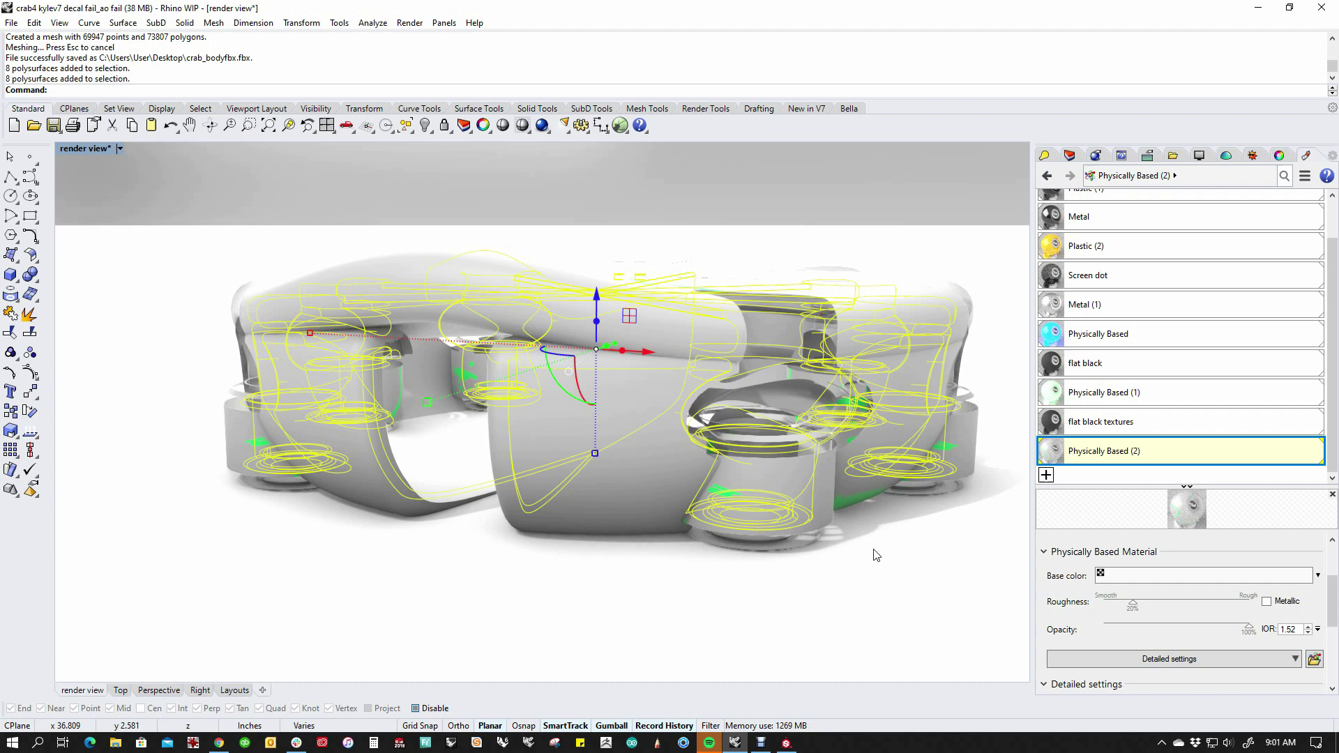
left_click(890, 562)
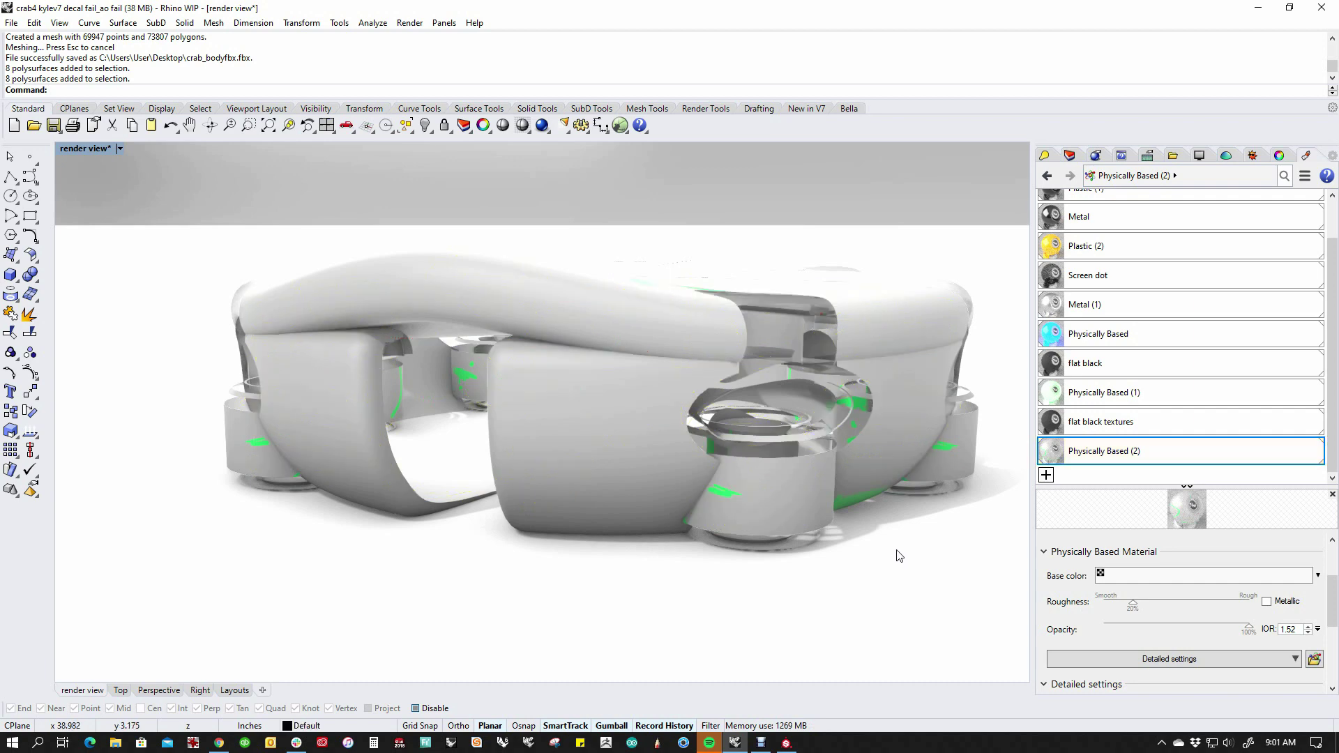
middle_click(898, 557)
mouse_move(770, 589)
right_mouse_down()
mouse_move(687, 585)
mouse_move(713, 560)
mouse_move(813, 588)
mouse_move(781, 616)
mouse_move(771, 585)
right_mouse_up()
- Uncheck the Displacement Map in the Physically Based (2) material settings
scroll(1118, 630, "down", 5)
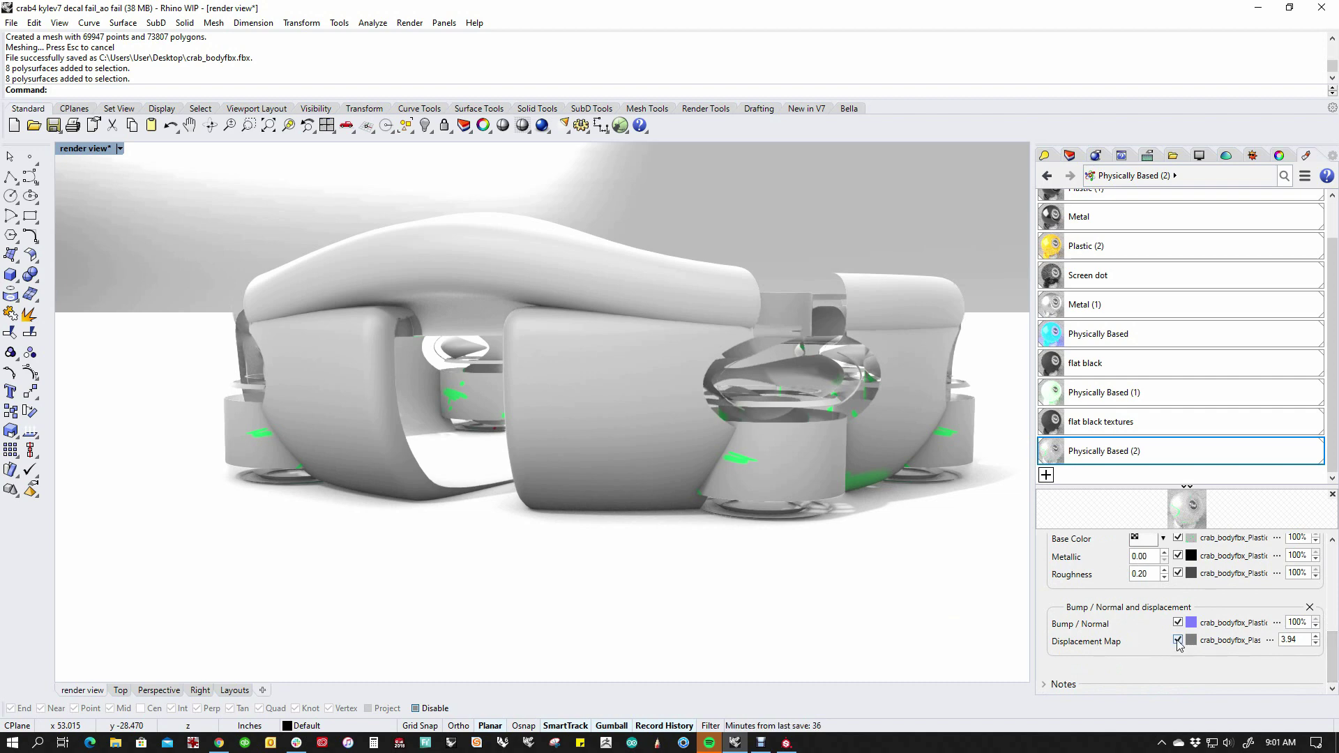
left_click(1178, 640)
right_click_drag(894, 558, 893, 589)
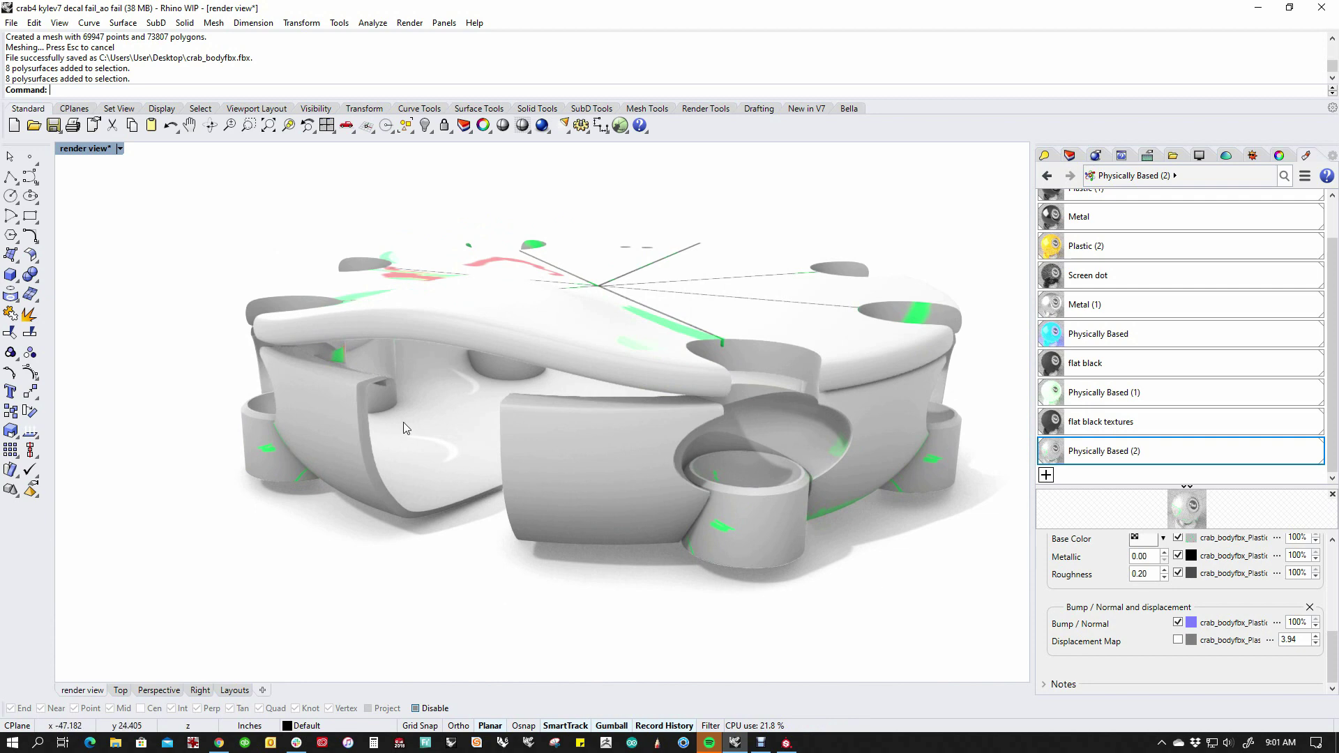
scroll(328, 391, "down", 5)
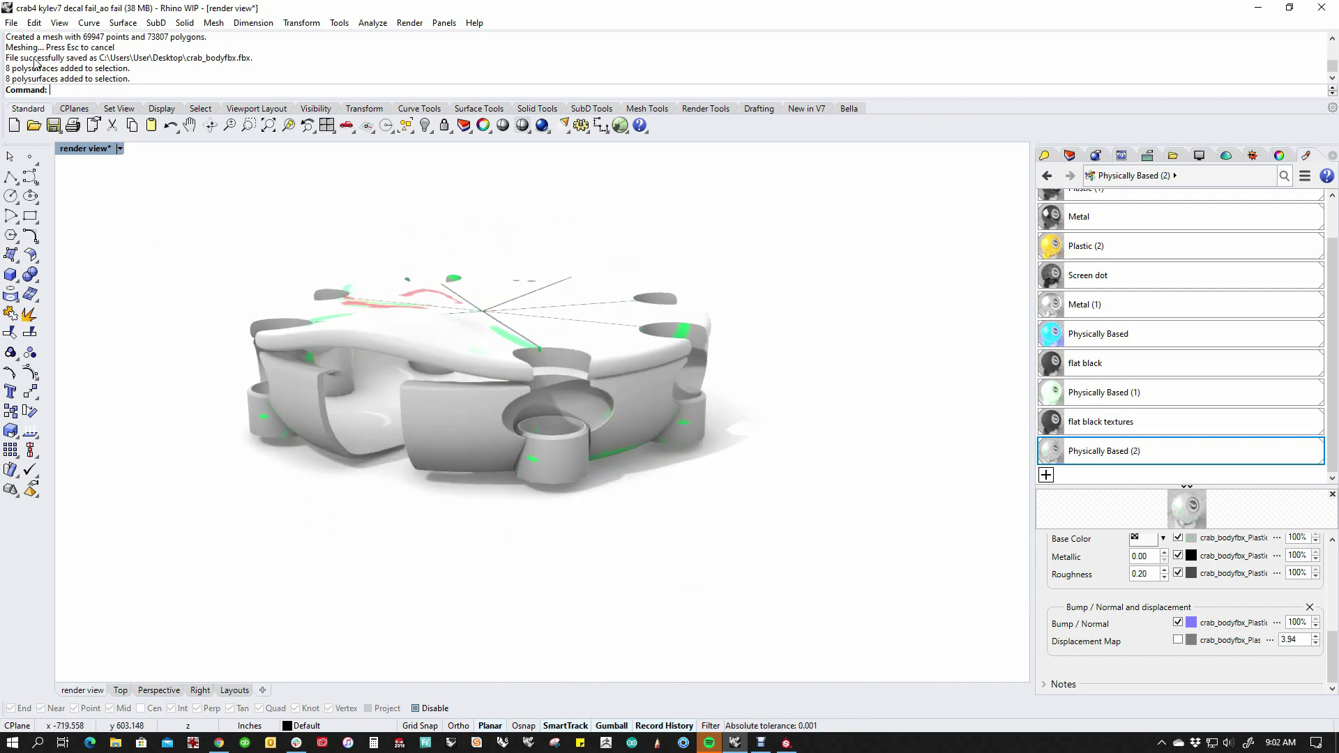
left_click(12, 22)
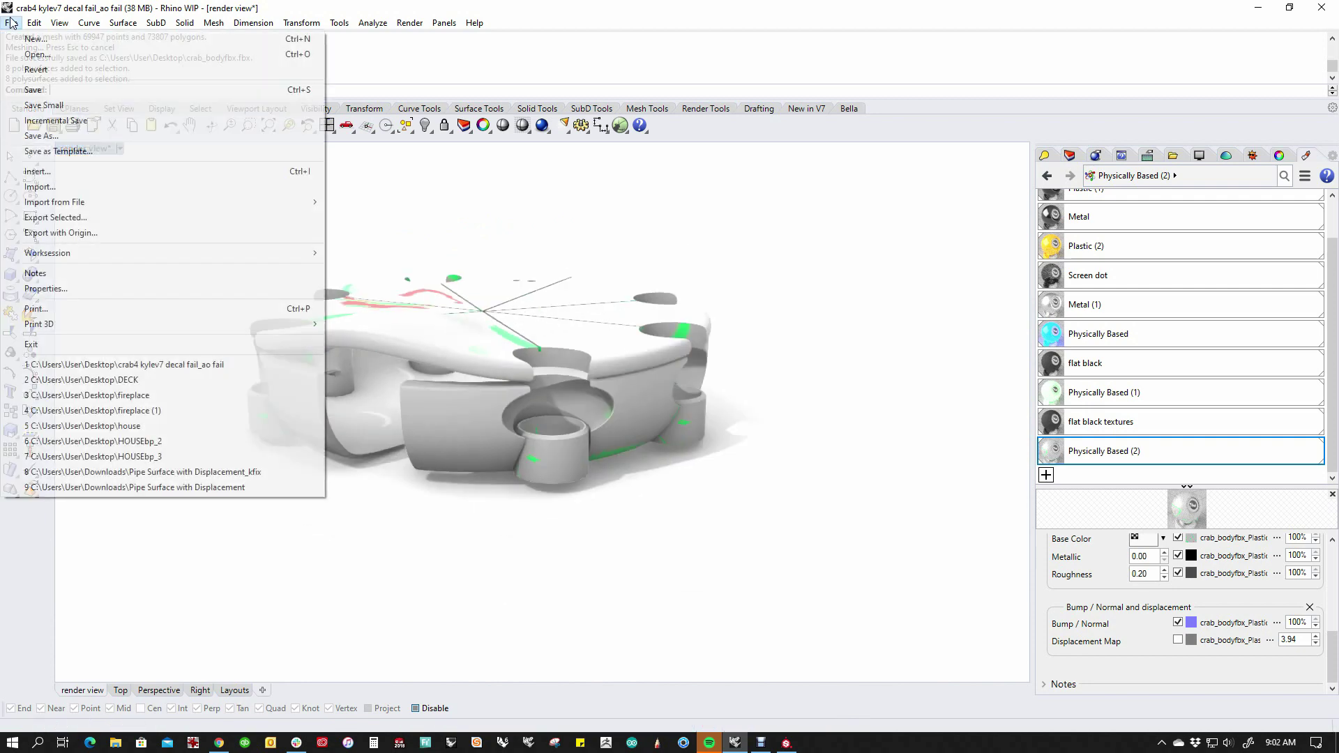
left_click(38, 187)
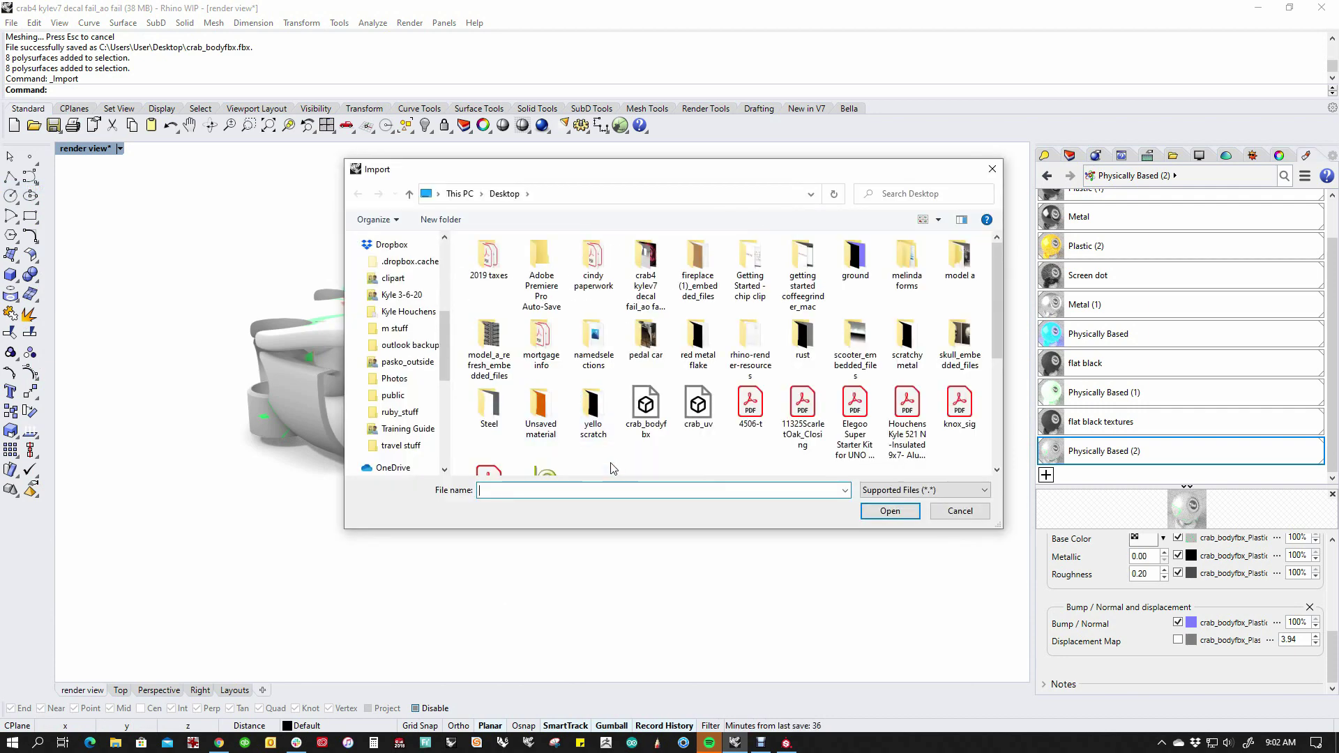
left_click(698, 406)
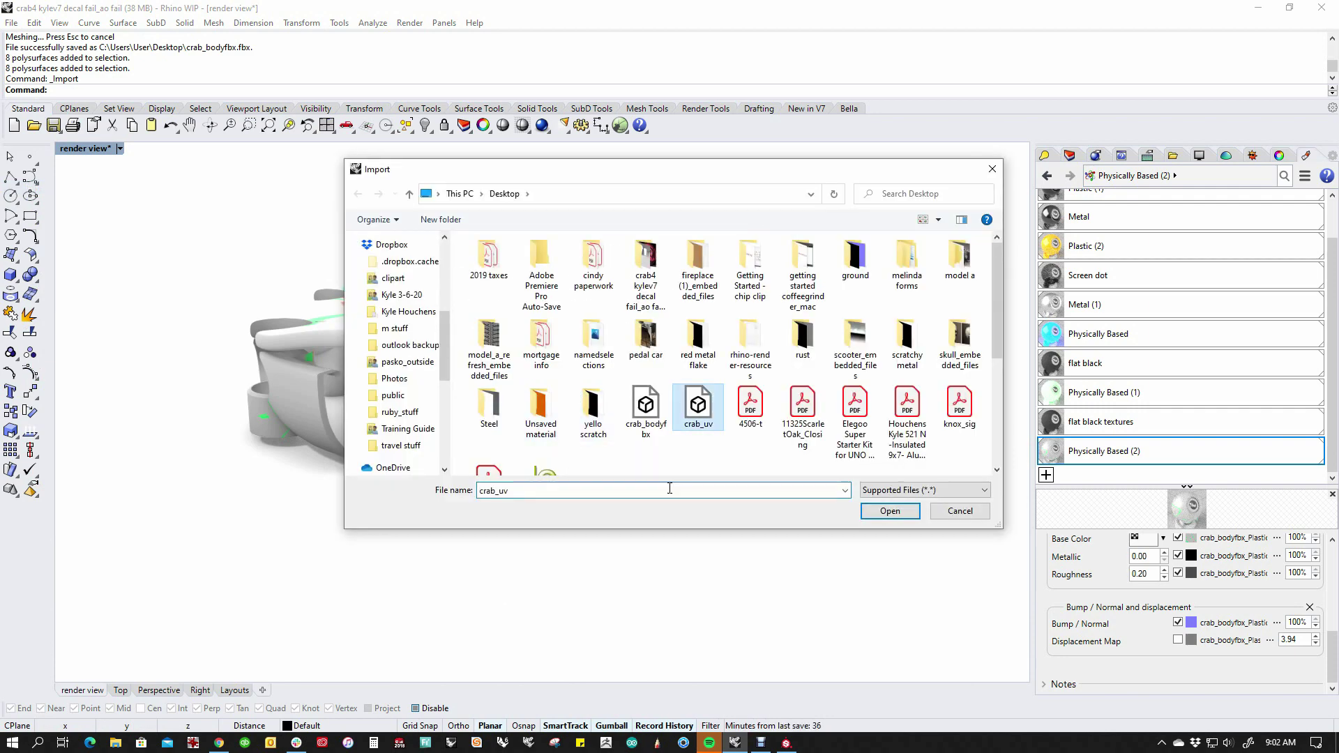
left_click(888, 512)
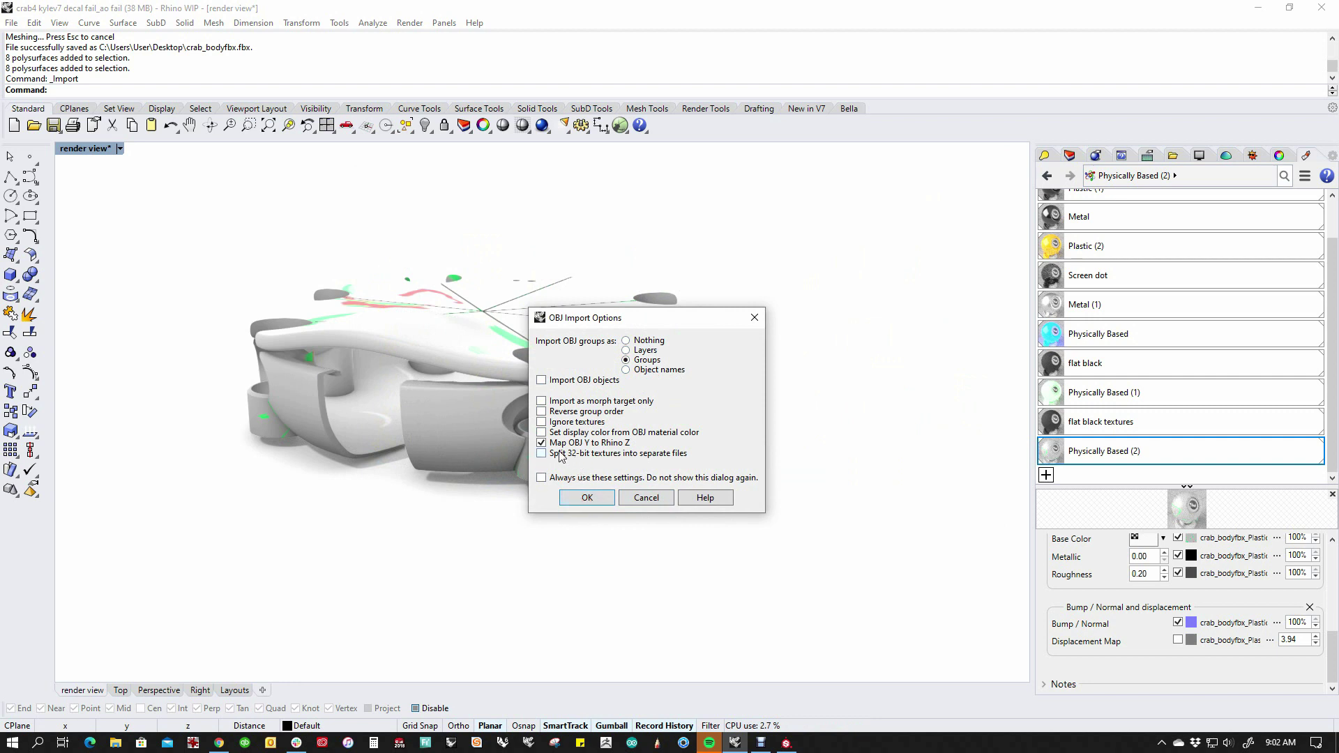
left_click(584, 498)
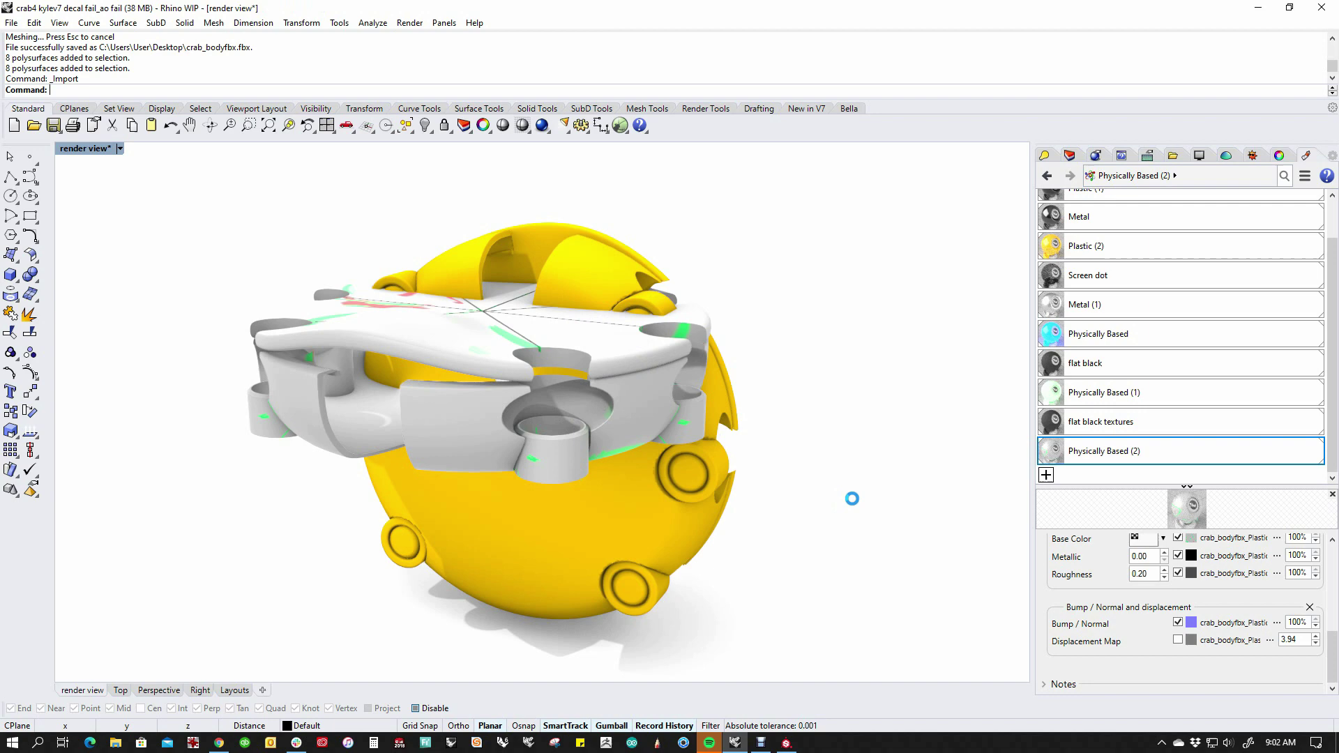
right_click_drag(783, 502, 833, 486)
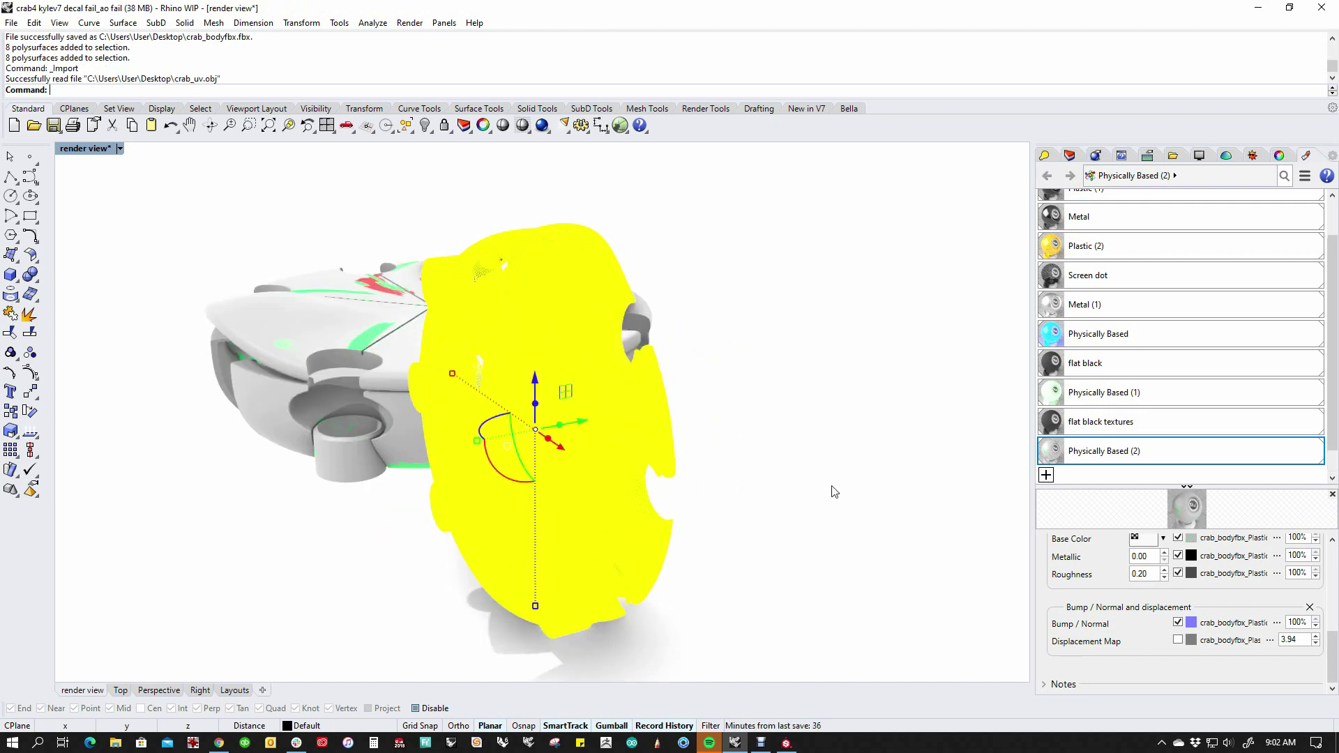
key("ctrl+z")
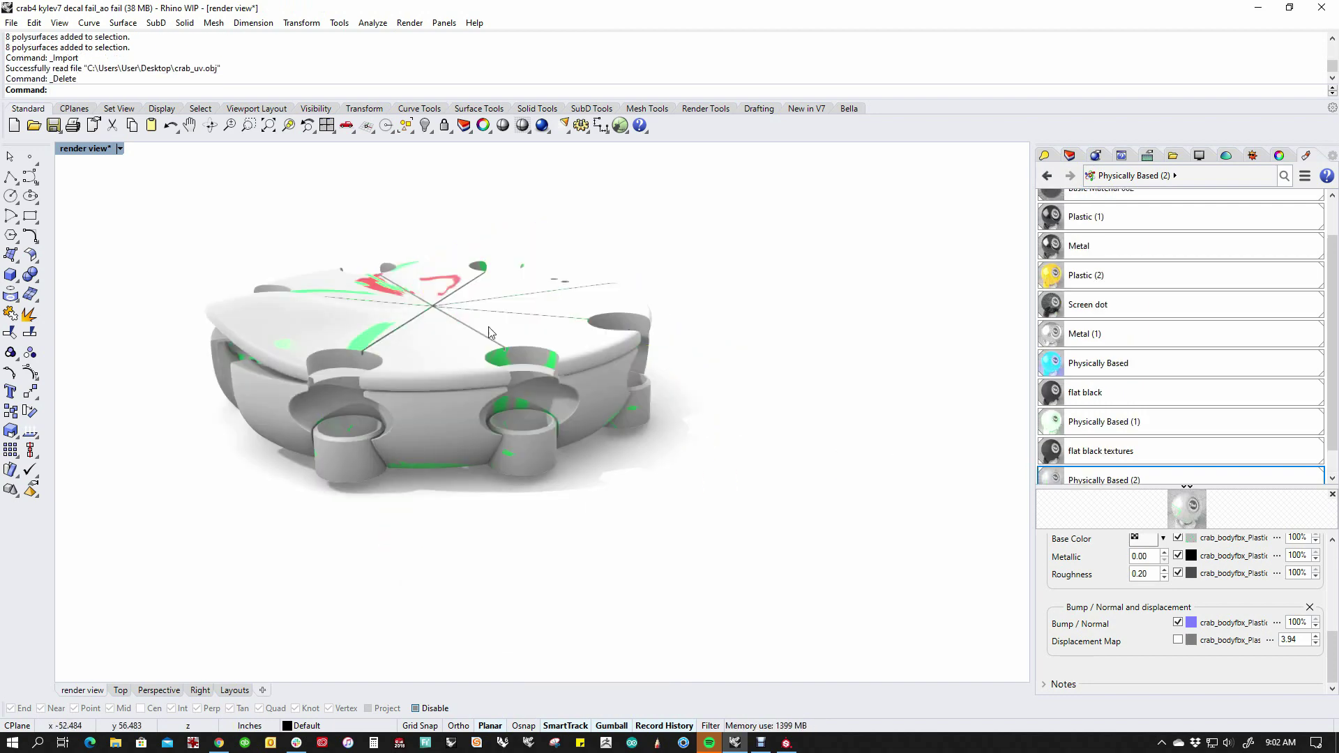
- Import crab_uv.obj with Map OBJ Y to Rhino Z enabled so it sits upright on the body
left_click(11, 23)
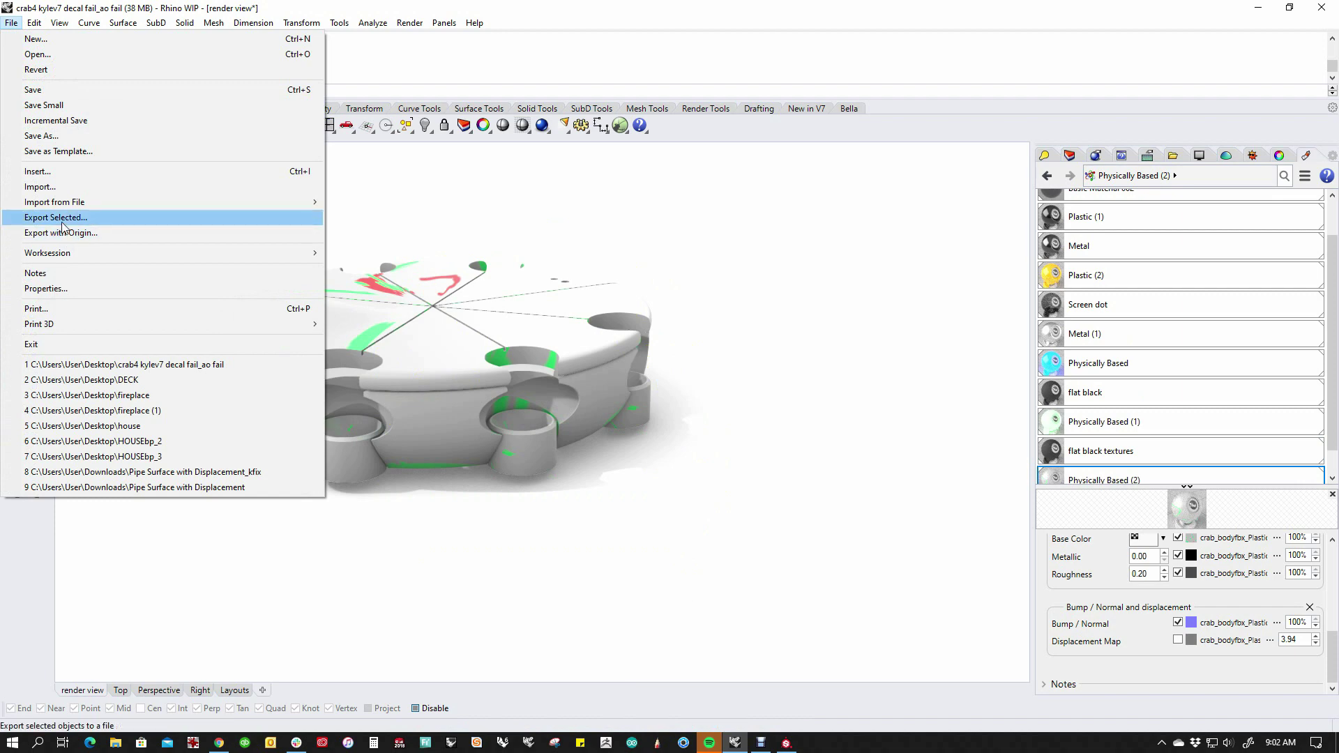
left_click(73, 186)
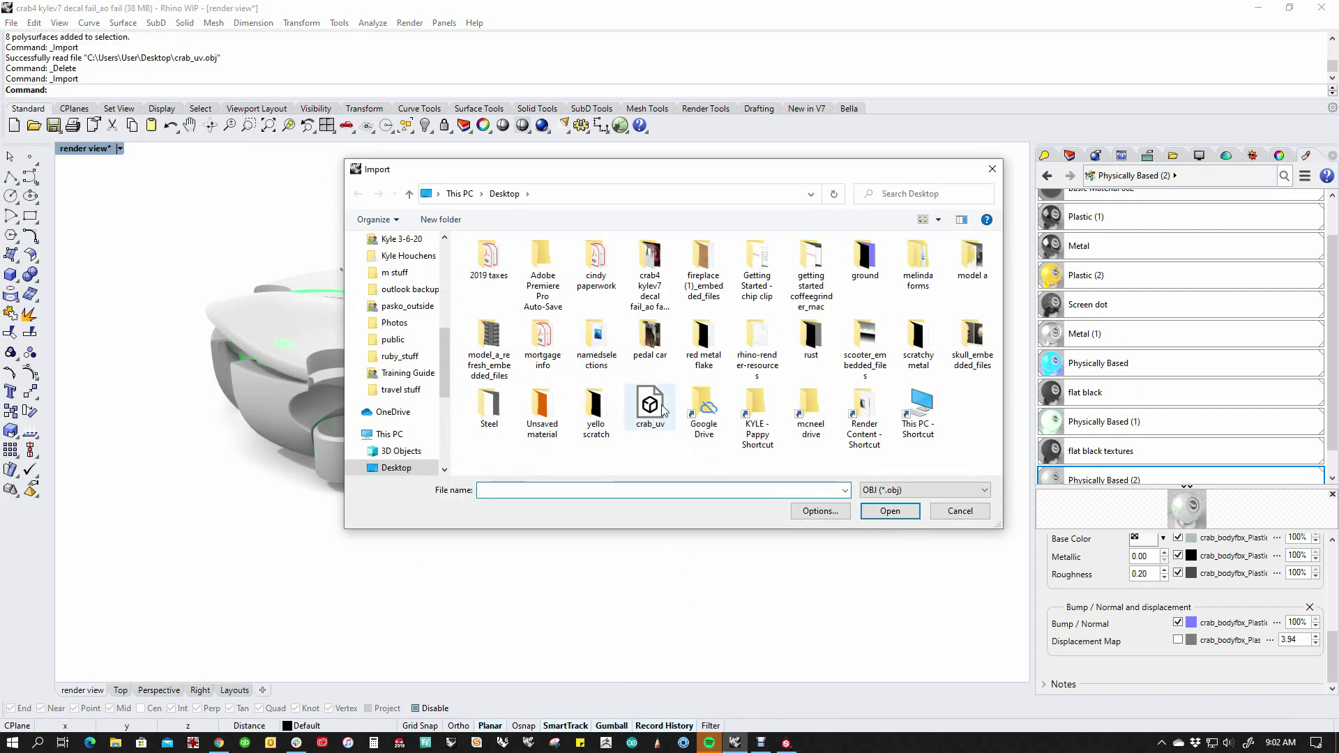
double_click(657, 405)
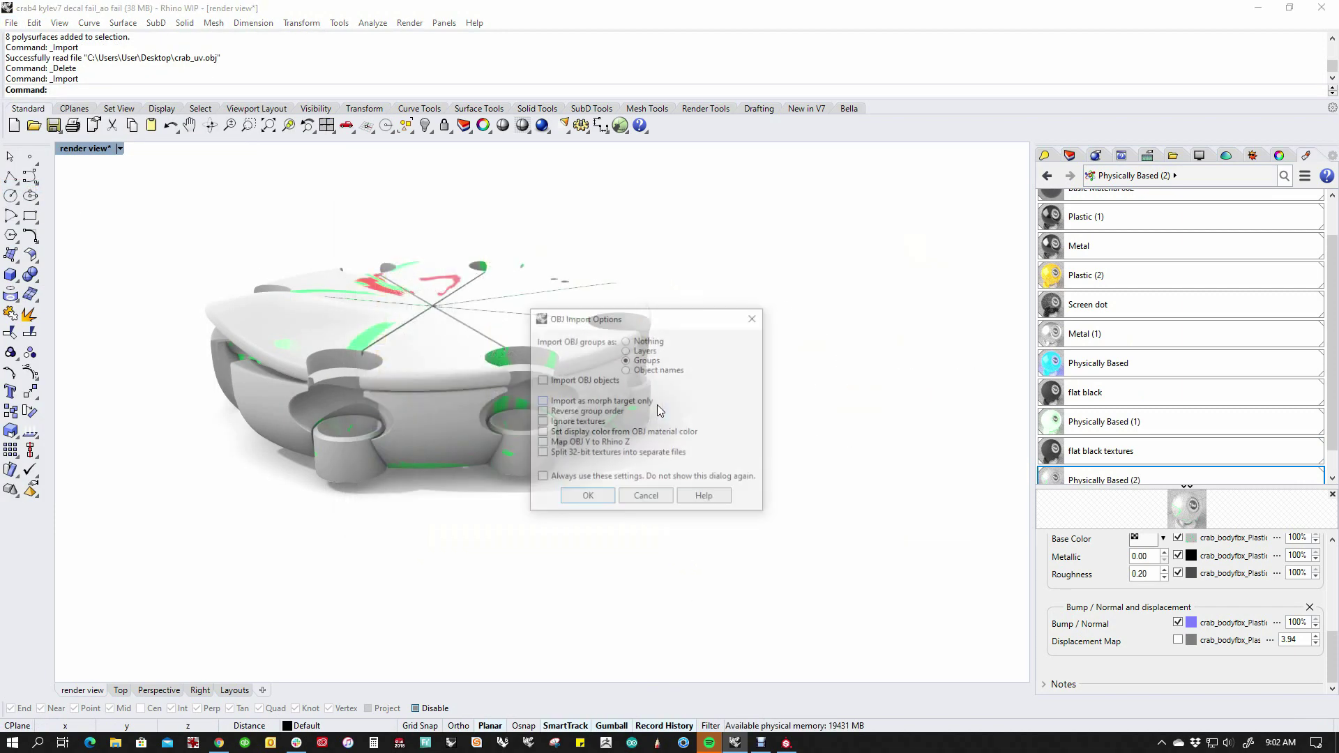
left_click(588, 497)
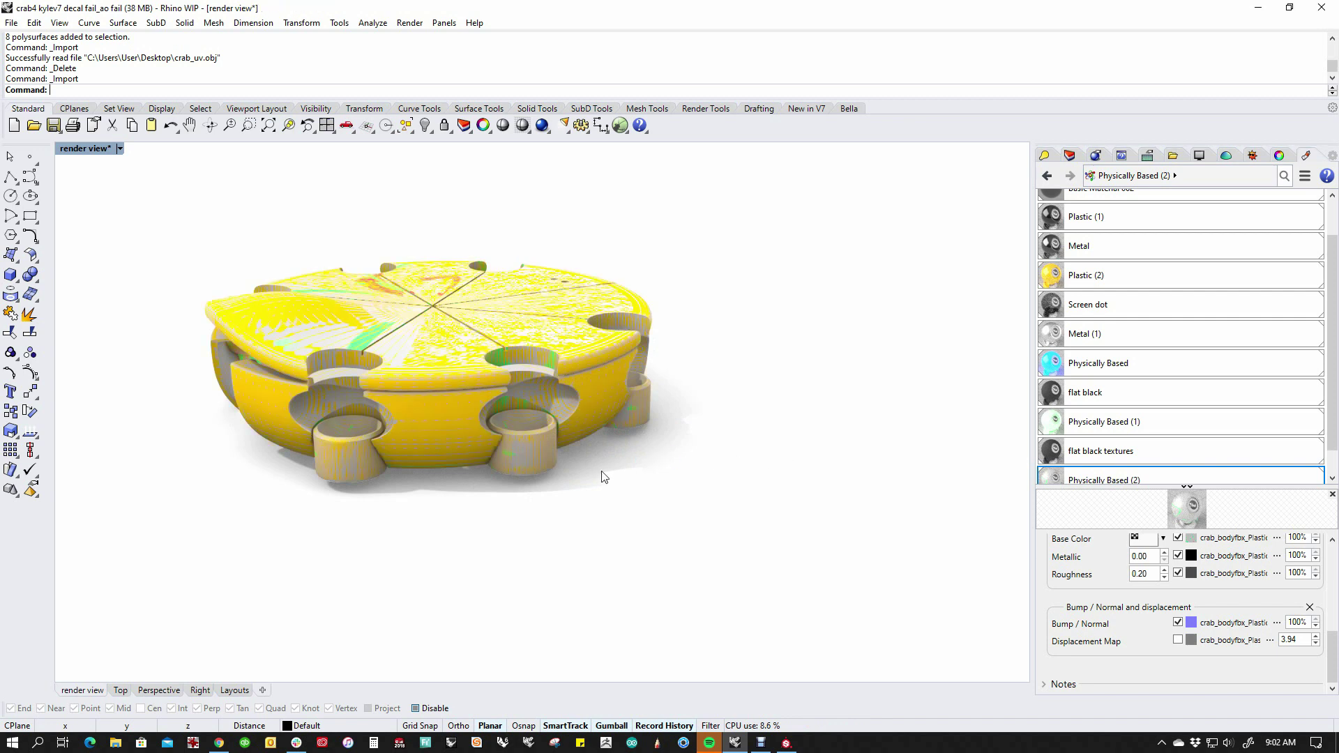
- Select the eight imported meshes with SelMesh and group them together
left_click(649, 511)
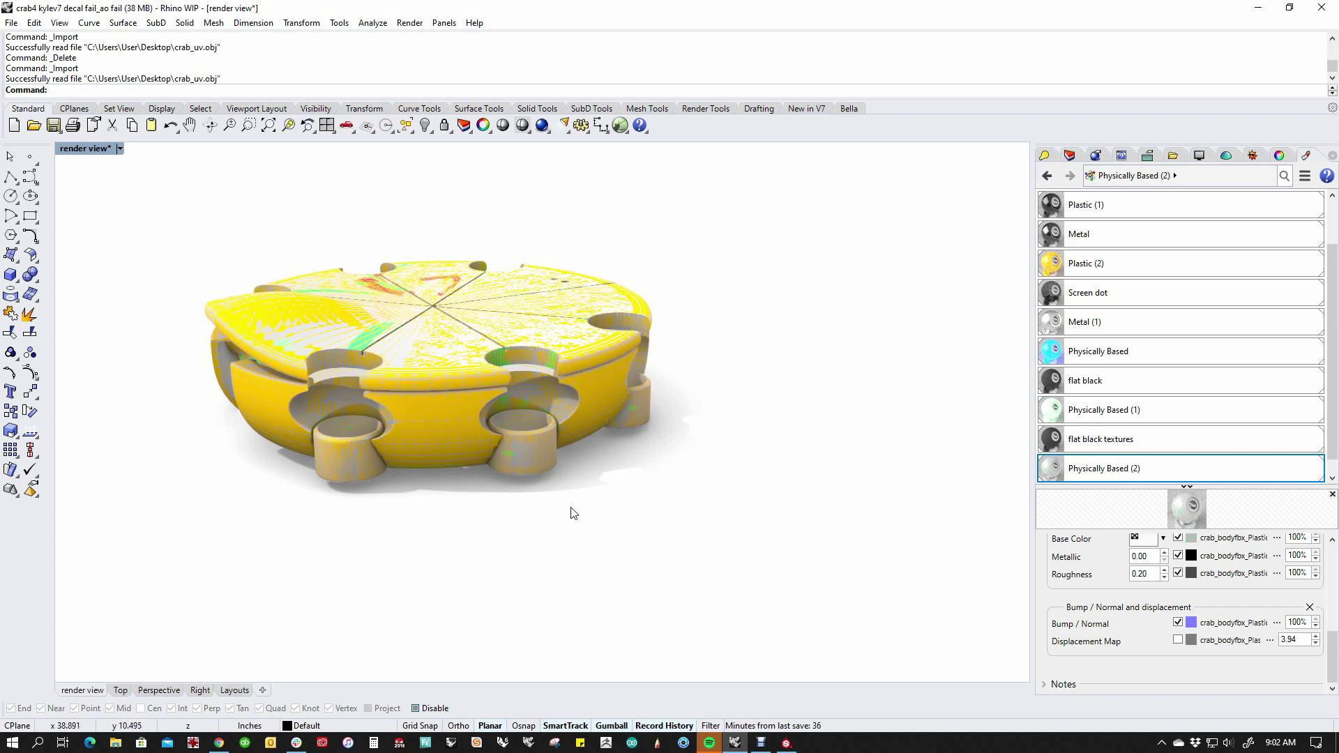
right_click_drag(571, 511, 643, 517)
type("SelMesh")
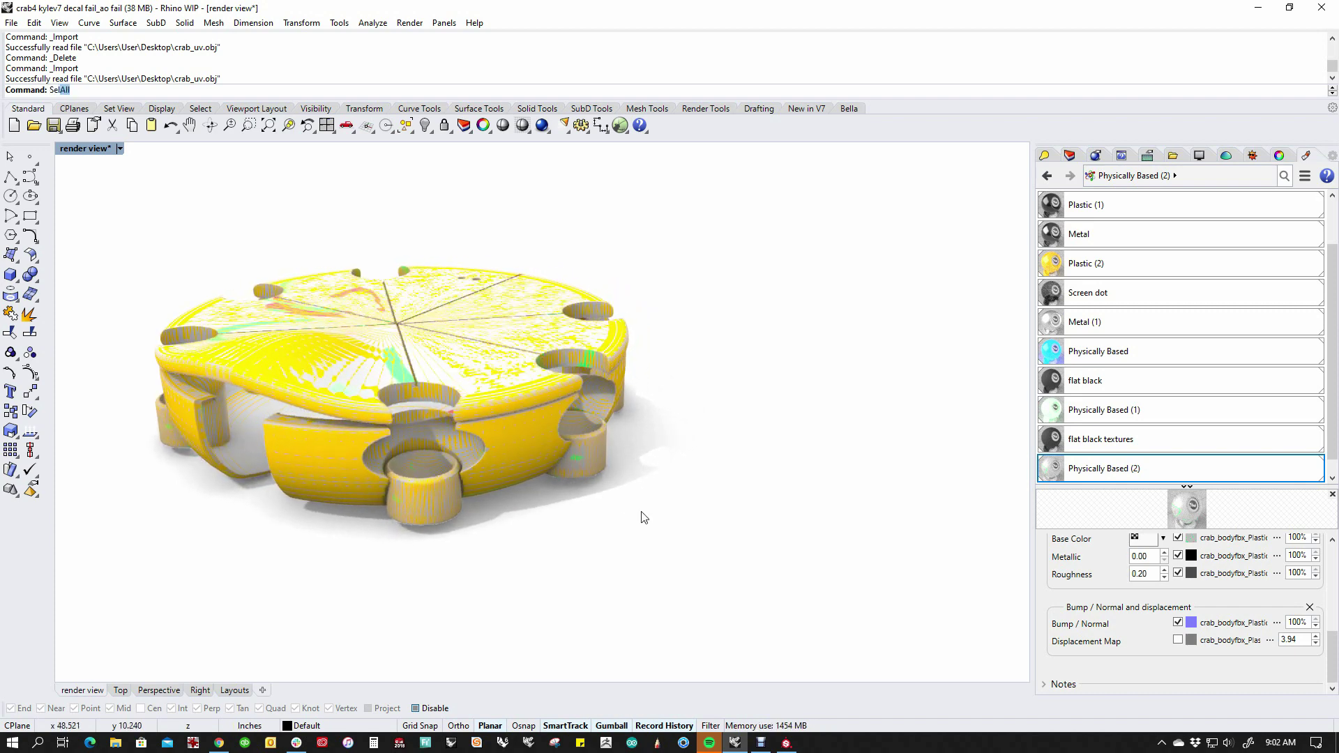
key("Return")
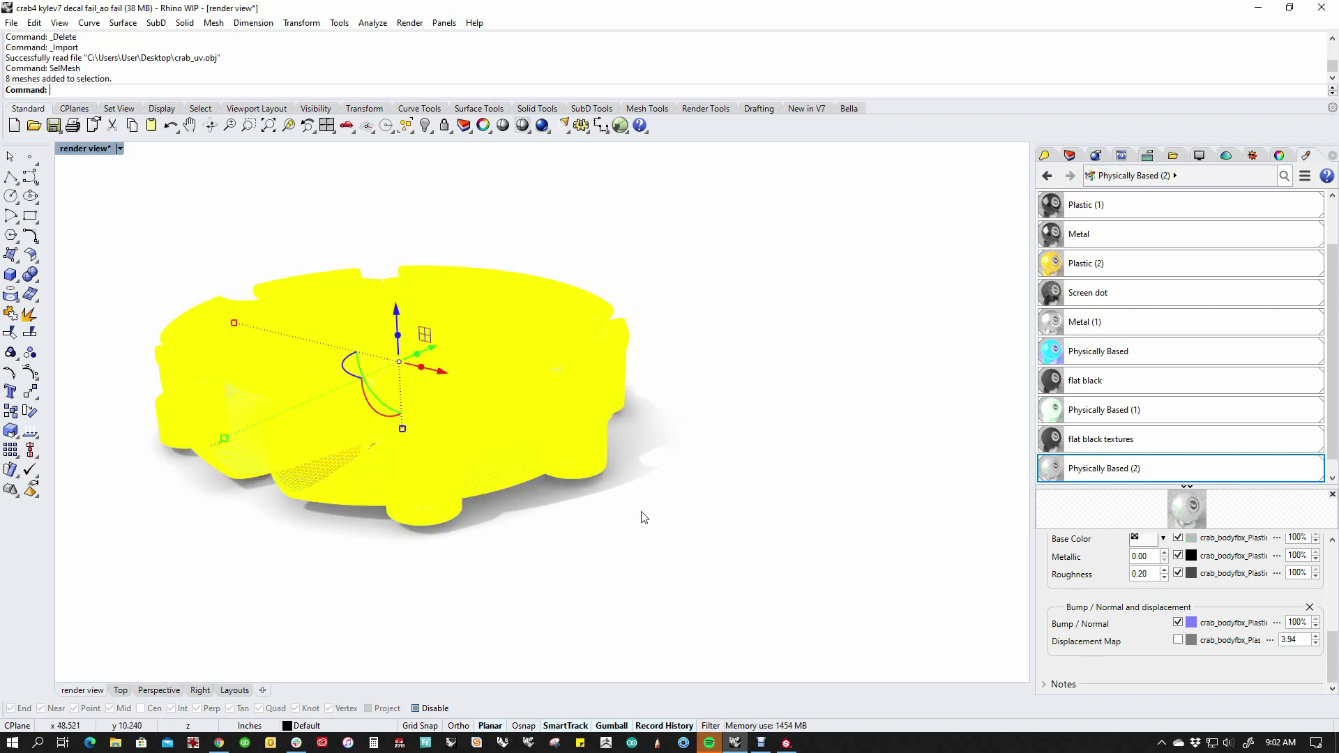
key("ctrl+g")
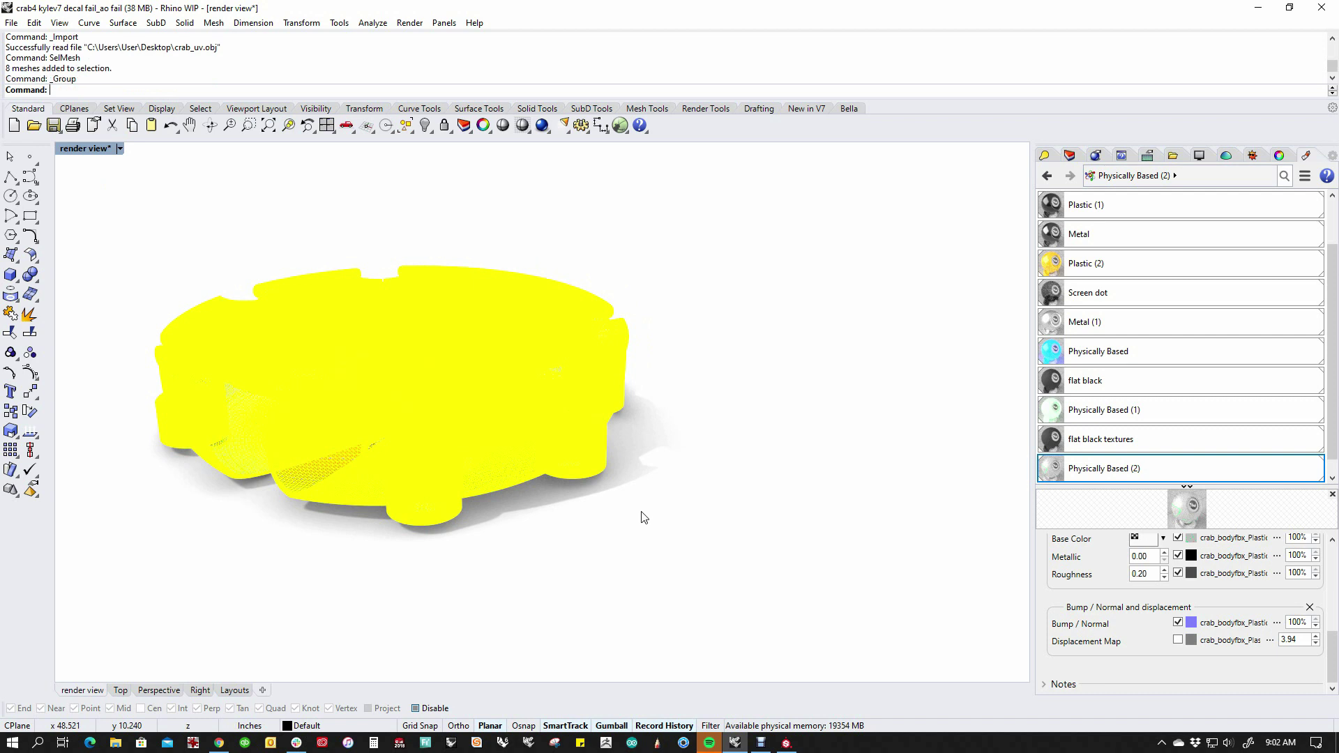
key("Escape")
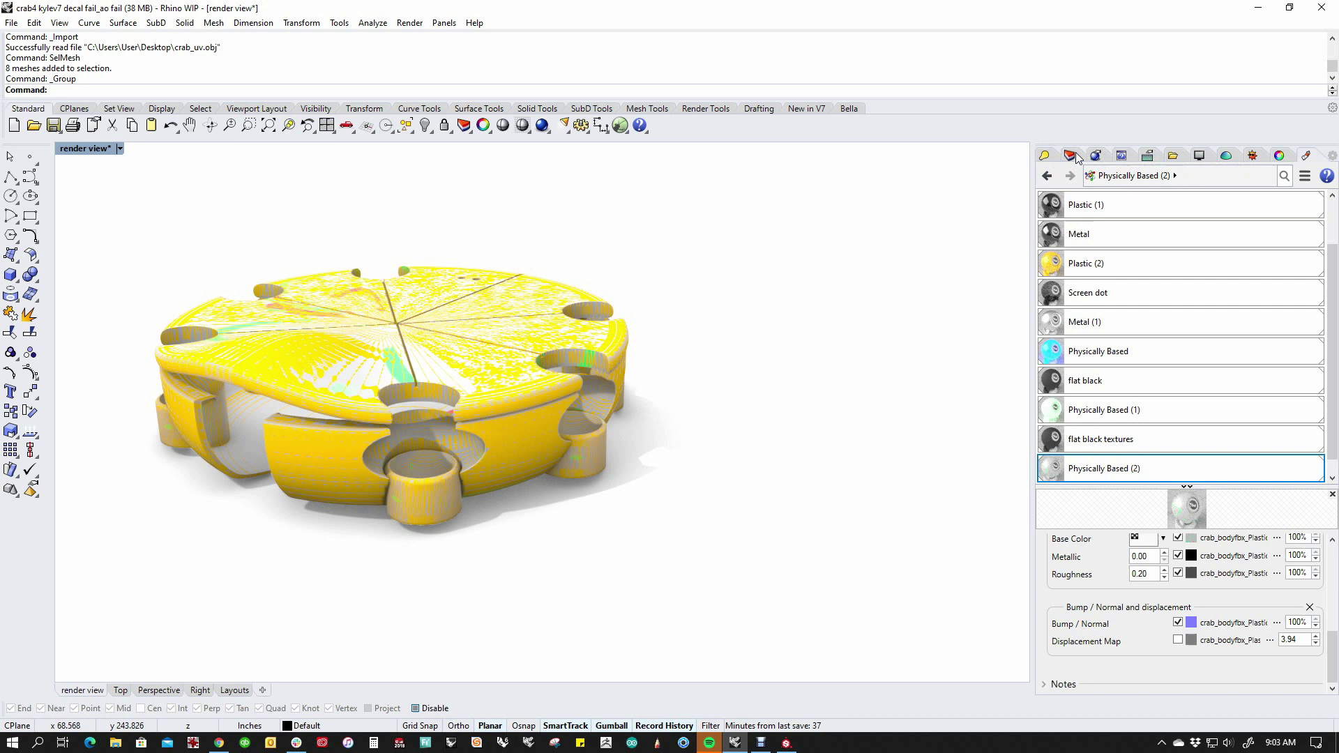
- Create a new layer named crabuv and move the imported meshes onto it
left_click(1044, 155)
left_click(1046, 174)
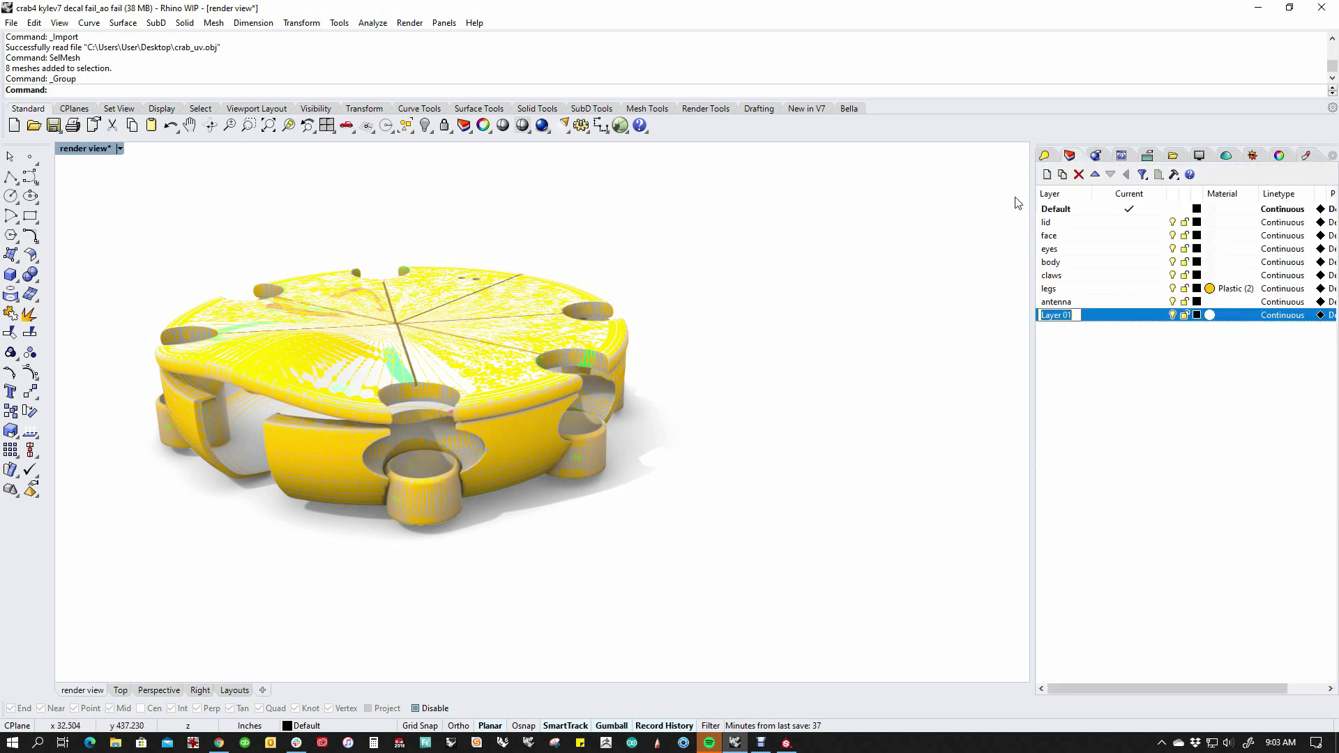
type("crab")
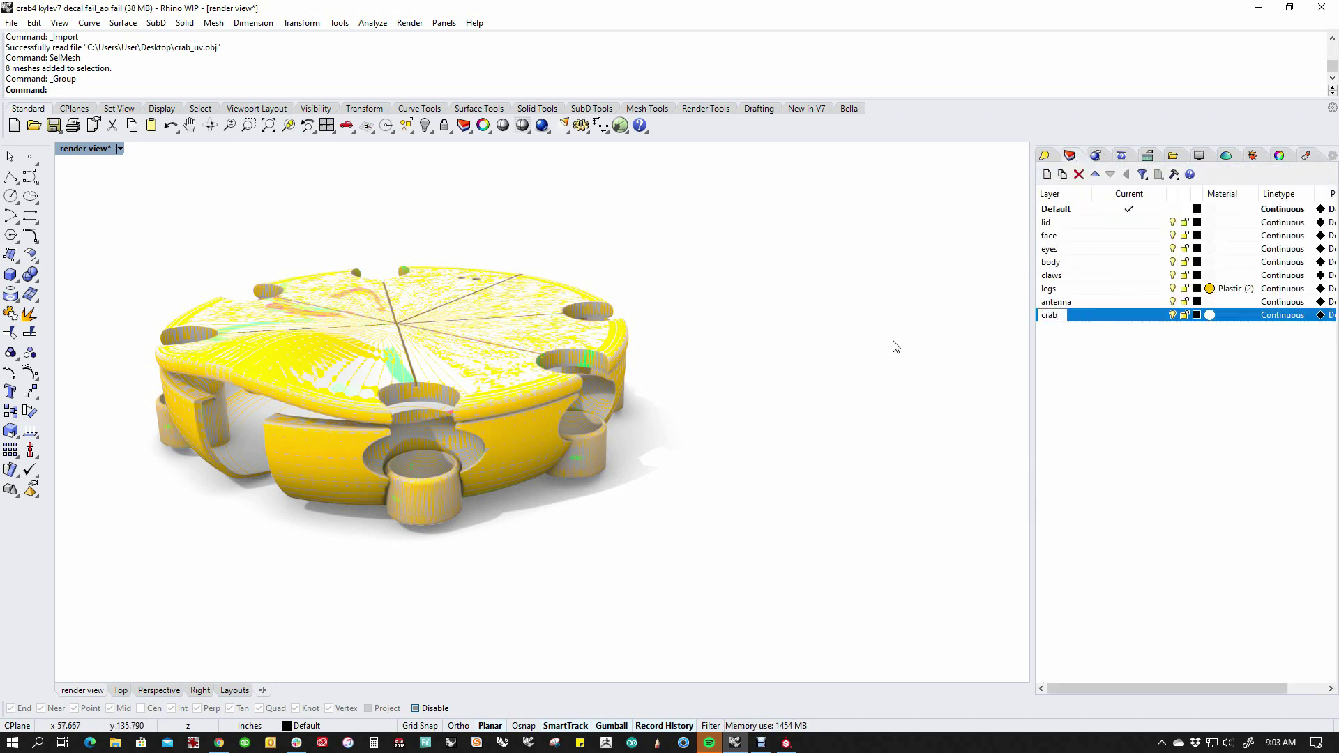
type("uv")
key("Return")
type("SelMesh")
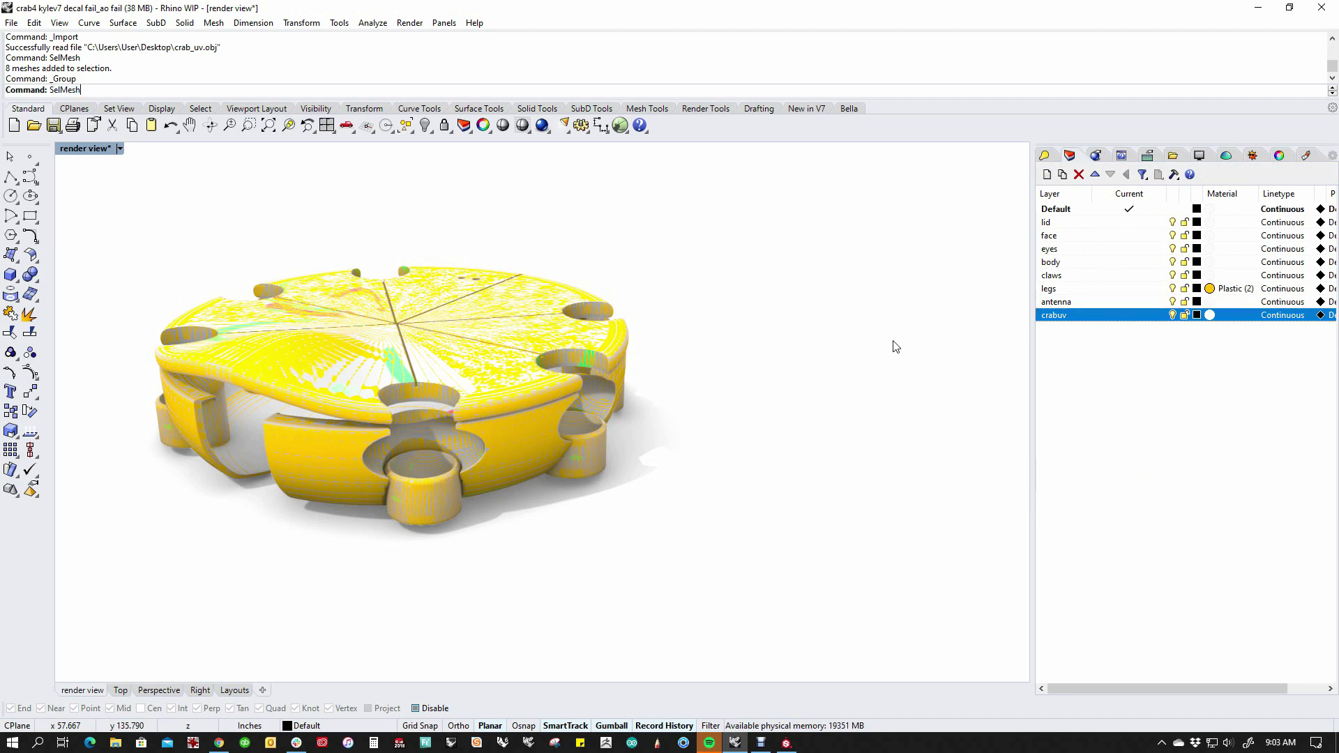
key("Return")
right_click(1067, 315)
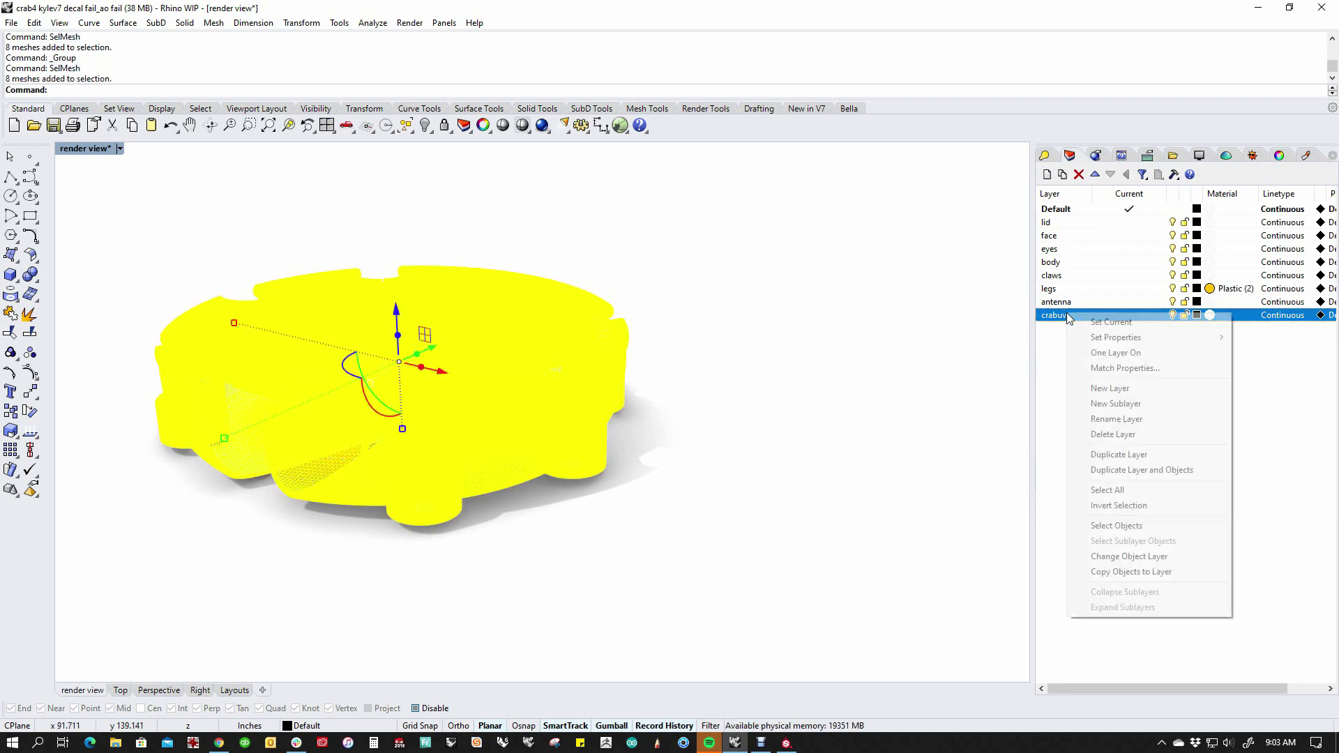
left_click(1115, 555)
key("Escape")
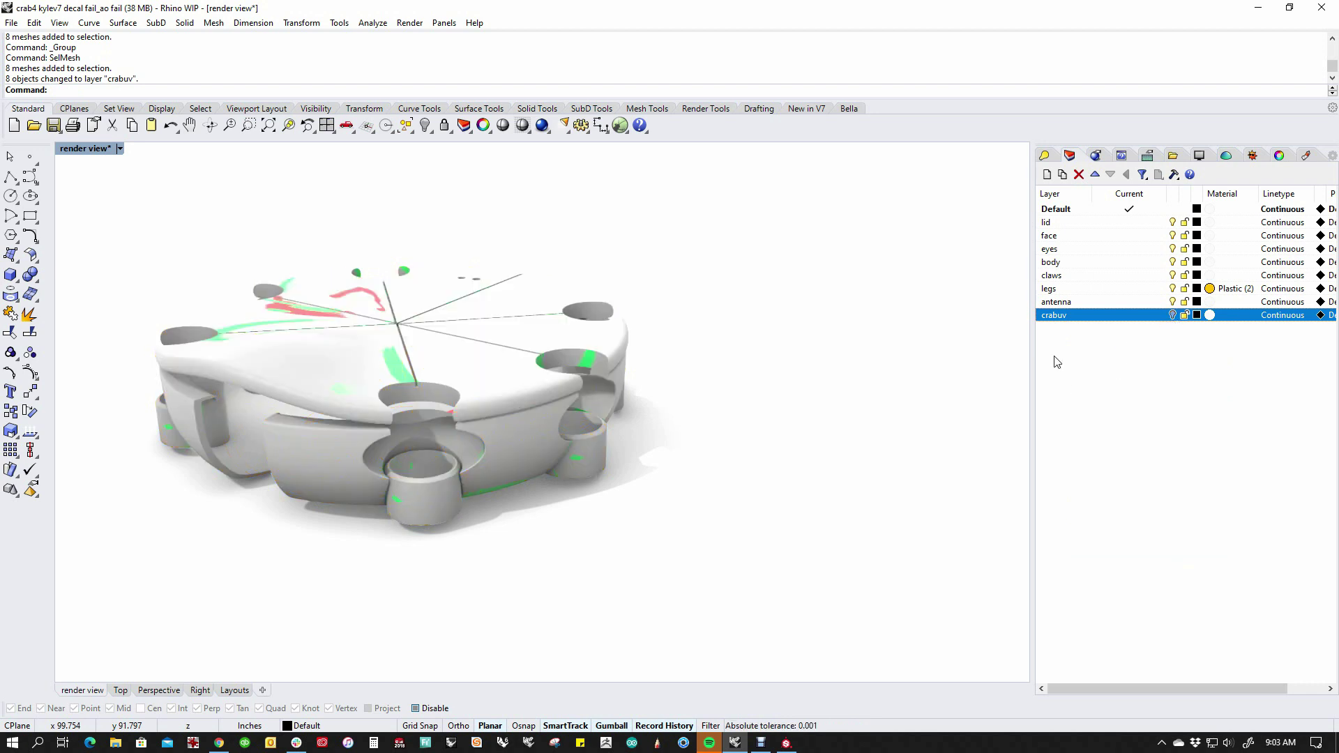
- Window-select the eight crab polysurfaces and start Custom Mapping from Properties > Texture Mapping
right_click_drag(766, 437, 819, 448)
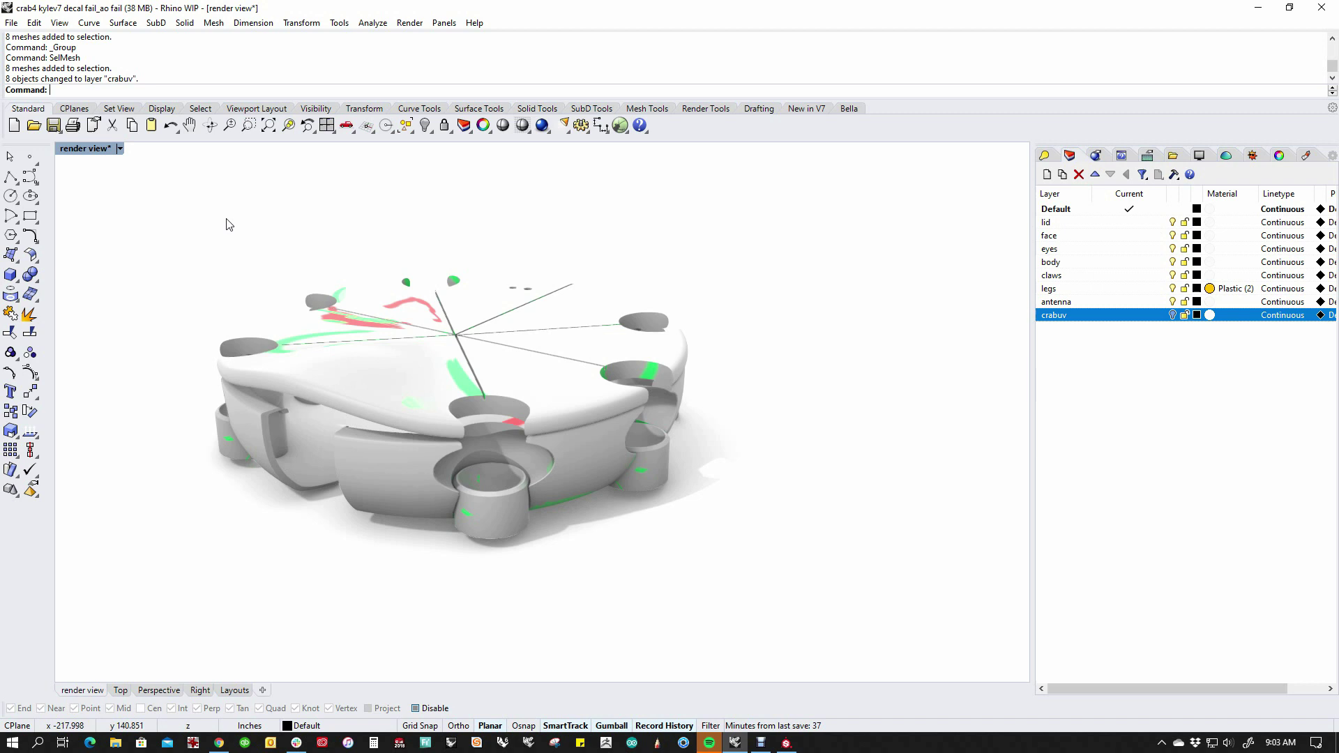
left_click_drag(149, 203, 827, 606)
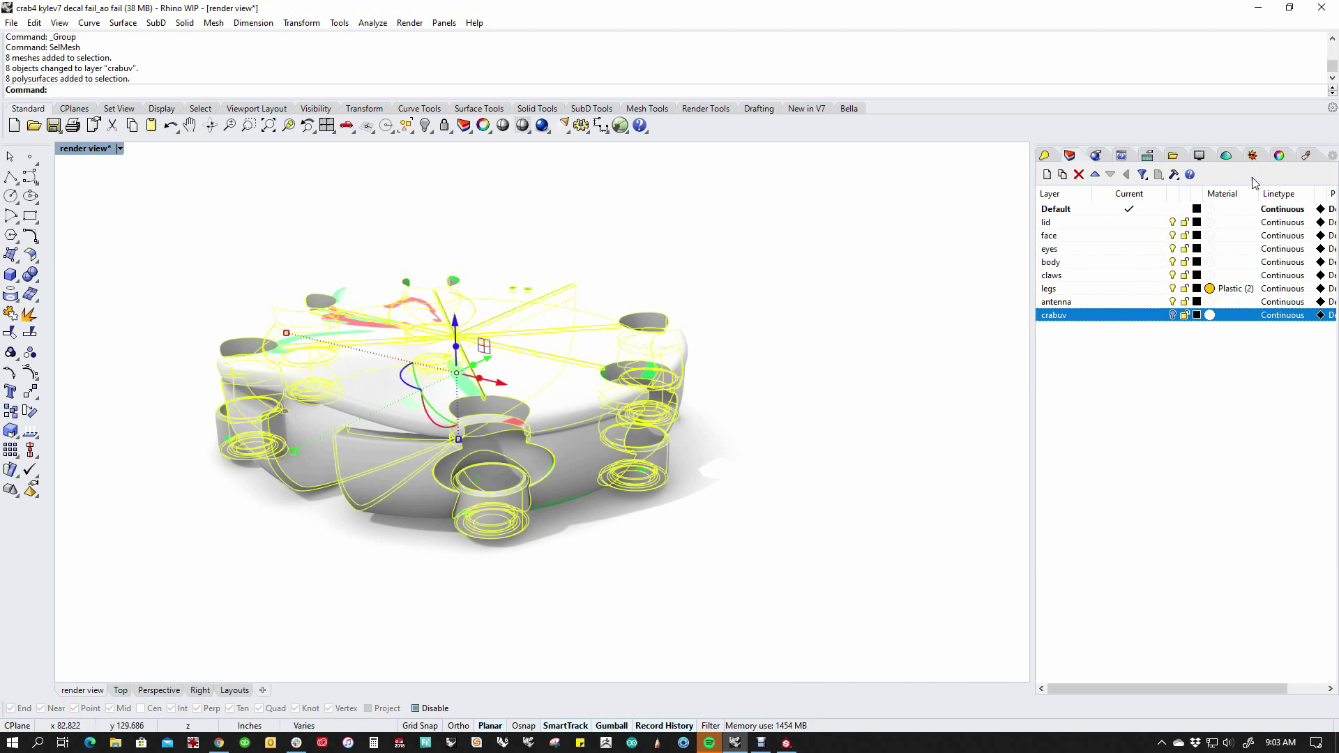
left_click(1280, 155)
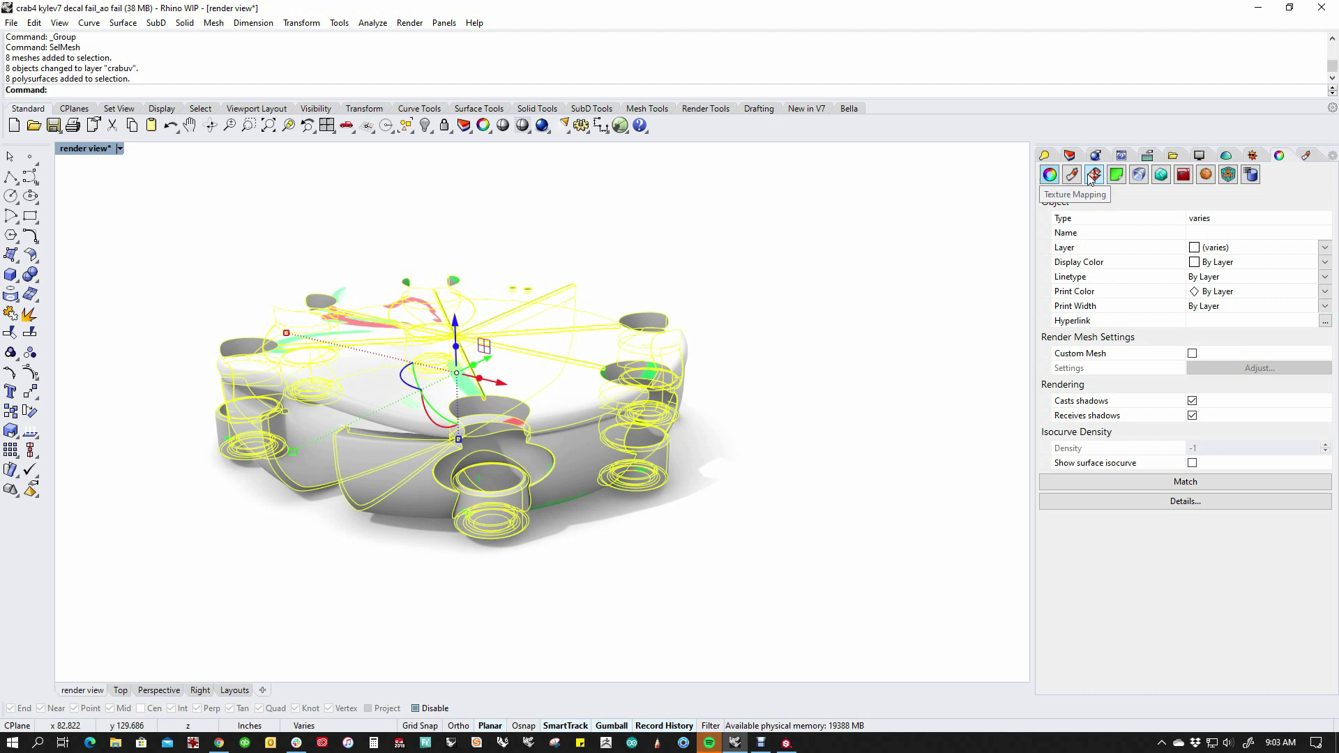
left_click(1096, 174)
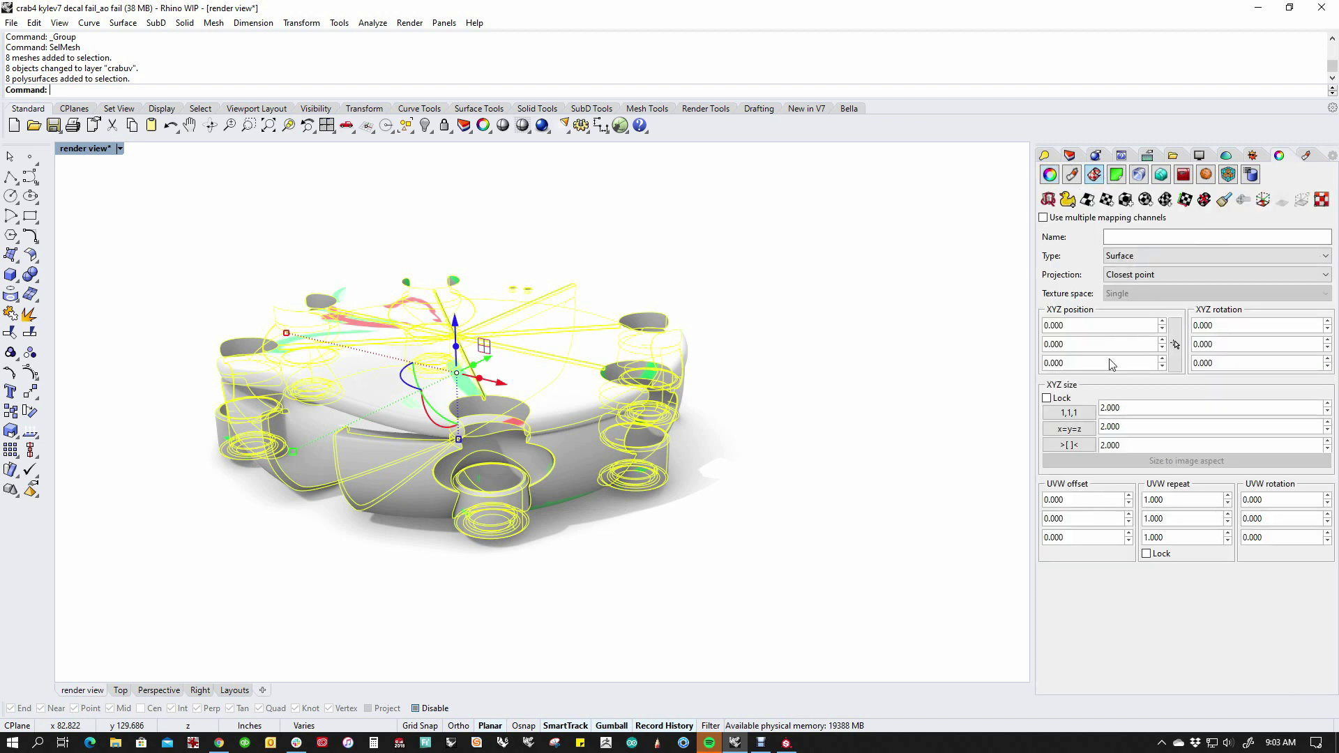
left_click(1067, 200)
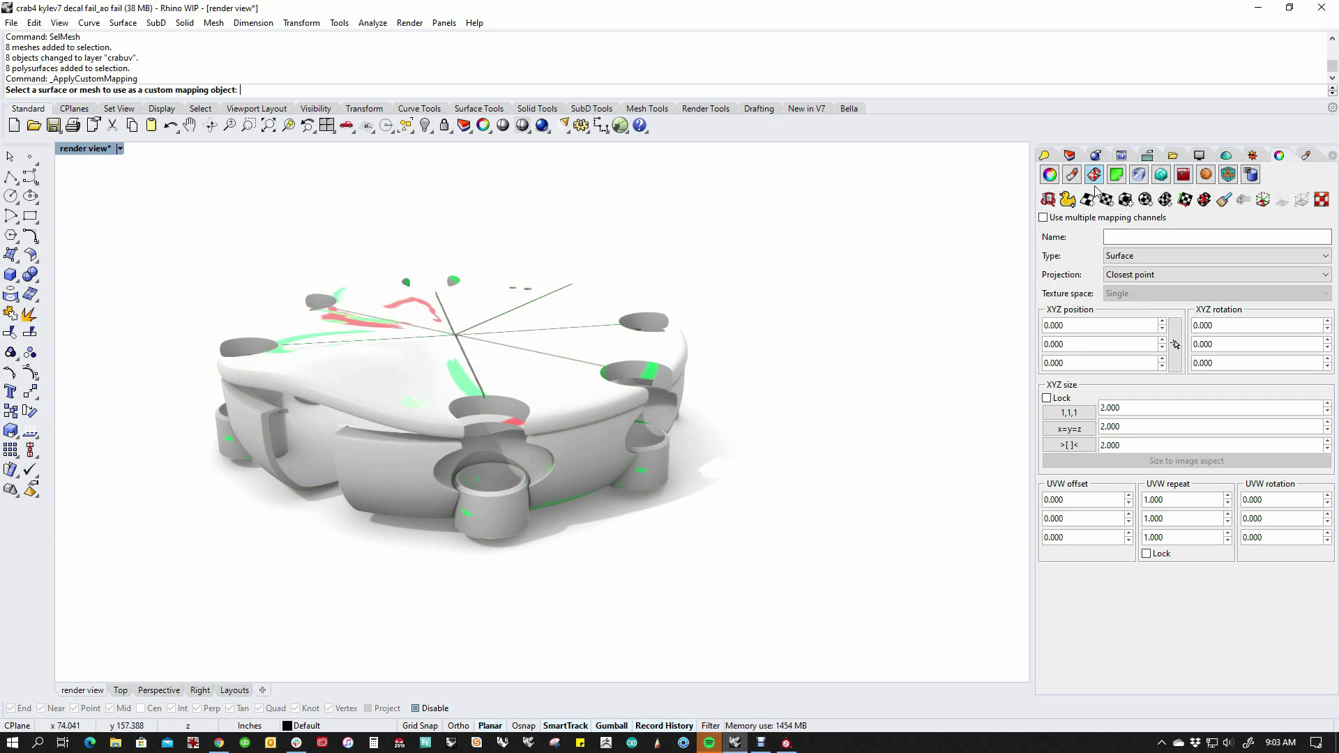
left_click(1070, 156)
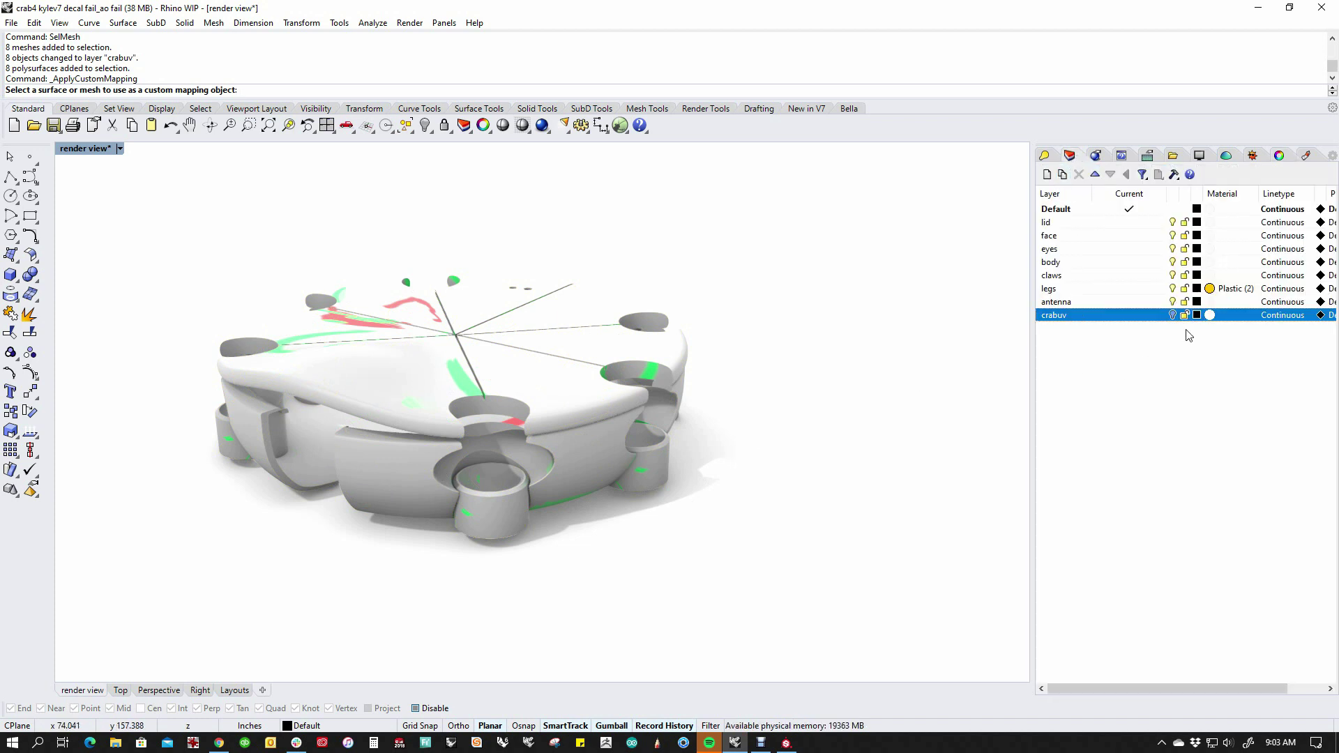
- Show crabuv, pick its UV meshes as the custom mapping objects, then hide crabuv again
left_click(1172, 315)
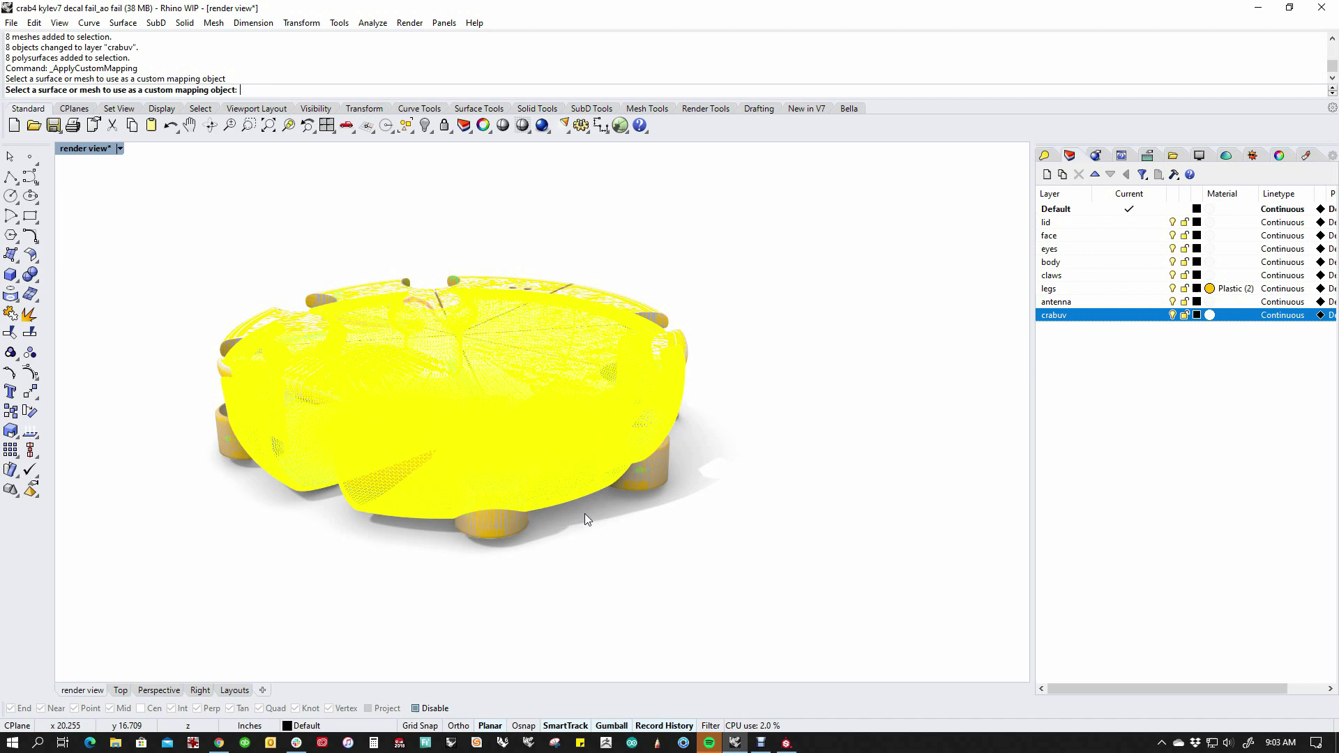
left_click(627, 534)
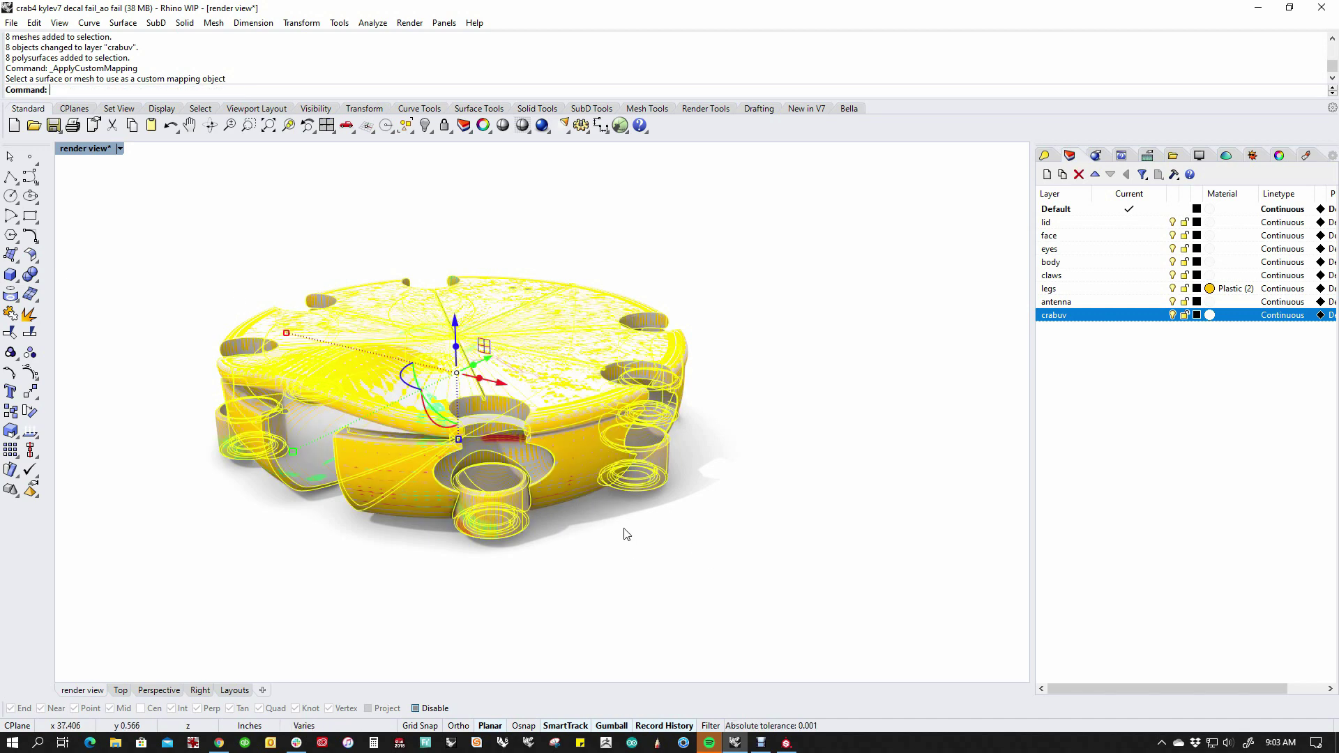
key("Return")
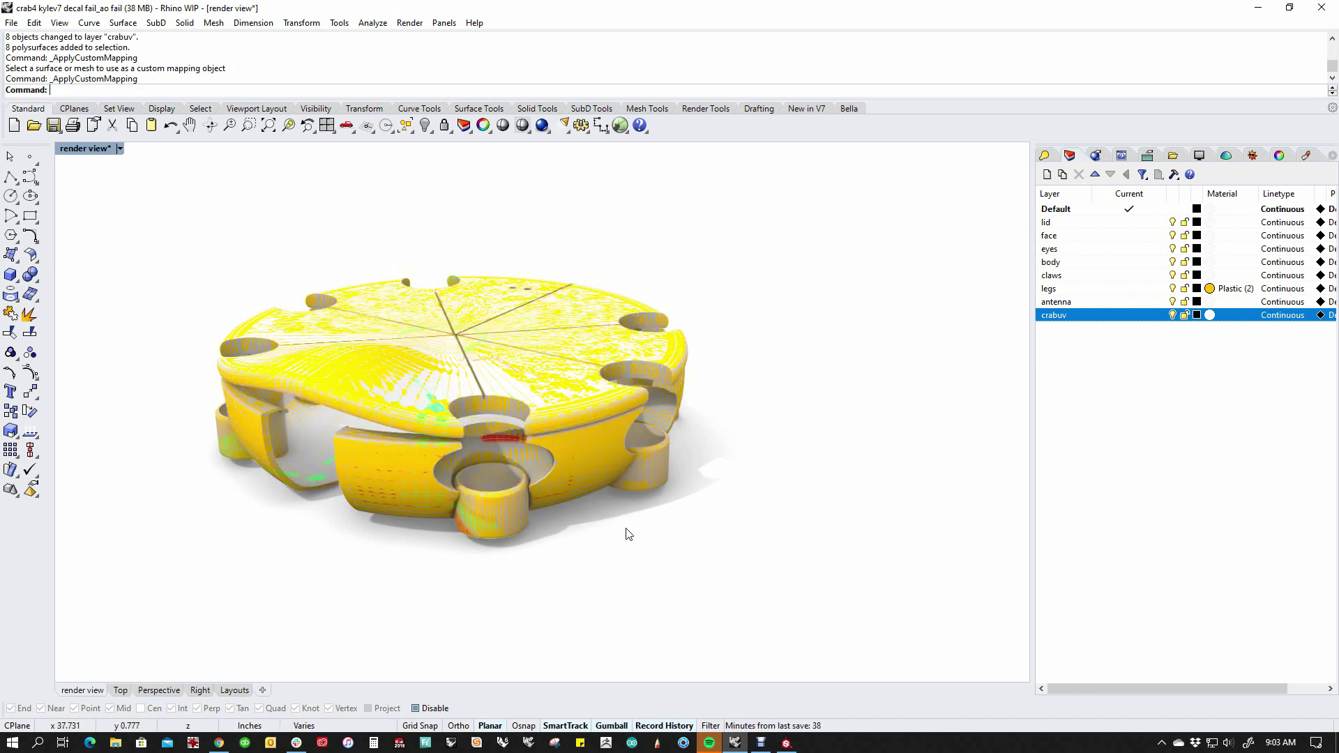
left_click(600, 516)
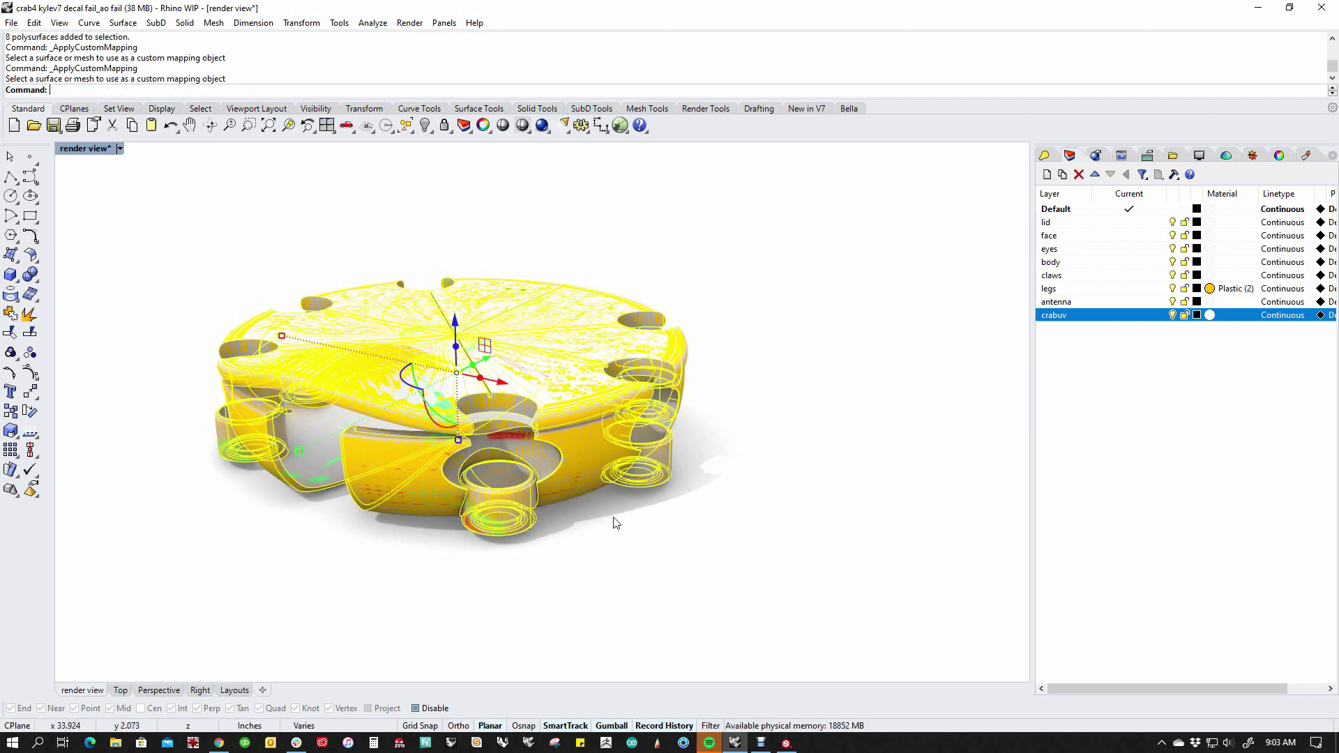
left_click(544, 548)
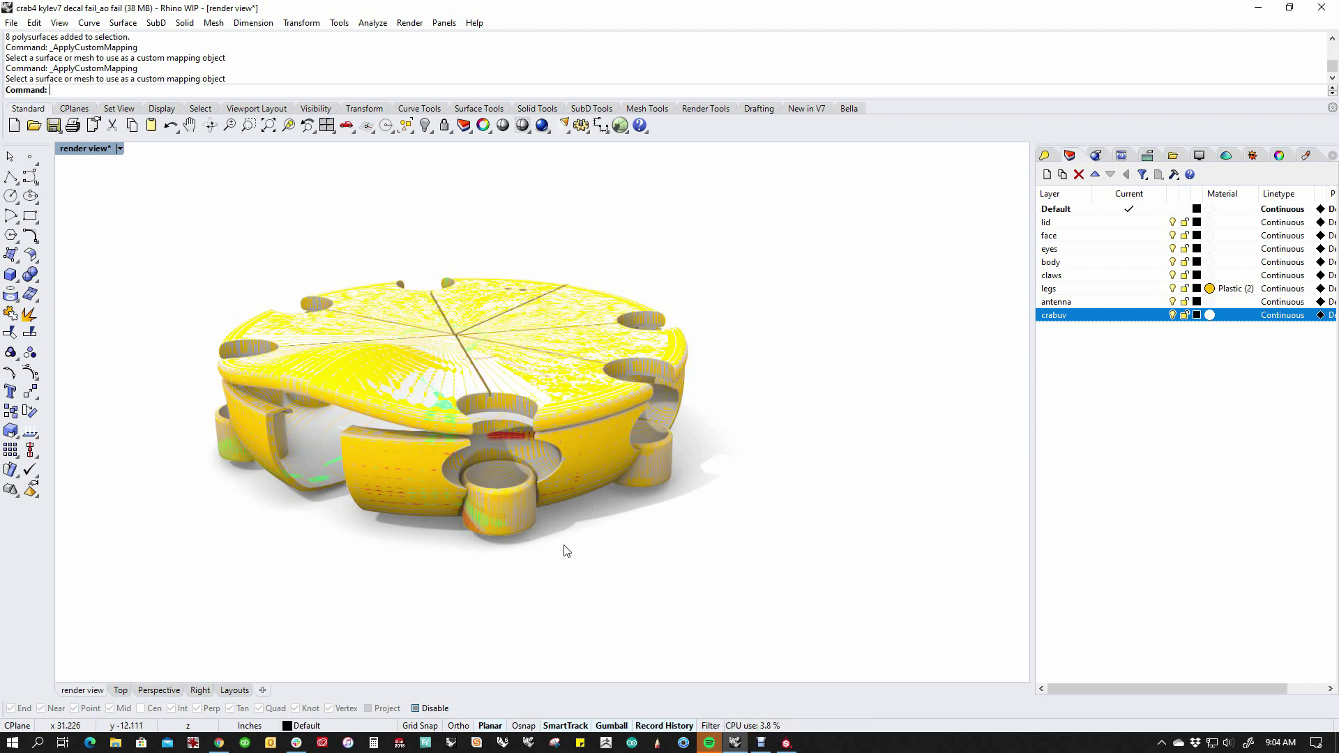
right_click_drag(566, 551, 555, 541)
left_click(1172, 314)
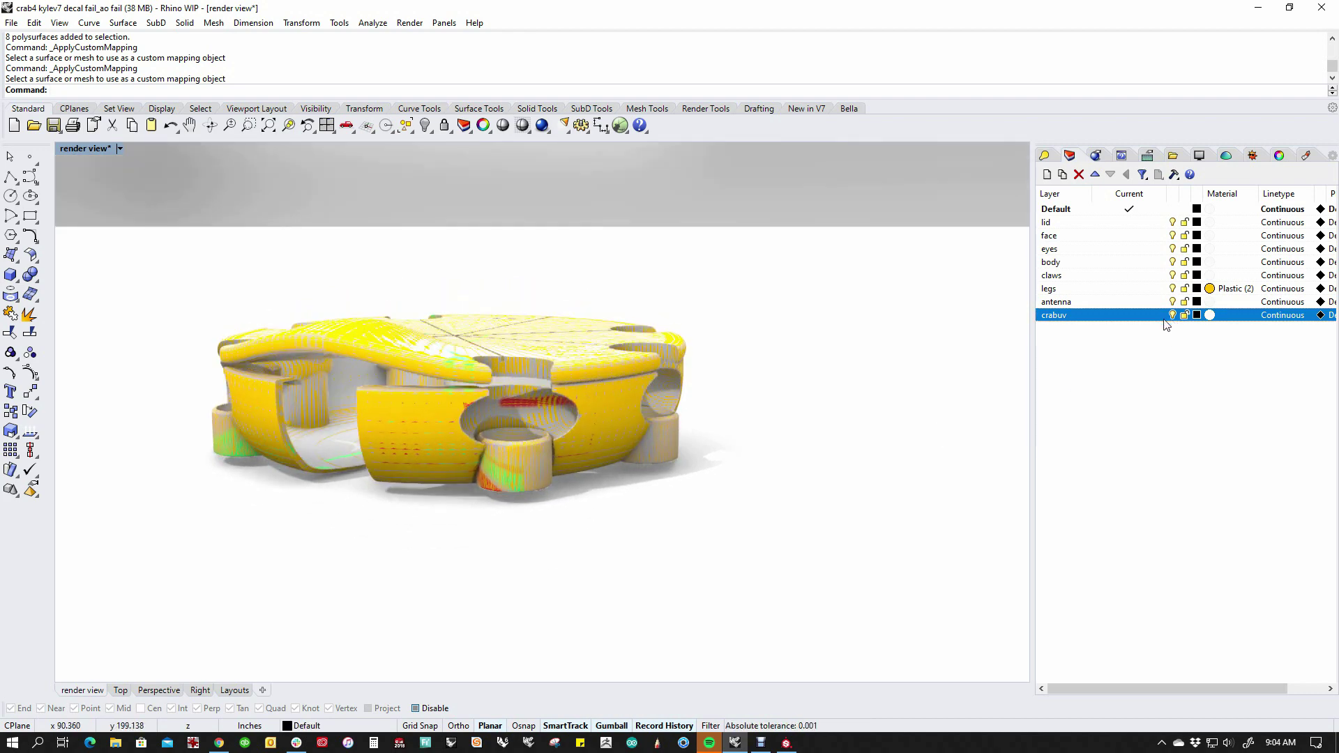
right_click_drag(750, 535, 645, 580)
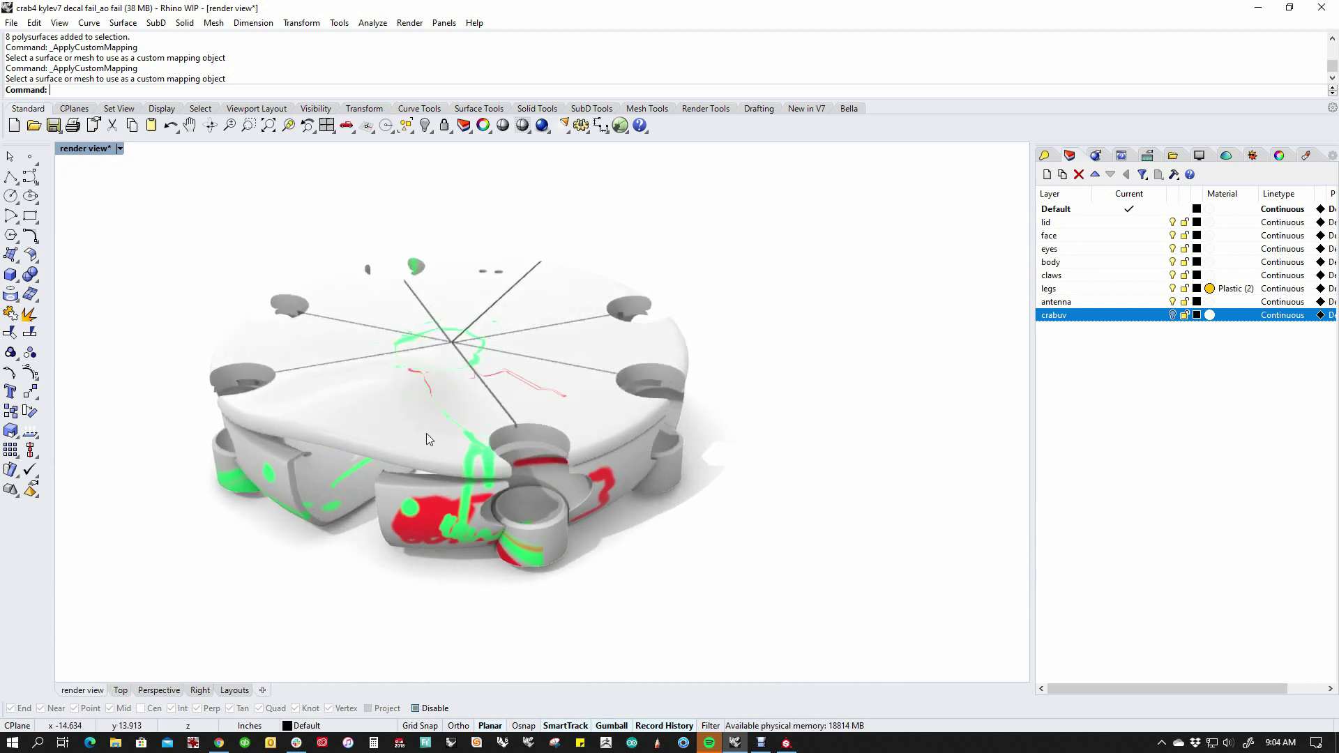
- Give the lid a custom mapping from its crabuv UV mesh, then view it from above
left_click(374, 446)
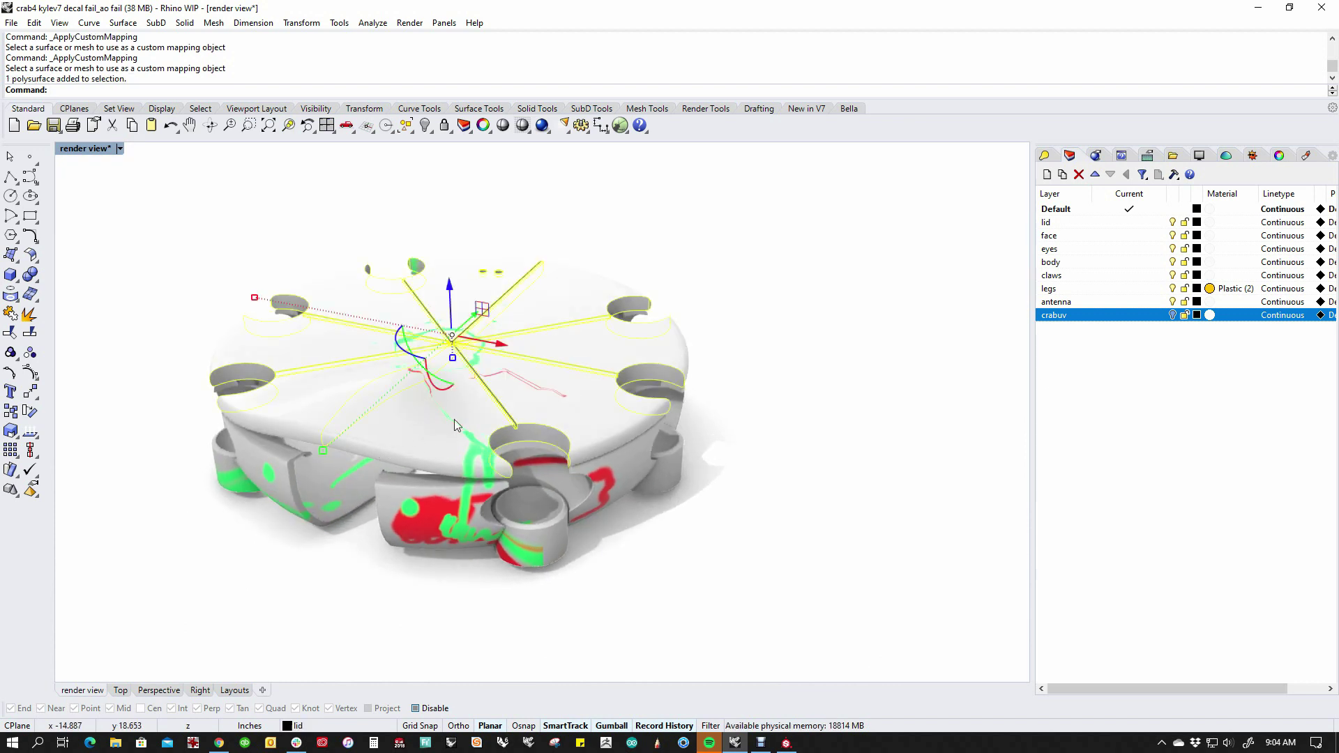
left_click(1279, 159)
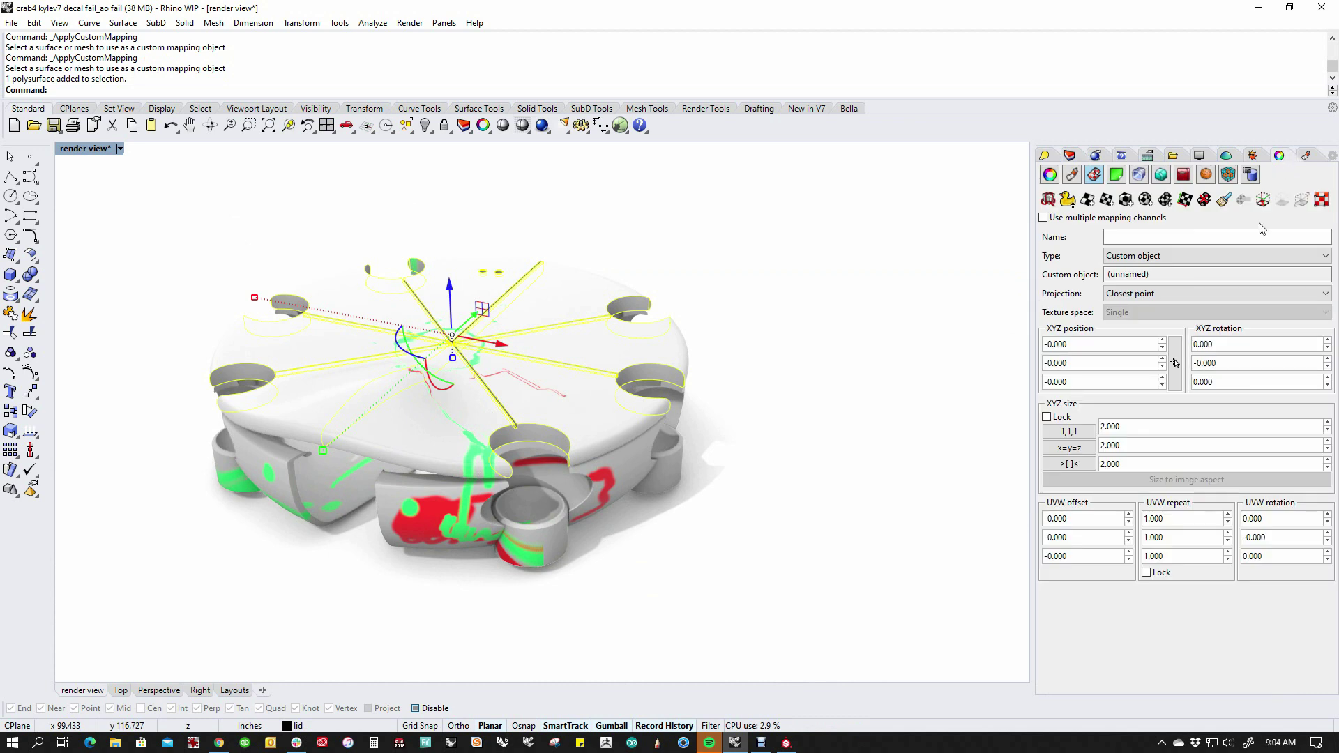
left_click(1067, 199)
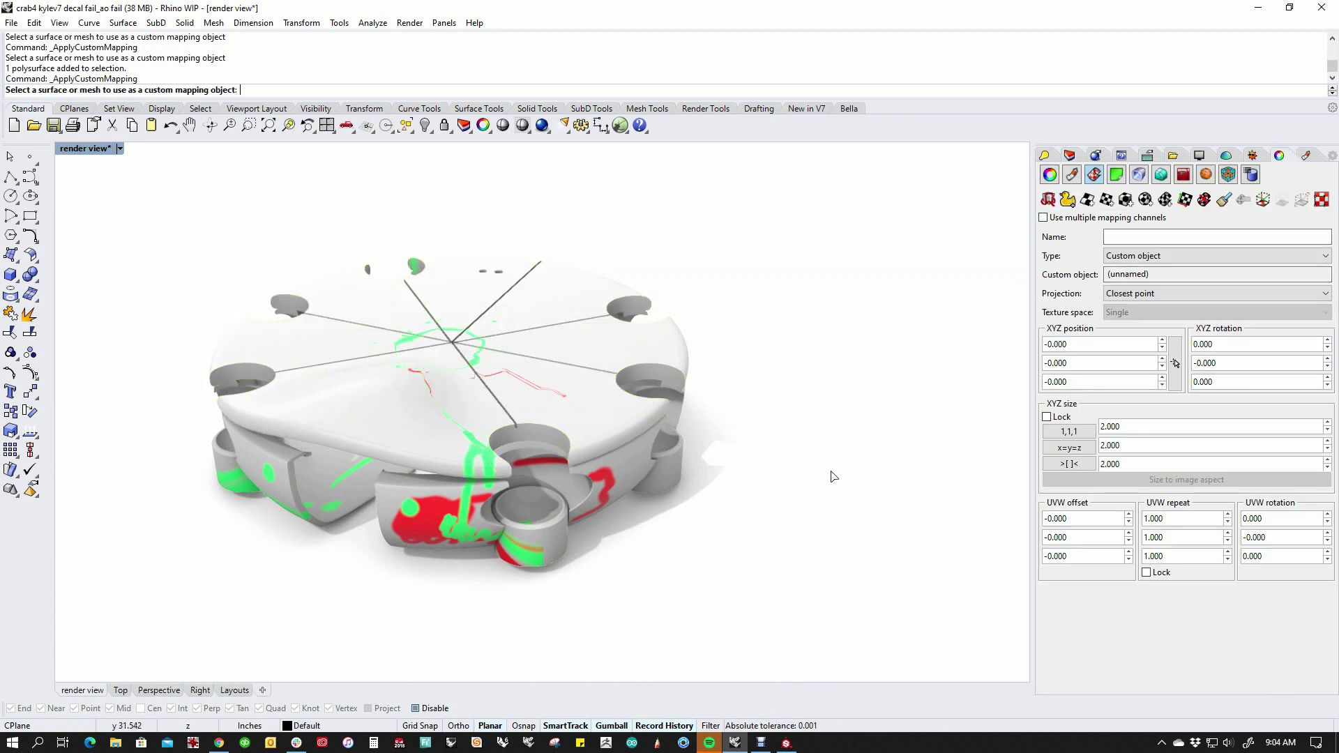
left_click(1071, 155)
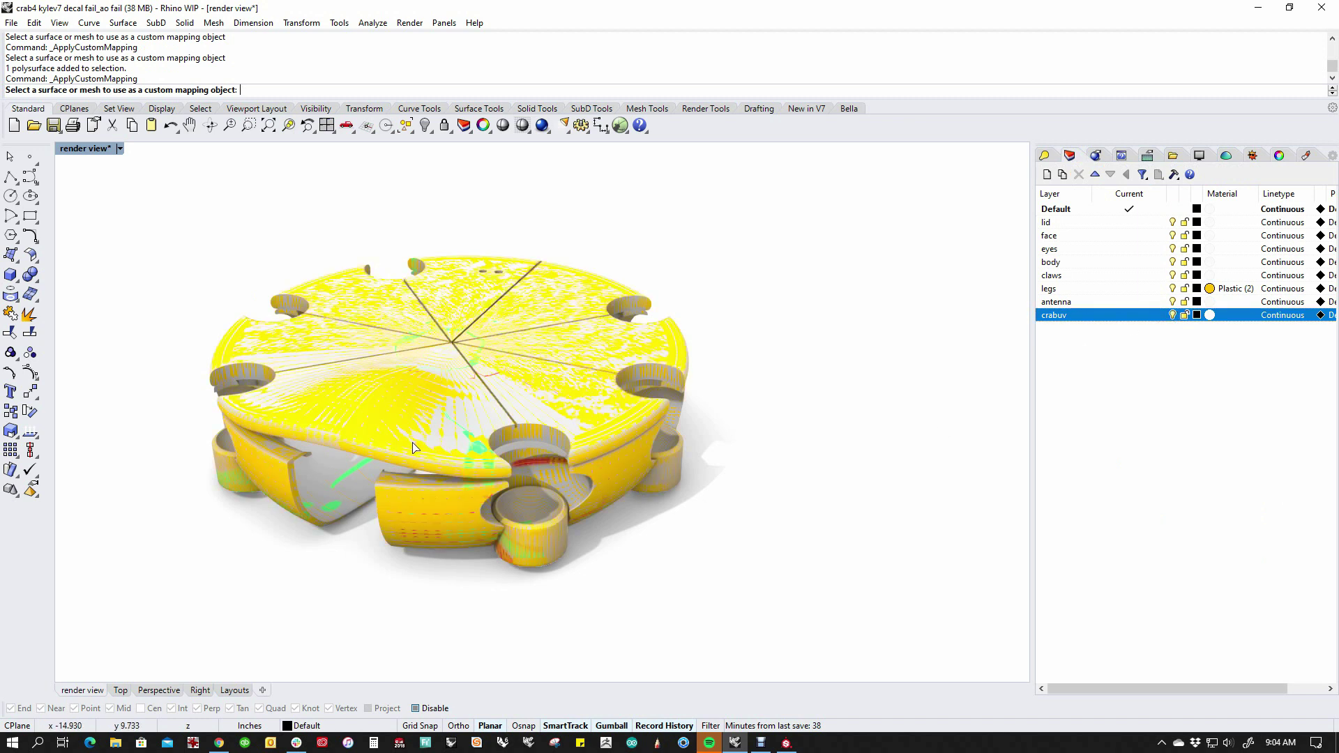
left_click(386, 451)
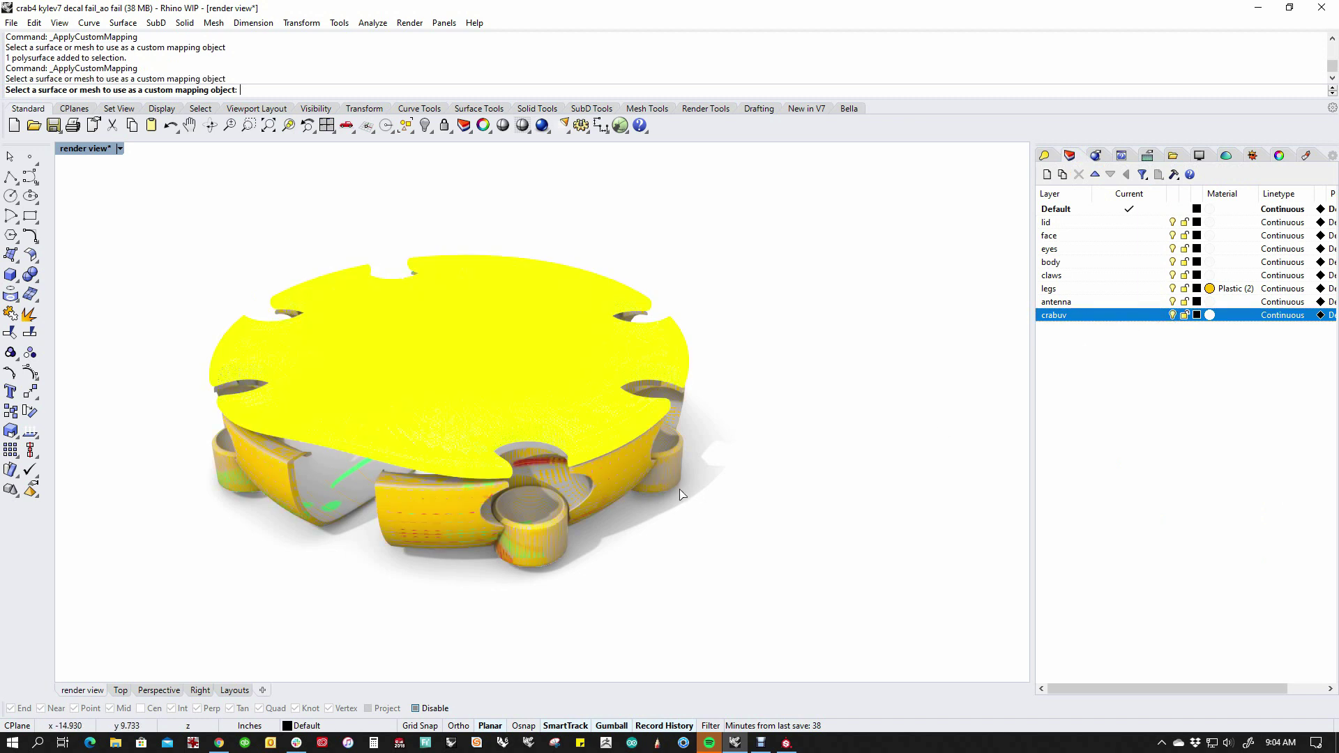
key("Return")
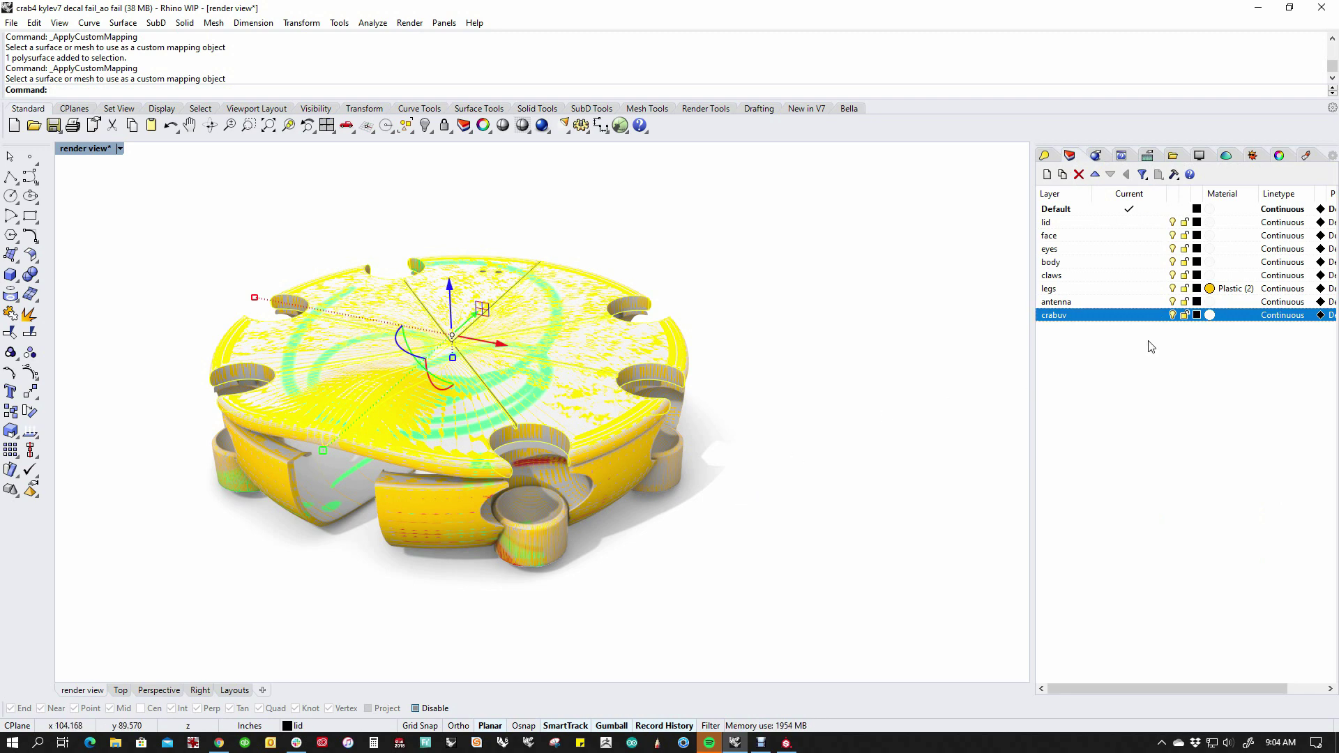
left_click(793, 526)
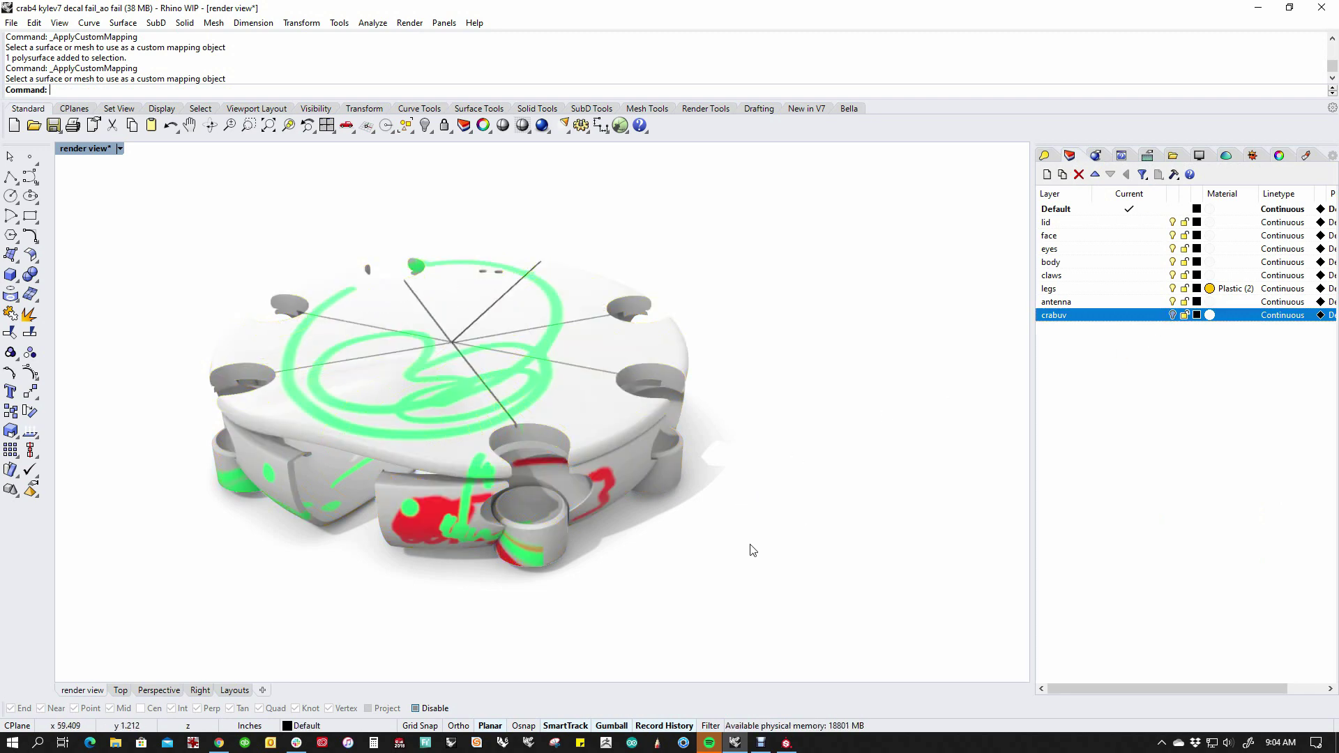
right_click_drag(819, 469, 920, 335)
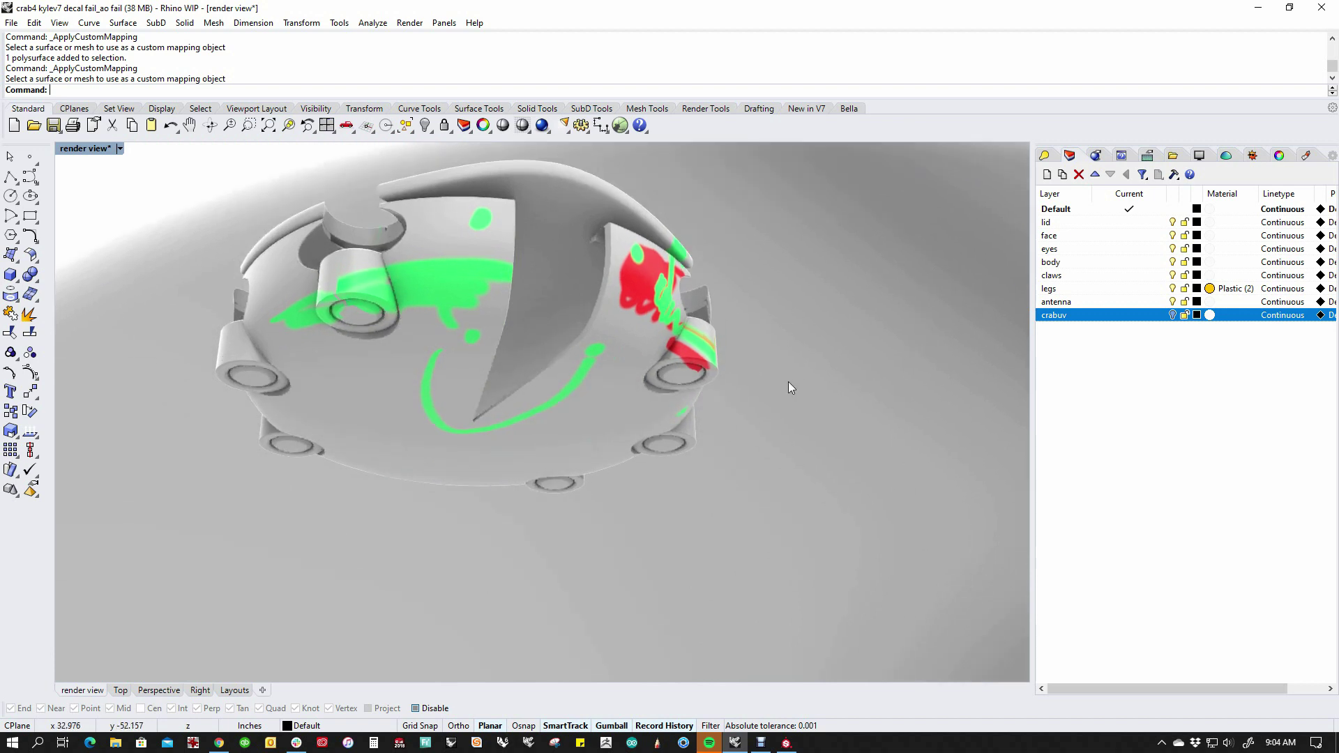
- Begin a custom mapping on one leg part, then cancel it and clear the selection
left_click(718, 360)
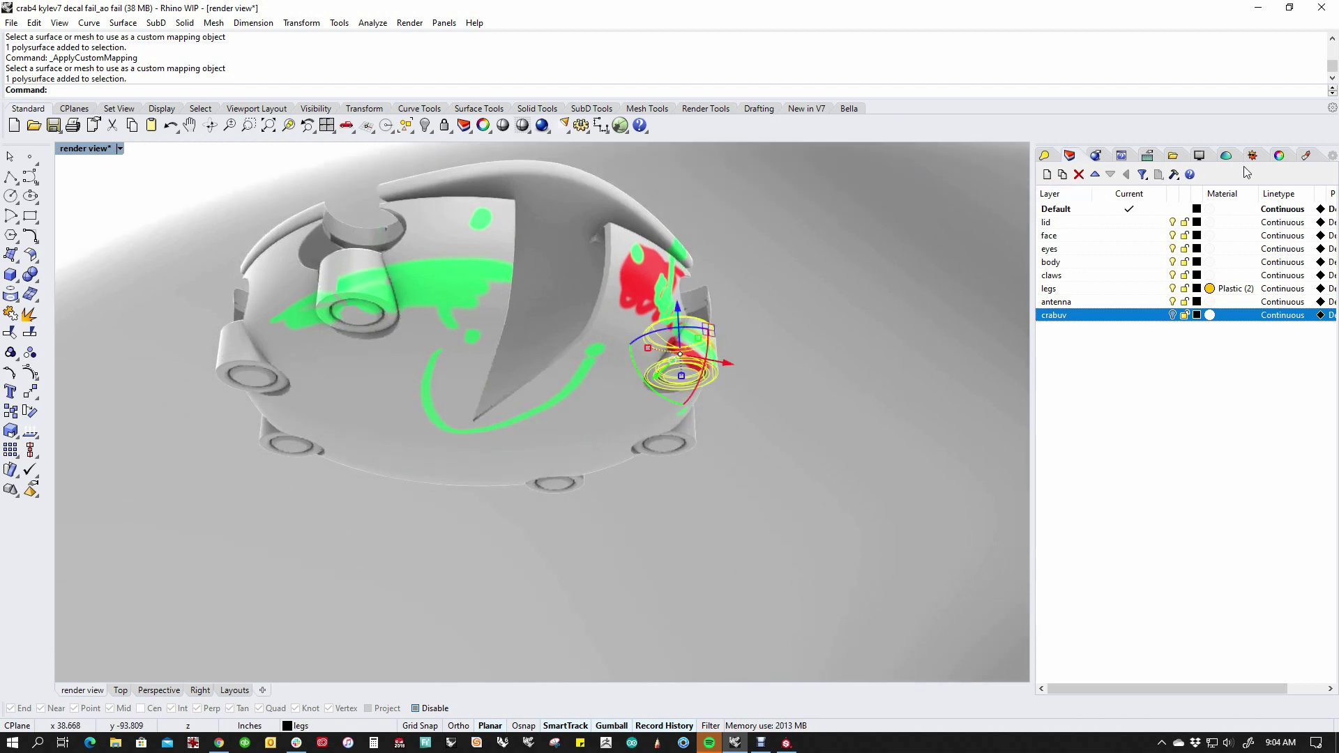
left_click(1276, 156)
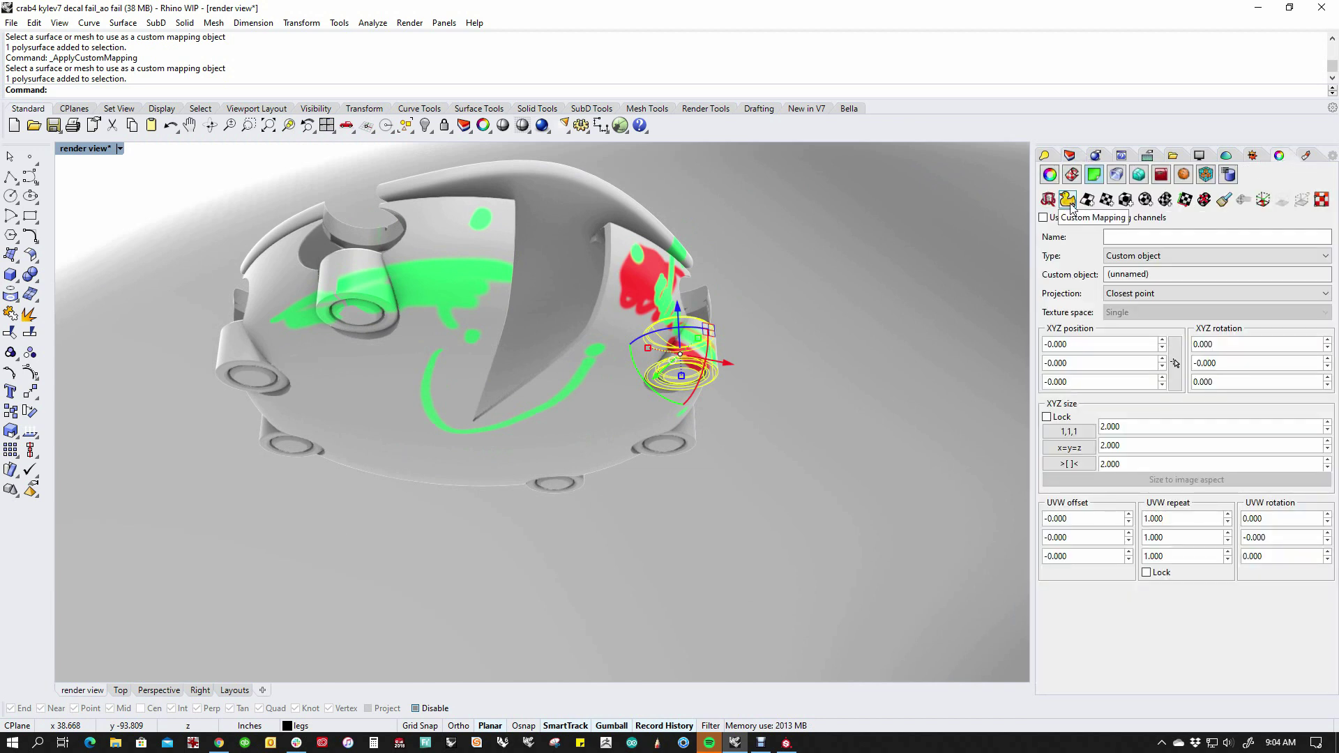
key("Return")
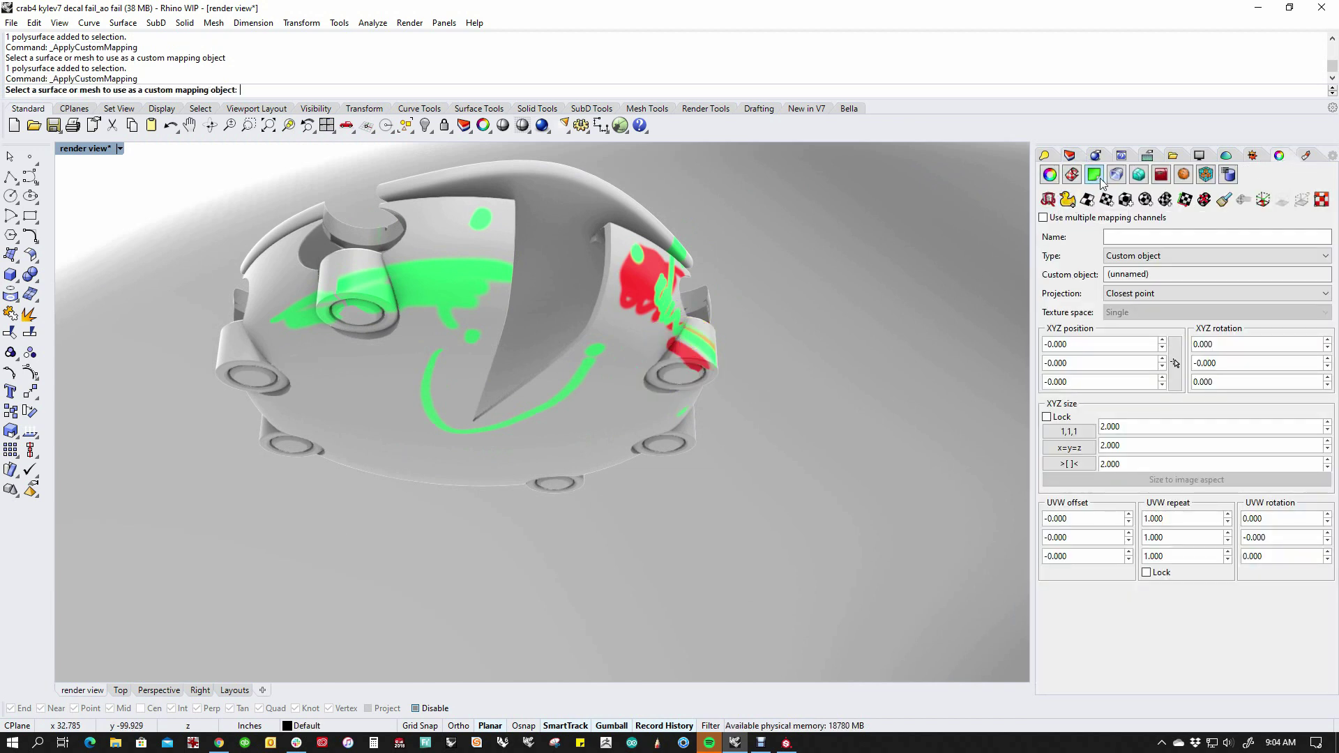
left_click(1069, 156)
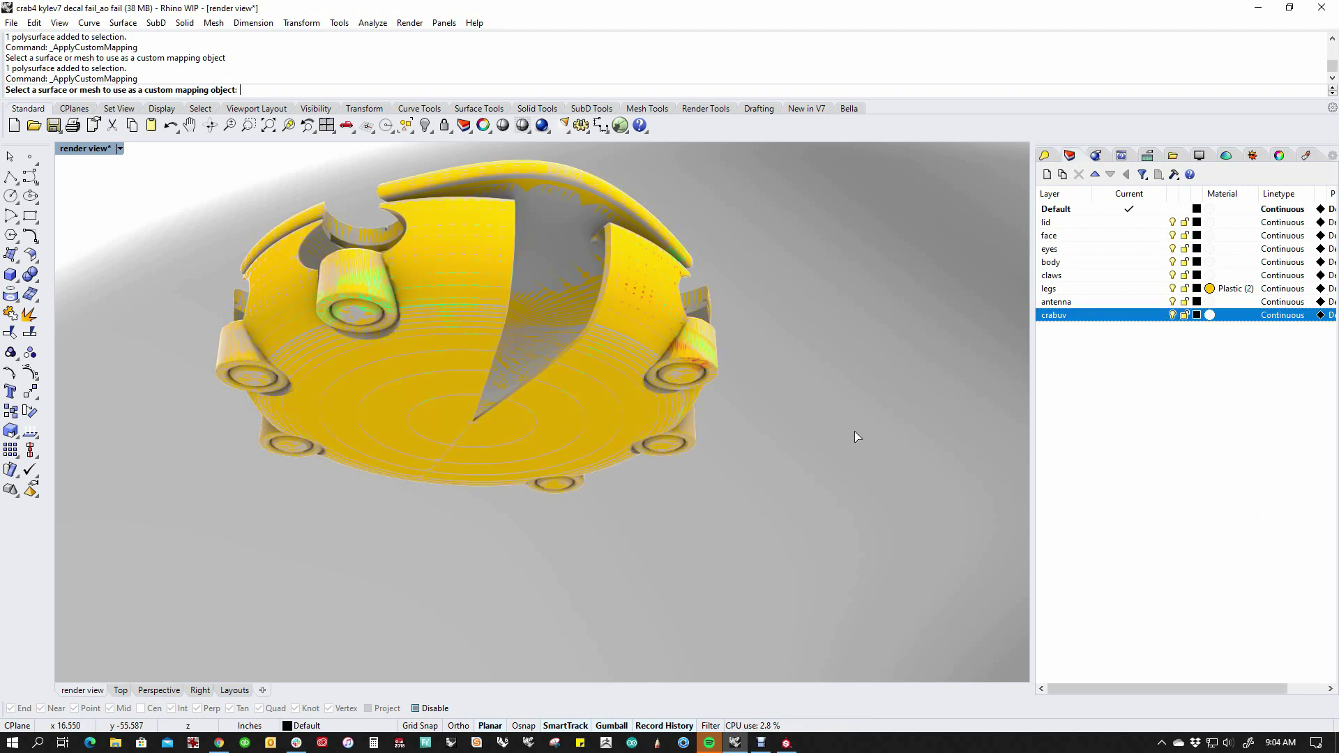
key("Escape")
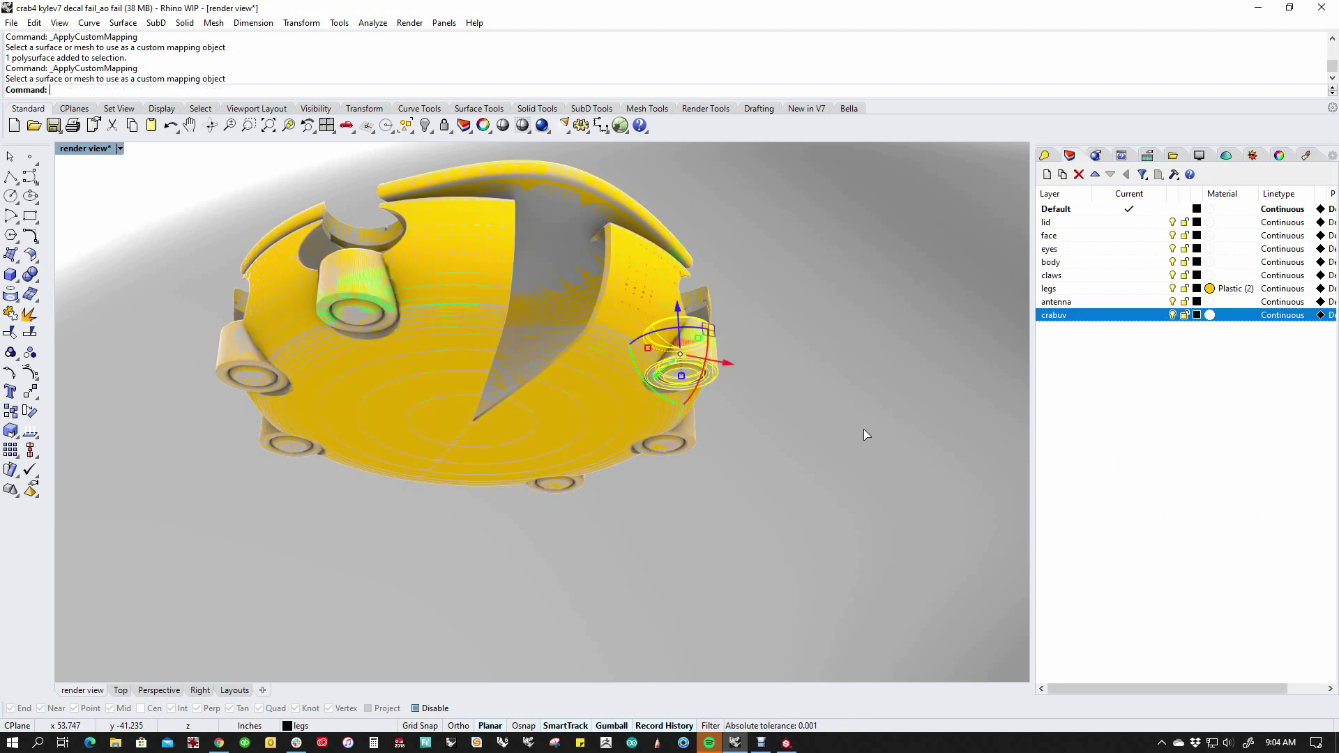
key("Escape")
- Give the first leg polysurface a custom mapping that uses the leg itself as the mapping object
left_click(682, 449)
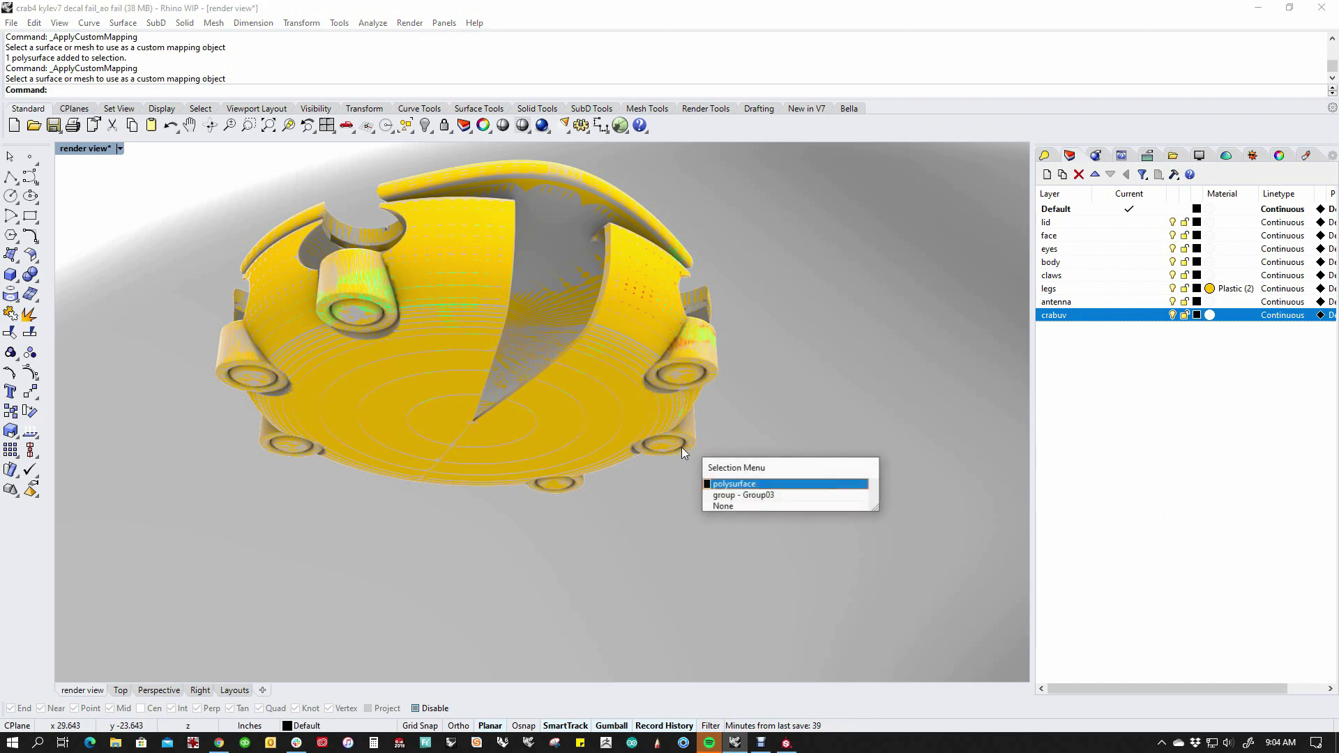
left_click(724, 486)
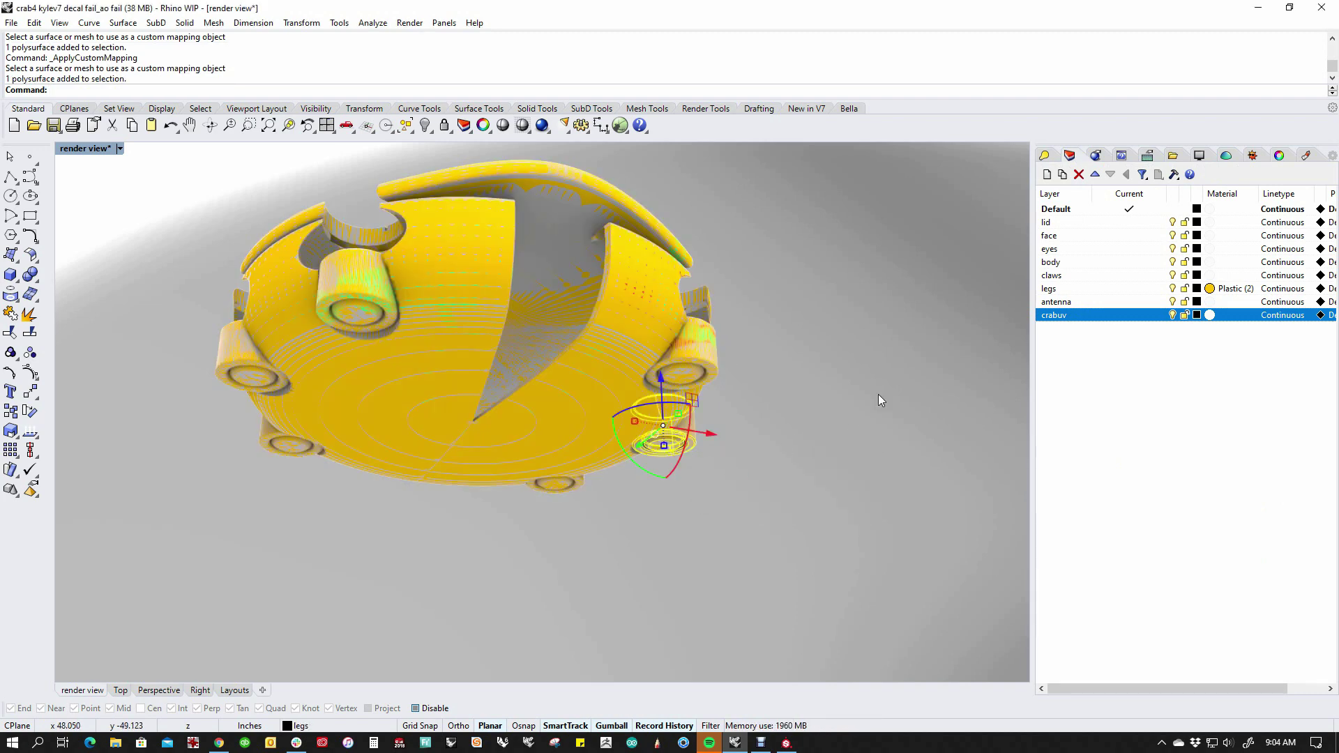
left_click(1279, 155)
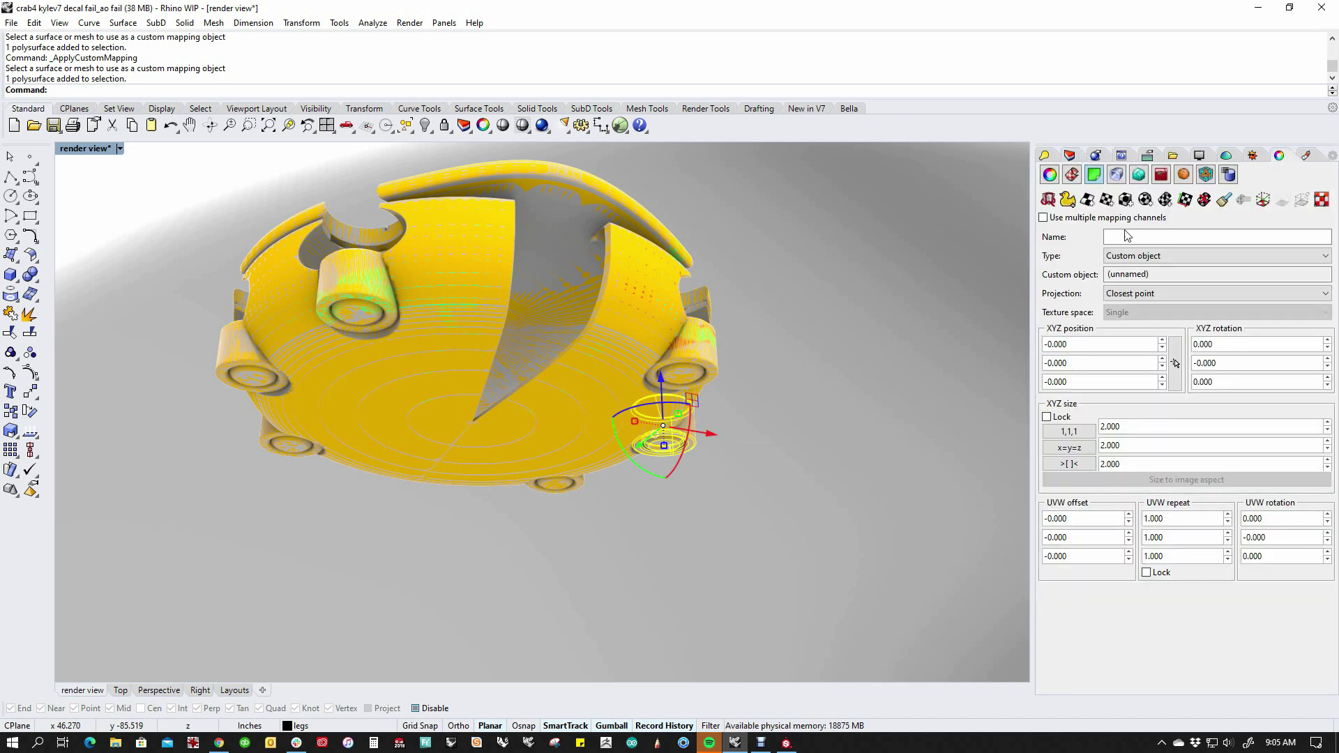
left_click(1067, 199)
left_click(683, 453)
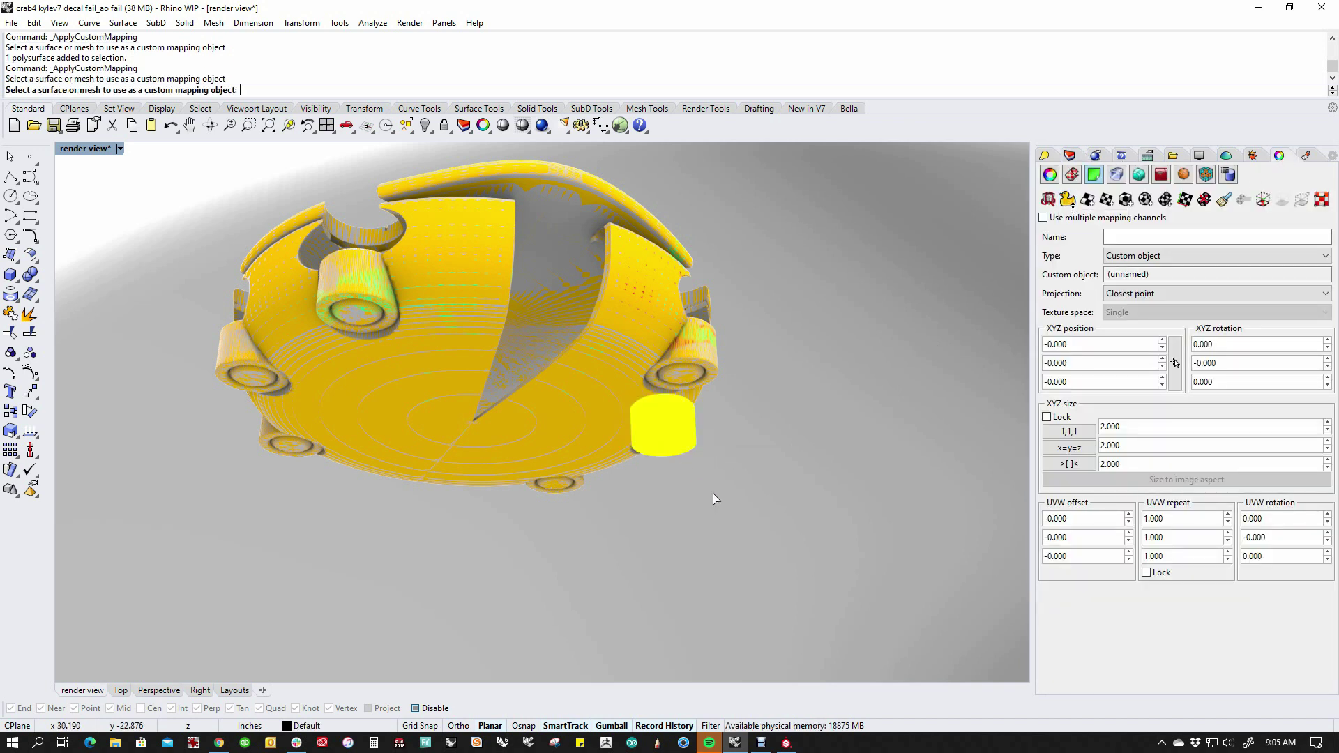
- Custom-map another leg on the underside, using that leg cylinder as its own mapping object
left_click(561, 487)
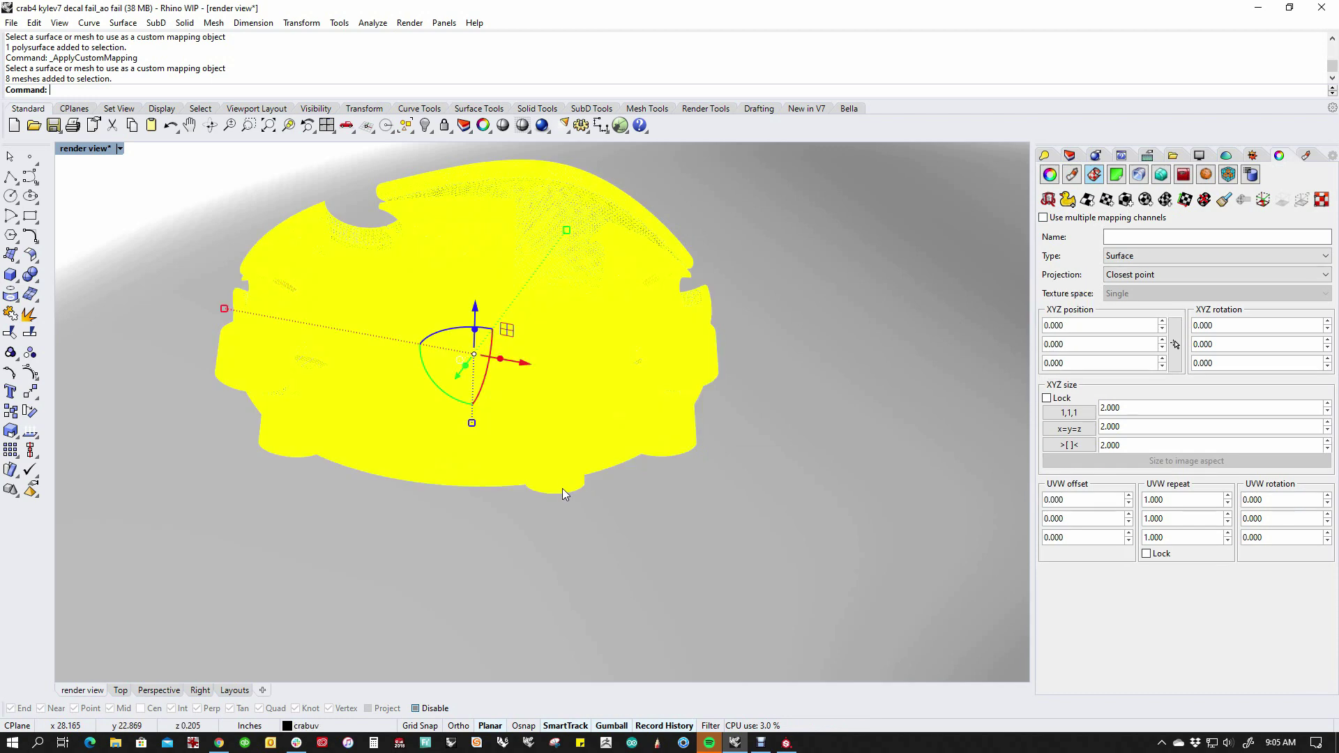
left_click(571, 499)
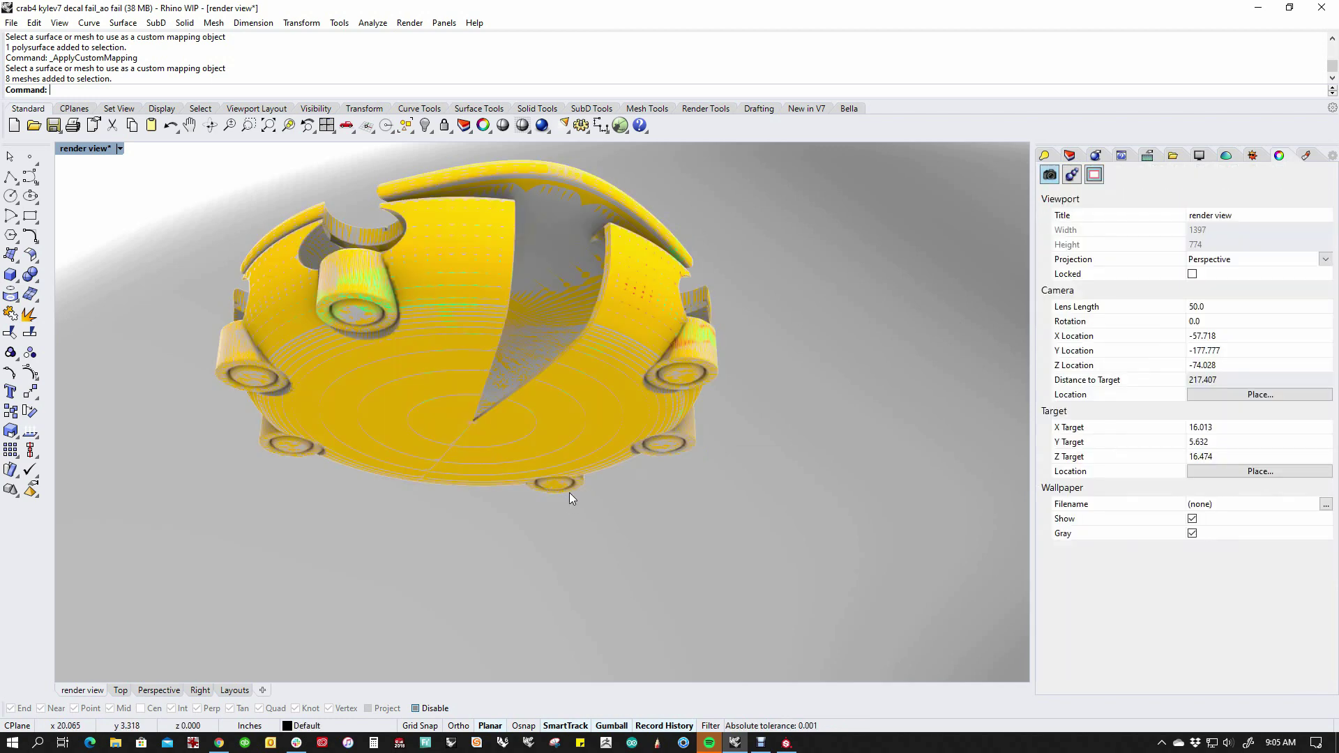
left_click(569, 493)
left_click(622, 530)
left_click(1071, 199)
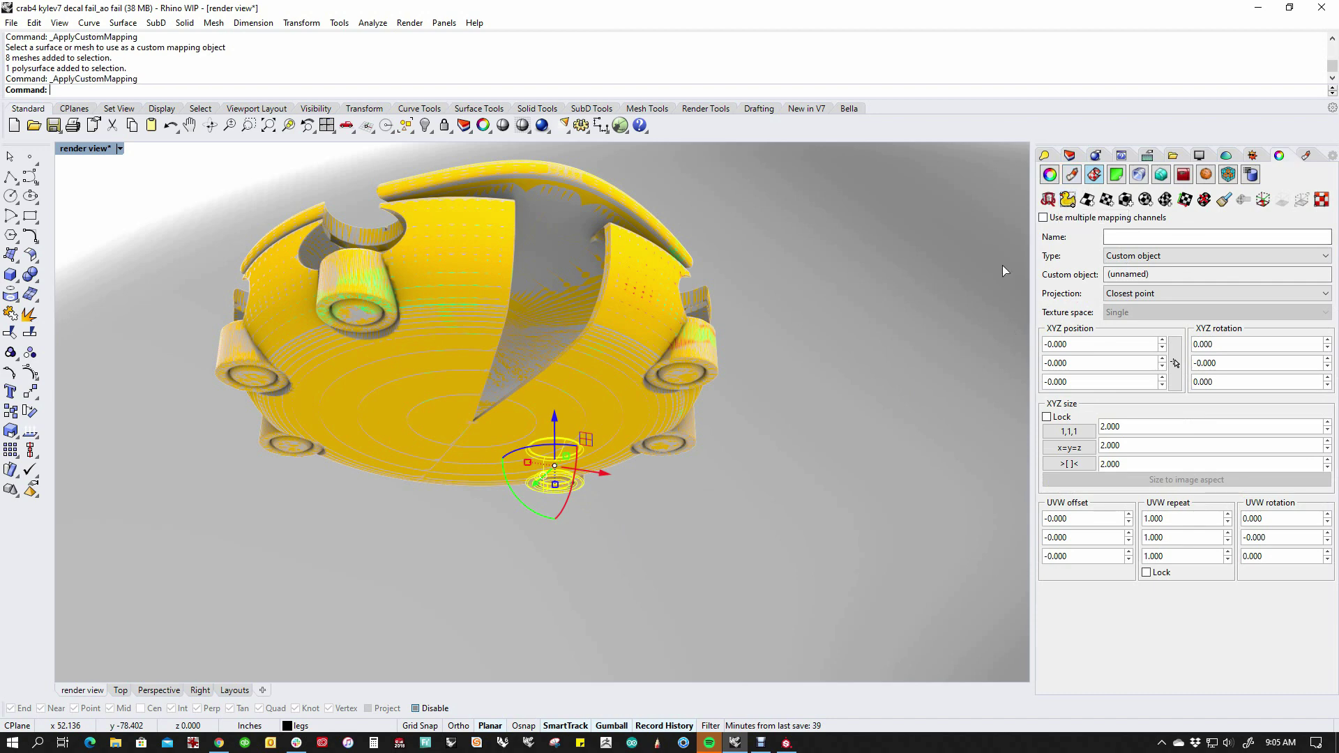
left_click(564, 496)
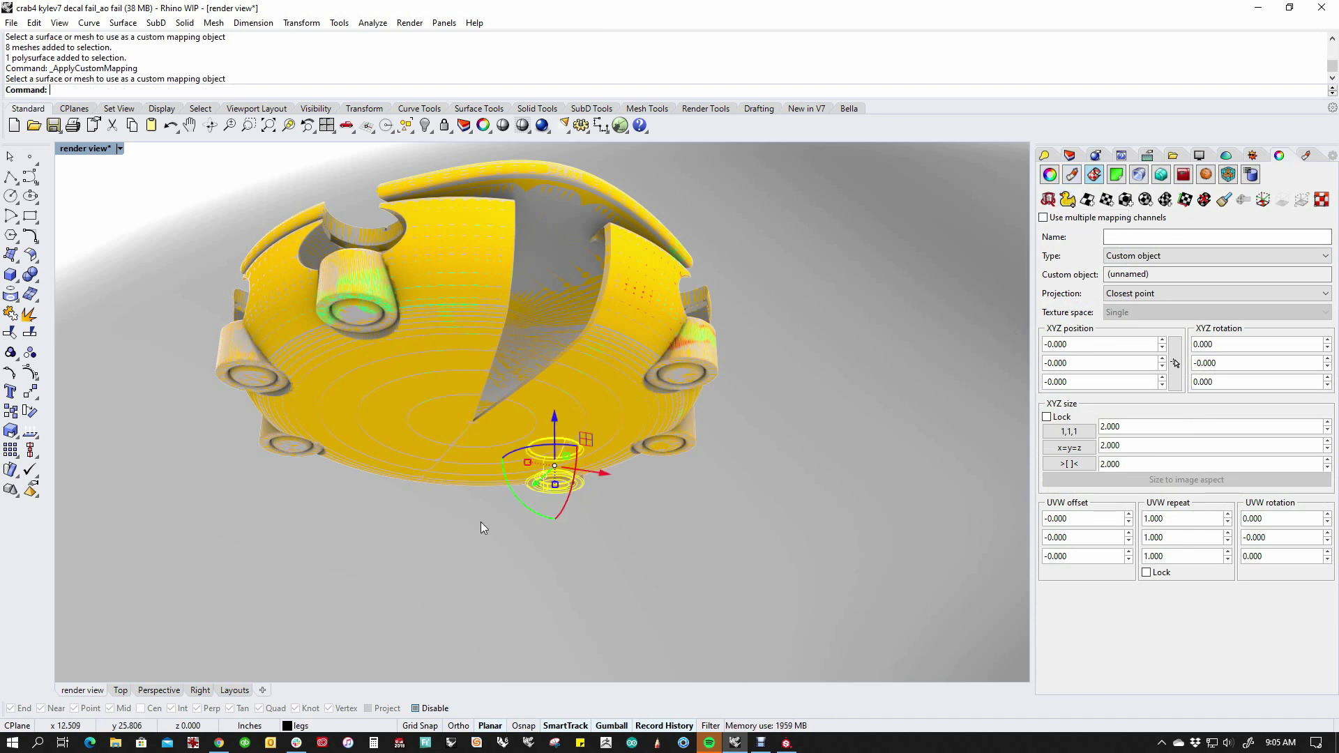
- Toggle the crab body meshes in and out of the selection, then clear it
left_click(294, 453)
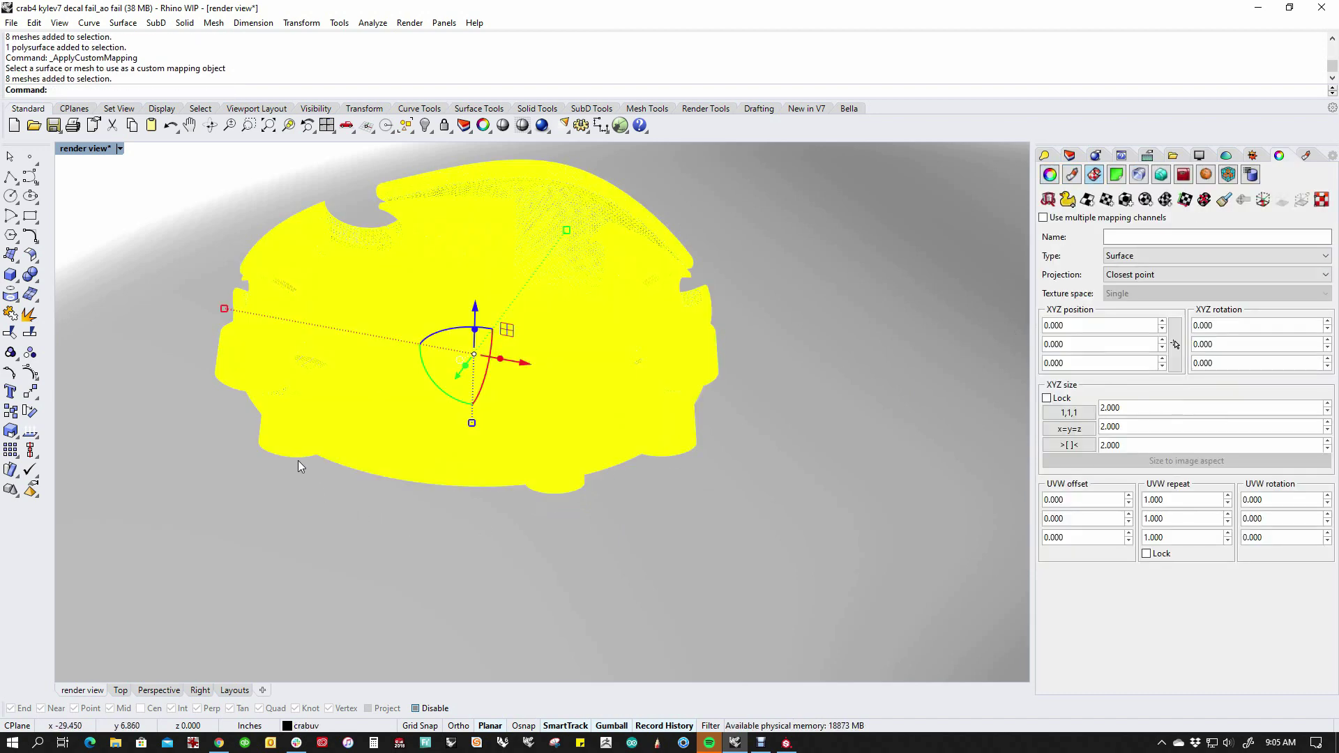
left_click(298, 460)
left_click(302, 473)
left_click(296, 462)
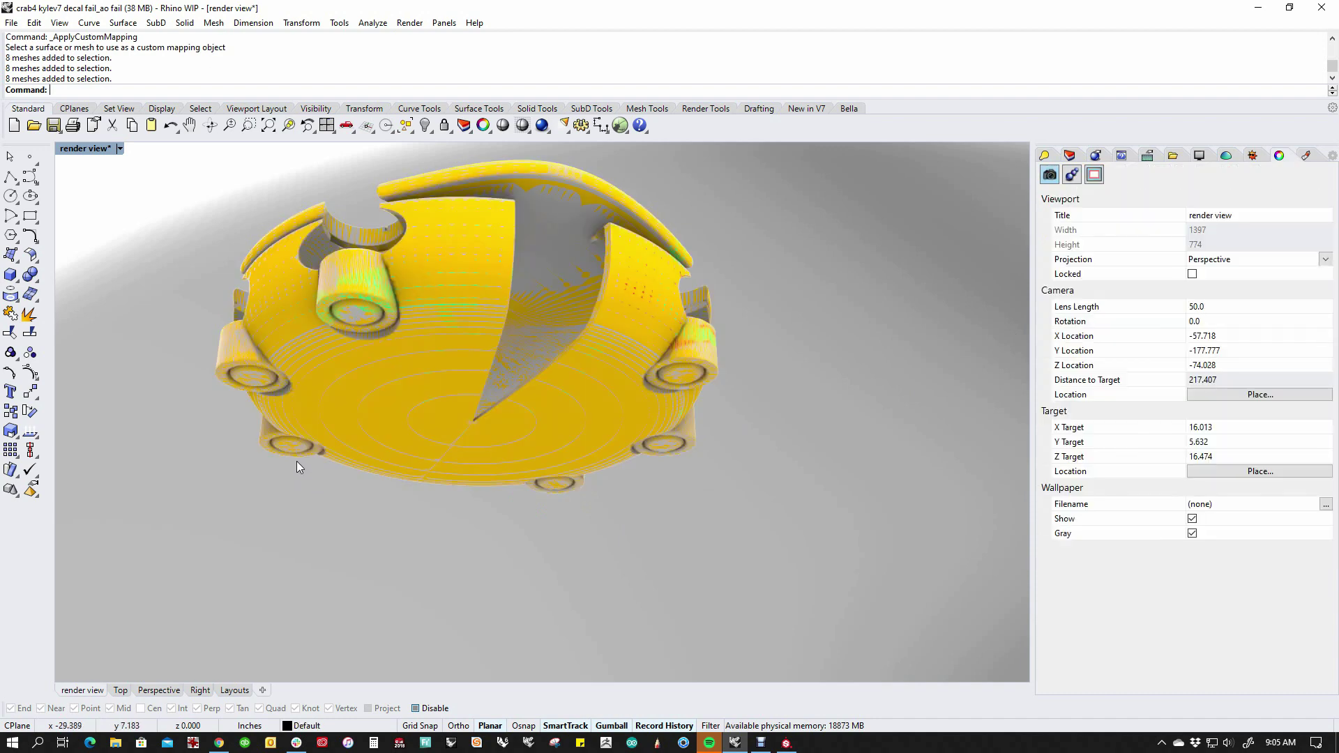
left_click(290, 454)
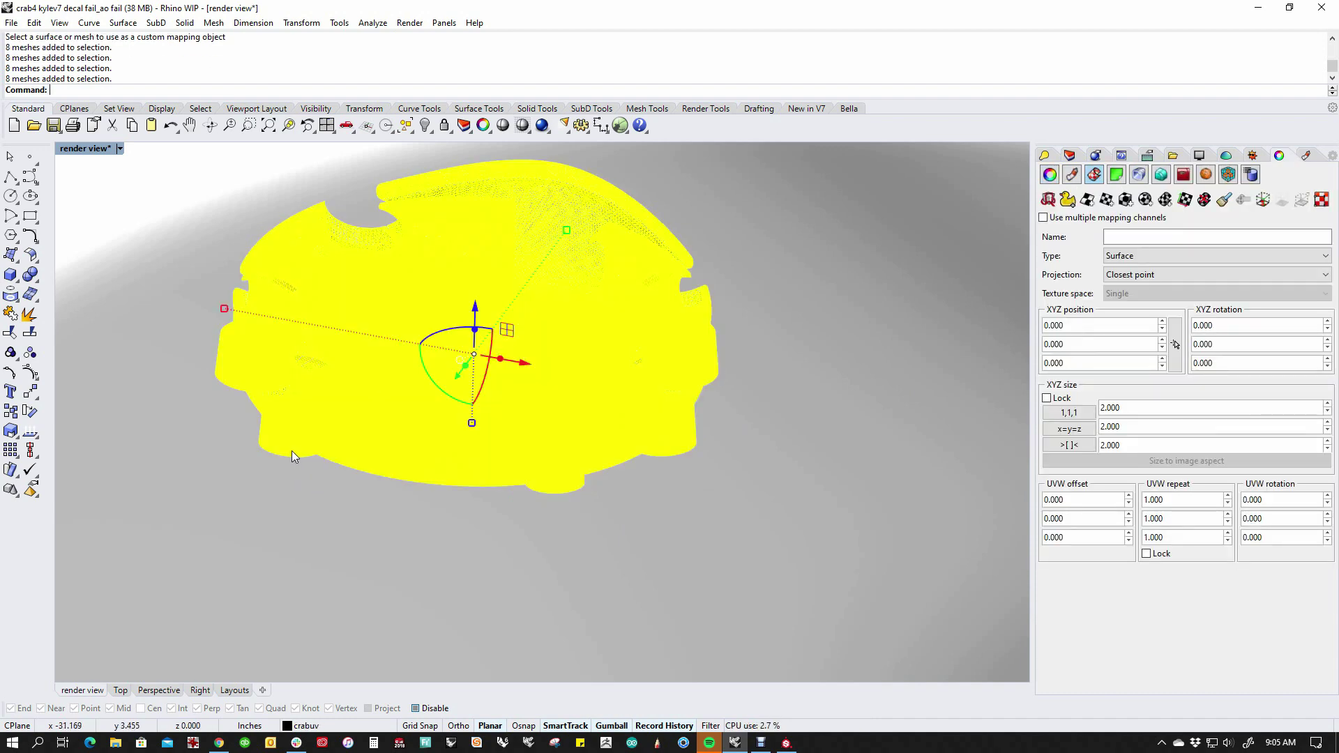
left_click(291, 450)
left_click(282, 469)
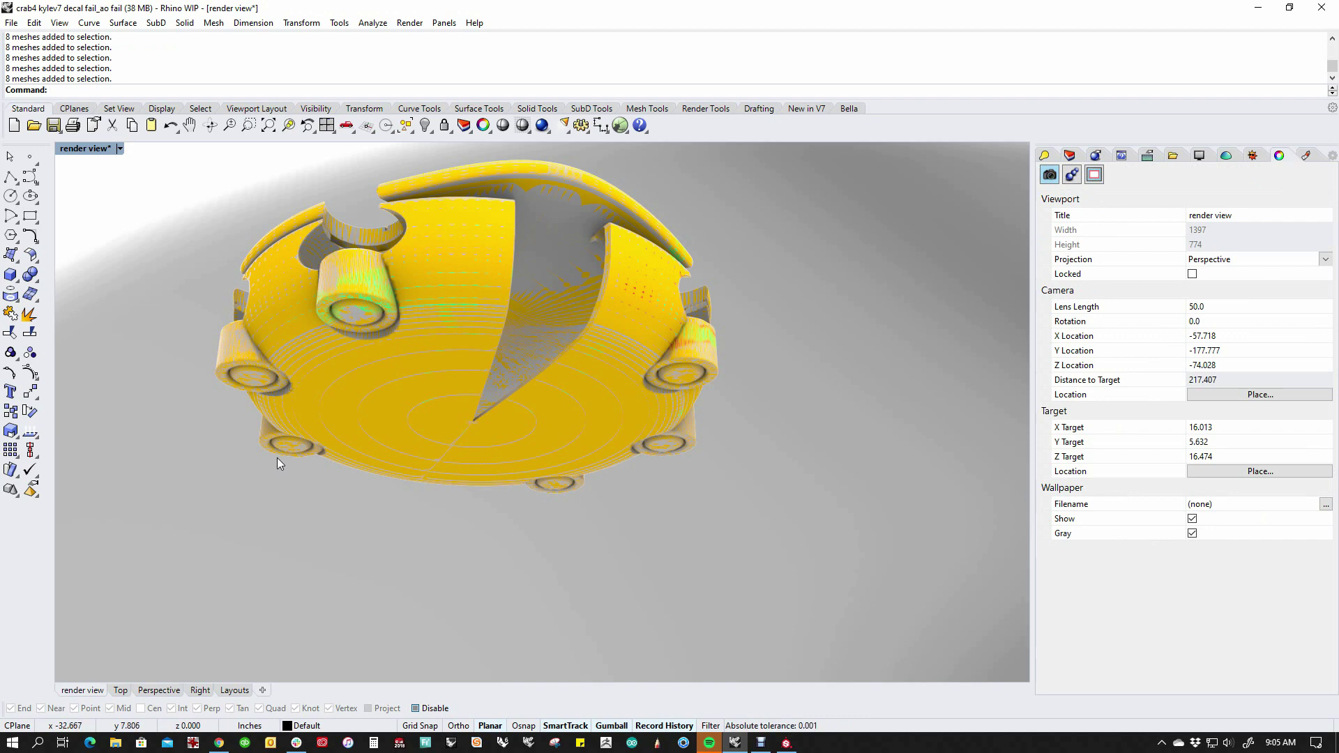
- Custom-map the lower-left foot polysurface using the foot as its own mapping object
scroll(277, 449, "up", 5)
left_click(266, 442)
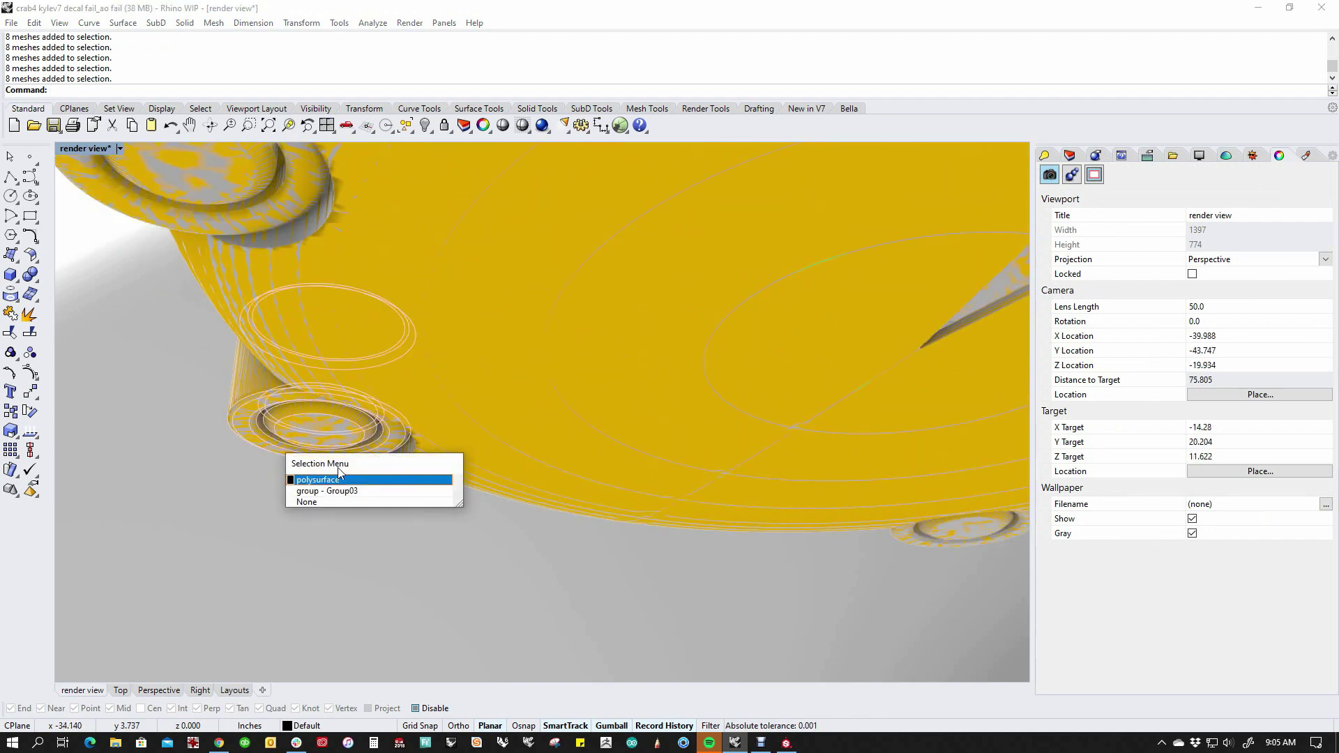
left_click(333, 479)
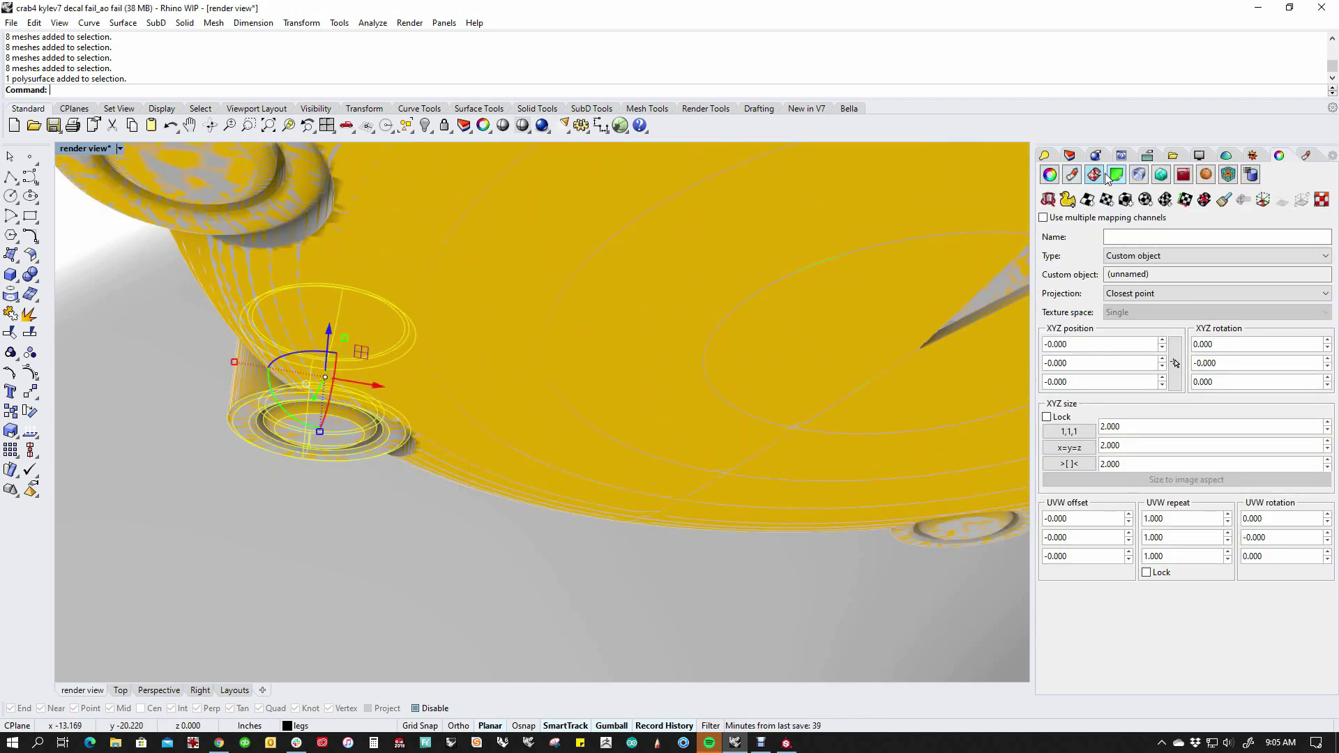
left_click(1066, 200)
left_click(270, 449)
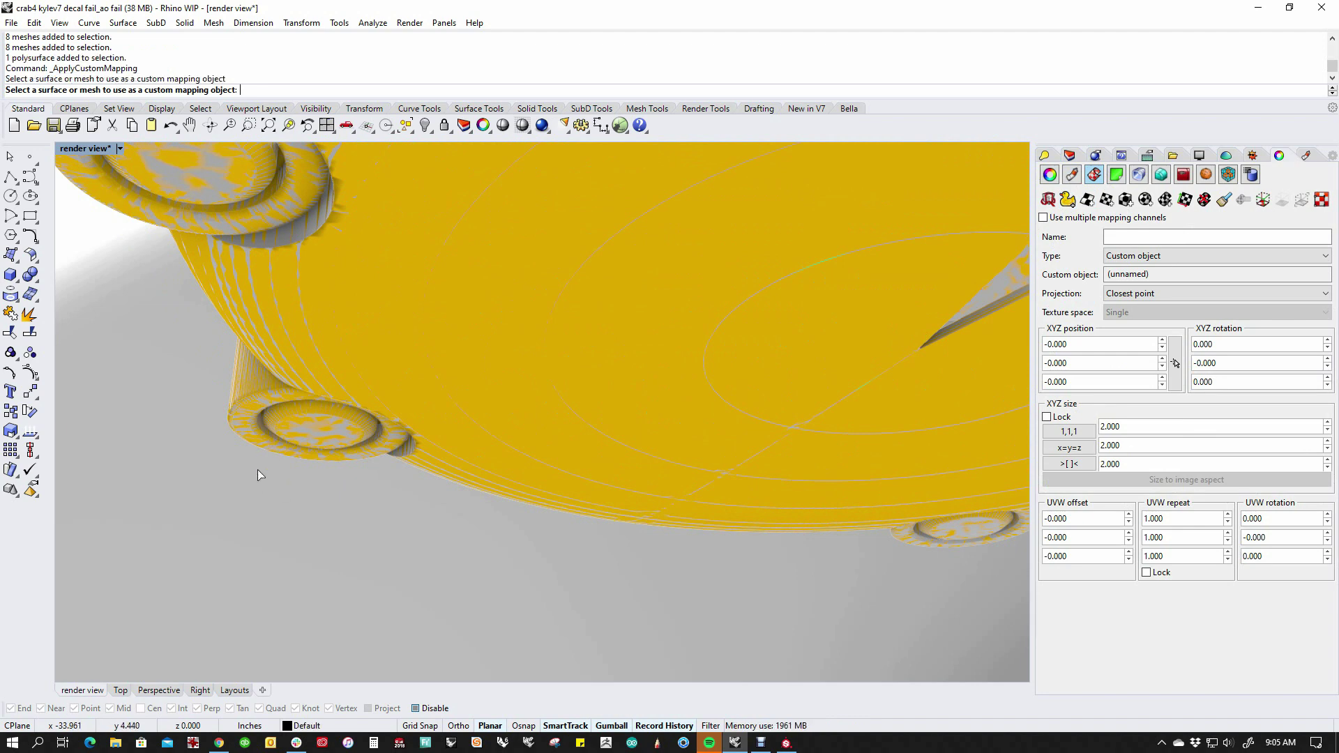
left_click(389, 512)
- Repeat the custom mapping on the left-side foot, mapped from its own shape
scroll(394, 520, "down", 3)
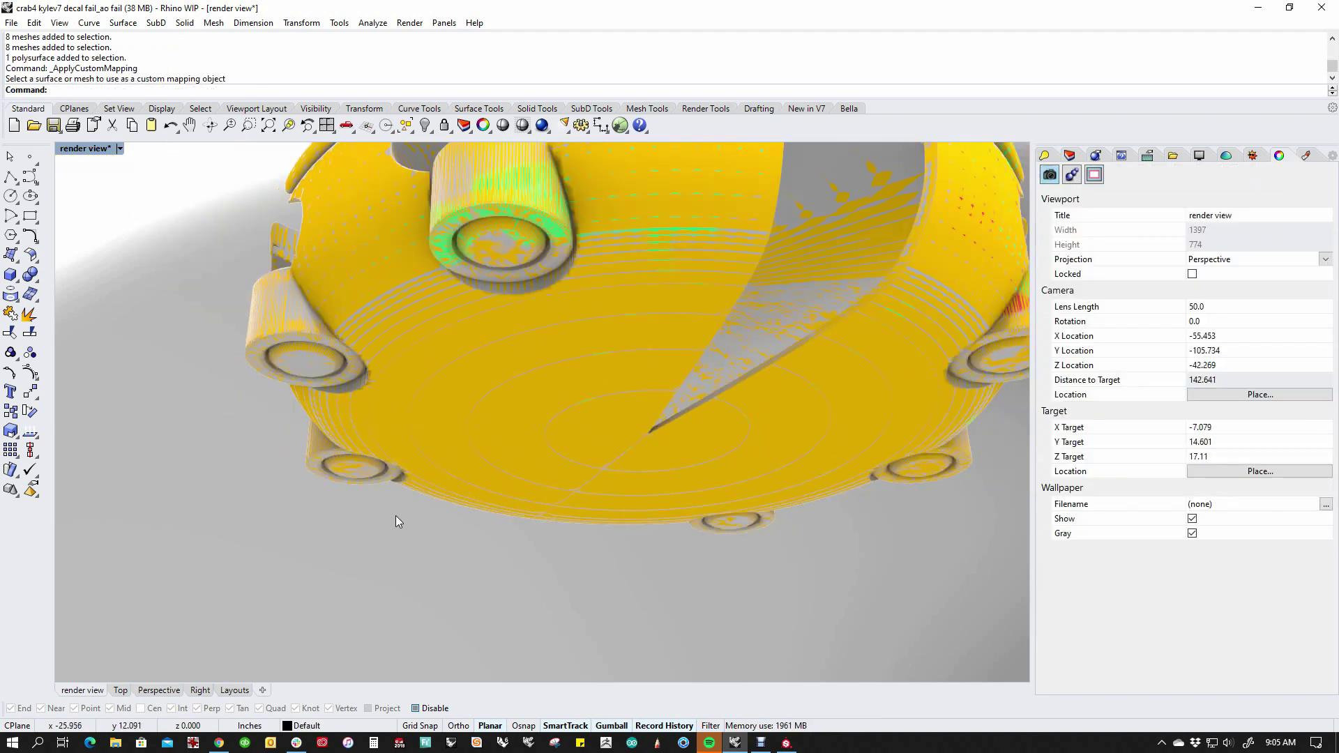
left_click(269, 363)
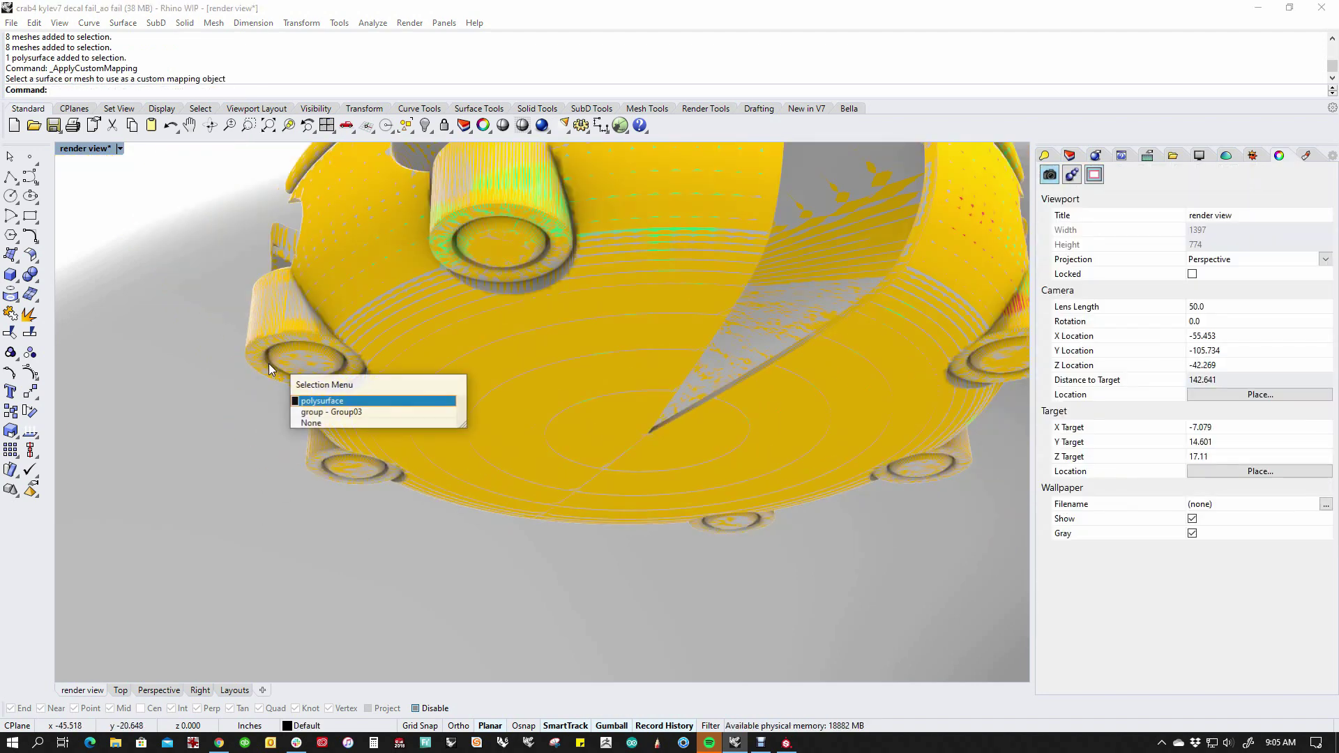
left_click(327, 397)
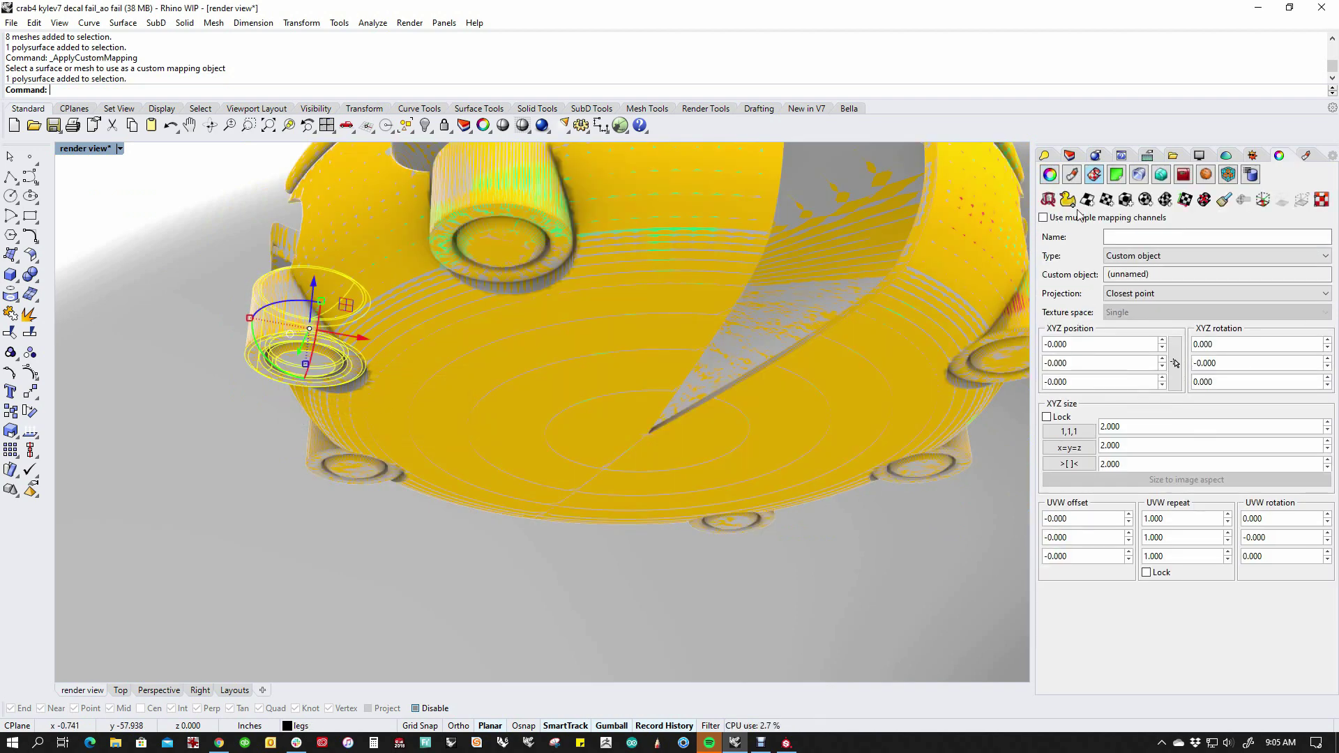
key("Return")
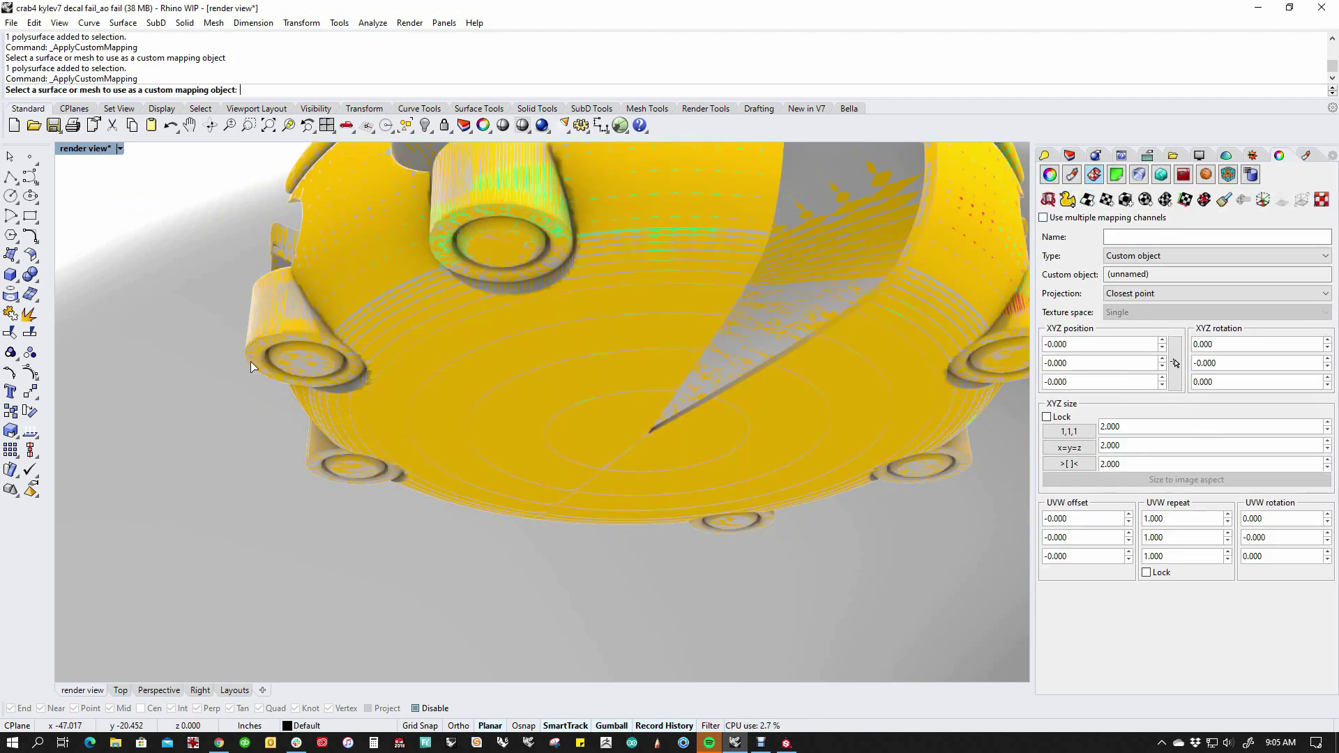
left_click(250, 361)
left_click(258, 441)
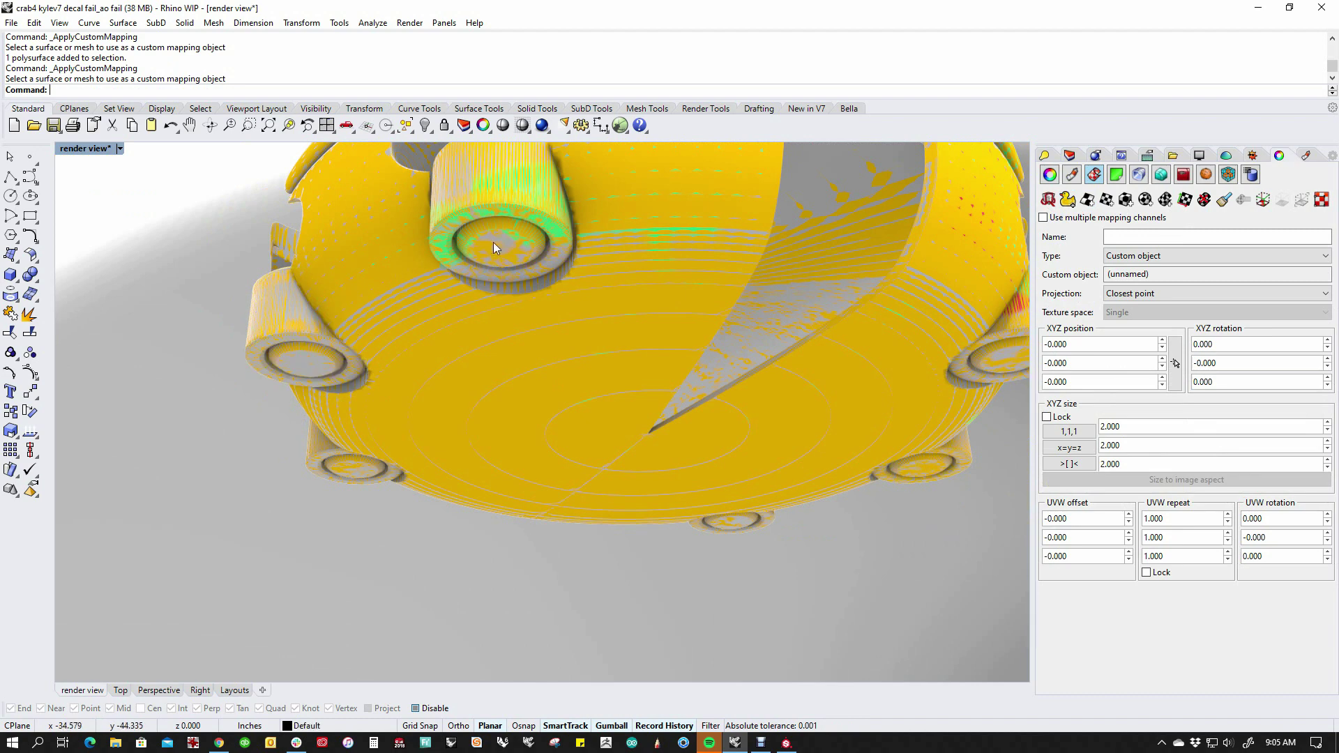
- Custom-map the foot near the top of the view from its own shape
left_click(517, 206)
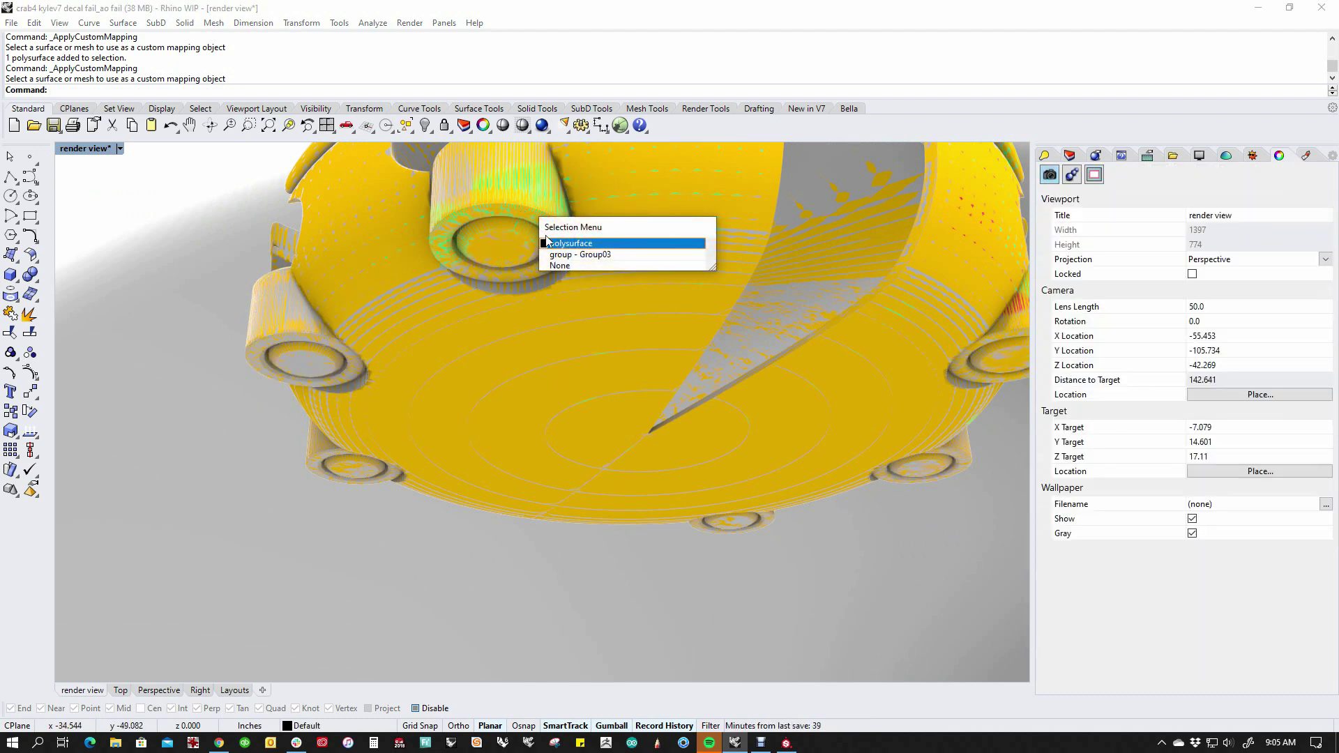
left_click(562, 244)
key("Return")
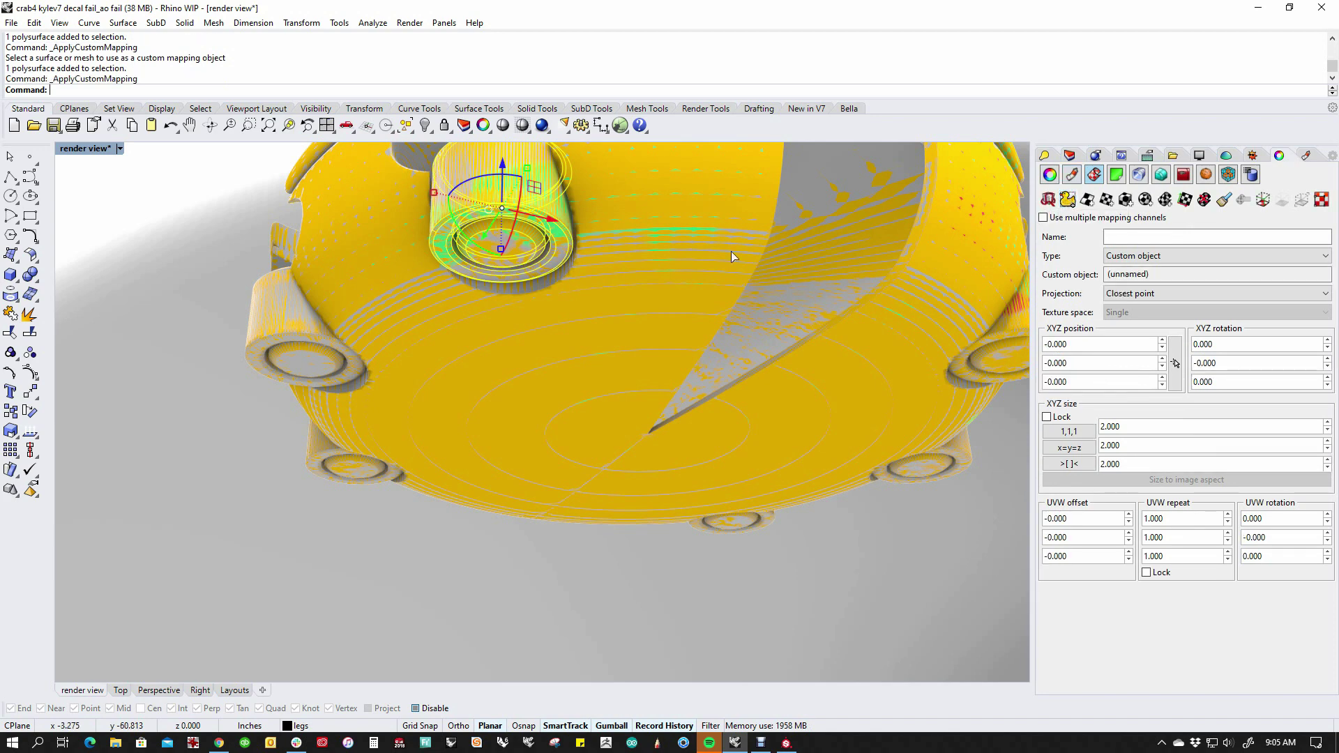
left_click(512, 206)
left_click(399, 559)
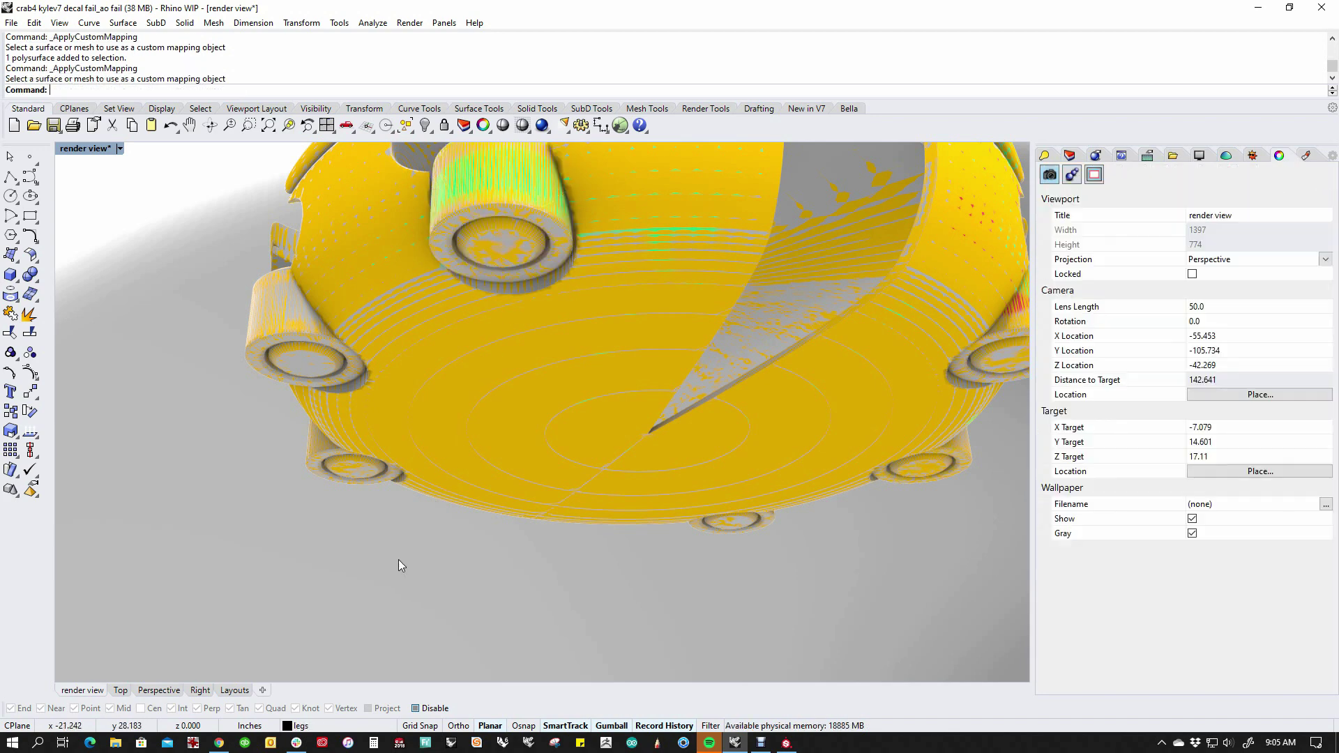
- Turn off the crabuv layer and orbit to a low side view of the painted crab
scroll(446, 542, "down", 5)
right_click_drag(447, 542, 547, 619)
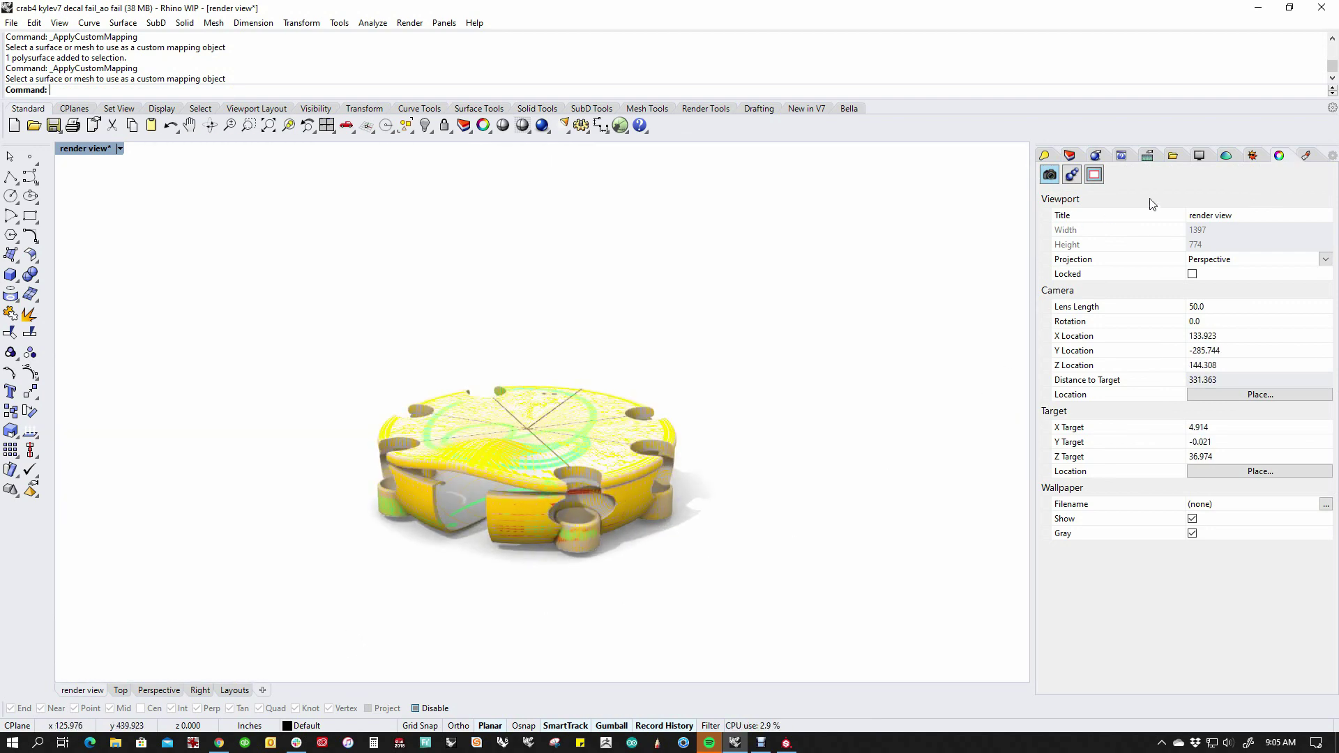
left_click(1071, 157)
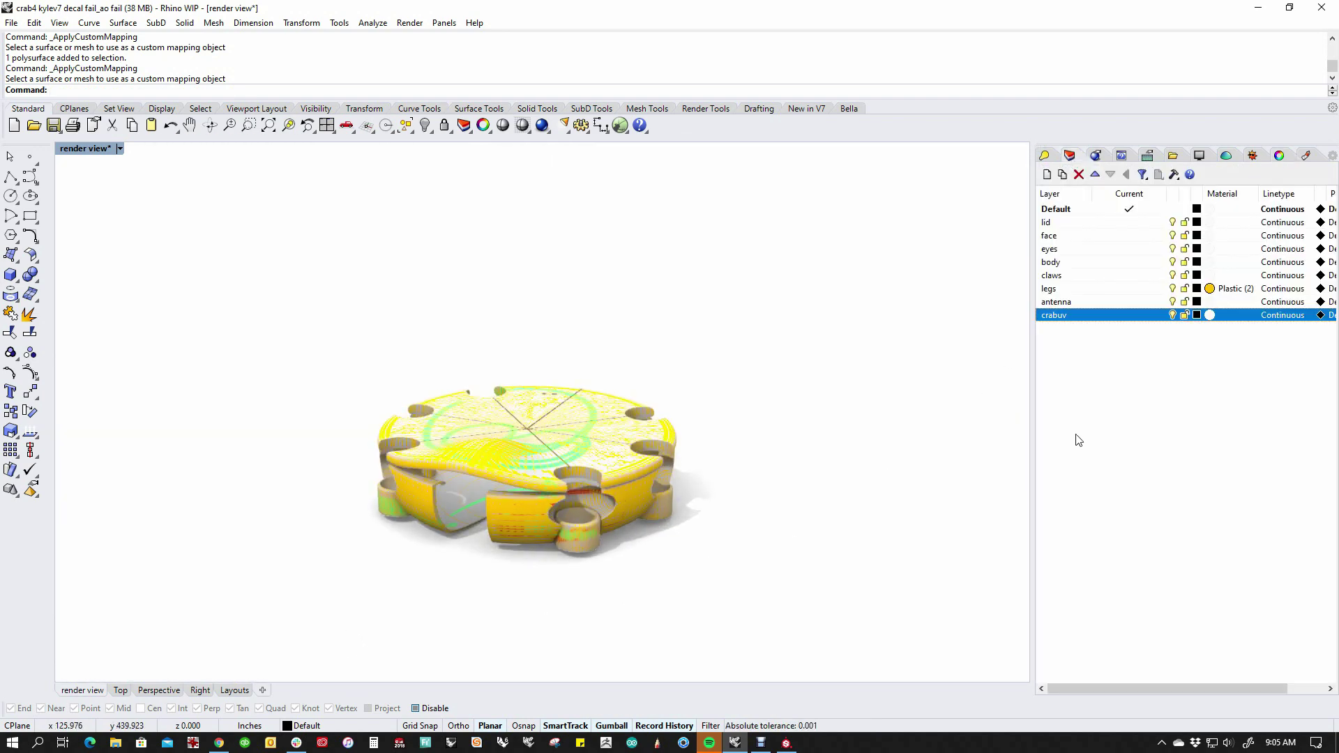
left_click(1172, 315)
mouse_move(684, 532)
right_mouse_down()
mouse_move(660, 571)
mouse_move(446, 566)
mouse_move(679, 556)
mouse_move(576, 550)
mouse_move(532, 508)
mouse_move(540, 551)
right_mouse_up()
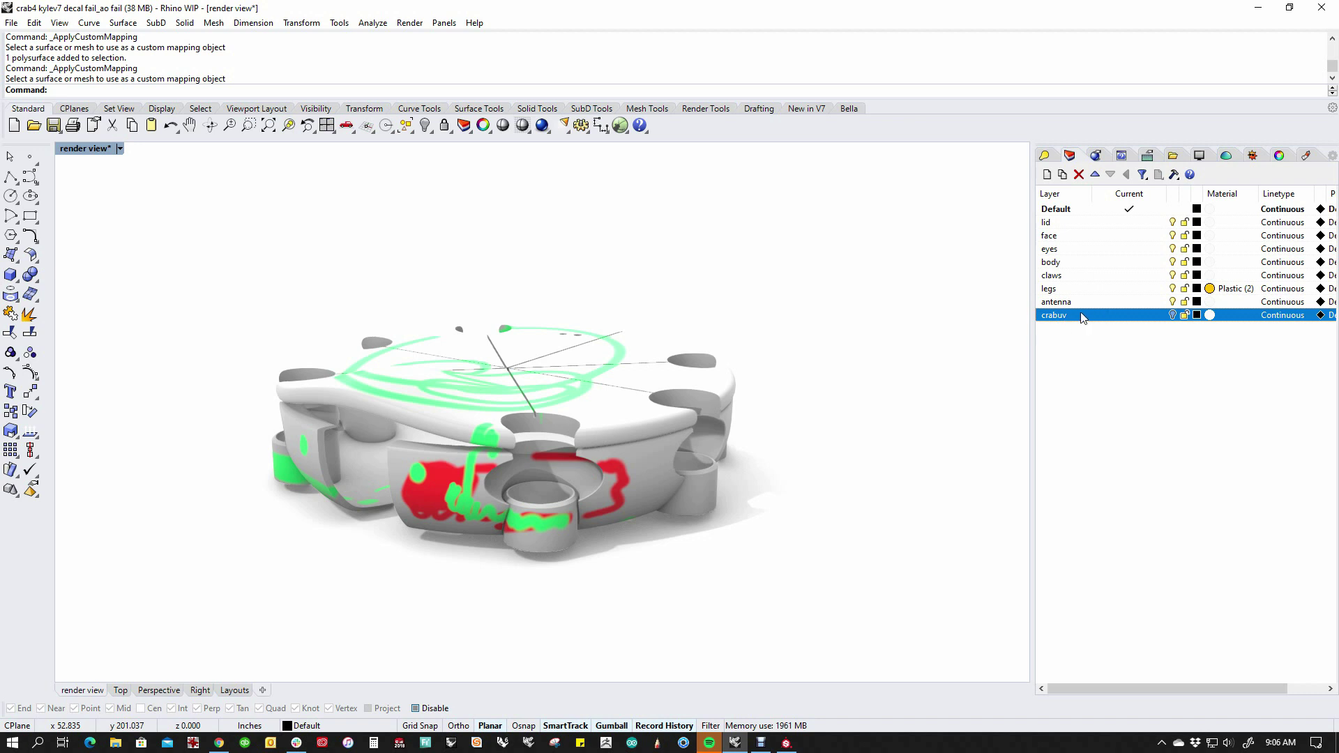
right_click_drag(867, 436, 842, 452)
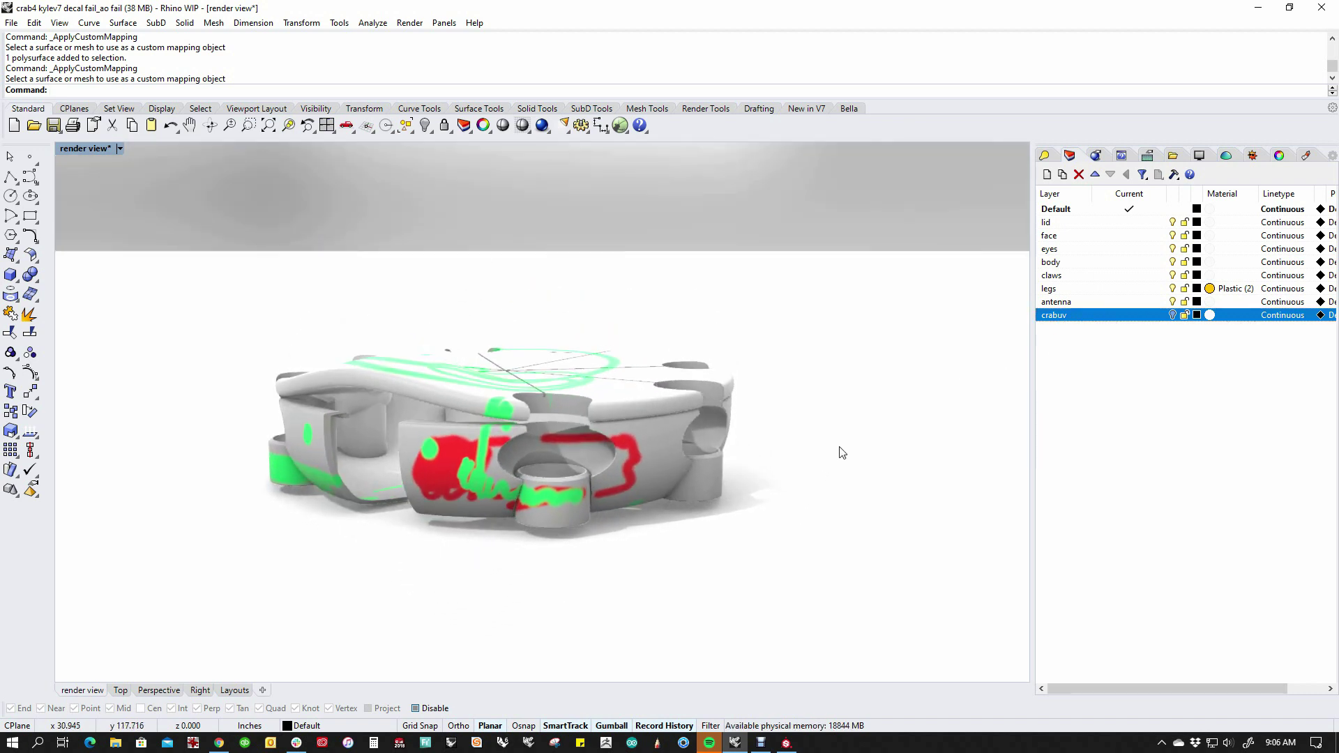
- Set the Substance Painter brush colour to bright blue and paint a patch over the red area
left_click(786, 743)
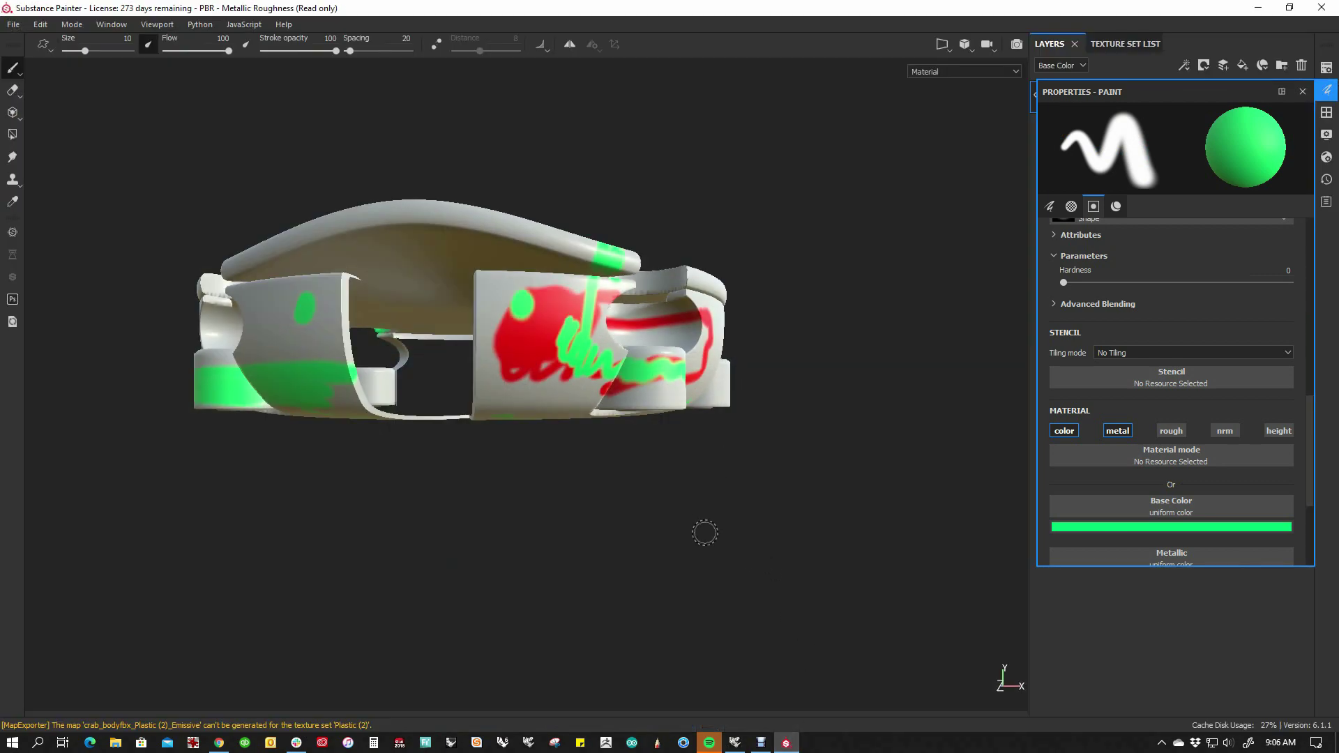
left_click(1102, 526)
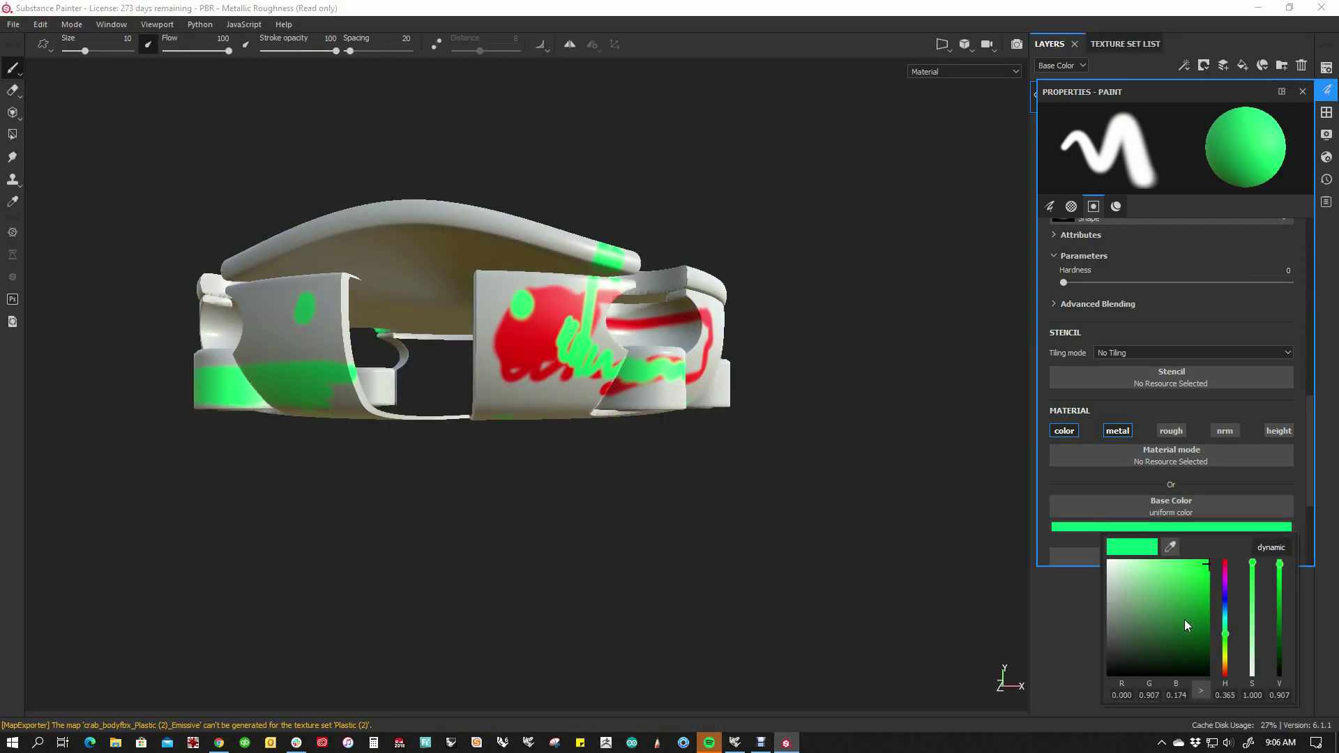
left_click(1225, 616)
left_click_drag(1227, 615, 1210, 570)
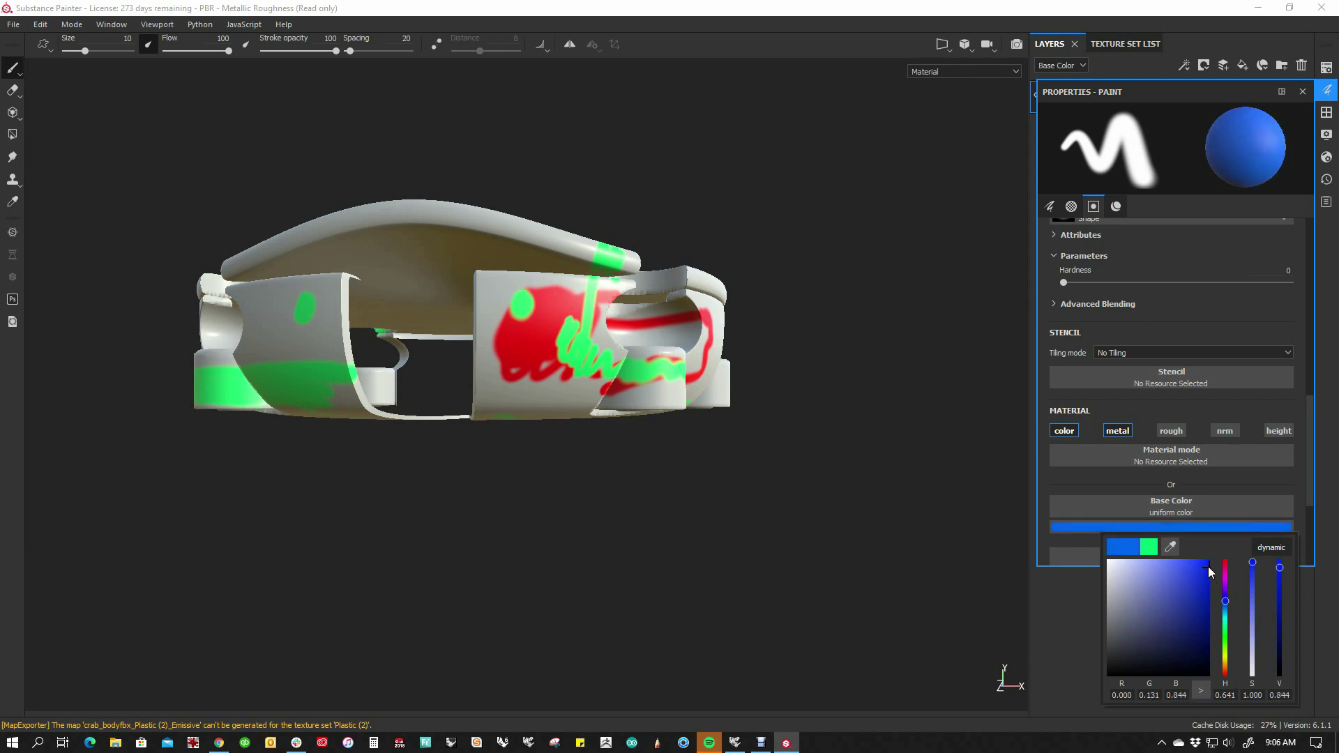
left_click(505, 363)
mouse_move(505, 363)
left_mouse_down()
mouse_move(540, 354)
mouse_move(503, 355)
mouse_move(506, 366)
mouse_move(508, 338)
left_mouse_up()
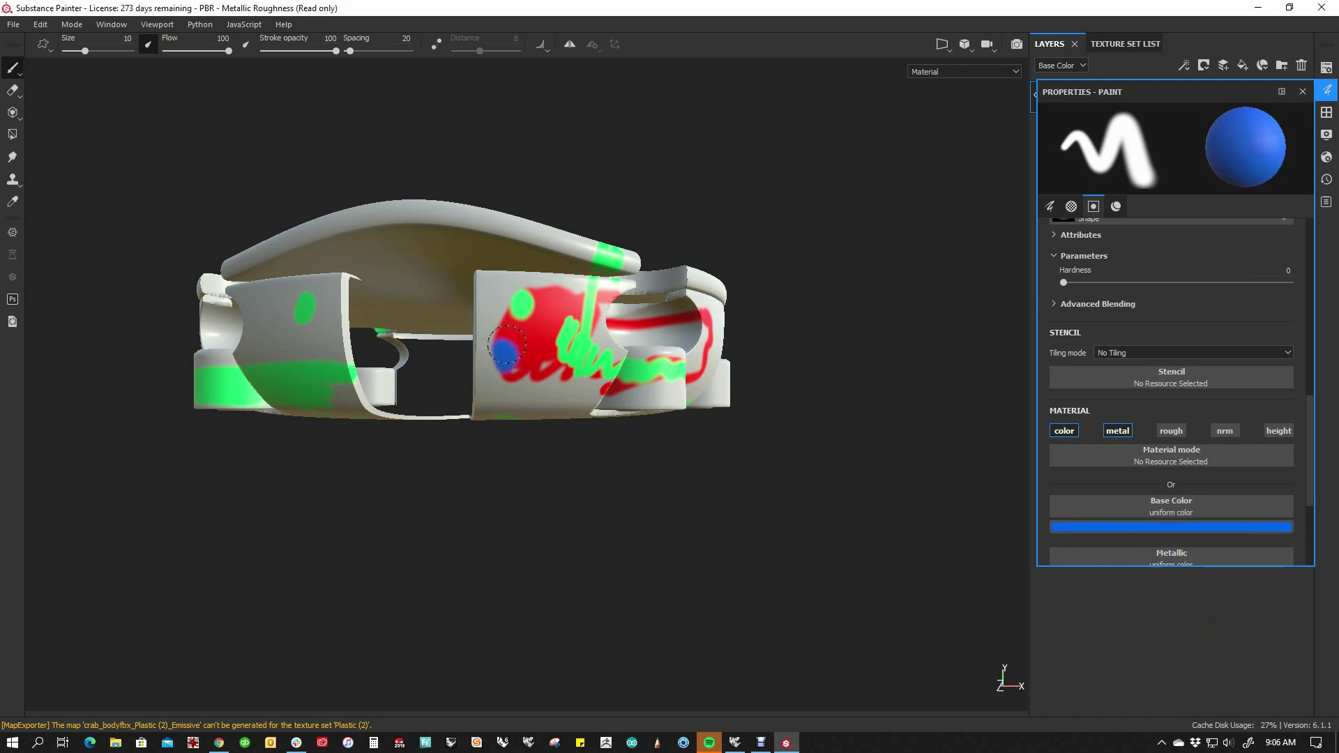
right_click(574, 470)
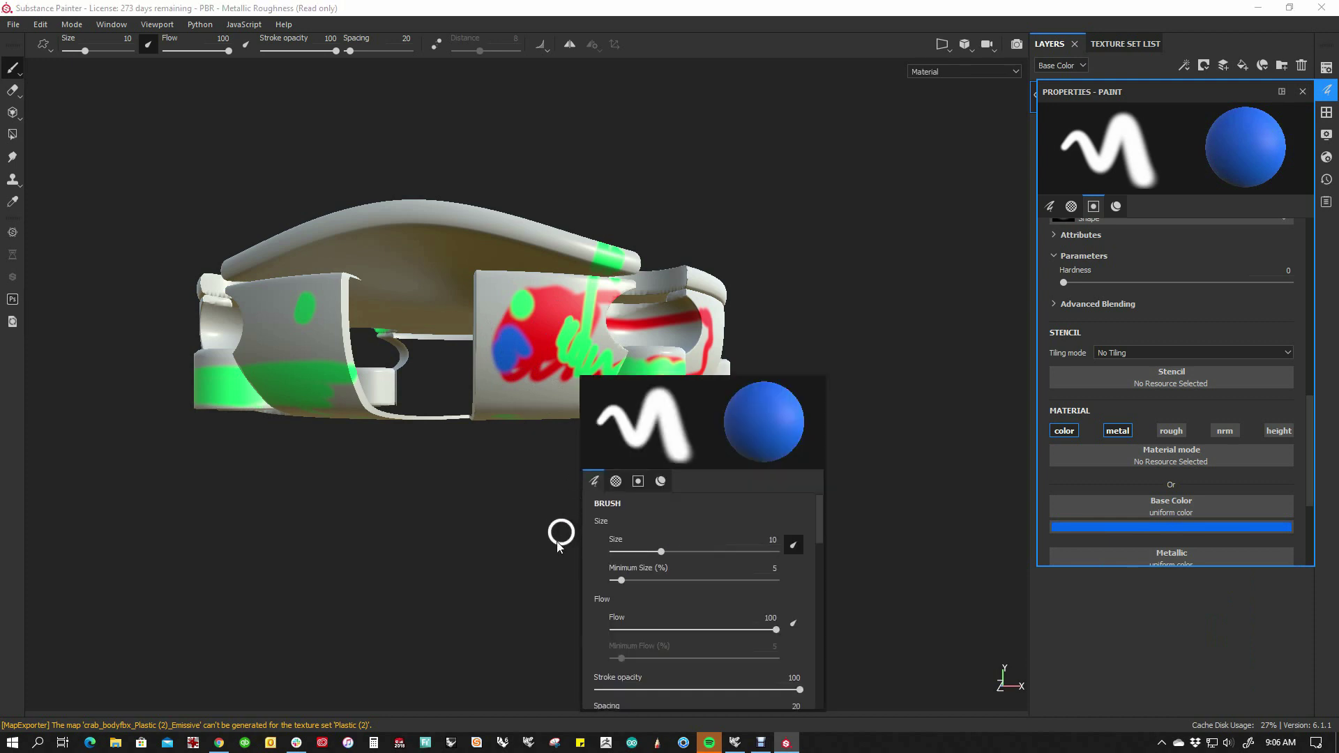
- Hand-letter 'more stuff' in blue across the body's flat top face
mouse_move(566, 567)
left_mouse_down("alt")
mouse_move(606, 538)
mouse_move(576, 669)
left_mouse_up("alt")
mouse_move(341, 361)
left_mouse_down()
mouse_move(370, 365)
mouse_move(420, 287)
mouse_move(470, 296)
mouse_move(505, 194)
mouse_move(561, 223)
left_mouse_up()
mouse_move(487, 345)
left_mouse_down()
mouse_move(493, 425)
mouse_move(554, 310)
mouse_move(635, 300)
mouse_move(673, 194)
mouse_move(690, 207)
left_mouse_up()
left_click_drag(582, 290, 724, 188)
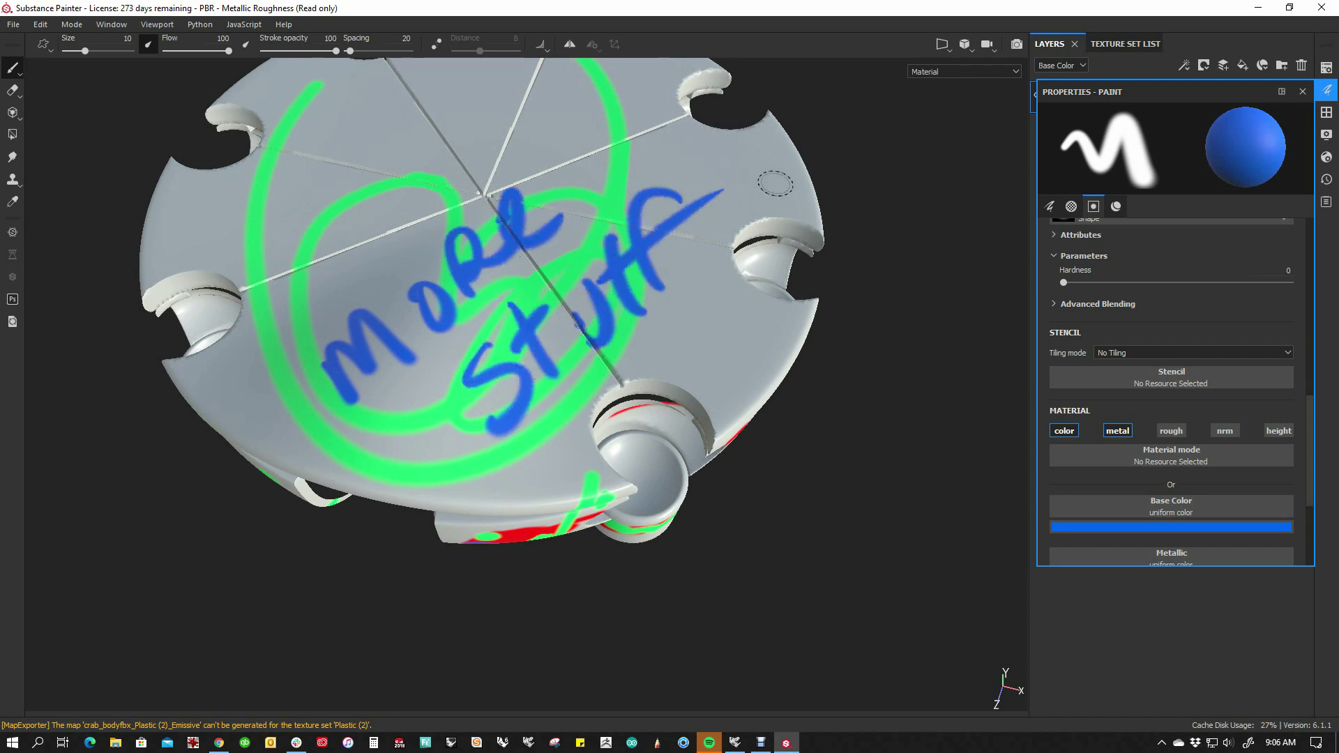
left_click_drag(609, 238, 647, 186)
- Export the Plastic (2) maps as 2048×2048 PNG files and close the Export textures window
left_click(14, 24)
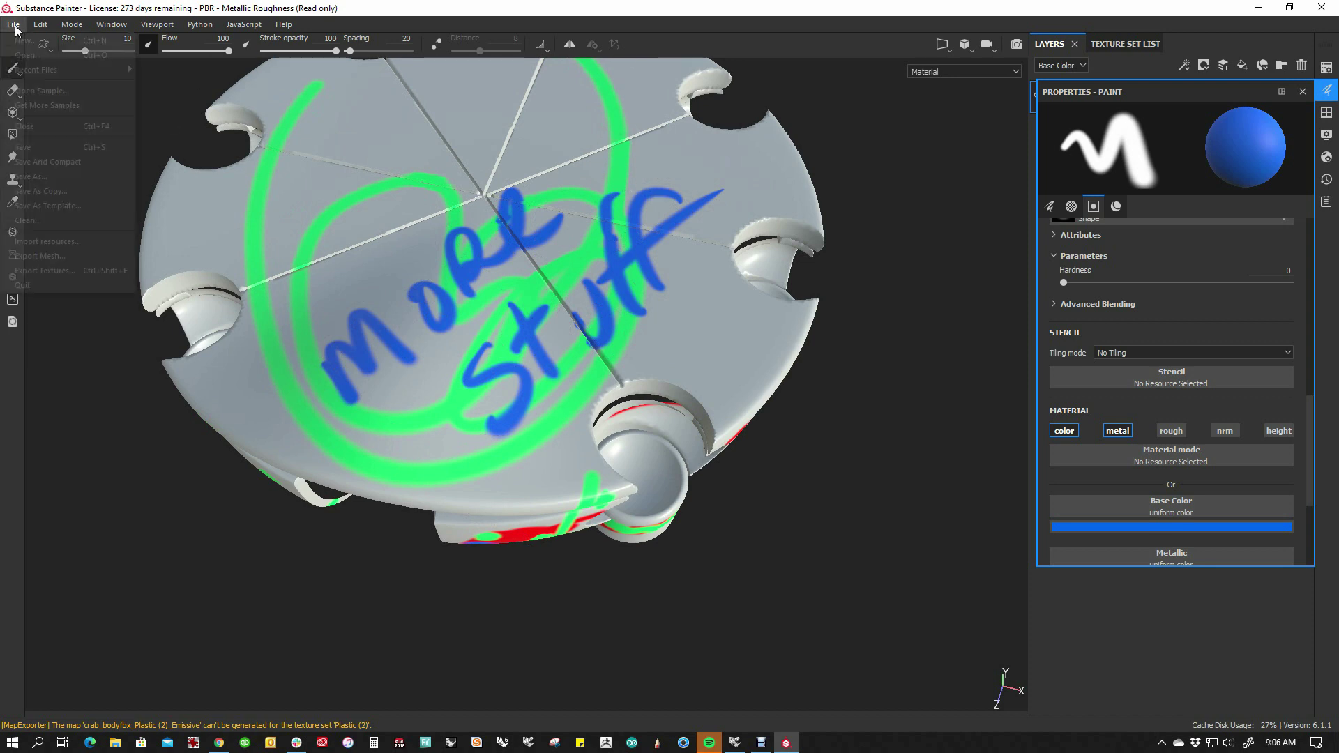
left_click(43, 270)
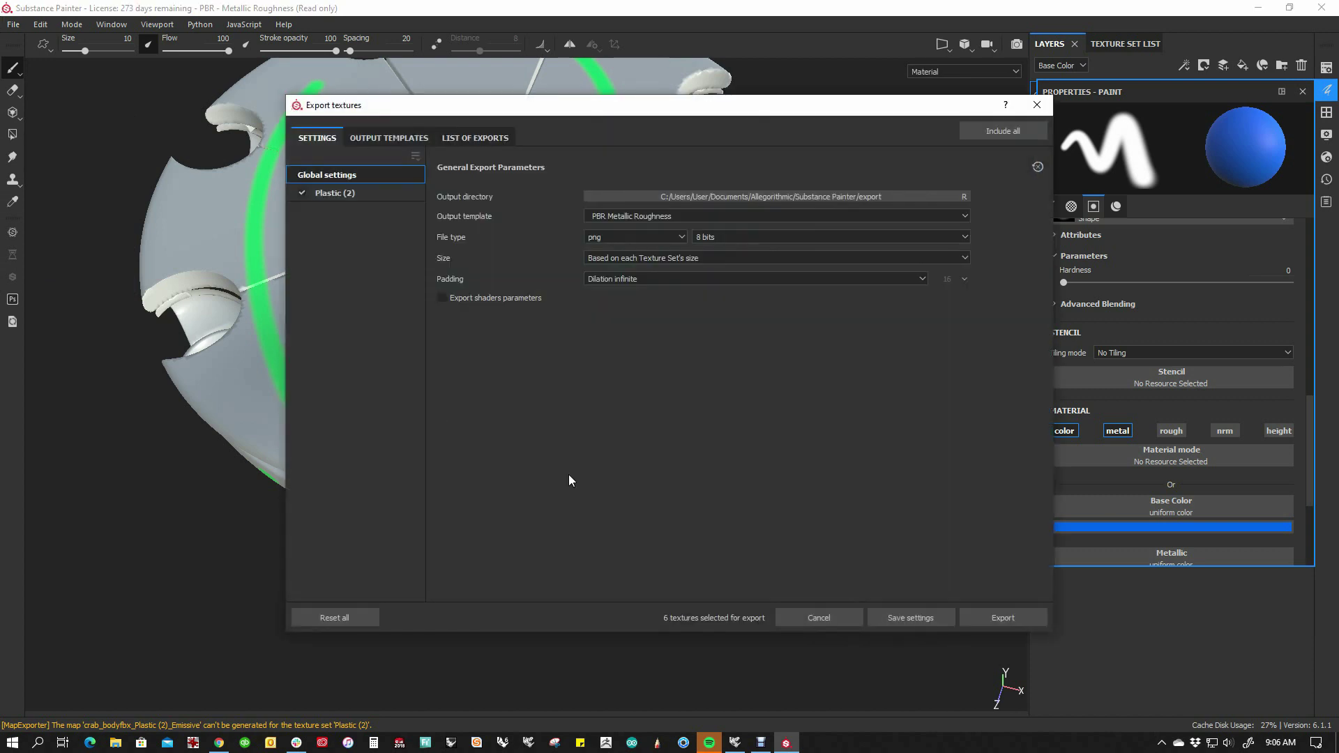
left_click(994, 617)
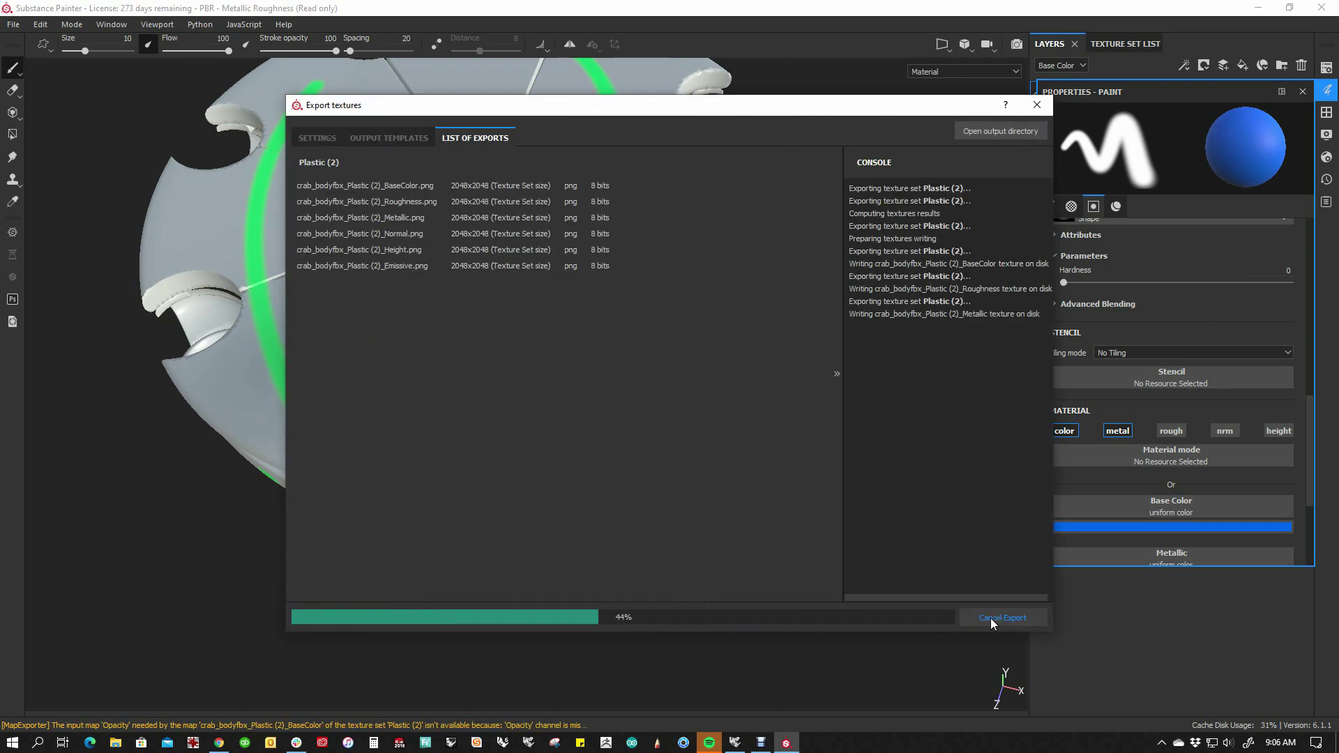
left_click(1005, 621)
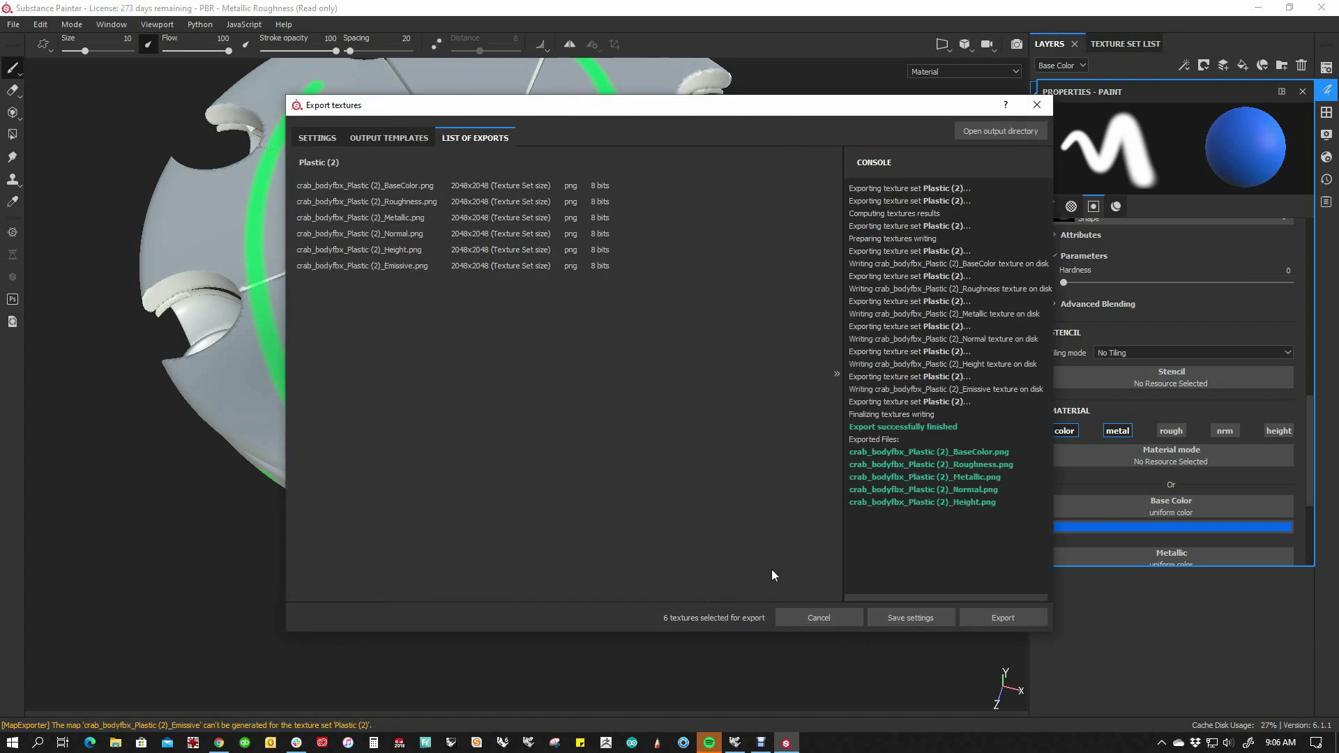
left_click(1036, 105)
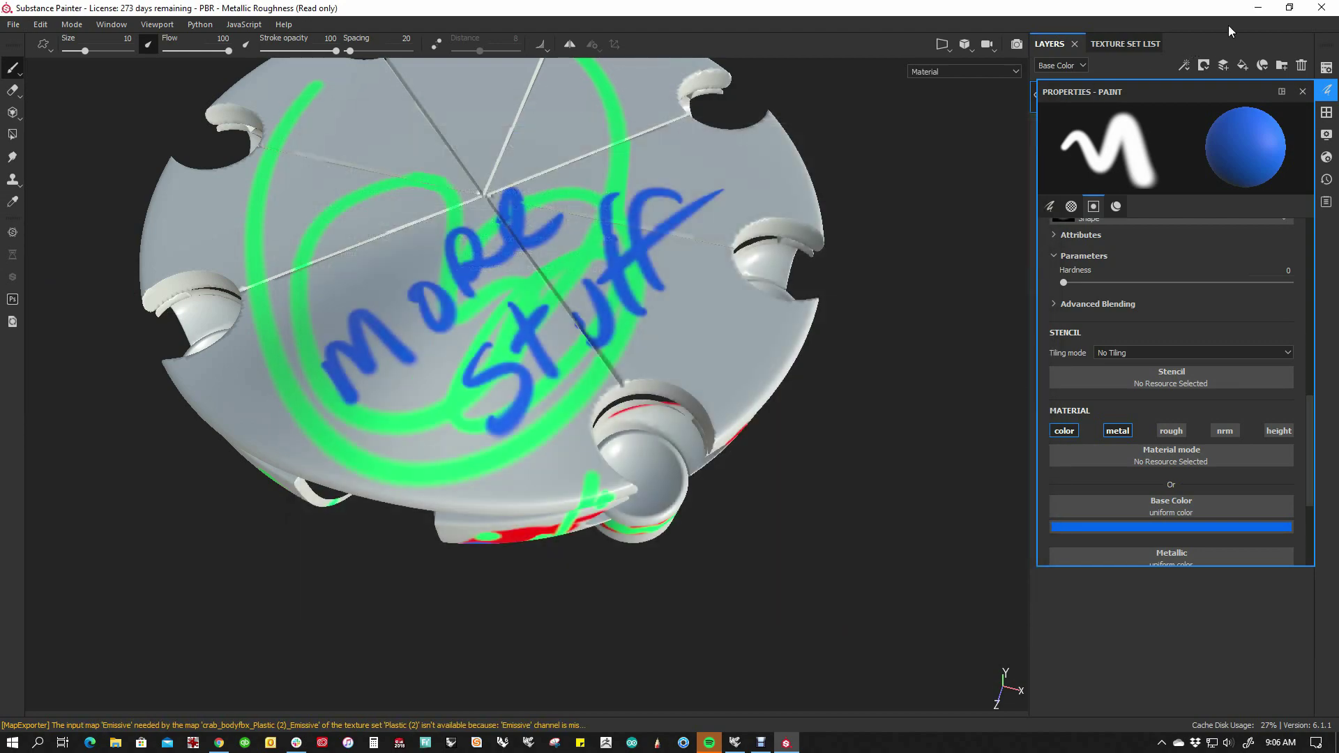
- Minimize Substance Painter and refresh all textures in Rhino
left_click(1261, 8)
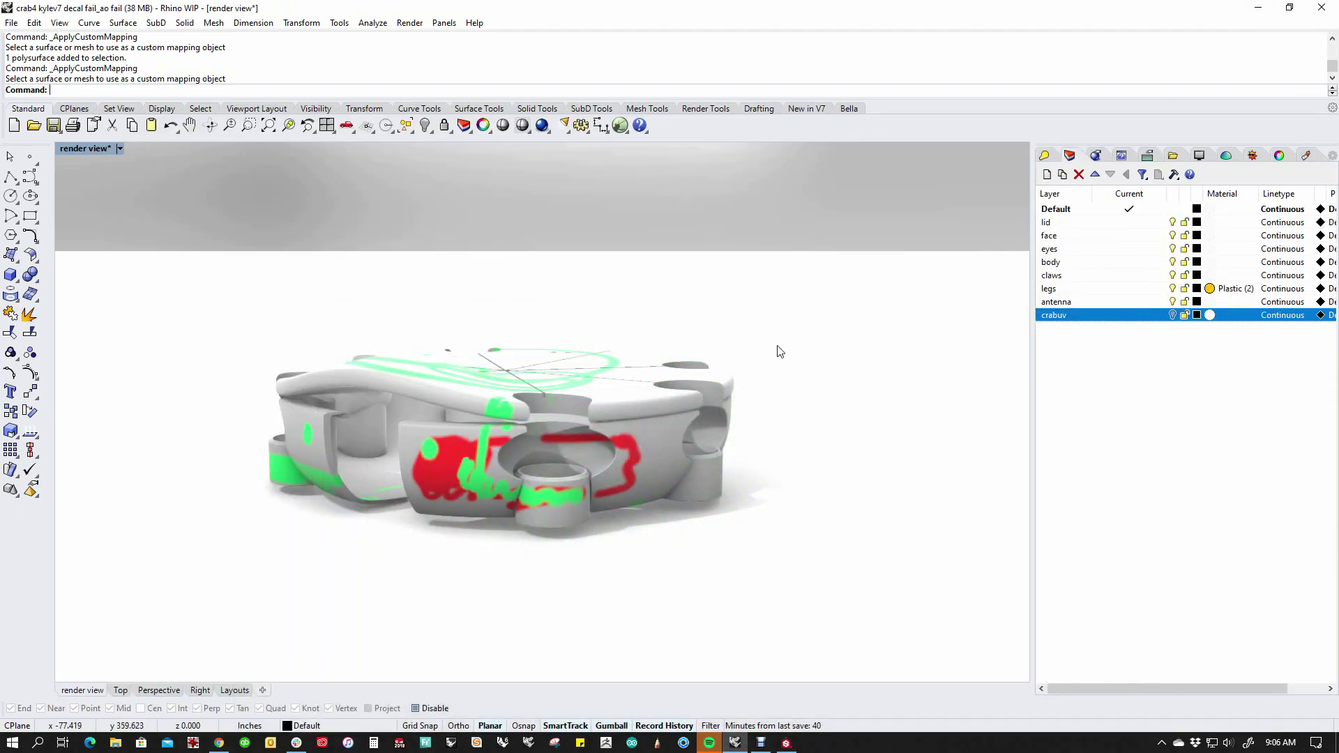
left_click(11, 23)
left_click(197, 284)
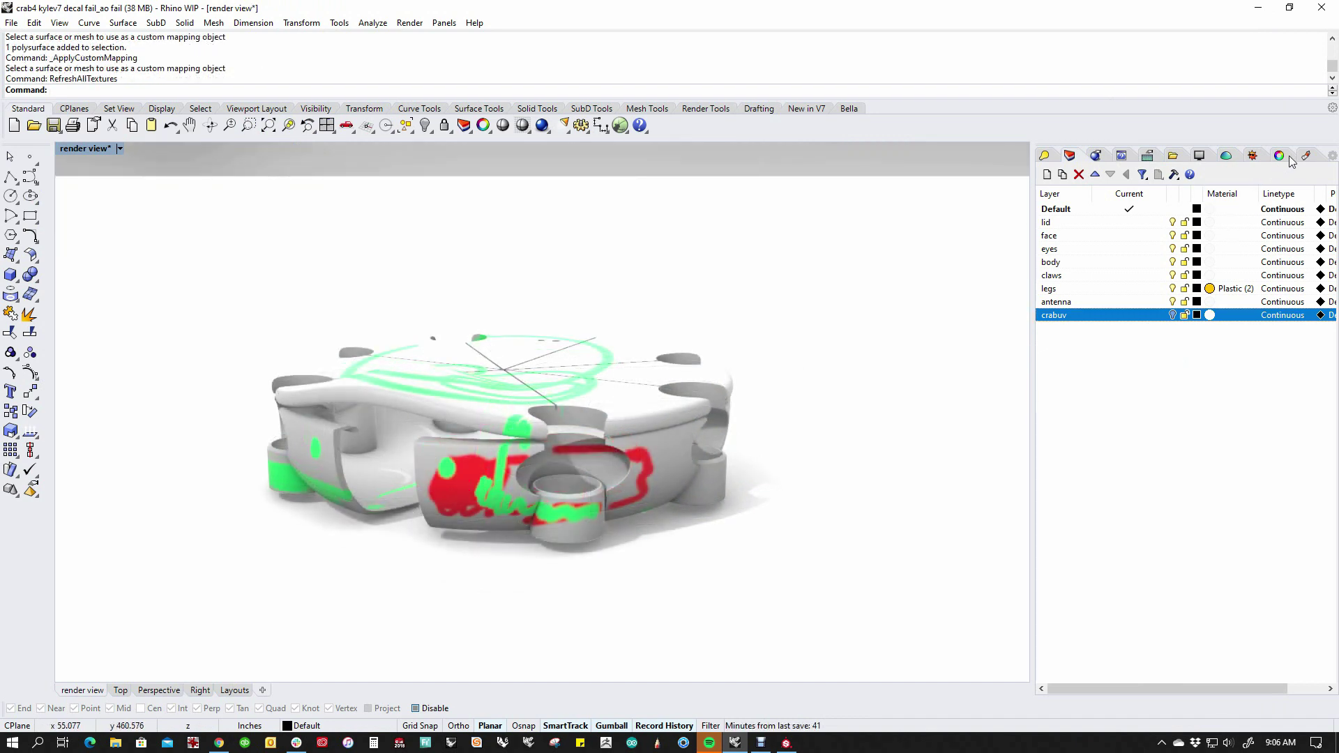
- Browse Physically Based (2)'s Base Color texture to the pasted Substance Painter export folder
left_click(1305, 156)
left_click(1157, 476)
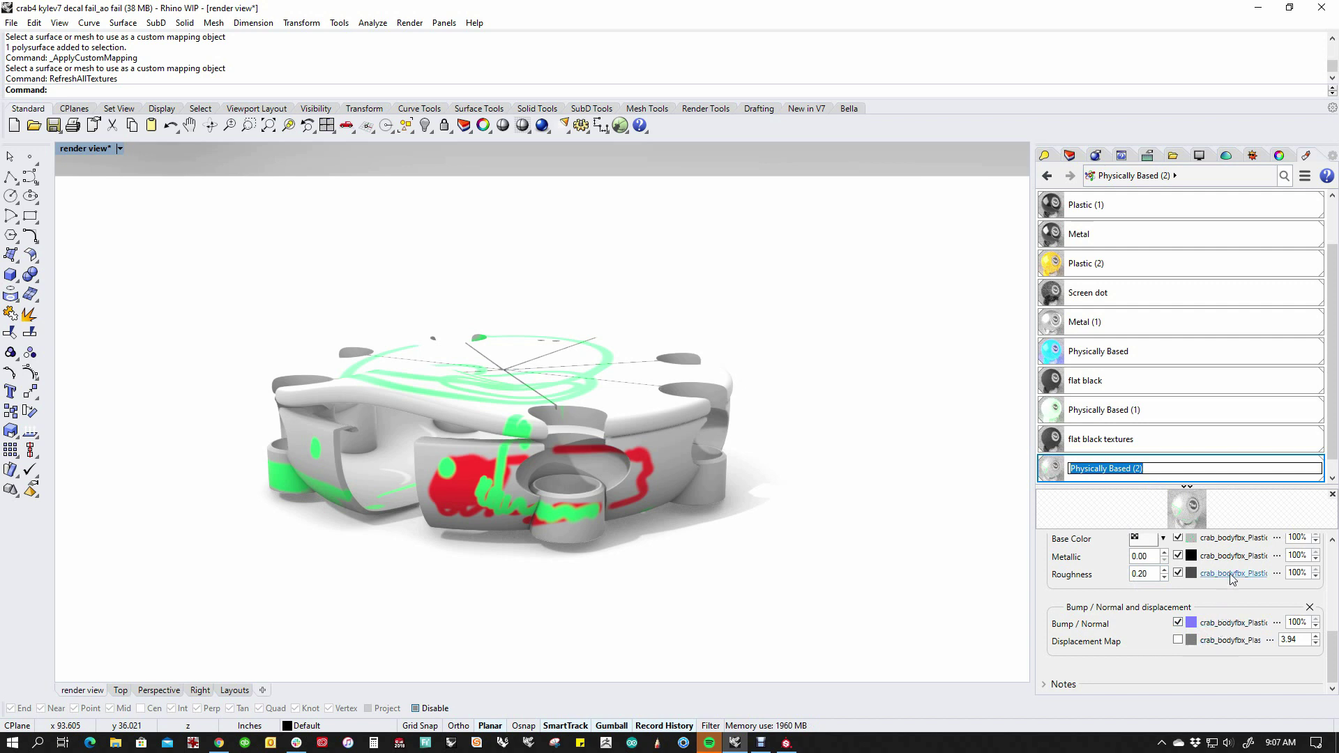
left_click(1241, 539)
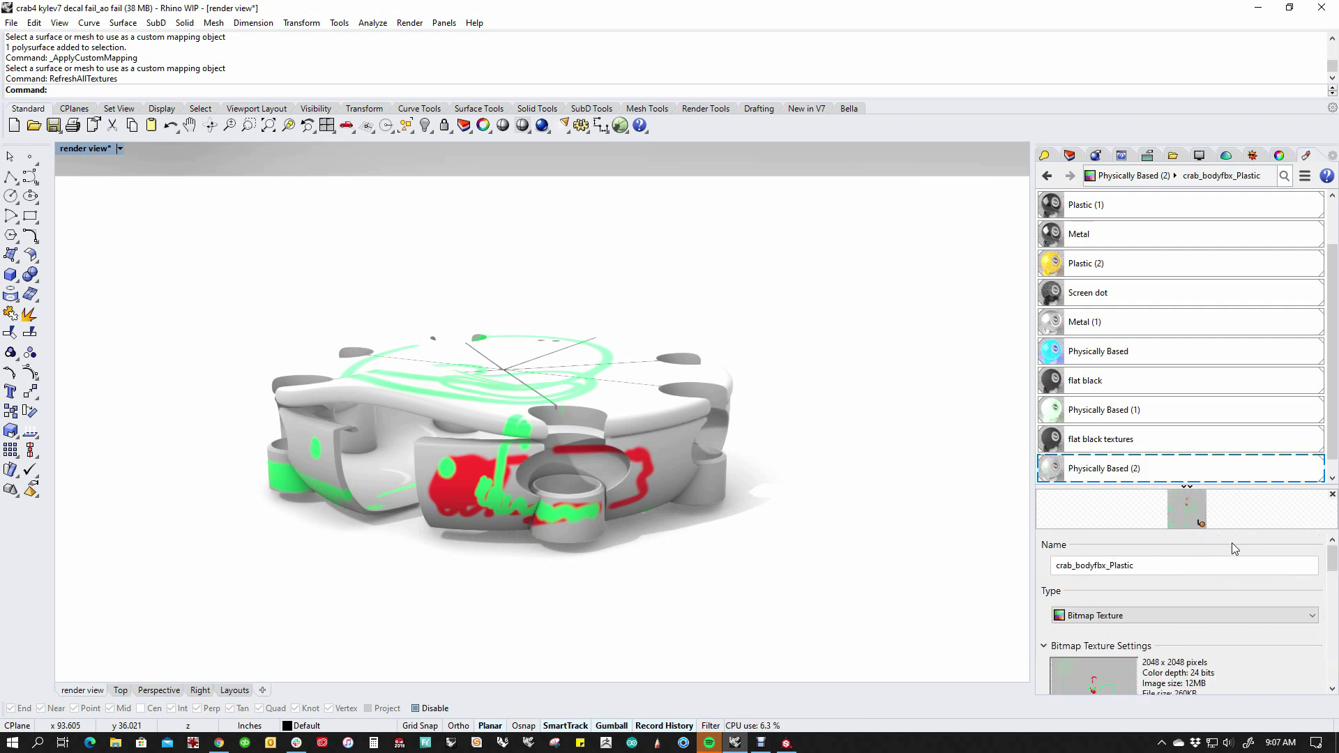
scroll(1241, 653, "down", 3)
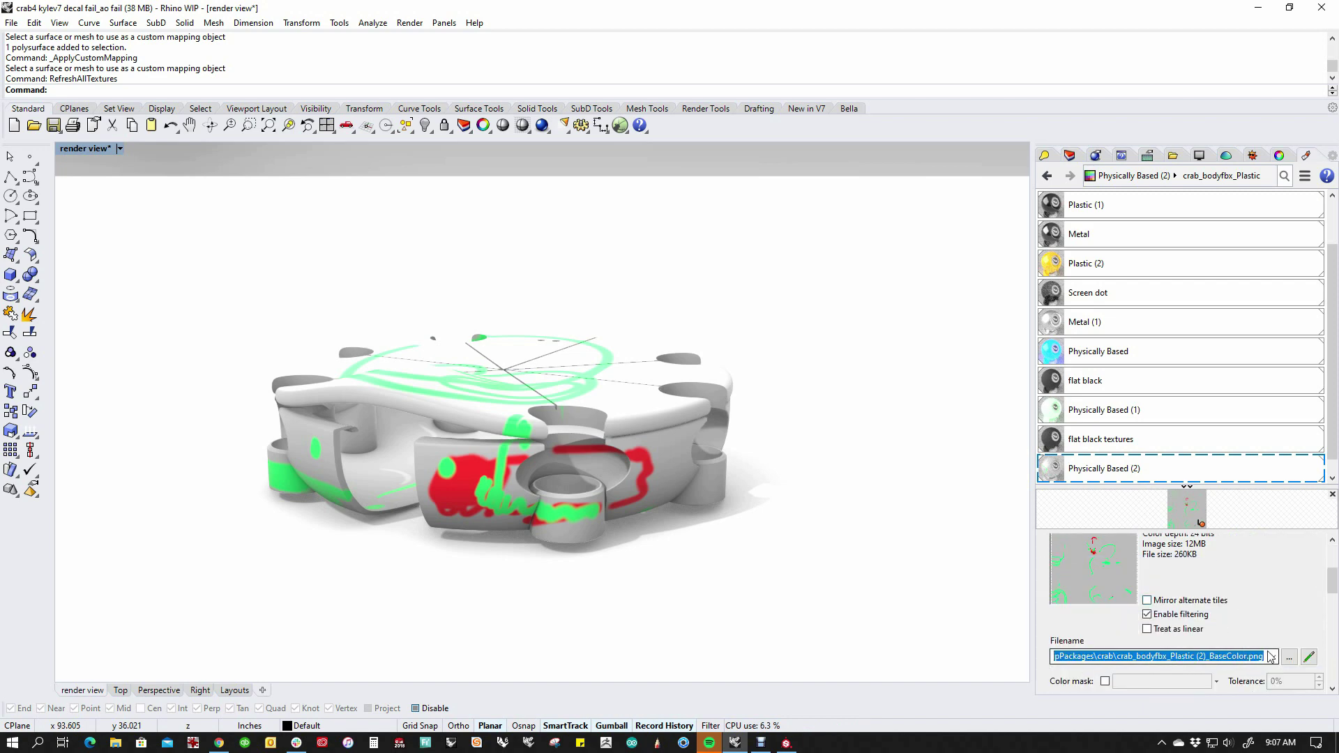
left_click(1290, 656)
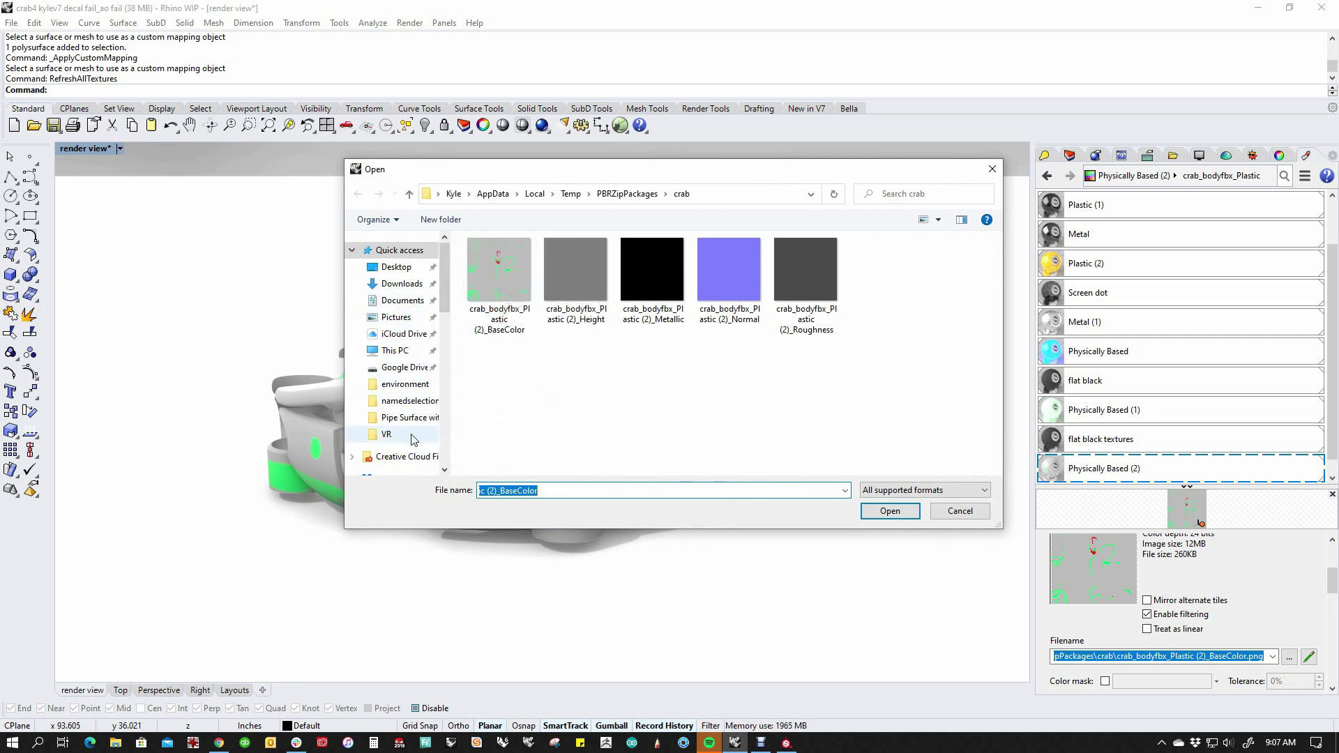
scroll(401, 390, "down", 5)
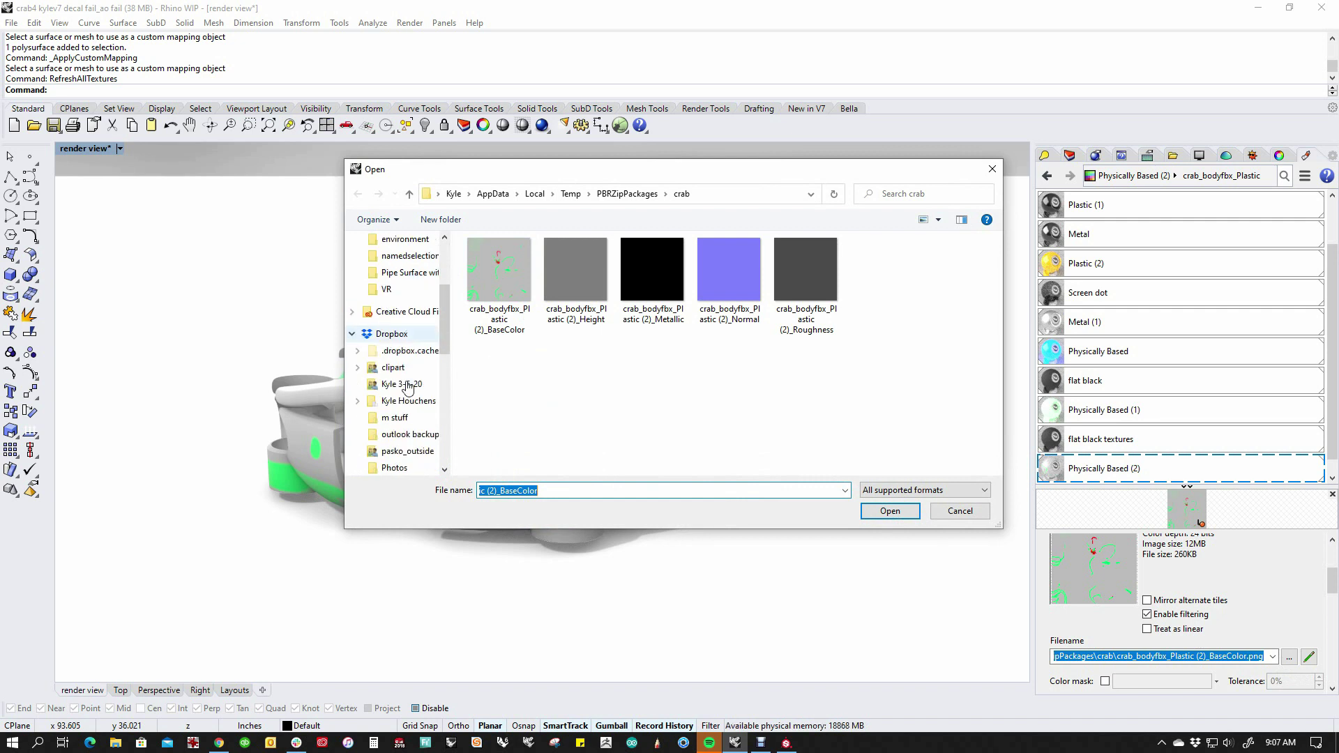
left_click(635, 195)
type("C:\\Users\\User\\Documents\\Allegorithmic\\Substance Painter\\export")
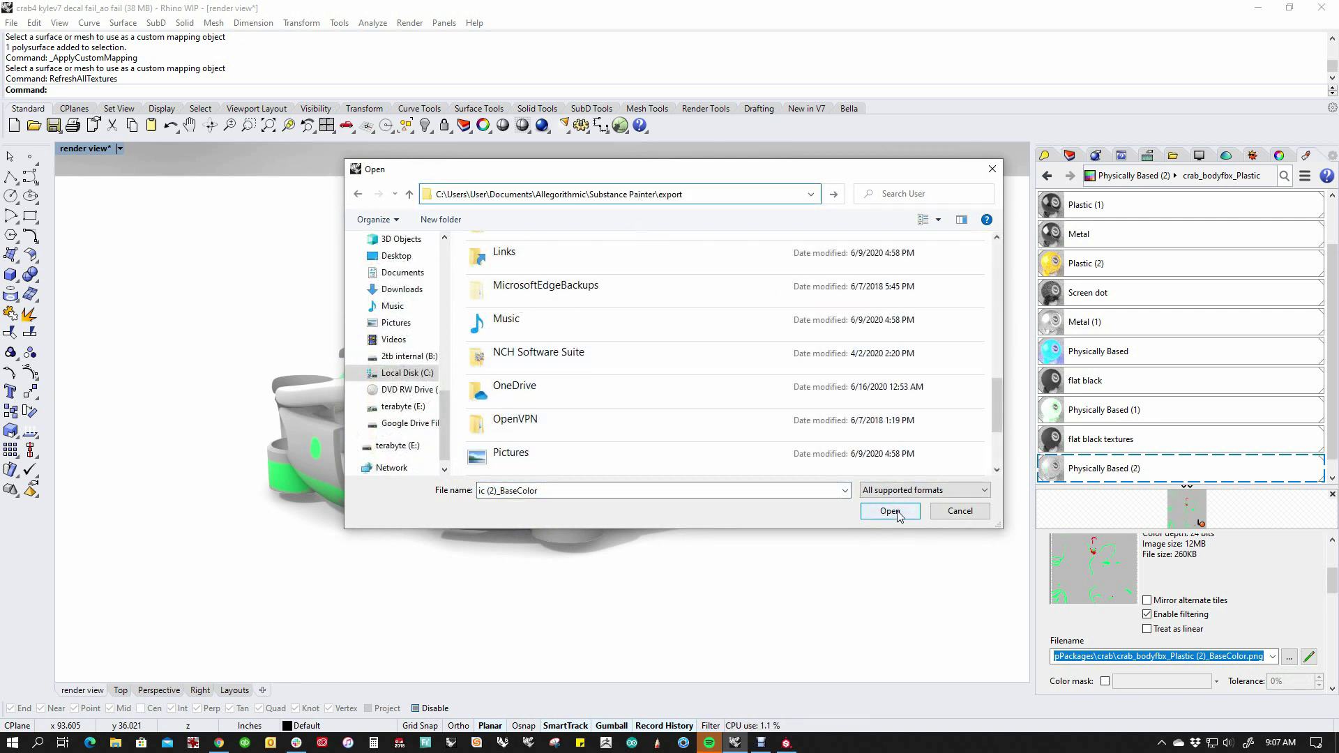
key("Return")
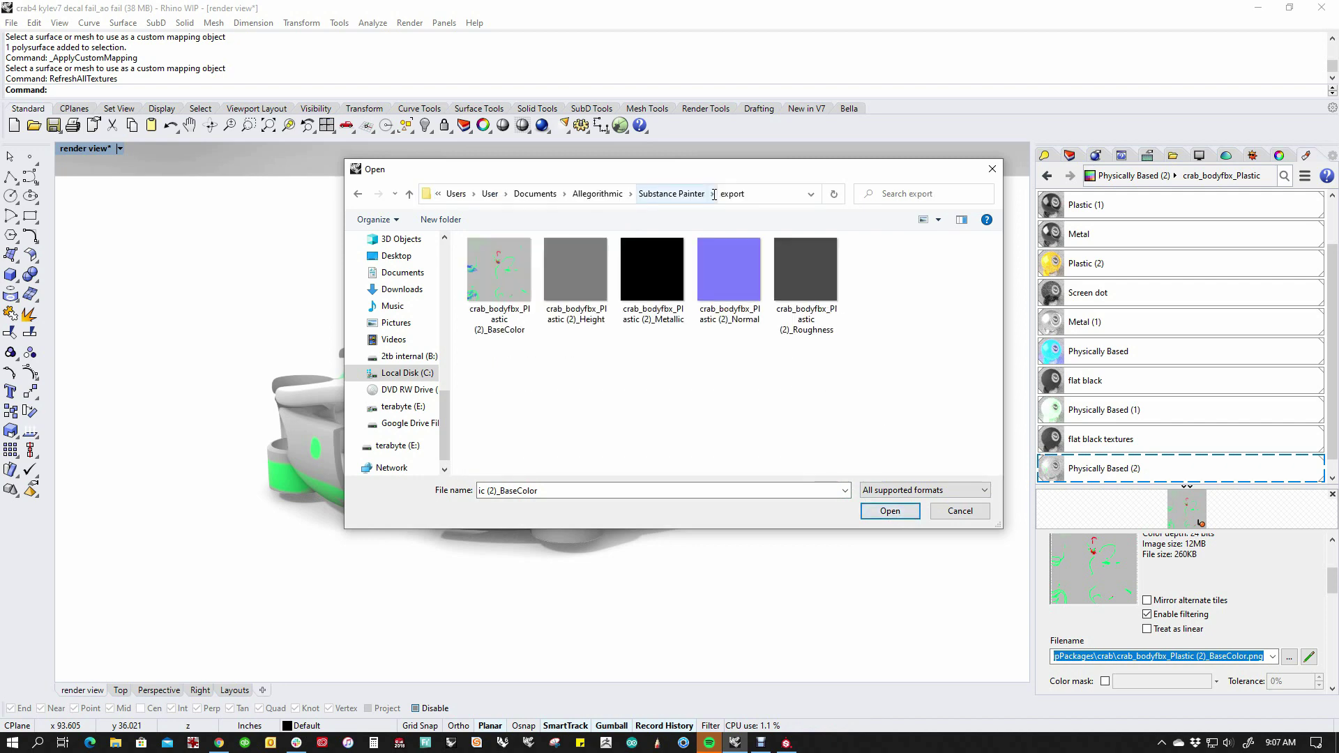
- Load the new BaseColor map onto the body and orbit to check the 'more stuff' decal
left_click(894, 514)
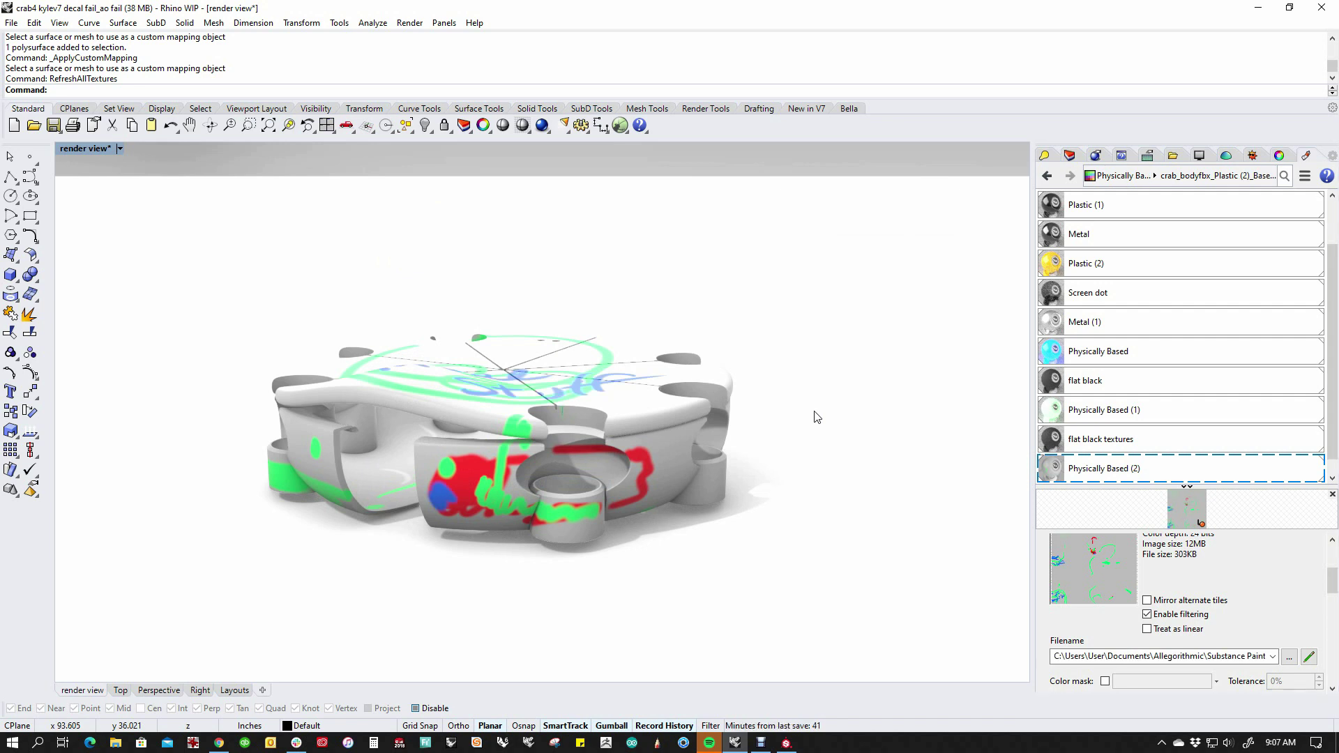
right_click_drag(816, 433, 820, 510)
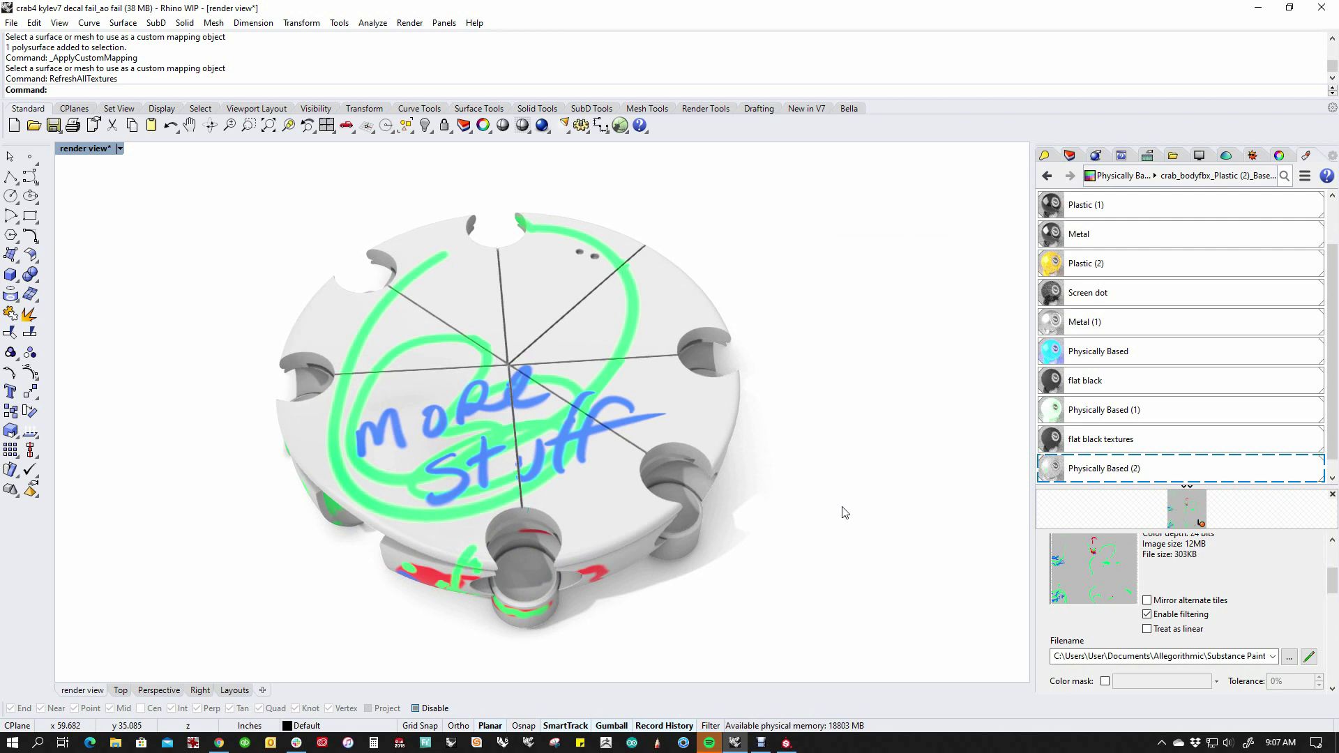
right_click_drag(774, 555, 769, 494)
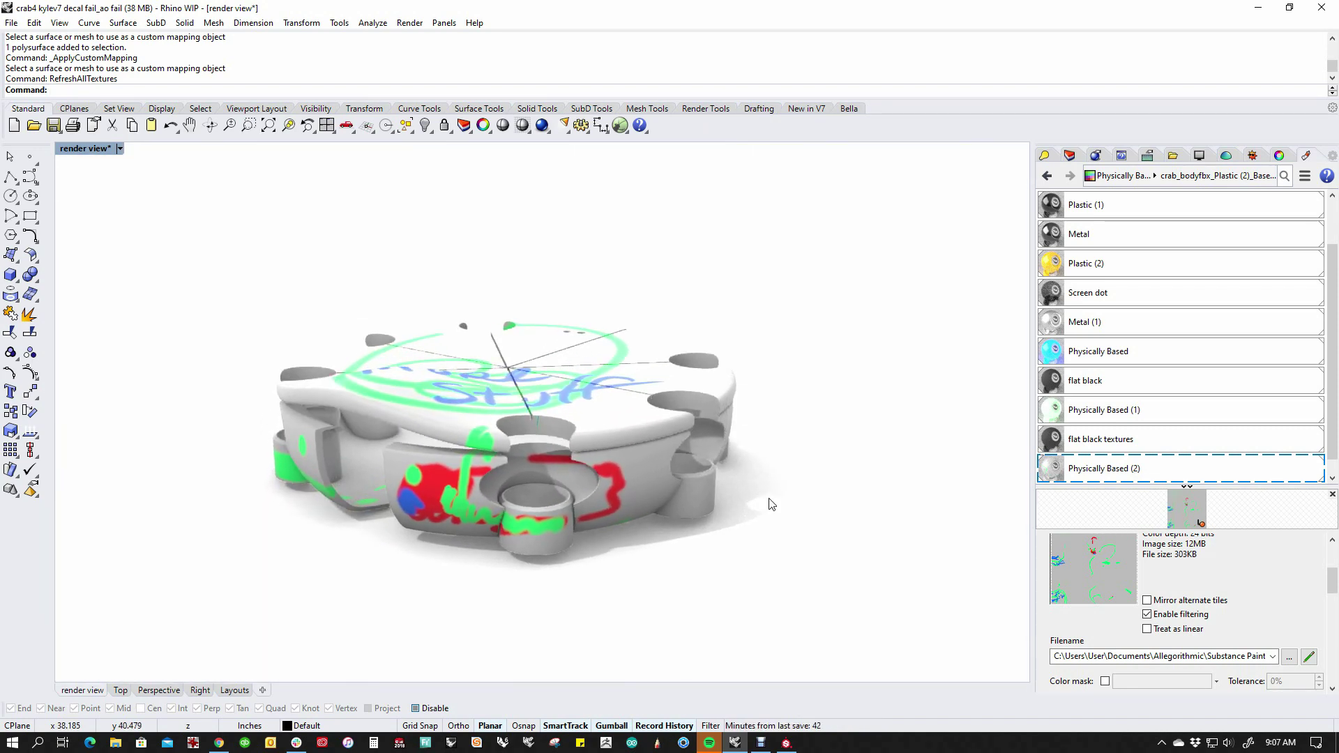
- Show all 135 hidden objects to restore the full legged crab
type("v")
key("Return")
type("v")
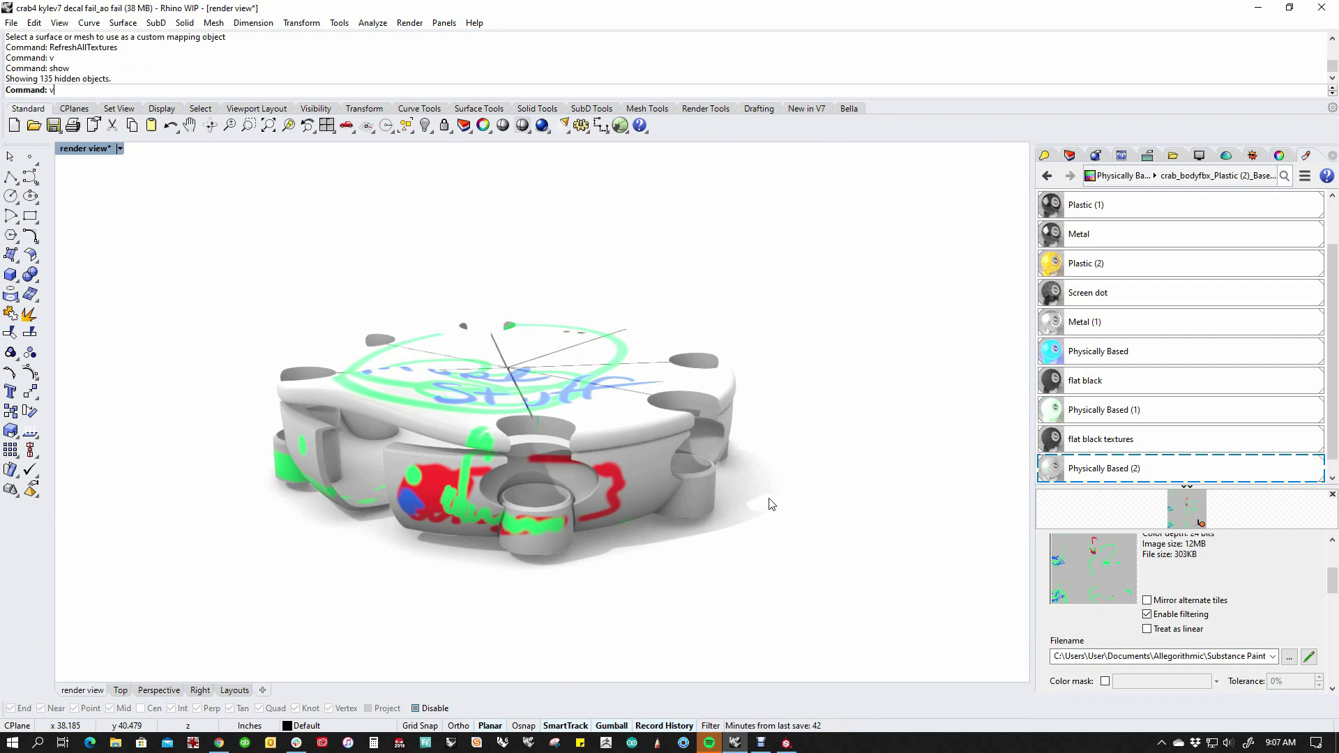
key("Return")
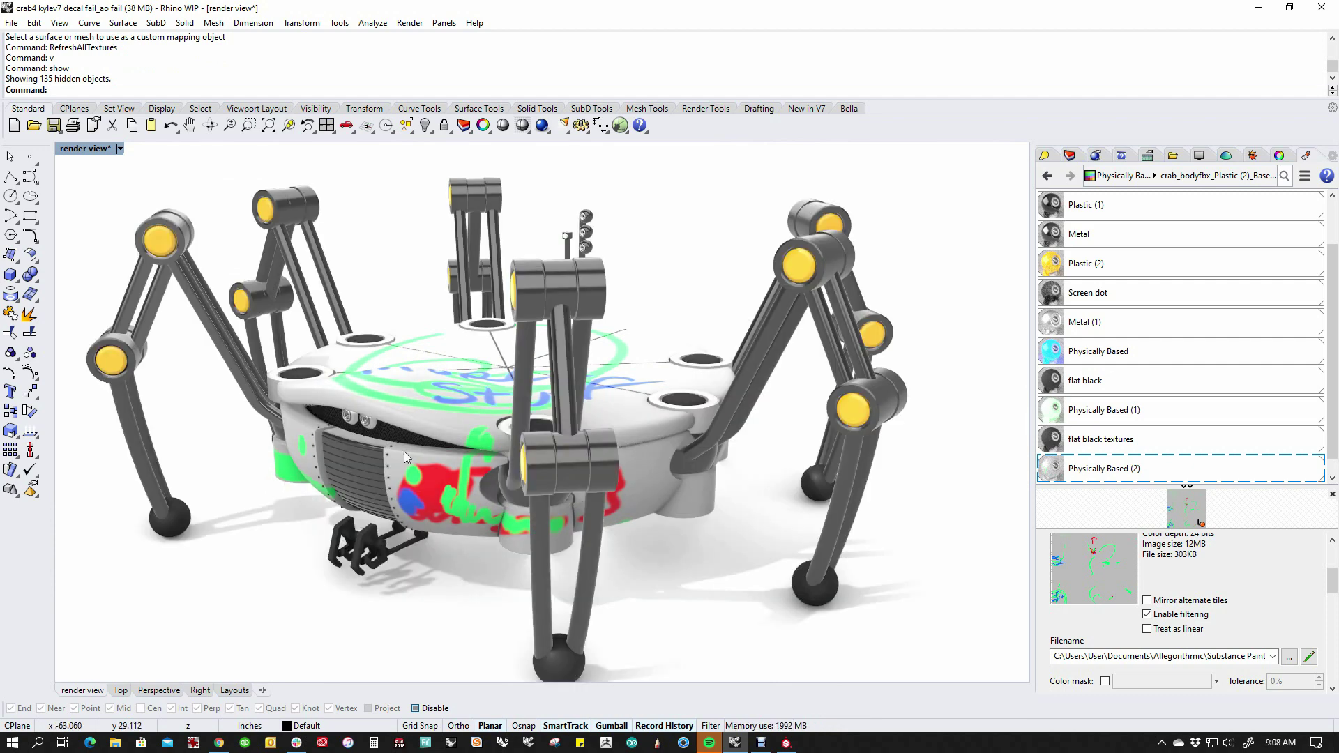
right_click_drag(464, 465, 462, 484)
- Switch the render view's display mode to Raytraced
left_click(120, 149)
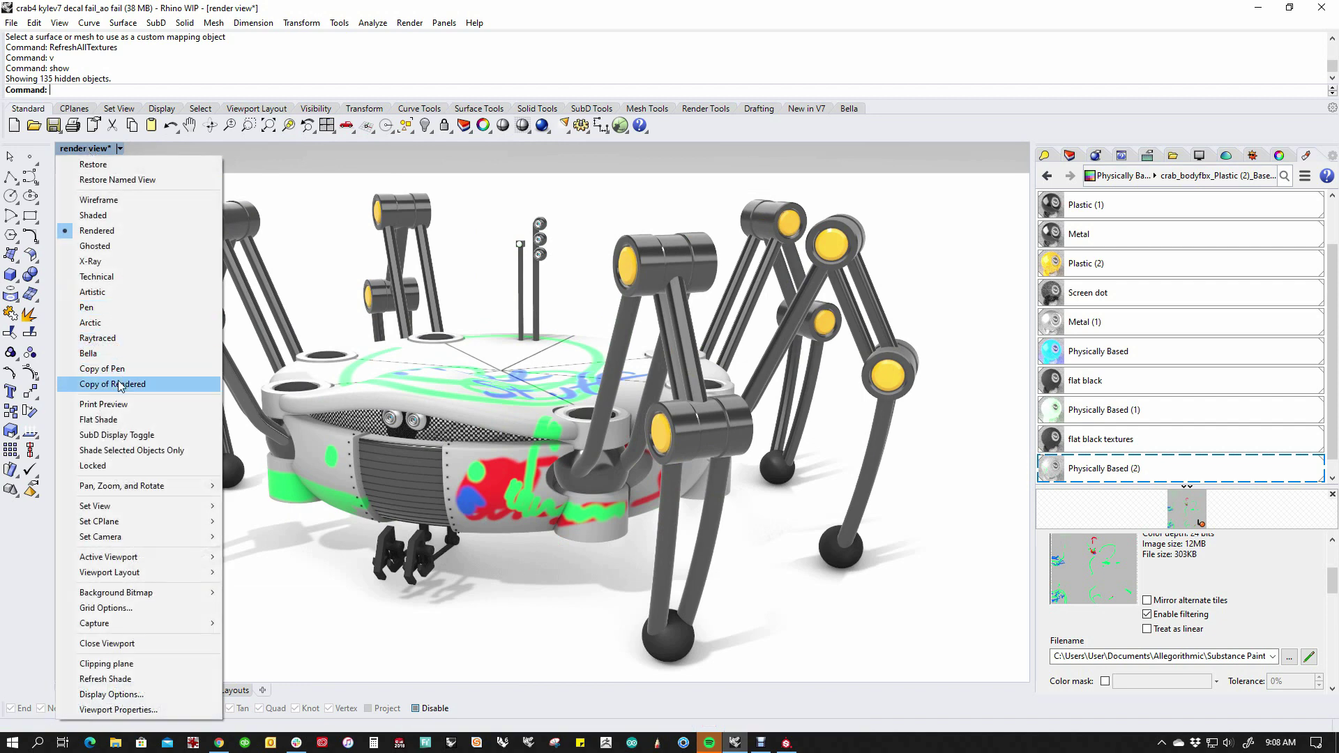
left_click(120, 338)
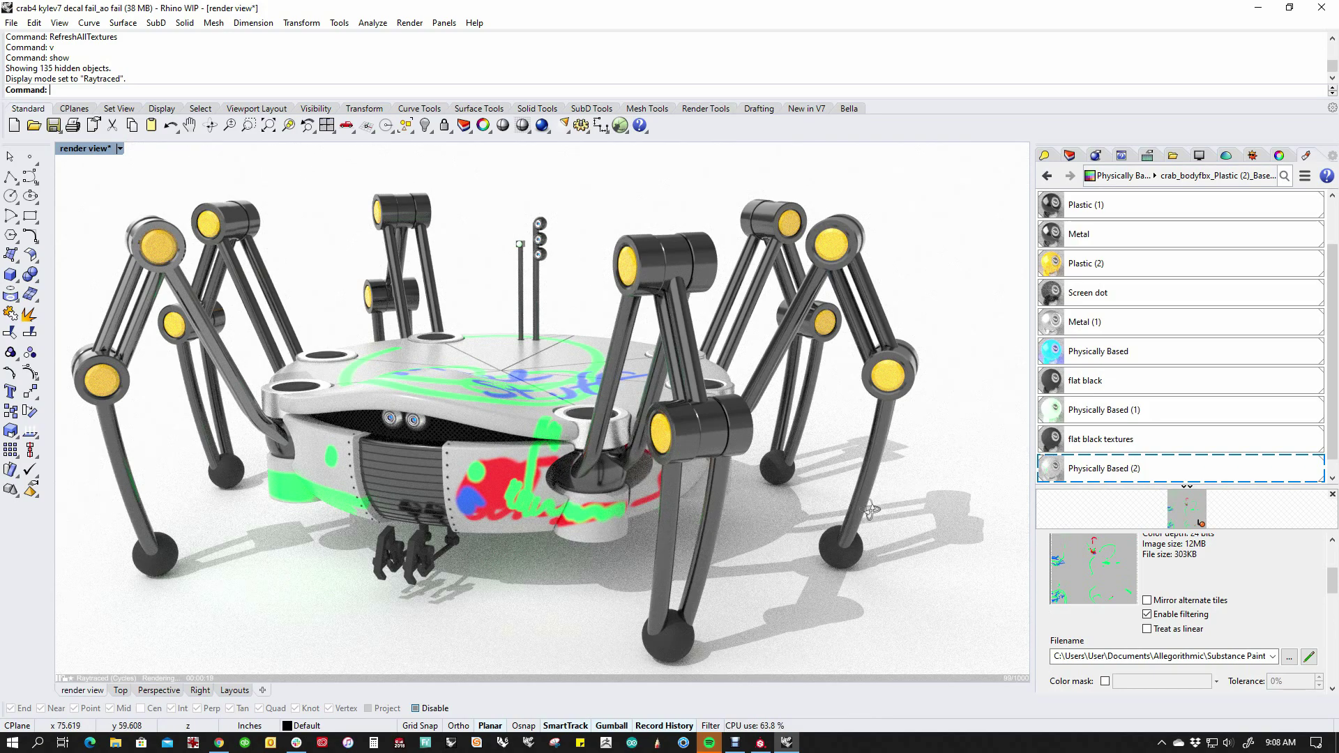
- Orbit the raytraced view down onto the crab's lid showing the blue 'more stuff' lettering
right_click_drag(872, 519, 961, 522)
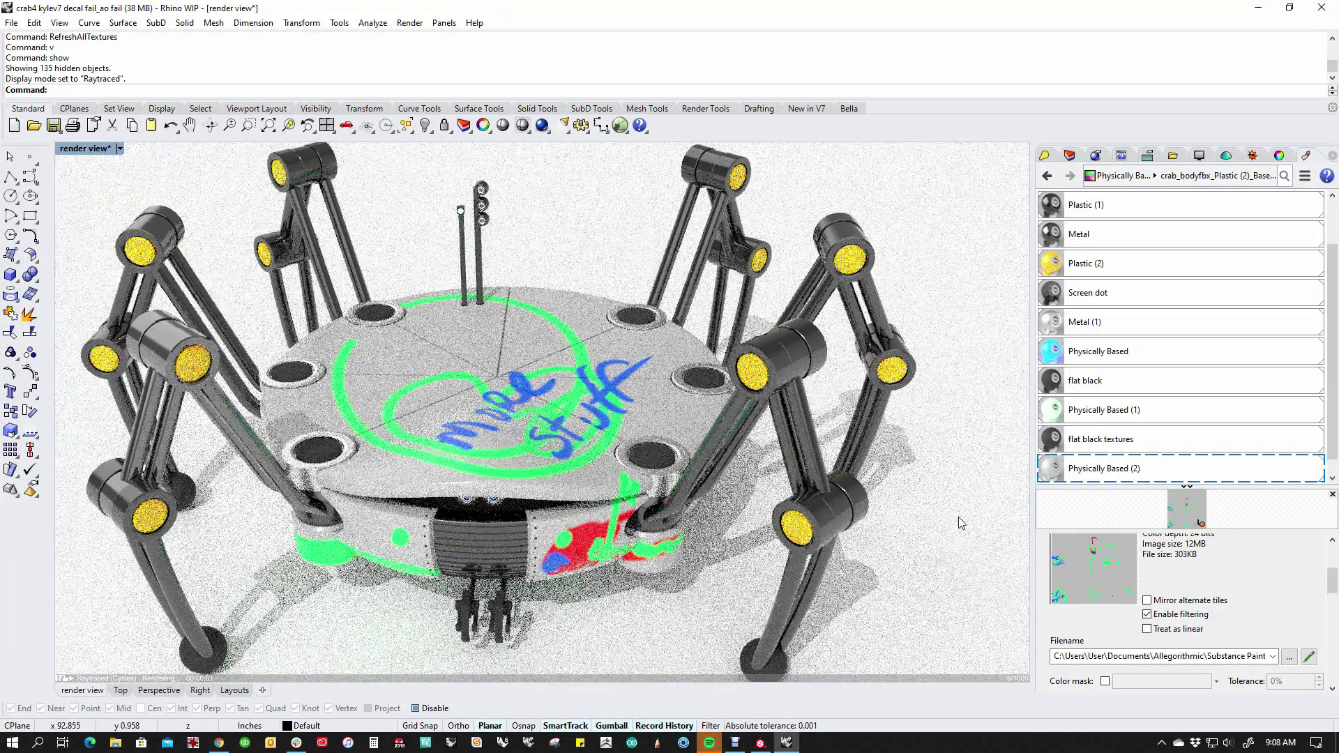